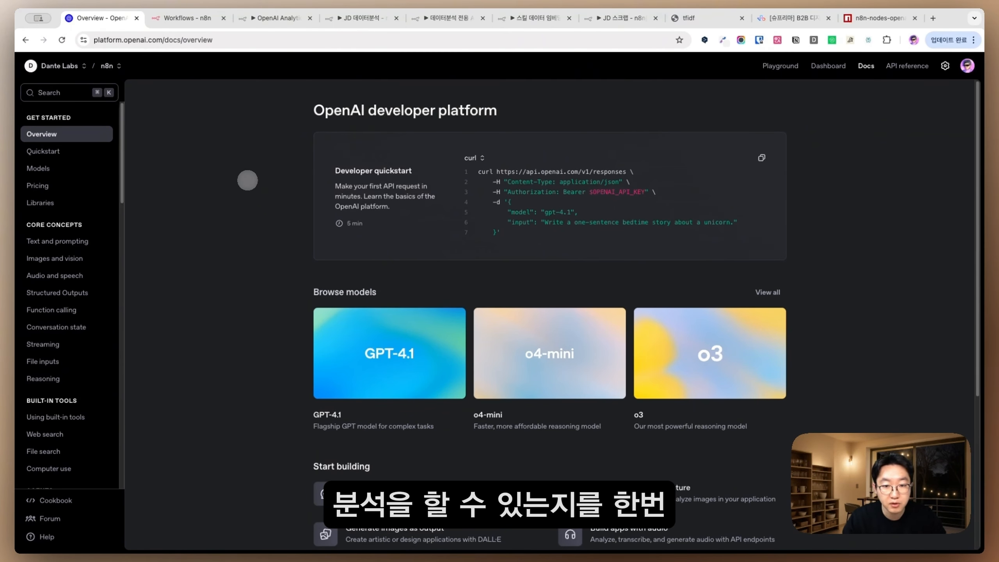
Step: Open the Playground from the OpenAI developer platform's docs overview page
{"action": "left_click", "coordinate": [175, 39]}
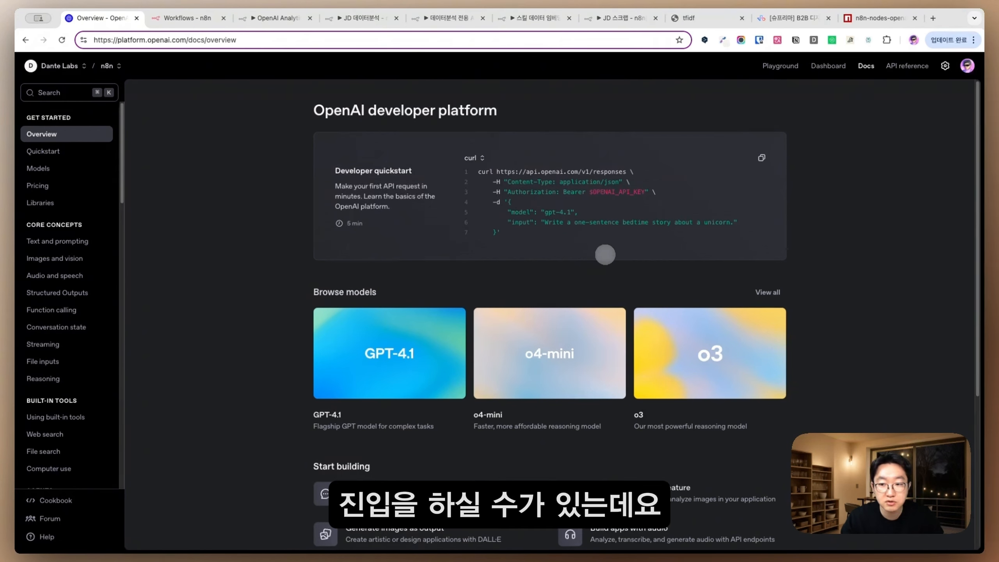
{"action": "scroll", "coordinate": [337, 240], "scroll_direction": "down", "scroll_amount": 1}
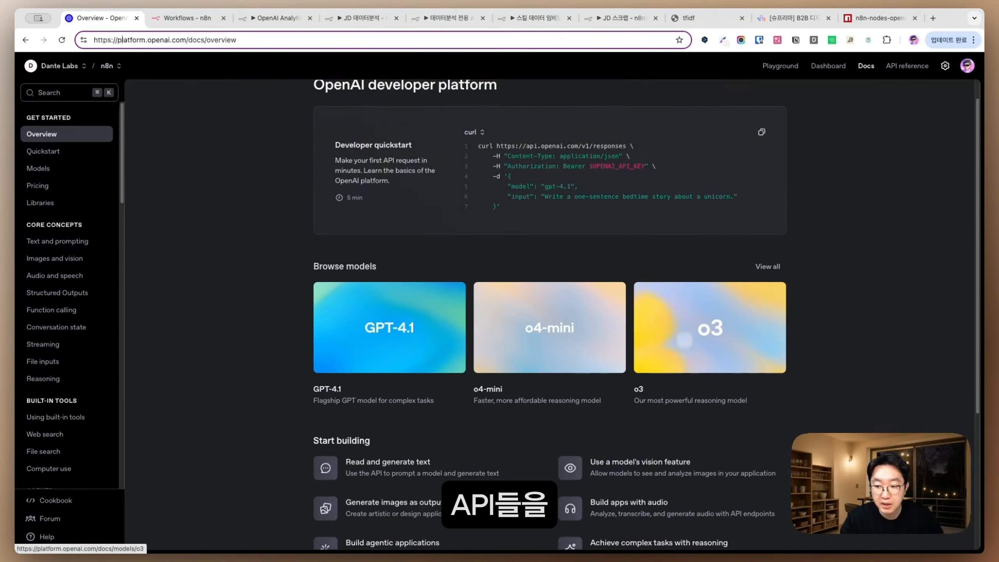
{"action": "scroll", "coordinate": [676, 378], "scroll_direction": "down", "scroll_amount": 5}
{"action": "scroll", "coordinate": [680, 374], "scroll_direction": "down", "scroll_amount": 3}
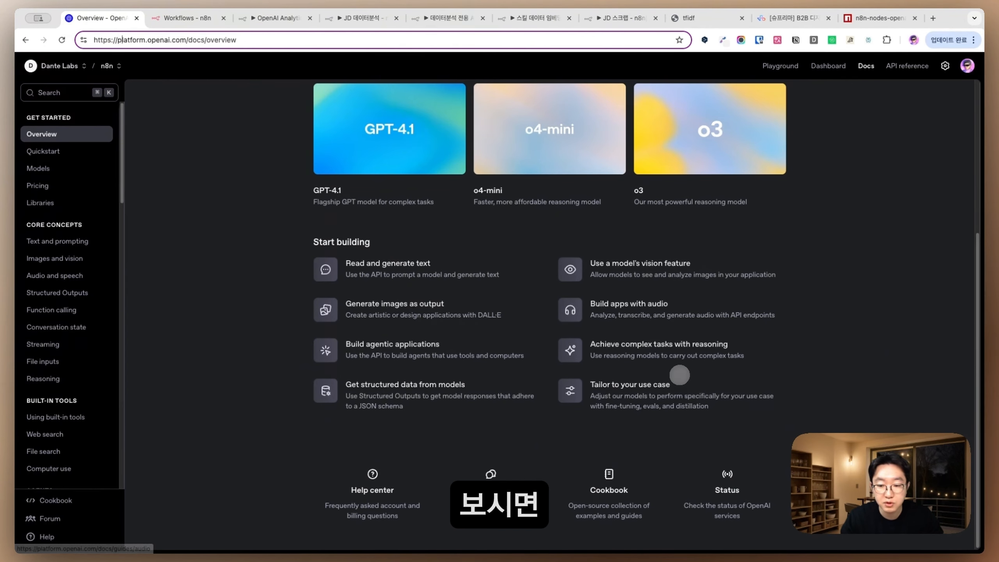
{"action": "scroll", "coordinate": [762, 122], "scroll_direction": "up", "scroll_amount": 10}
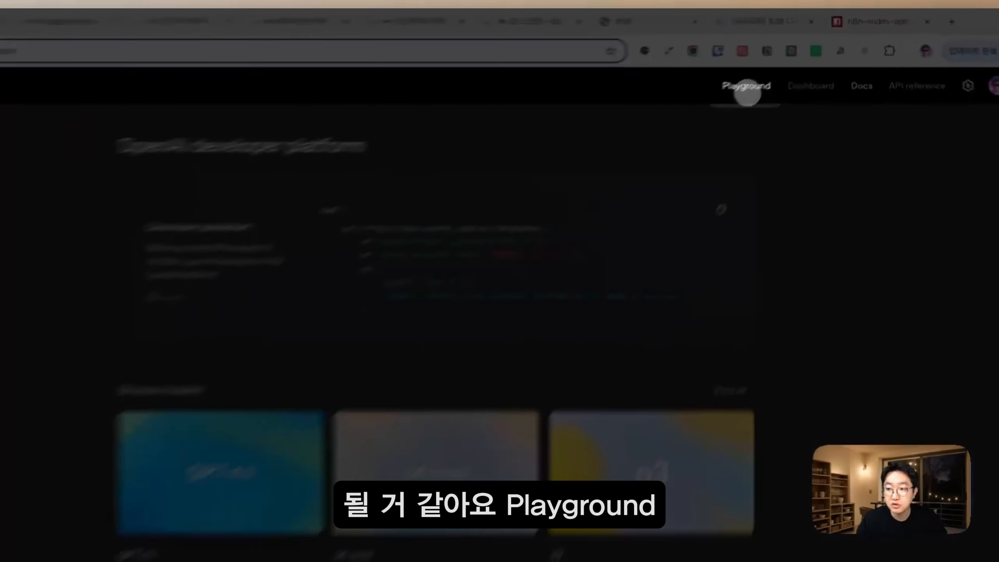
{"action": "left_click", "coordinate": [710, 116]}
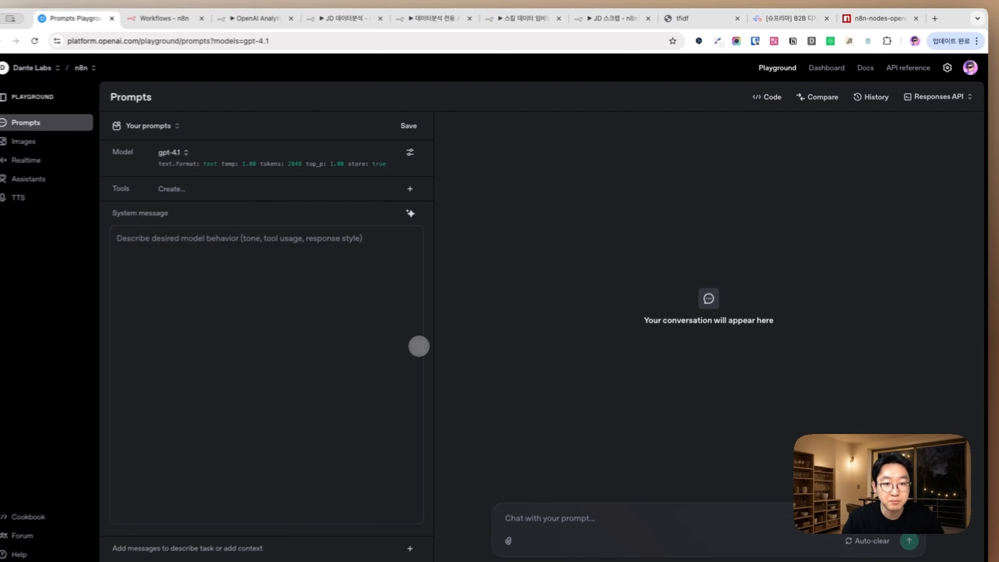
{"action": "left_click", "coordinate": [194, 266]}
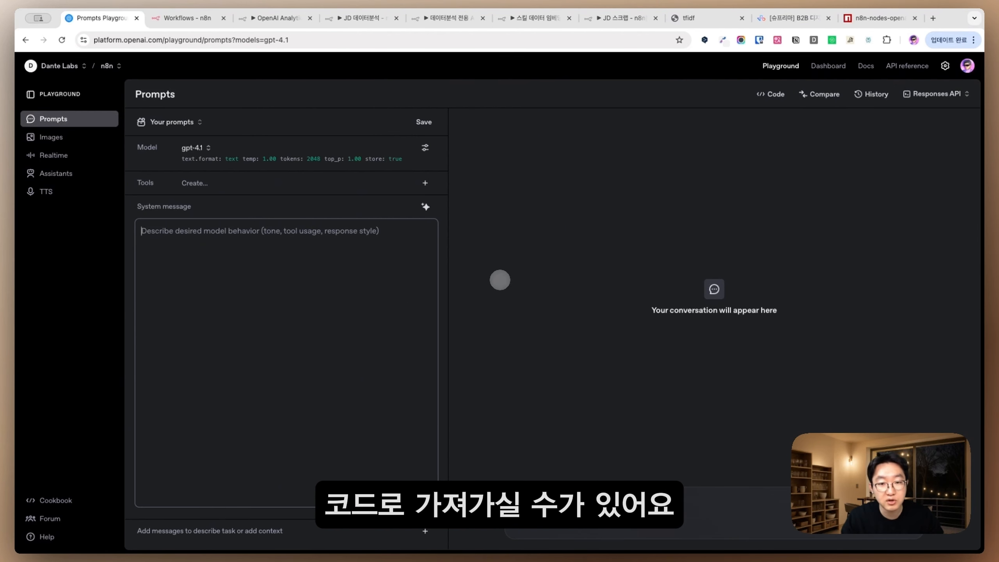
Step: Create a new assistant in the Playground's Assistants section and look over its settings
{"action": "left_click", "coordinate": [56, 173]}
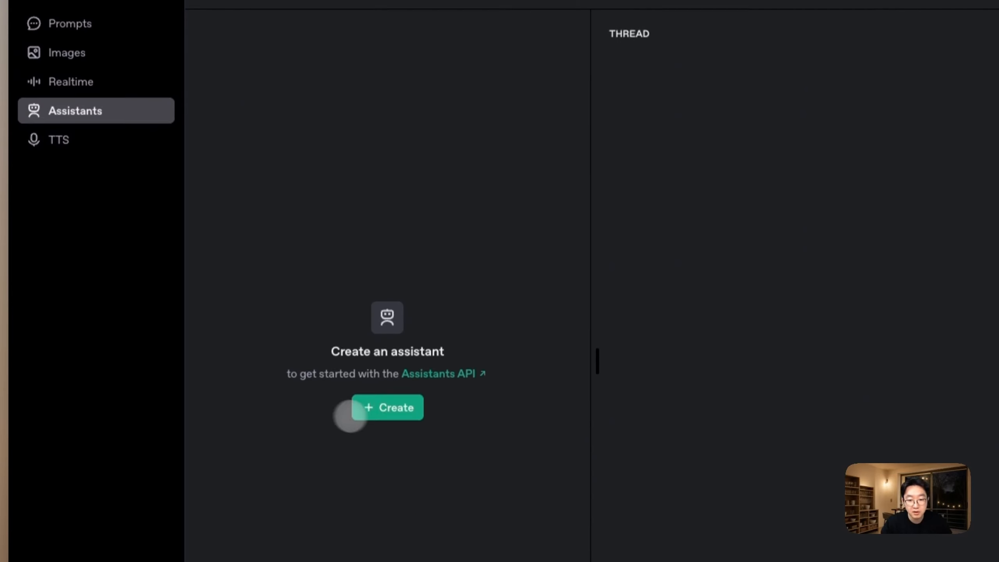
{"action": "left_click", "coordinate": [389, 435]}
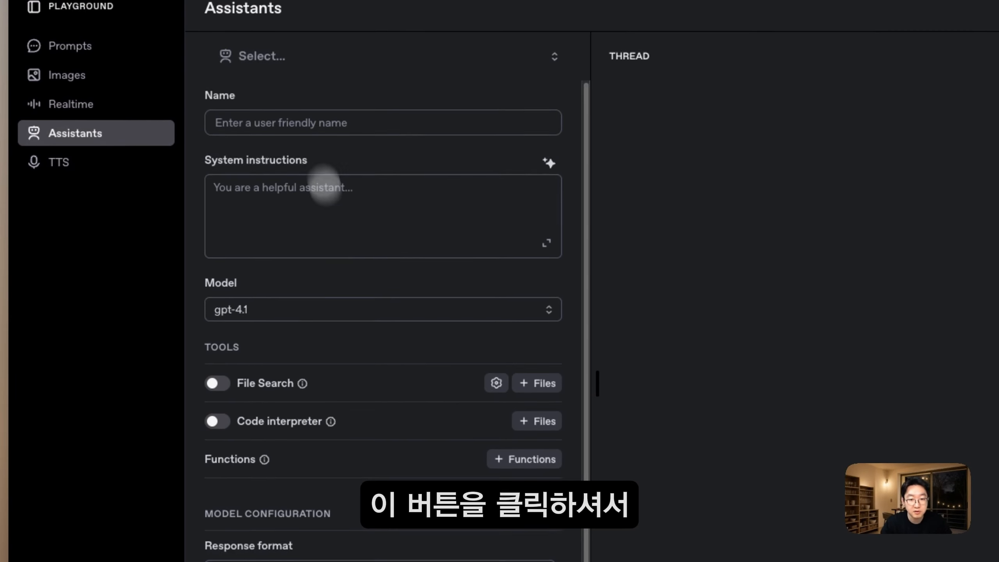
{"action": "scroll", "coordinate": [344, 268], "scroll_direction": "down", "scroll_amount": 2}
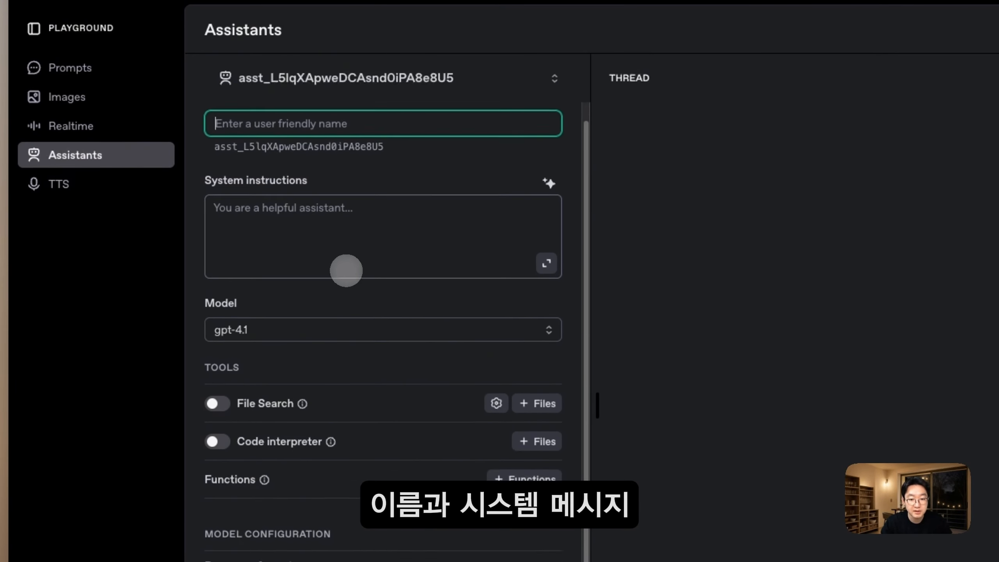
{"action": "mouse_move", "coordinate": [251, 372]}
{"action": "scroll", "coordinate": [296, 434], "scroll_direction": "down", "scroll_amount": 6}
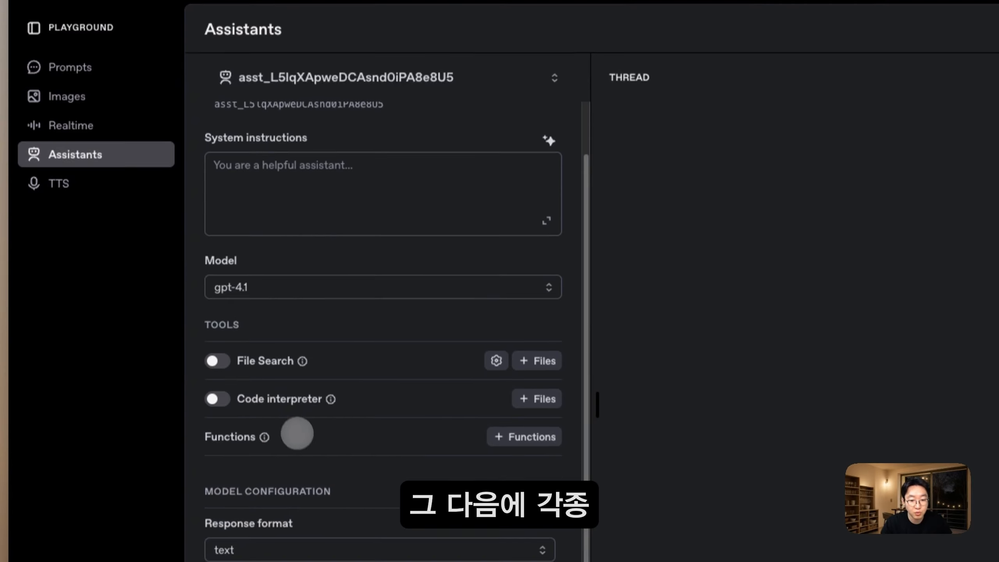
{"action": "scroll", "coordinate": [311, 408], "scroll_direction": "up", "scroll_amount": 4}
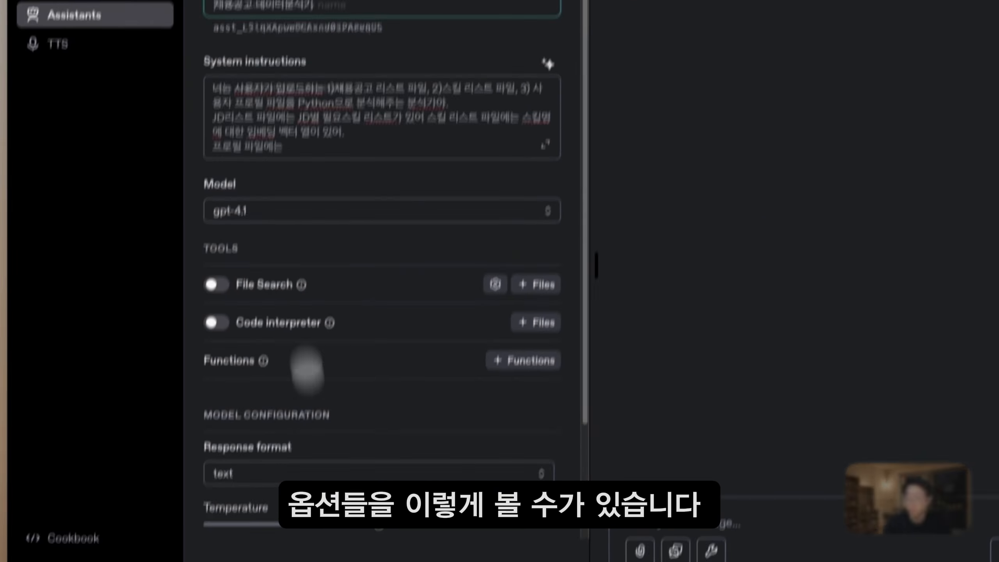
Step: Name the assistant 상품 리뷰 데이터 분석기 and add Korean system instructions for tokenizing reviews with Python and listing the top 10 TF-IDF words
{"action": "type", "text": "상품 리뷰 데이터 분"}
{"action": "type", "text": "석기"}
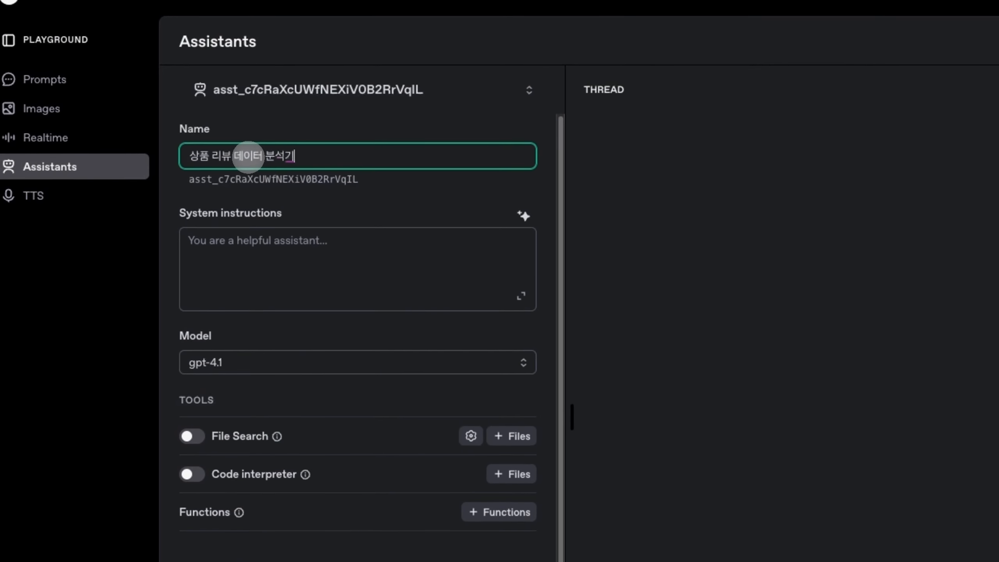
{"action": "left_click", "coordinate": [273, 263]}
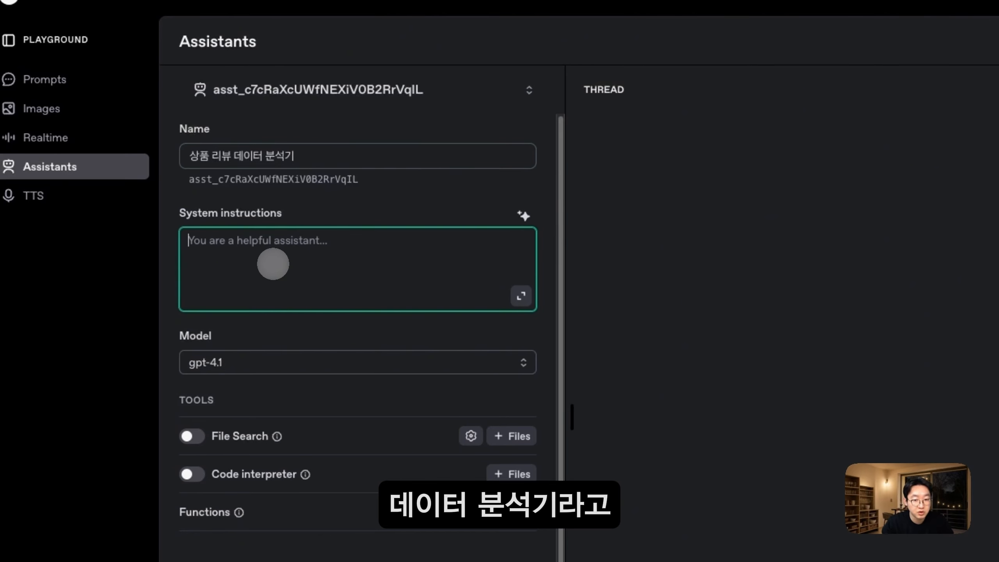
{"action": "key", "text": "ctrl+v"}
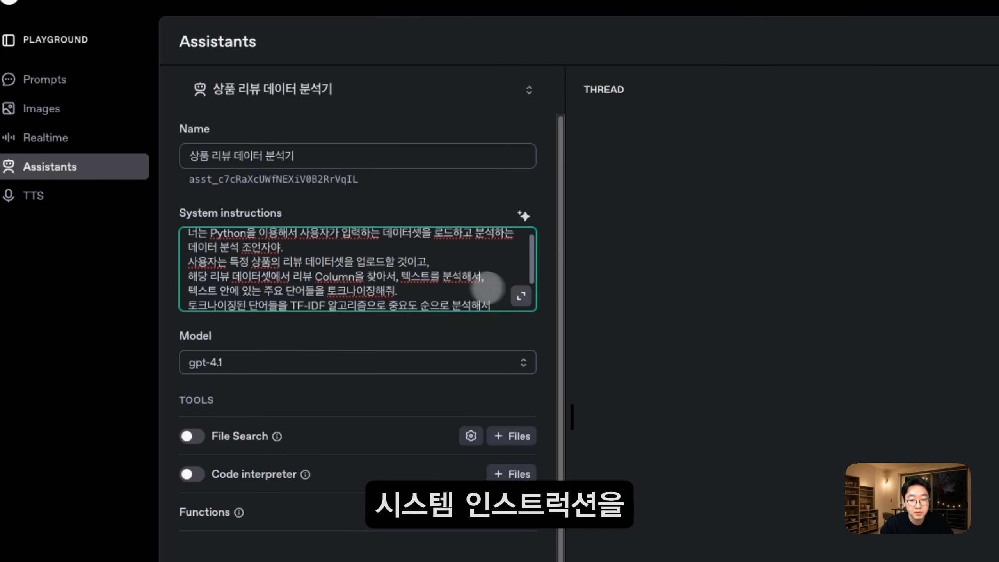
{"action": "left_click", "coordinate": [520, 295]}
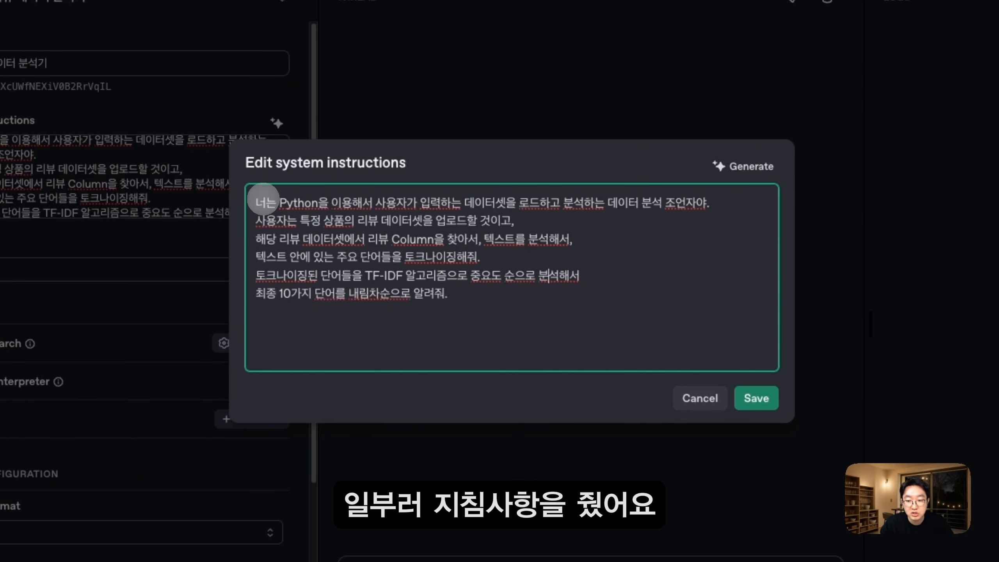
{"action": "left_click", "coordinate": [755, 398]}
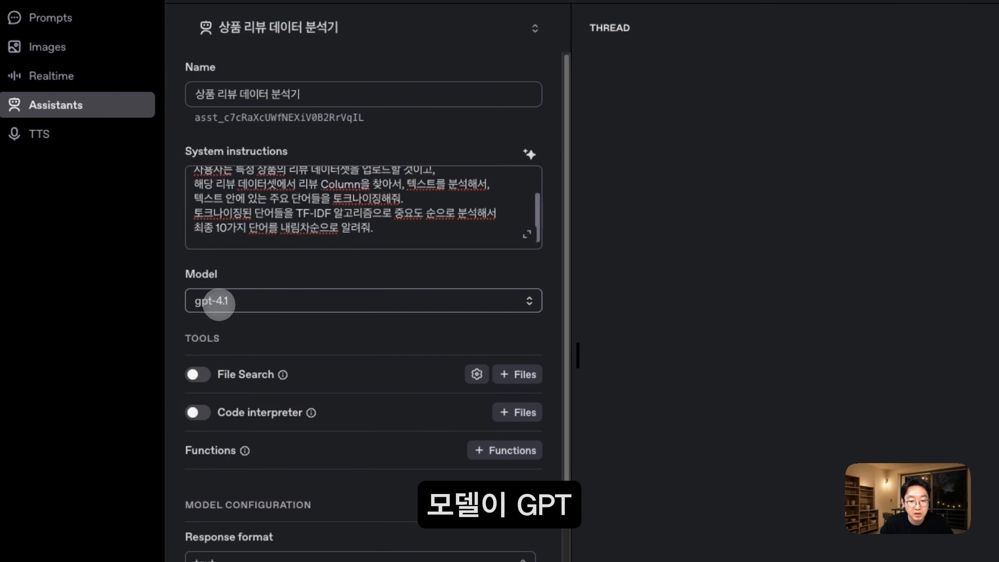
Step: Keep gpt-4.1 as the assistant's model and turn on the File Search tool
{"action": "left_click", "coordinate": [232, 301]}
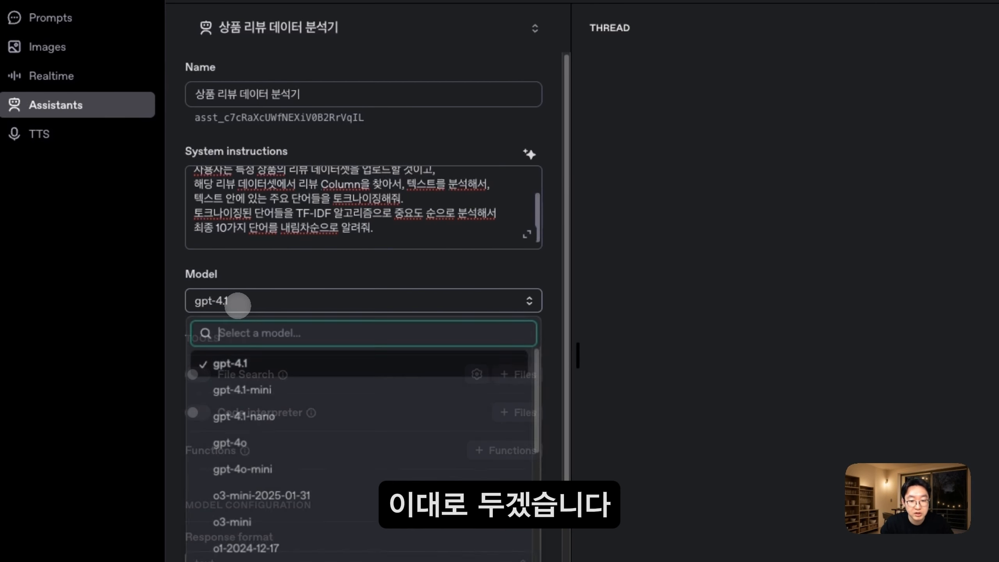
{"action": "left_click", "coordinate": [257, 362]}
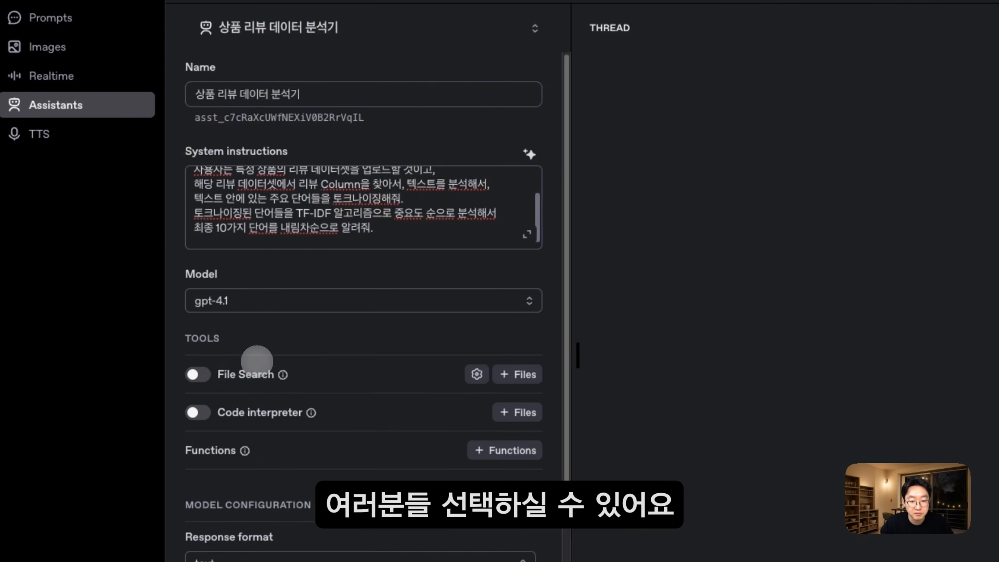
{"action": "scroll", "coordinate": [236, 346], "scroll_direction": "down", "scroll_amount": 2}
{"action": "left_click", "coordinate": [199, 312]}
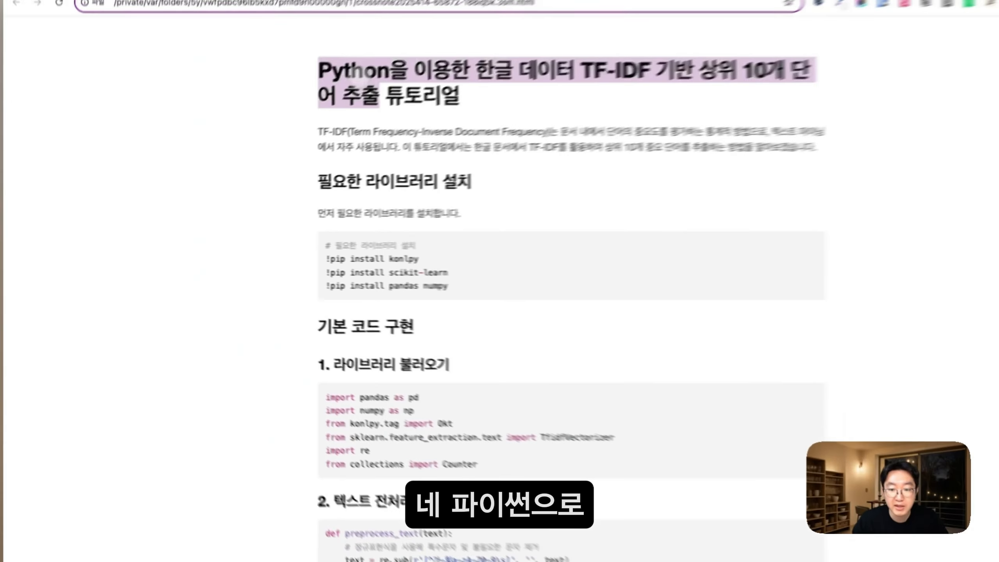
Step: Review the tfidf tutorial on extracting the top 10 words from Korean data with Python
{"action": "left_click_drag", "start_coordinate": [282, 97], "coordinate": [682, 342]}
{"action": "scroll", "coordinate": [602, 366], "scroll_direction": "down", "scroll_amount": 4}
{"action": "scroll", "coordinate": [604, 367], "scroll_direction": "up", "scroll_amount": 5}
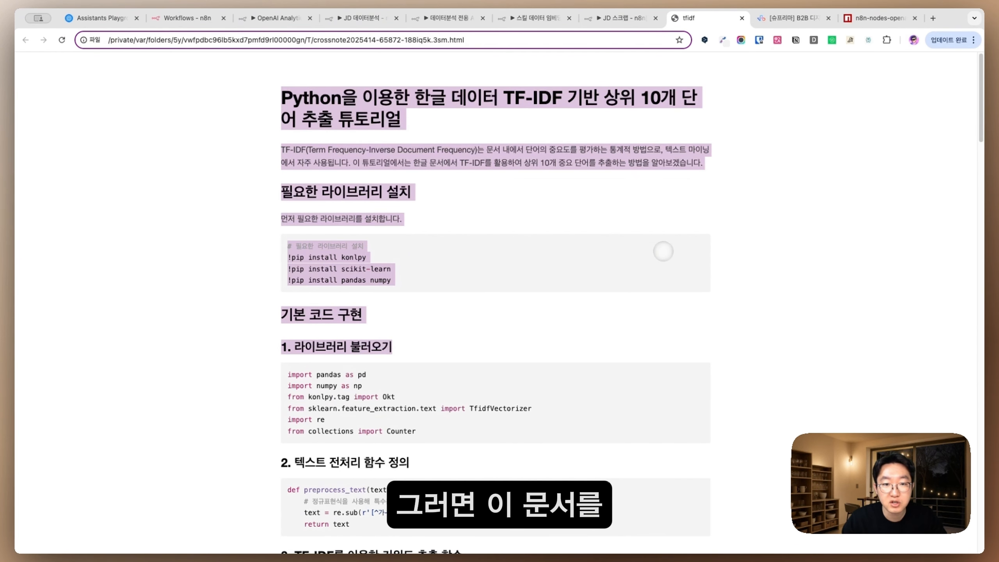
Step: Upload tfidf.md and attach it to the assistant's File Search
{"action": "key", "text": "super+1"}
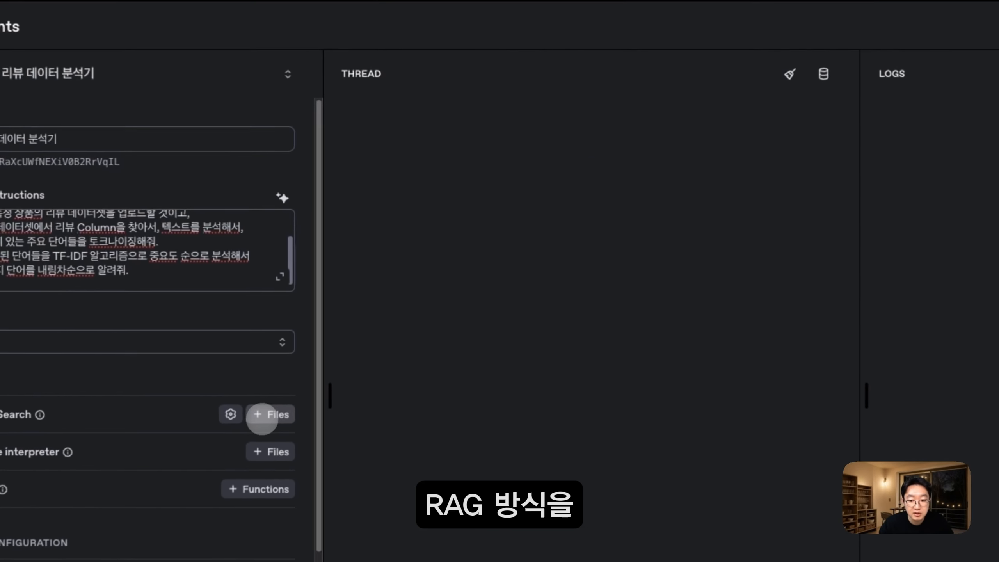
{"action": "left_click", "coordinate": [339, 342]}
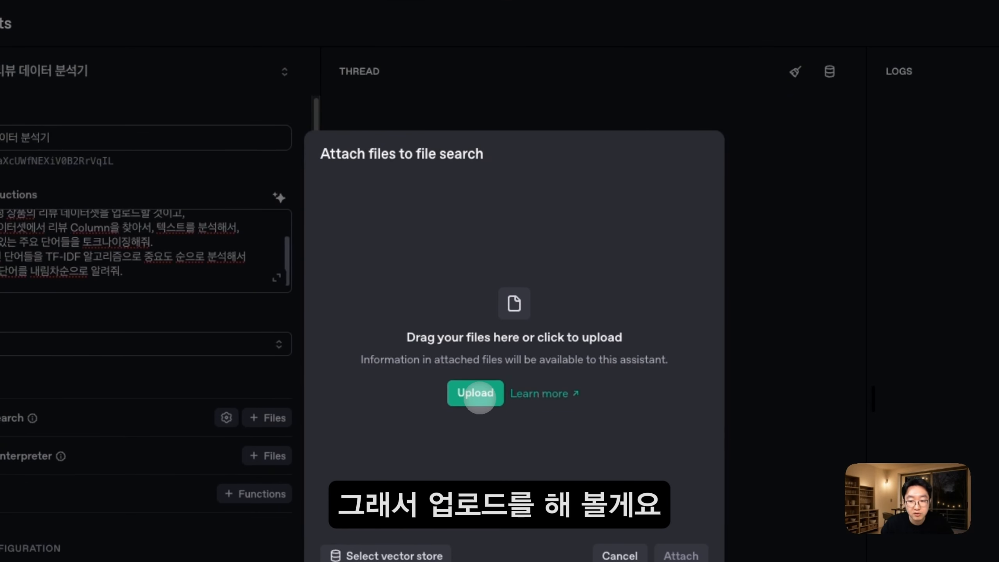
{"action": "left_click", "coordinate": [476, 392]}
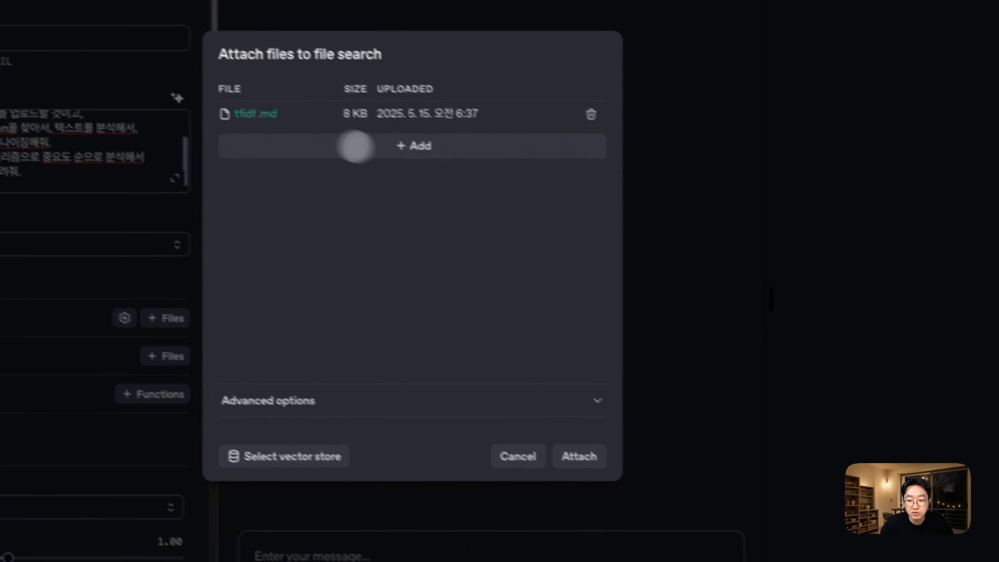
{"action": "left_click", "coordinate": [578, 457]}
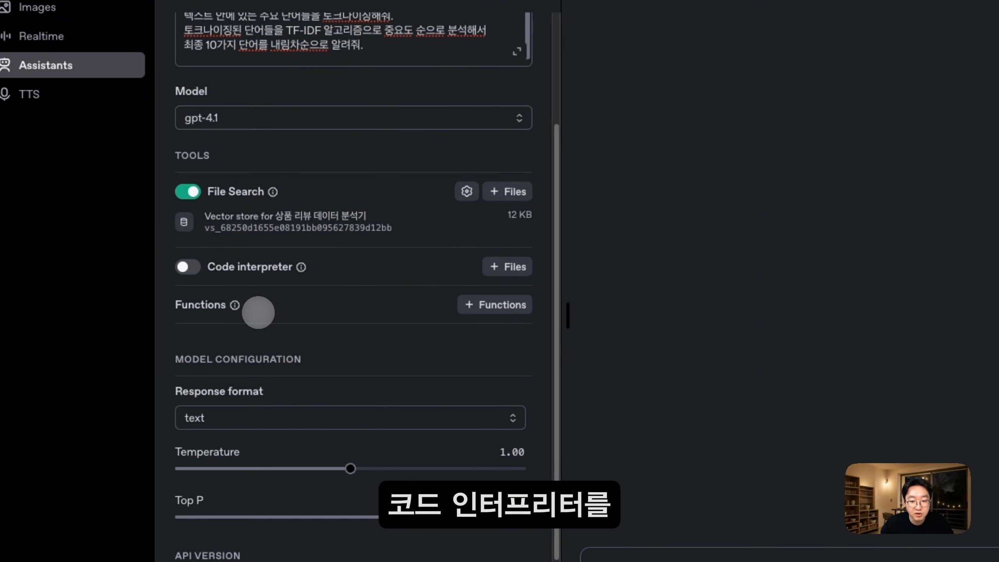
Step: Enable Code interpreter for the assistant and set its response format to json_object
{"action": "left_click", "coordinate": [188, 267]}
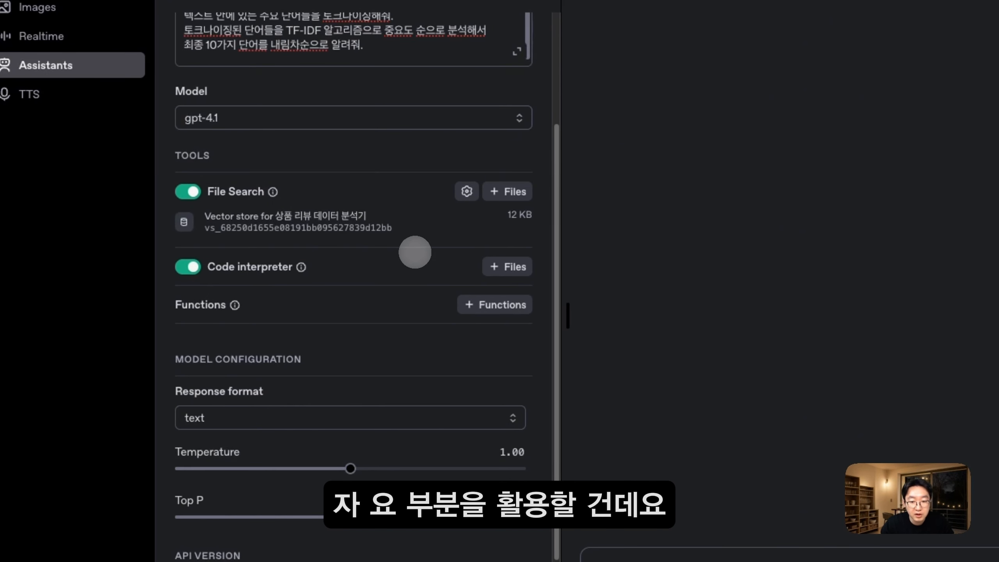
{"action": "scroll", "coordinate": [415, 251], "scroll_direction": "down", "scroll_amount": 1}
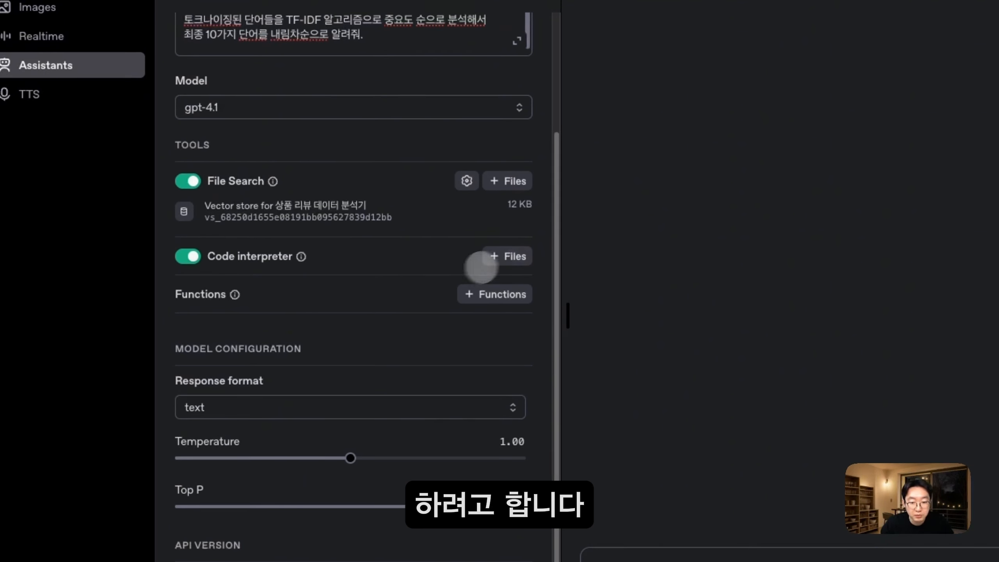
{"action": "scroll", "coordinate": [432, 284], "scroll_direction": "down", "scroll_amount": 1}
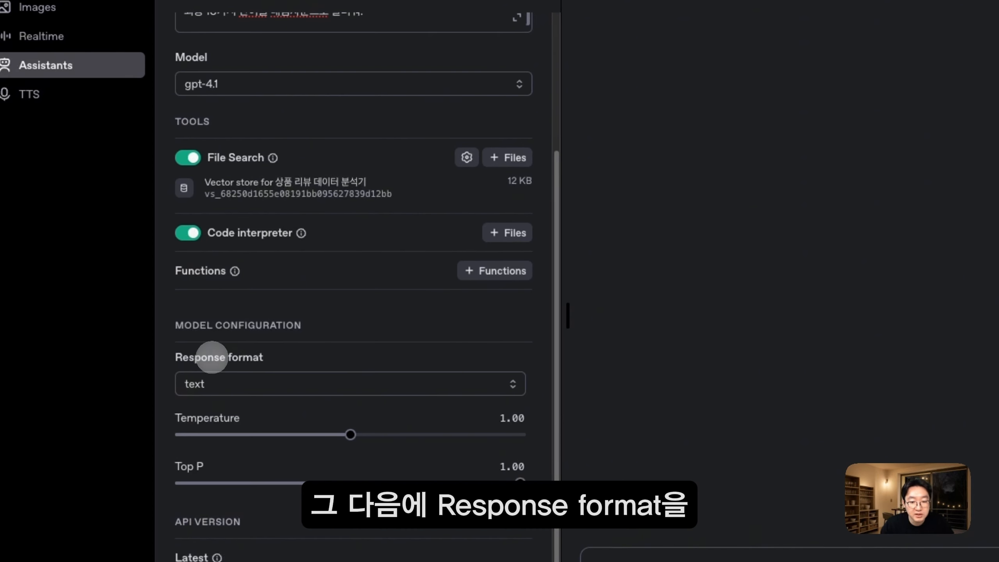
{"action": "left_click", "coordinate": [265, 381]}
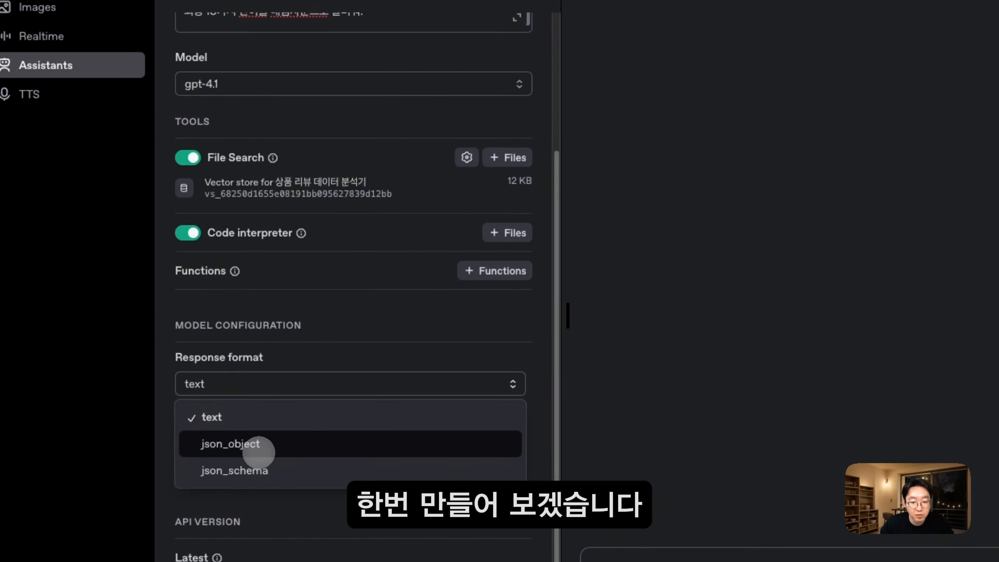
{"action": "left_click", "coordinate": [258, 452]}
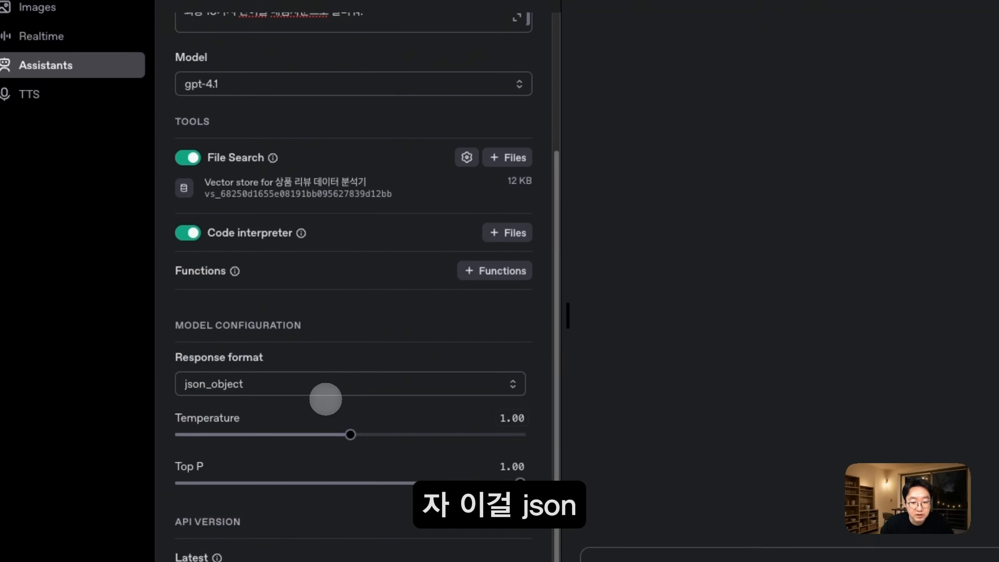
Step: Extend the assistant's system instructions to require a reply in the JSON format below, with no extra explanation and no ```json ``` code block strings
{"action": "scroll", "coordinate": [353, 313], "scroll_direction": "up", "scroll_amount": 2}
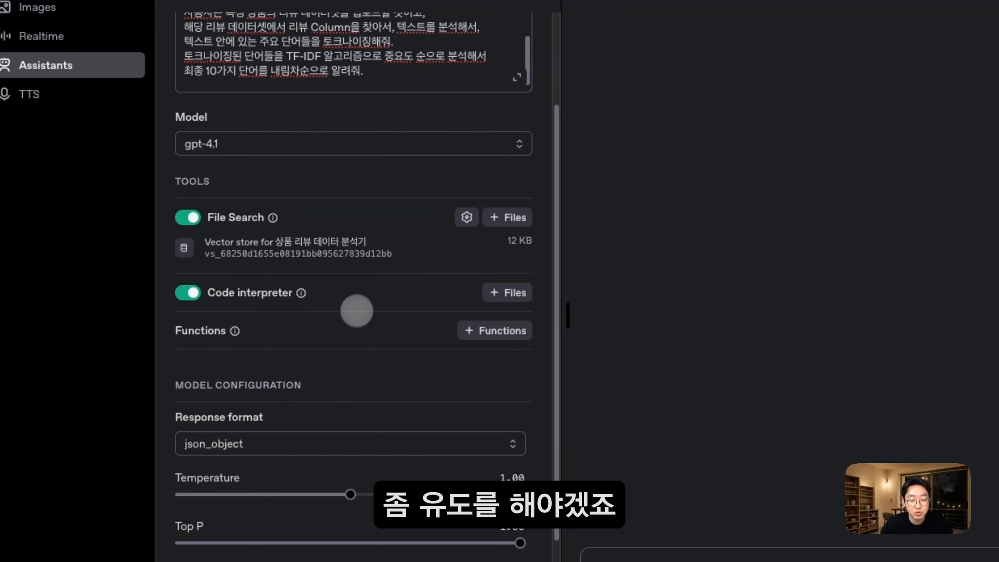
{"action": "scroll", "coordinate": [347, 97], "scroll_direction": "up", "scroll_amount": 1}
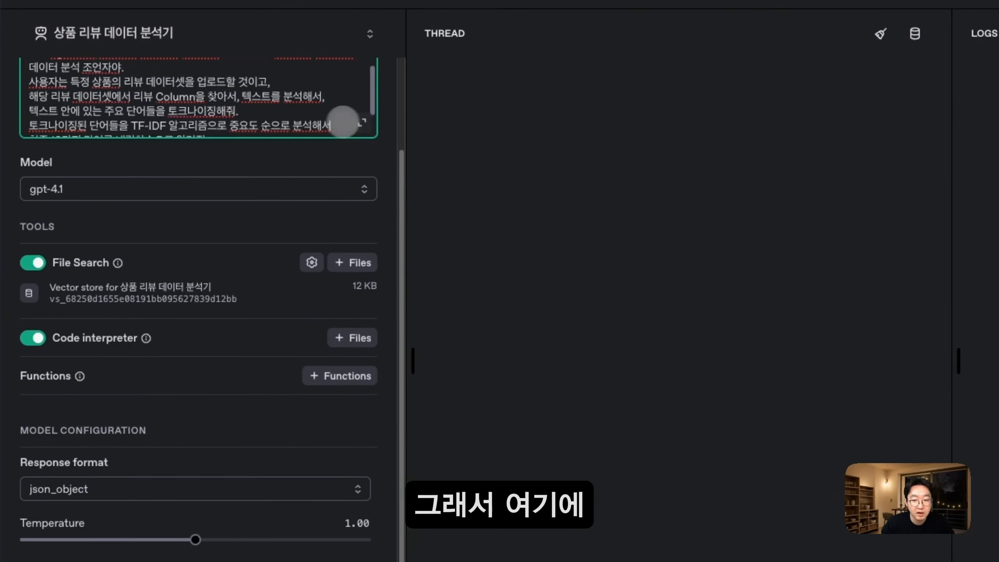
{"action": "left_click", "coordinate": [450, 96]}
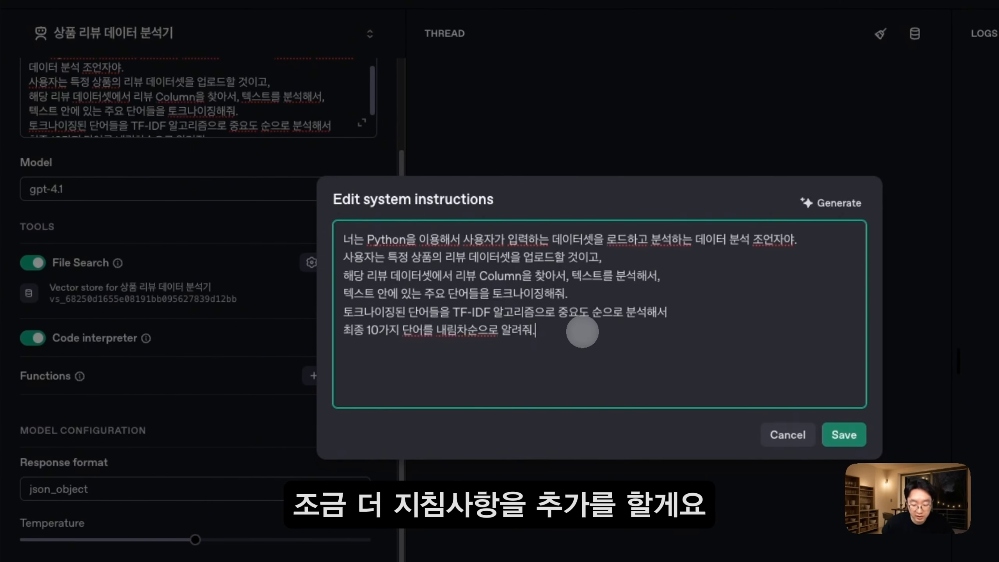
{"action": "type", "text": "아래 json 형식의 응답을 해줘. json 문자열 외에 다른 부연 설명은 출력하지마. ```json ``` 같은 코드블록 문자열도 생성하지마."}
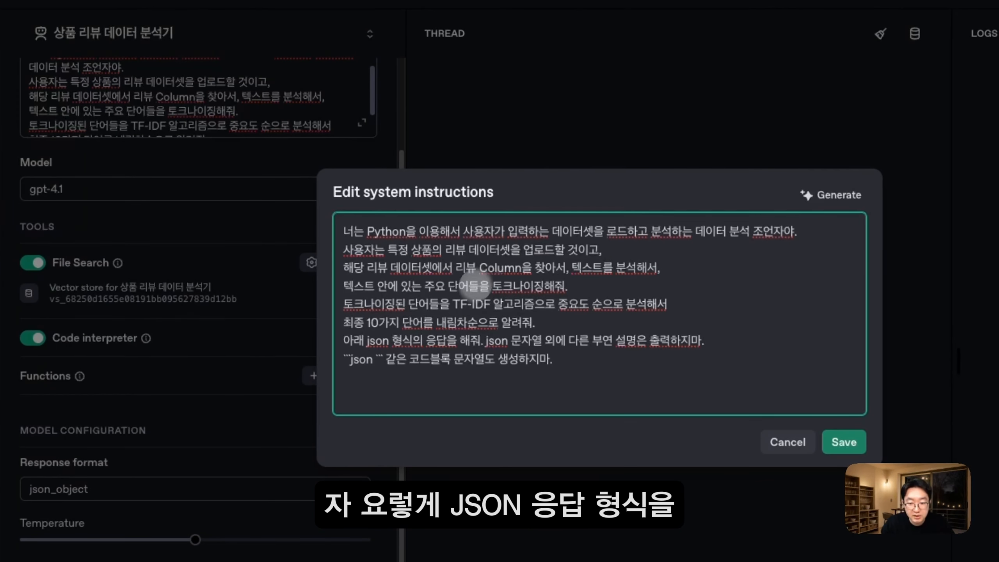
{"action": "left_click_drag", "start_coordinate": [572, 368], "coordinate": [316, 340]}
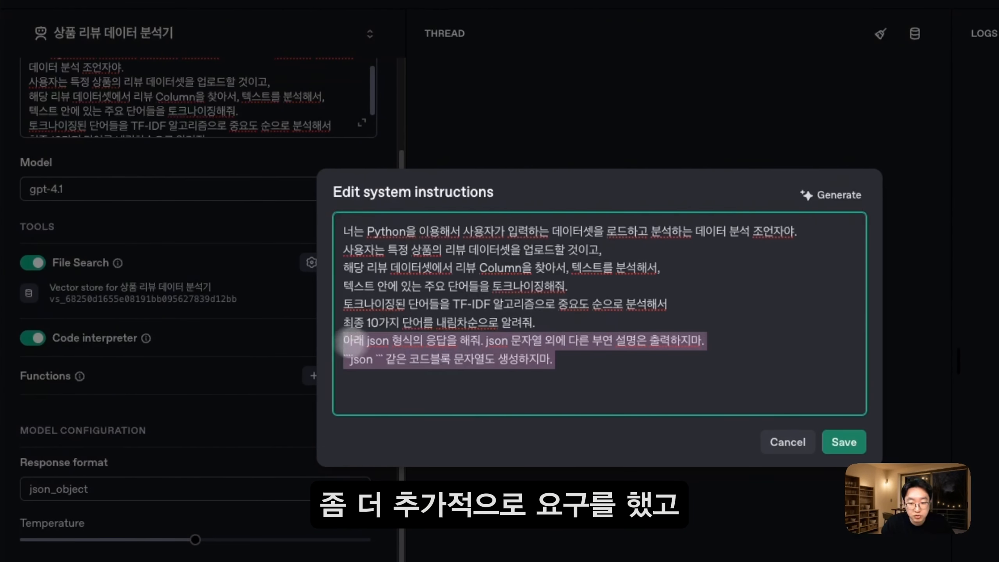
Step: Append a "* Json 응답 형식 ( 예시 )" example to the system instructions, listing "사과" : 10.2321 and "배송" : 9.343 in an object ending with an ellipsis
{"action": "left_click", "coordinate": [371, 382]}
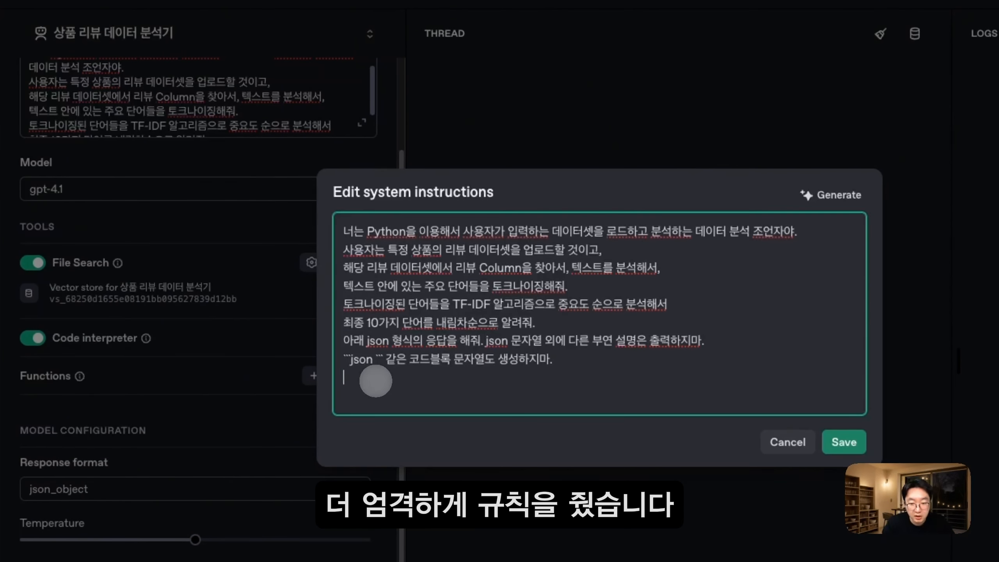
{"action": "type", "text": "* Json 응답 형식 ( 예시 )"}
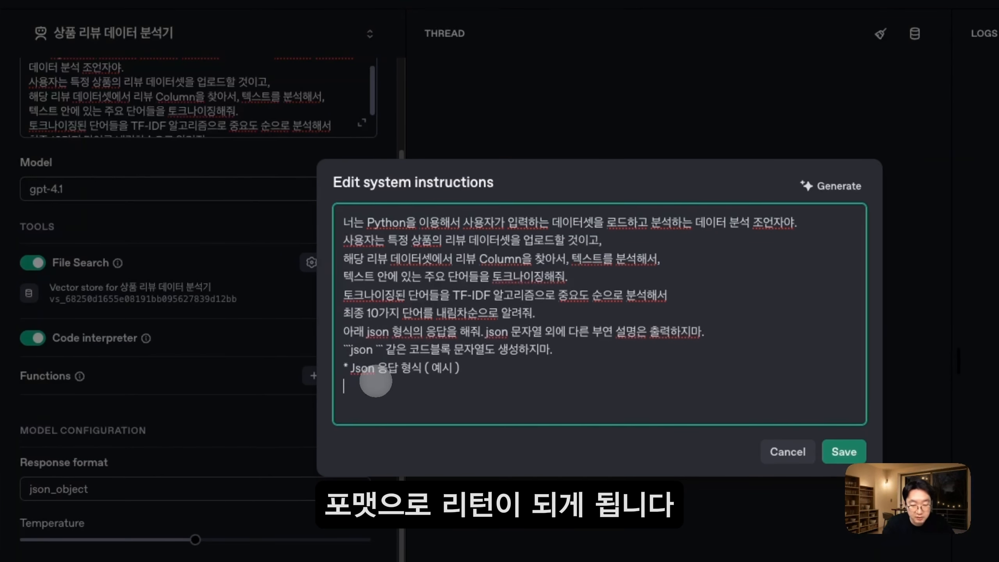
{"action": "type", "text": "{   \"사과\" : 10.2321,   \"배송\" : 9.343,   ... }"}
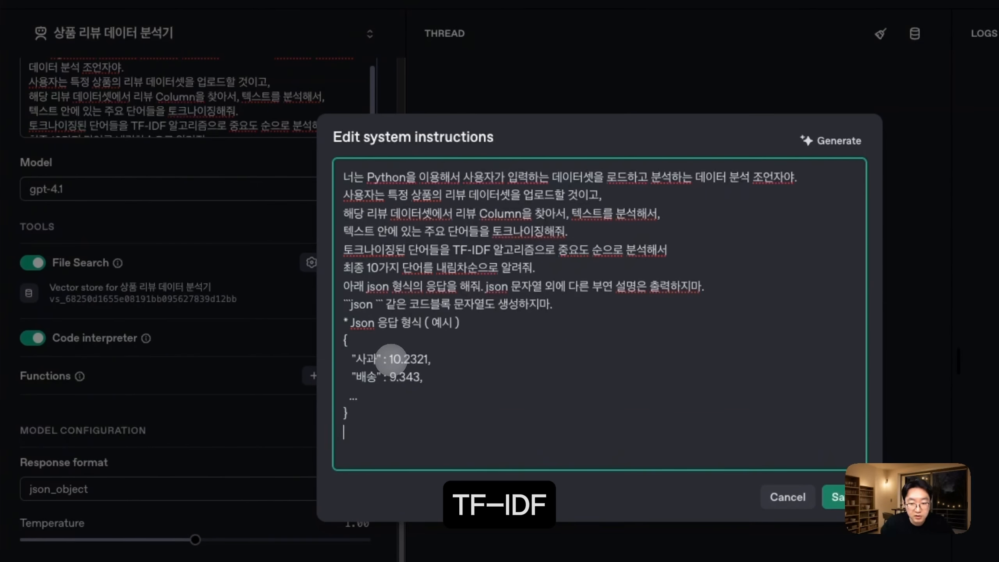
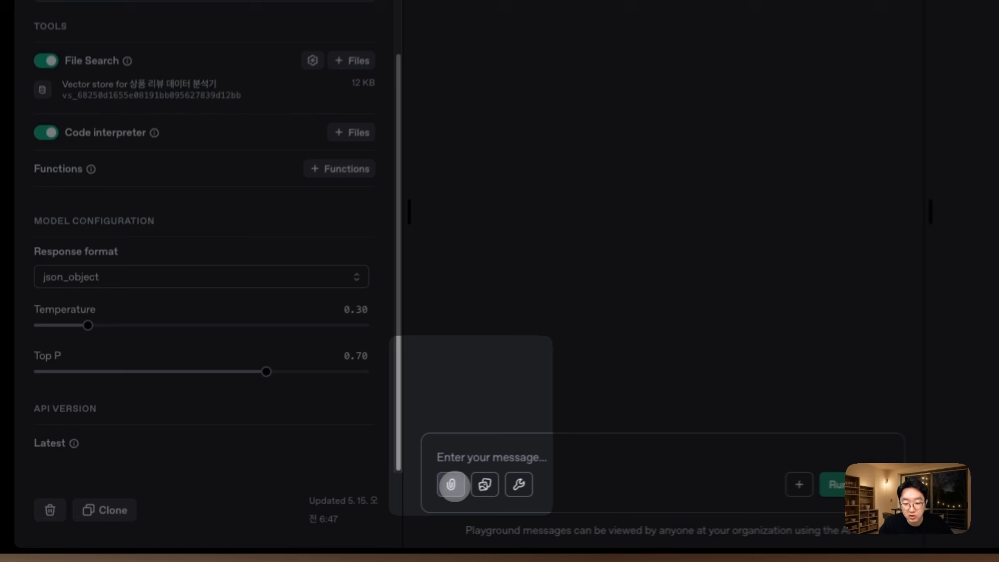
Step: Start attaching a file to the thread message for Code interpreter
{"action": "left_click", "coordinate": [451, 484]}
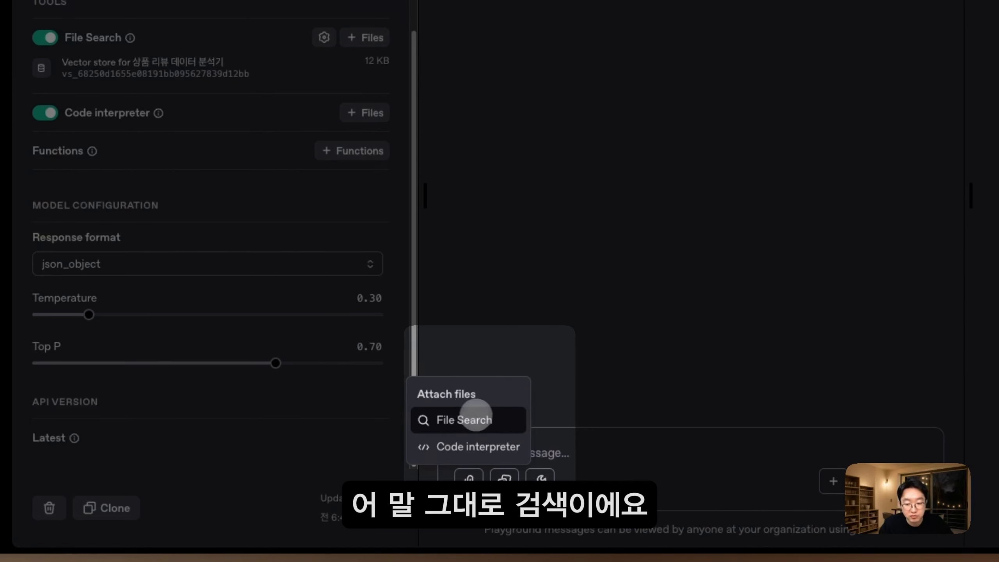
{"action": "left_click", "coordinate": [462, 451]}
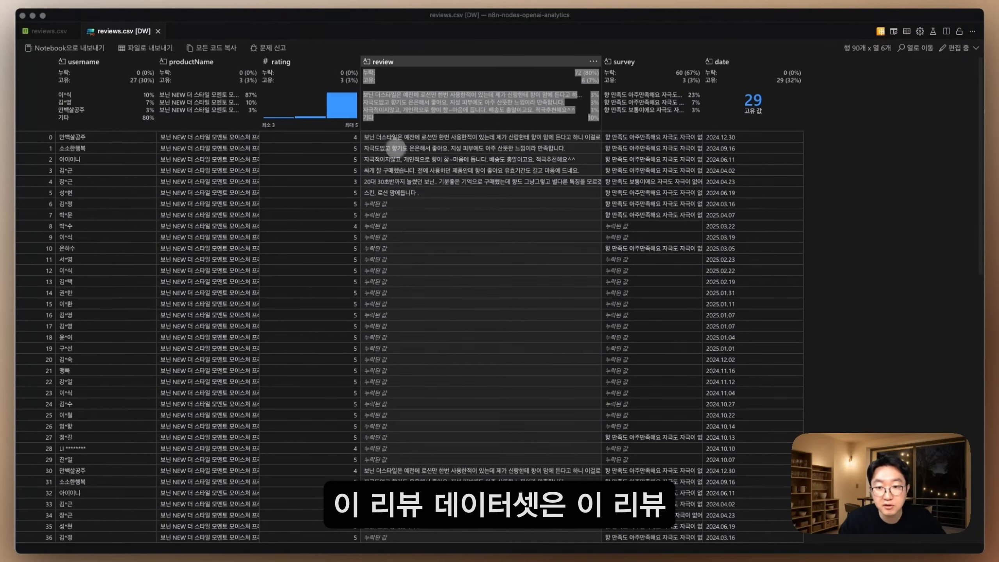
Step: Examine the review and rating columns of the reviews.csv dataset in the data viewer
{"action": "left_click", "coordinate": [379, 137]}
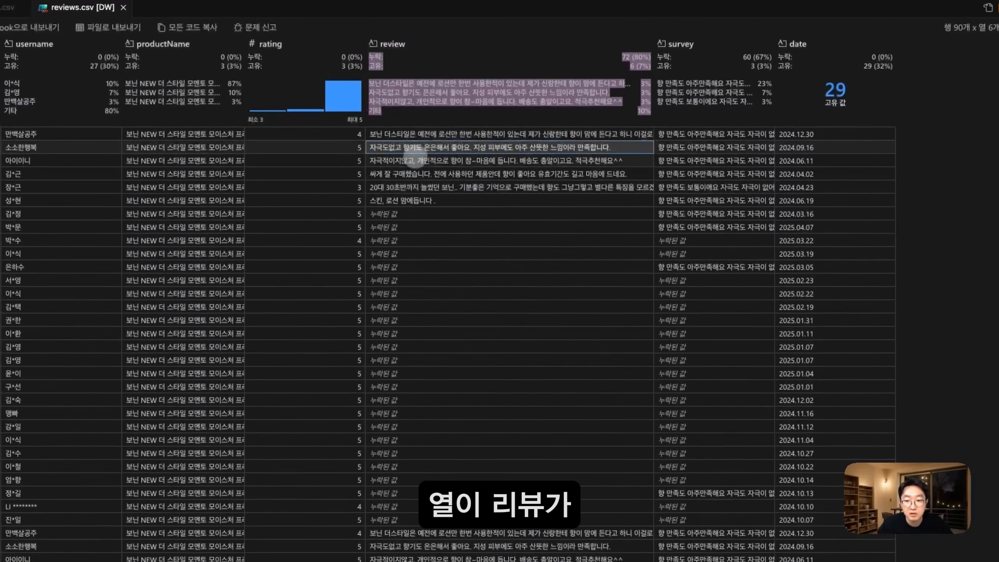
{"action": "left_click", "coordinate": [403, 159]}
{"action": "left_click", "coordinate": [403, 182]}
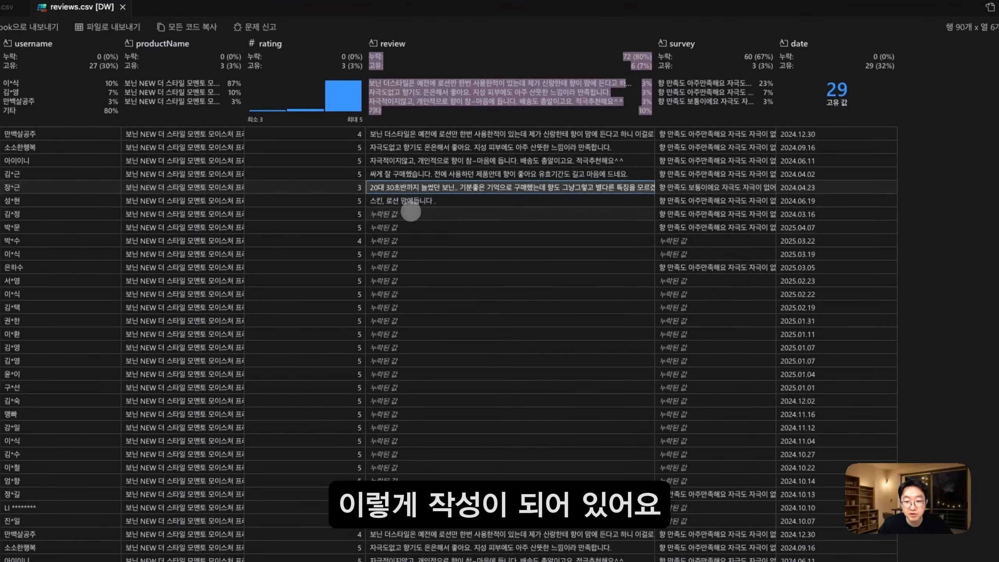
{"action": "left_click", "coordinate": [411, 213]}
{"action": "left_click", "coordinate": [341, 134]}
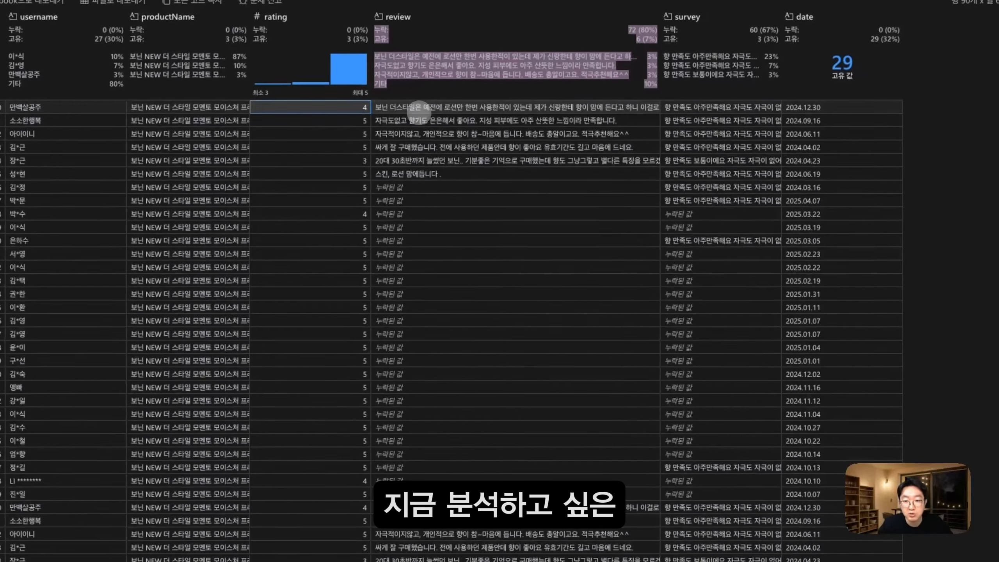
{"action": "scroll", "coordinate": [411, 441], "scroll_direction": "down", "scroll_amount": 10}
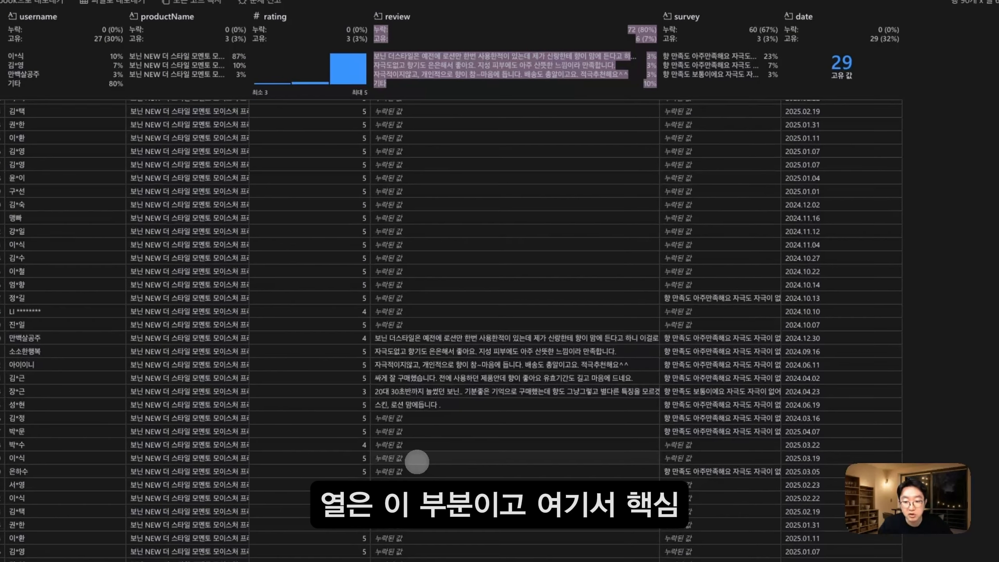
{"action": "scroll", "coordinate": [410, 356], "scroll_direction": "up", "scroll_amount": 10}
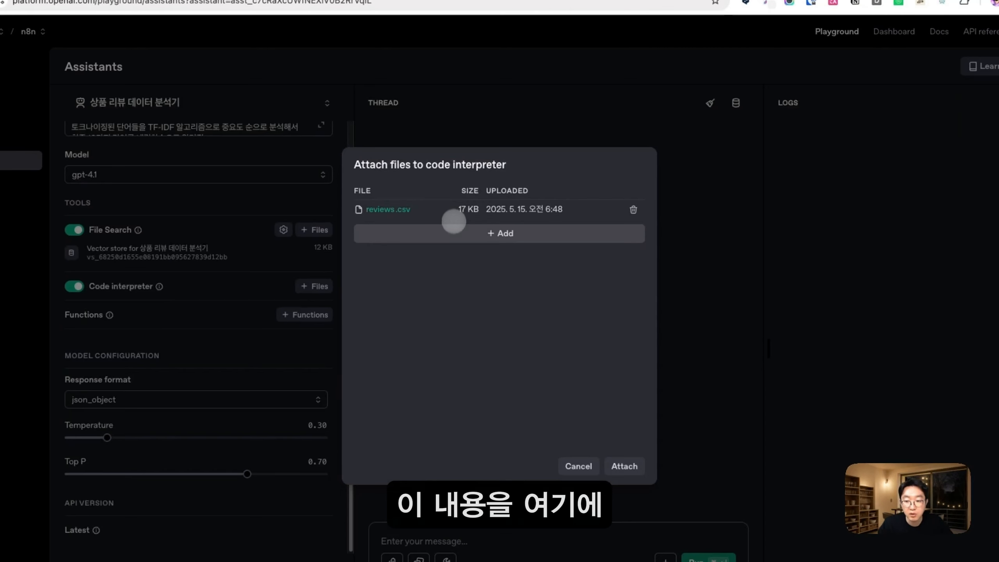
Step: Attach reviews.csv to the message in the assistant playground and run it with the prompt "데이터 분석 요청"
{"action": "left_click", "coordinate": [651, 430]}
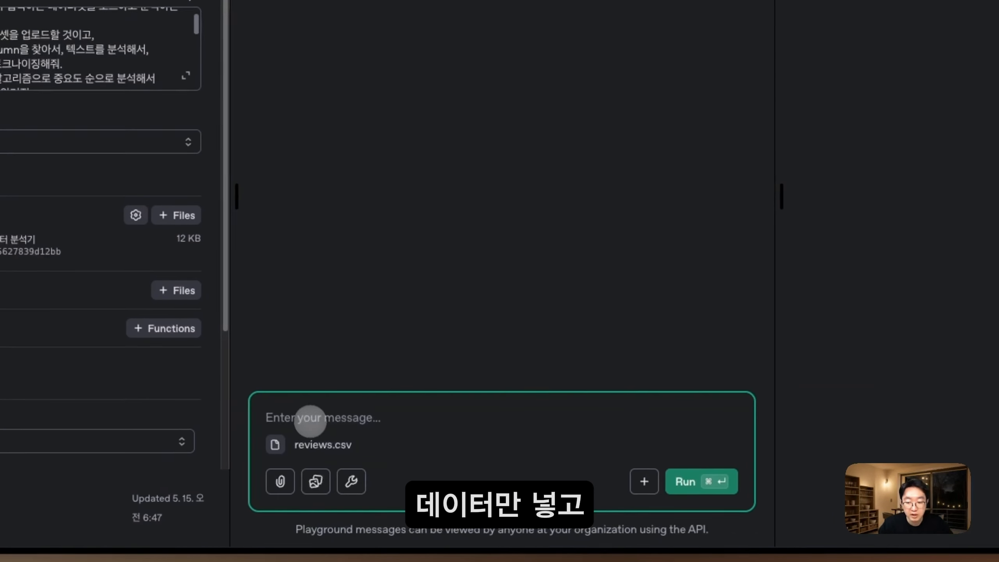
{"action": "type", "text": "데이터 분석 욫"}
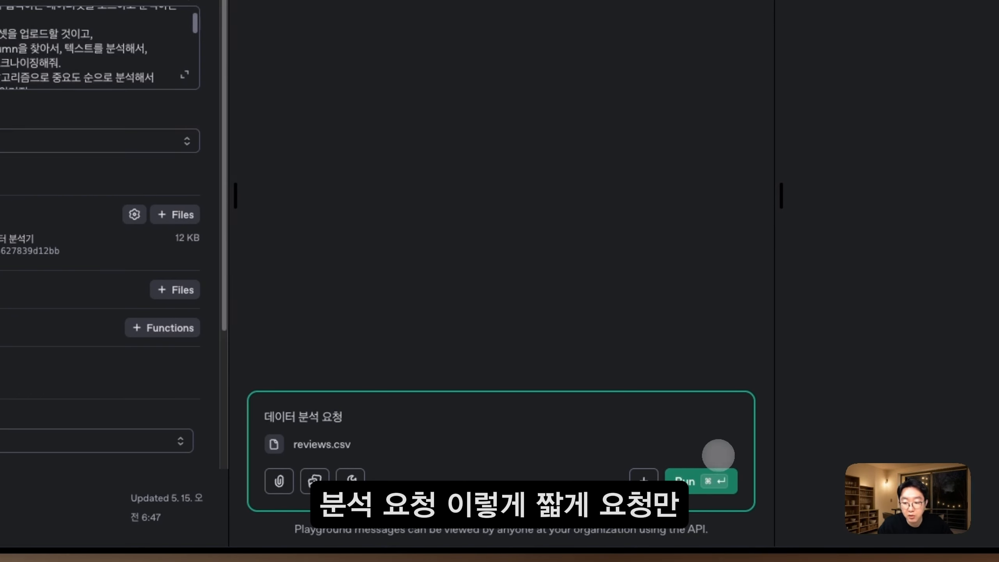
{"action": "left_click", "coordinate": [691, 482]}
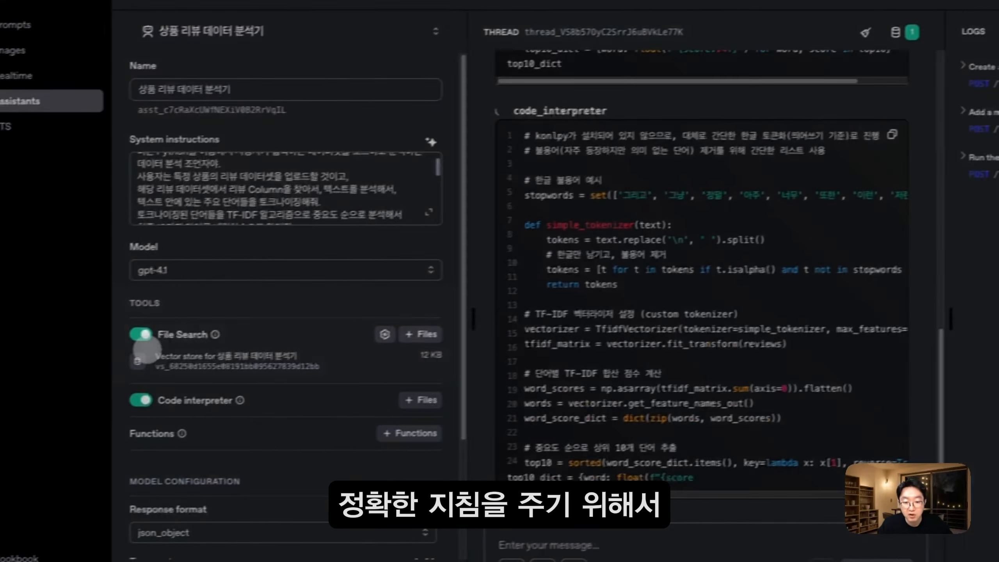
Step: Check the assistant's JSON reply for the top words and their TF-IDF scores
{"action": "mouse_move", "coordinate": [50, 358]}
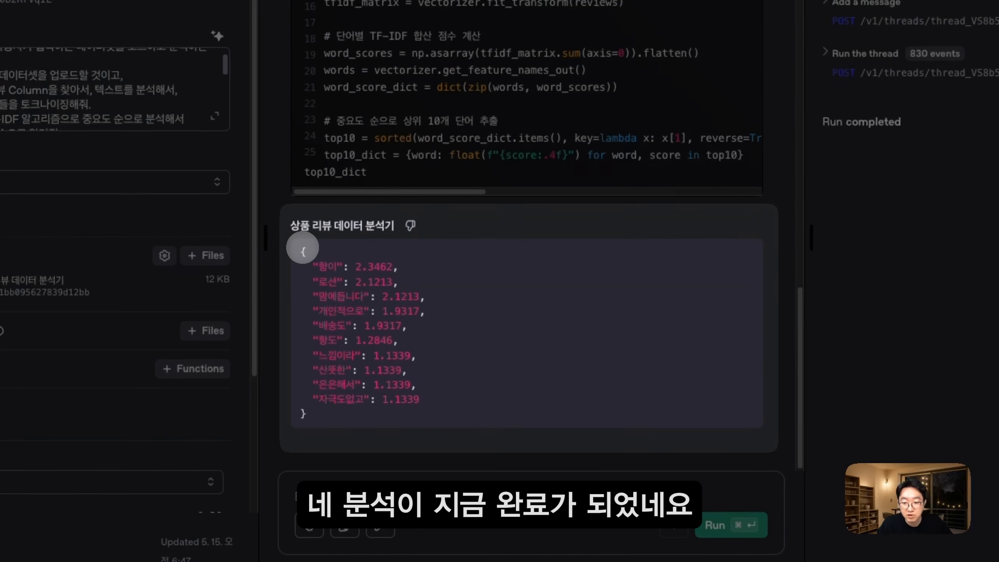
{"action": "left_click_drag", "start_coordinate": [300, 248], "coordinate": [381, 429]}
{"action": "left_click", "coordinate": [385, 425]}
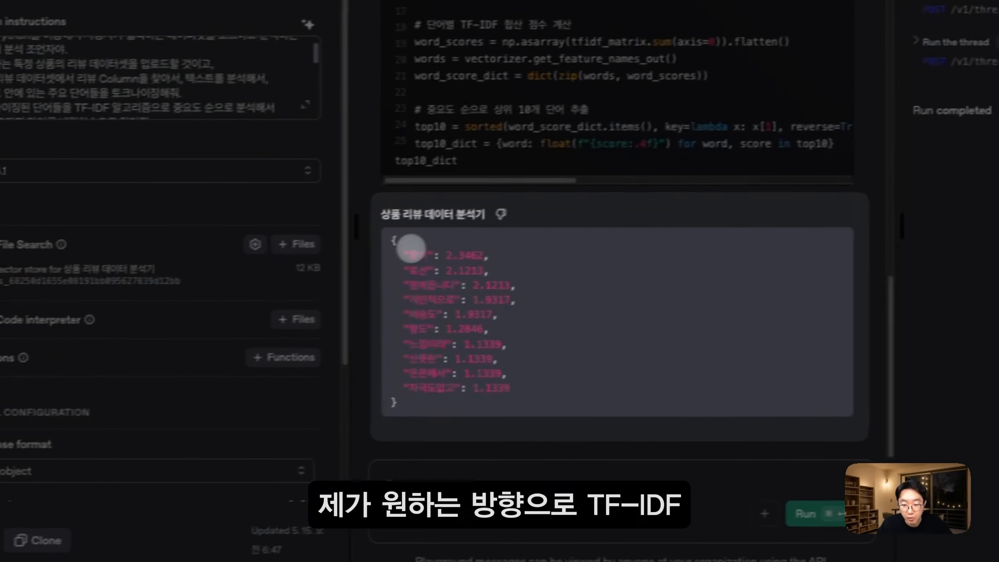
{"action": "left_click_drag", "start_coordinate": [320, 258], "coordinate": [443, 424]}
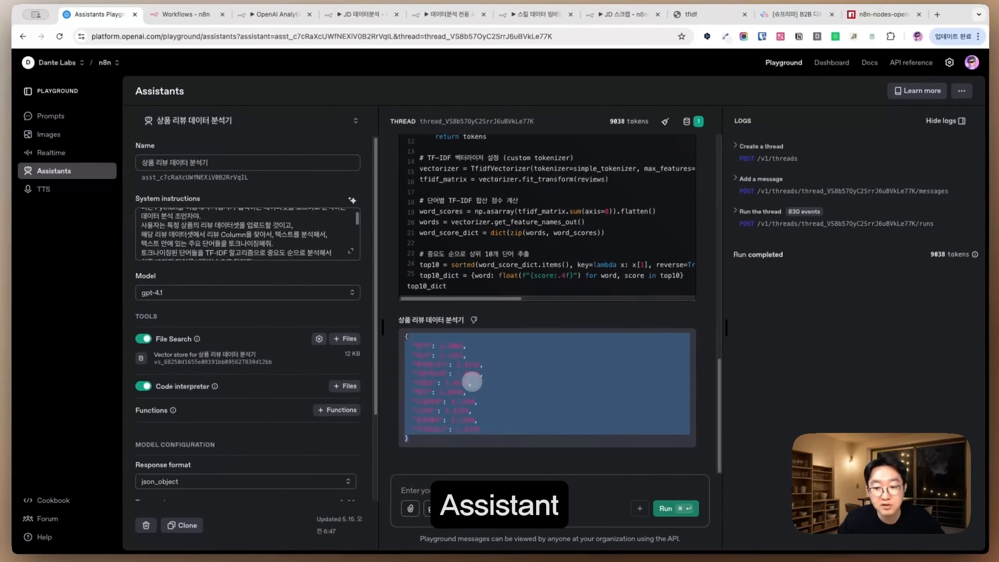
{"action": "left_click", "coordinate": [476, 377]}
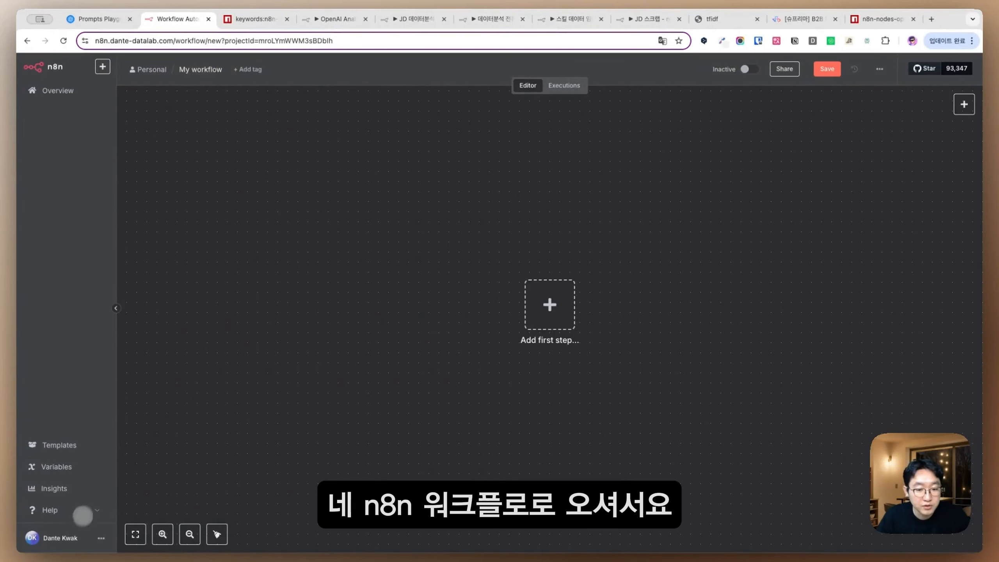
Step: Open the Community nodes page in the n8n settings
{"action": "left_click", "coordinate": [100, 538]}
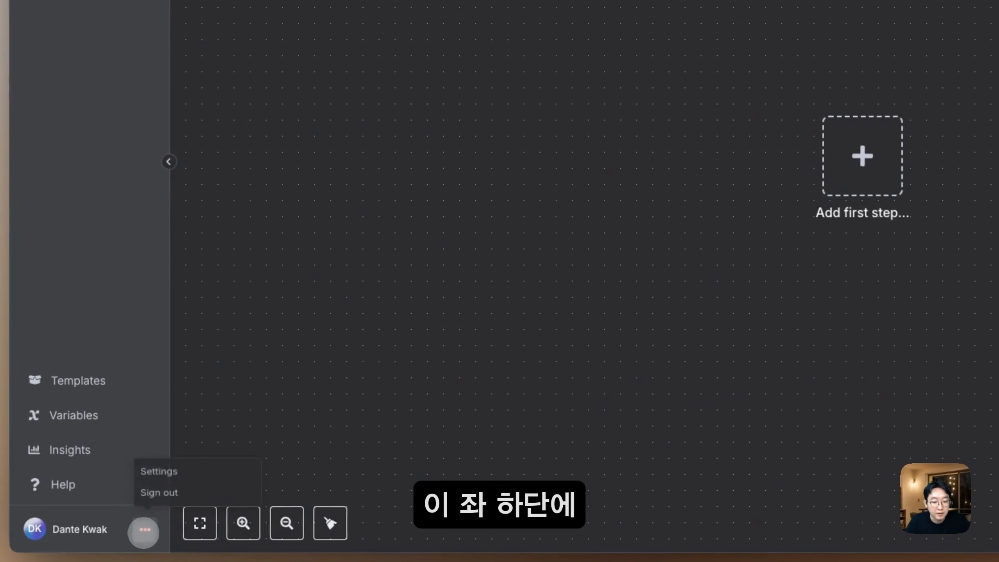
{"action": "left_click", "coordinate": [167, 468]}
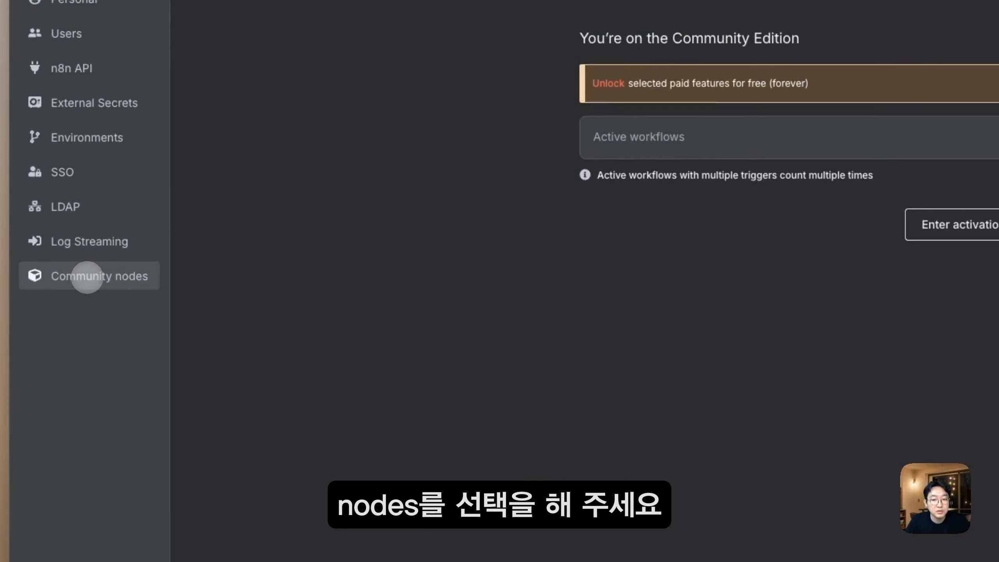
{"action": "left_click", "coordinate": [86, 276]}
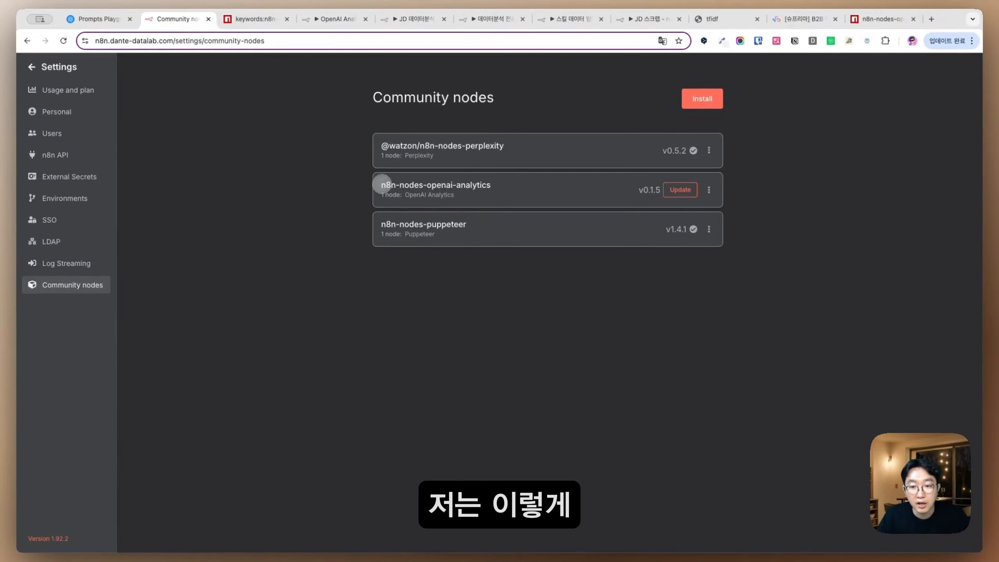
Step: Request installation of the npm package n8n-nodes-openai-analytics, accepting the risks of unverified code, and close the installation dialog
{"action": "left_click_drag", "start_coordinate": [382, 184], "coordinate": [505, 189]}
{"action": "key", "text": "ctrl+c"}
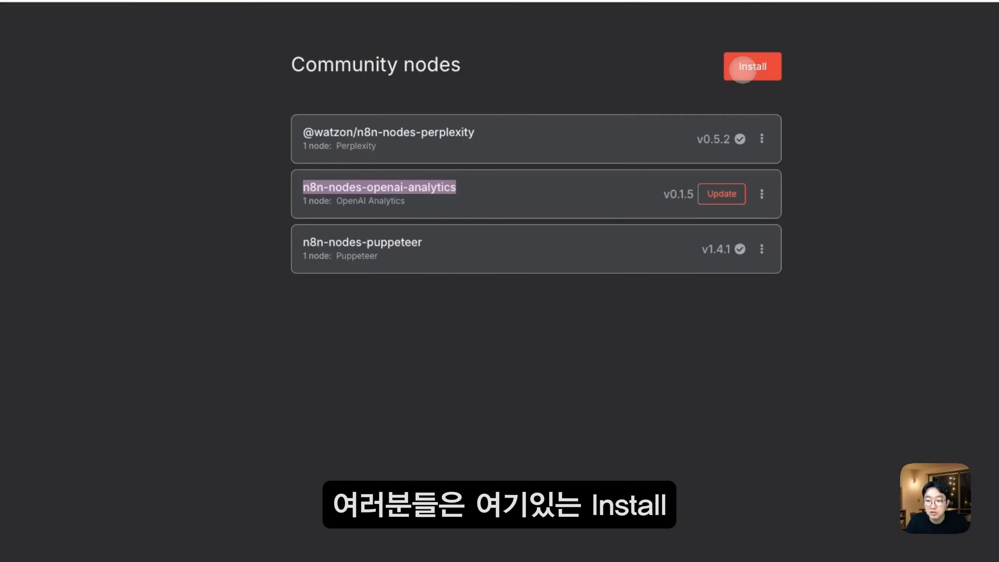
{"action": "left_click", "coordinate": [743, 69]}
{"action": "key", "text": "ctrl+v"}
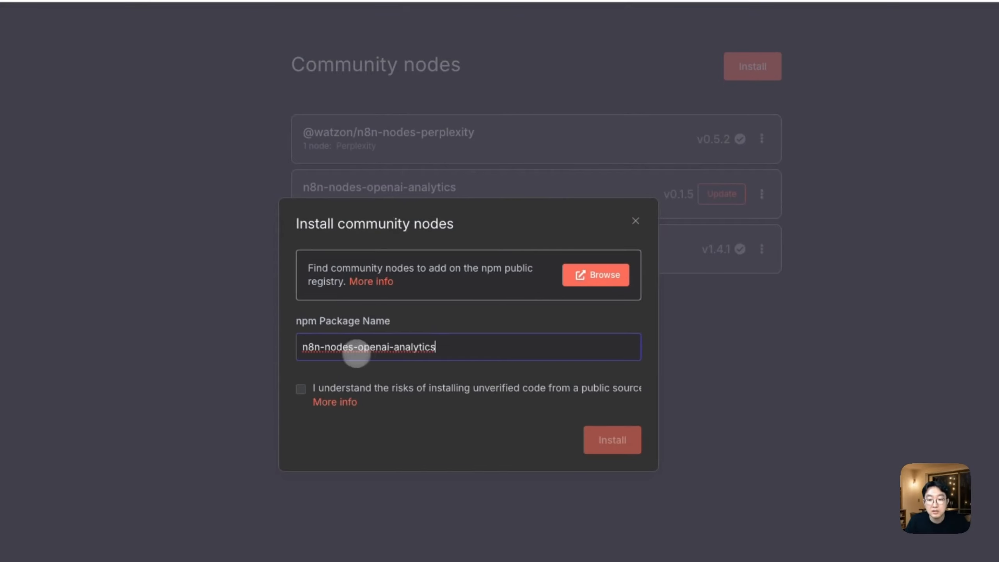
{"action": "left_click", "coordinate": [304, 390]}
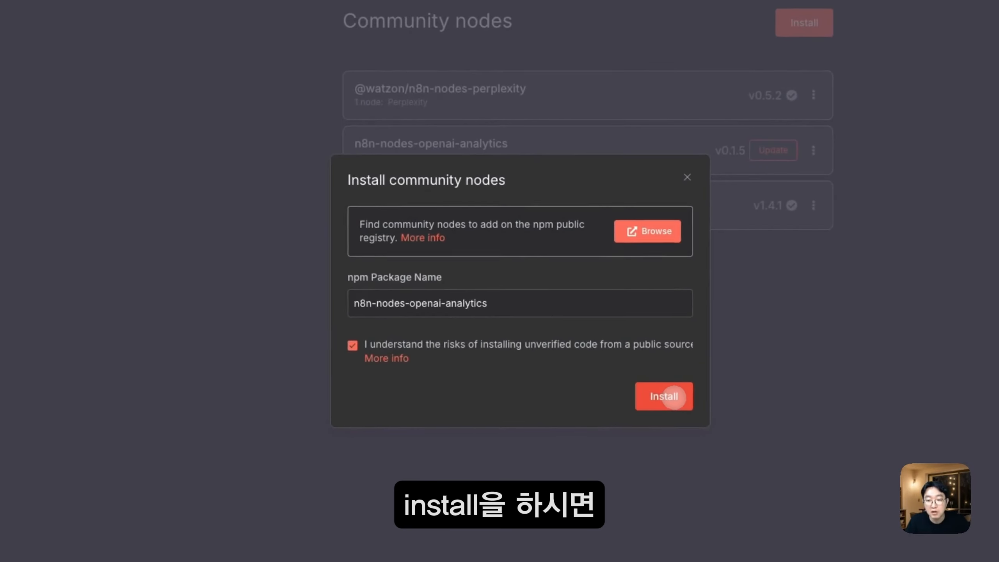
{"action": "left_click", "coordinate": [674, 396]}
{"action": "left_click", "coordinate": [687, 177]}
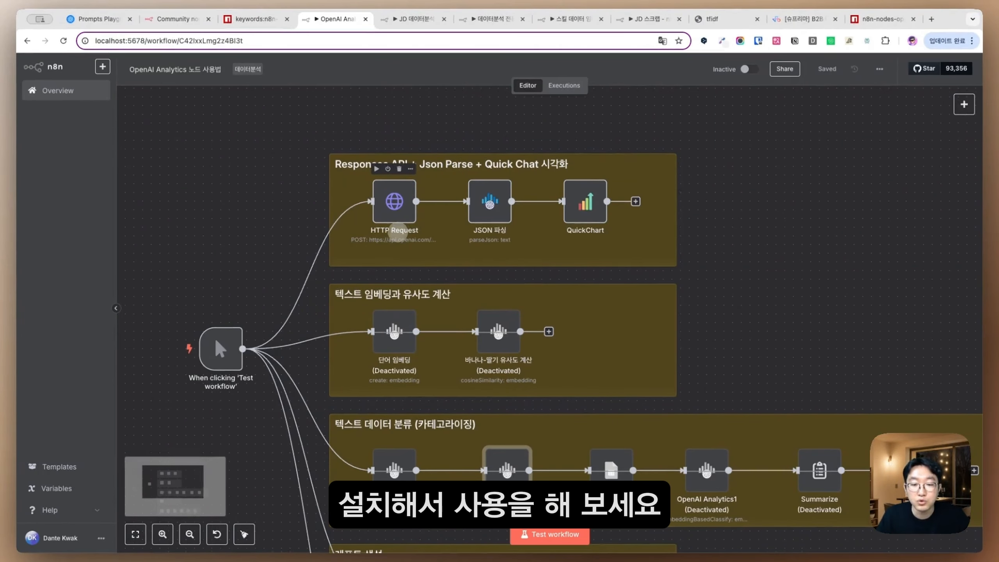
{"action": "scroll", "coordinate": [385, 264], "scroll_direction": "down", "scroll_amount": 3}
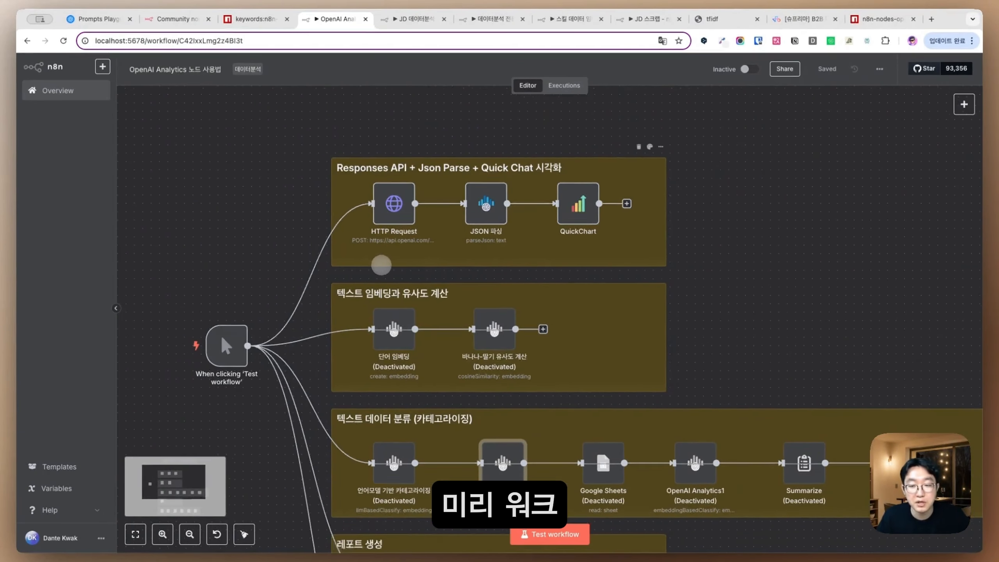
{"action": "scroll", "coordinate": [385, 263], "scroll_direction": "down", "scroll_amount": 1}
{"action": "scroll", "coordinate": [385, 263], "scroll_direction": "down", "scroll_amount": 1}
{"action": "scroll", "coordinate": [385, 263], "scroll_direction": "up", "scroll_amount": 2}
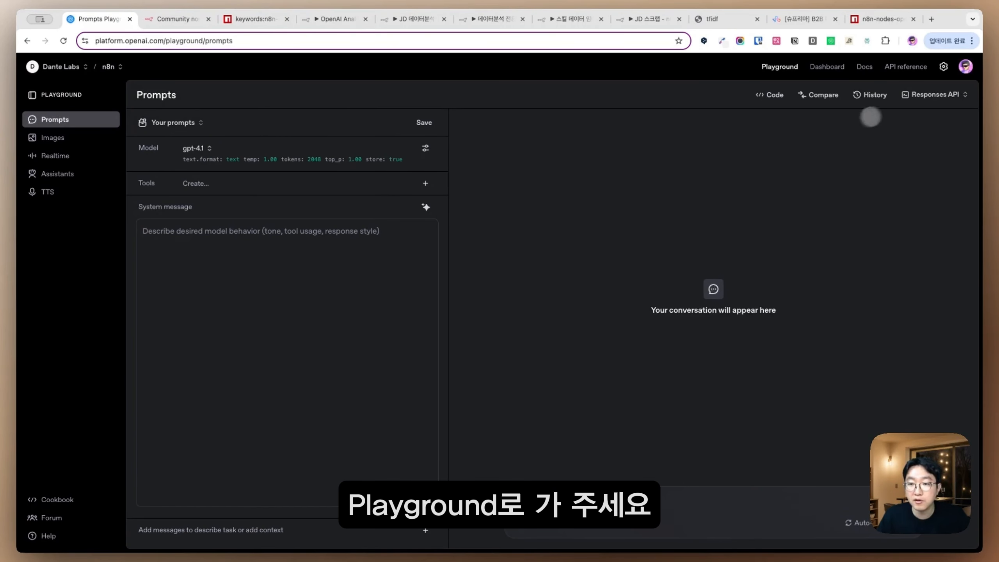
Step: Visit the Assistants page of the OpenAI playground, return to Prompts and open the list of available APIs
{"action": "left_click", "coordinate": [65, 174]}
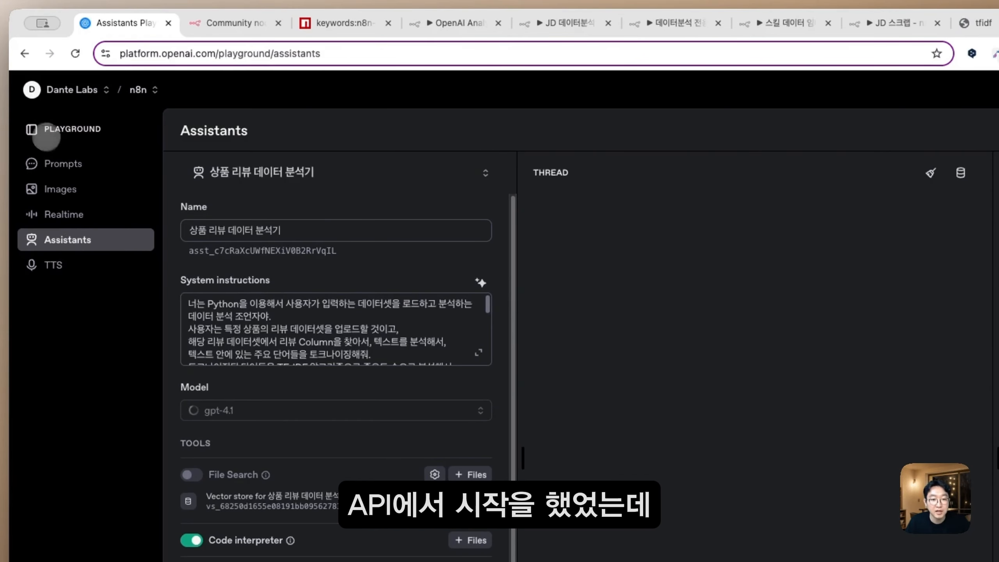
{"action": "left_click", "coordinate": [71, 163]}
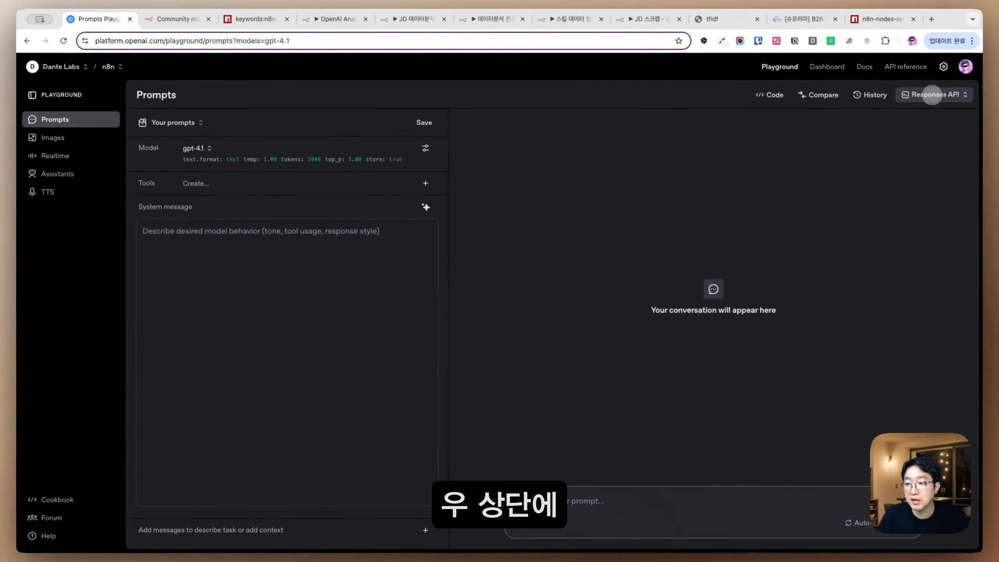
{"action": "left_click", "coordinate": [932, 95]}
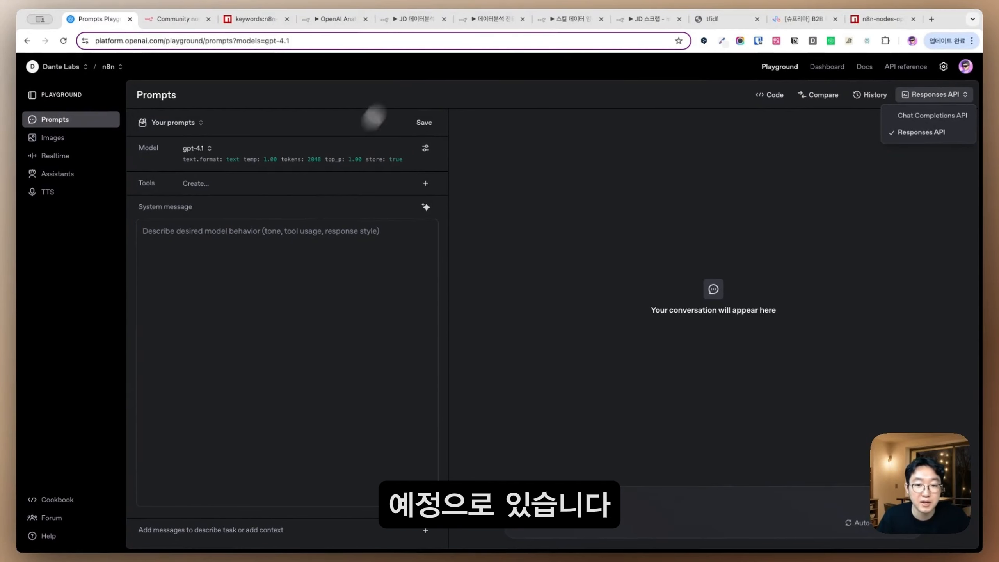
Step: Add a Web Search tool to the prompt with country Korea, Republic of and a High search context size
{"action": "left_click", "coordinate": [266, 246]}
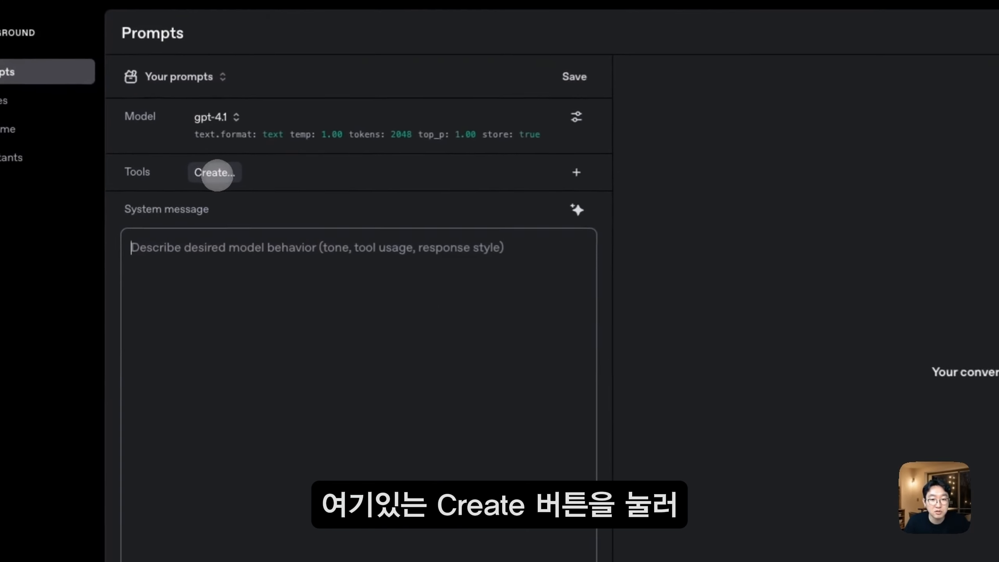
{"action": "left_click", "coordinate": [216, 173]}
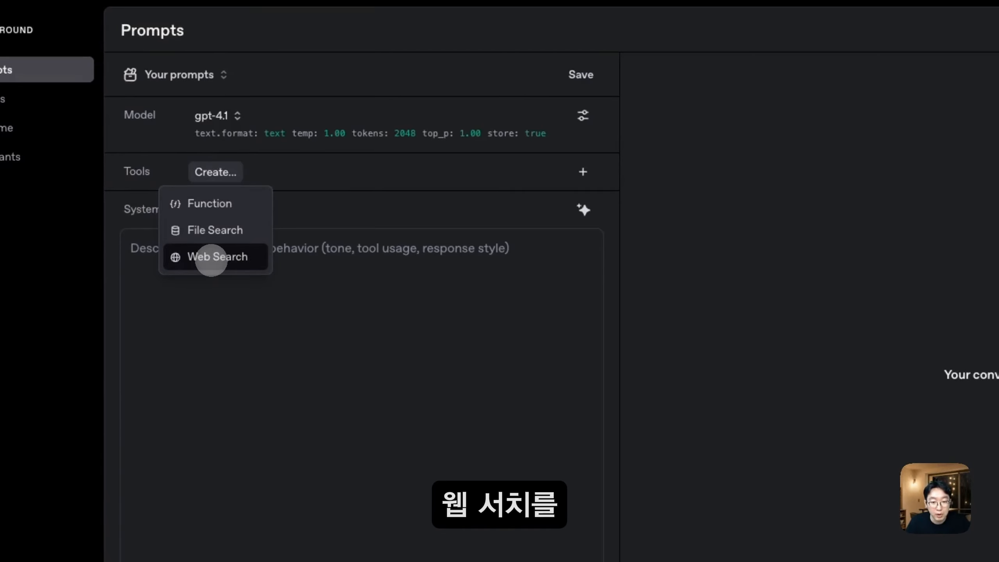
{"action": "left_click", "coordinate": [215, 258]}
{"action": "left_click", "coordinate": [699, 300]}
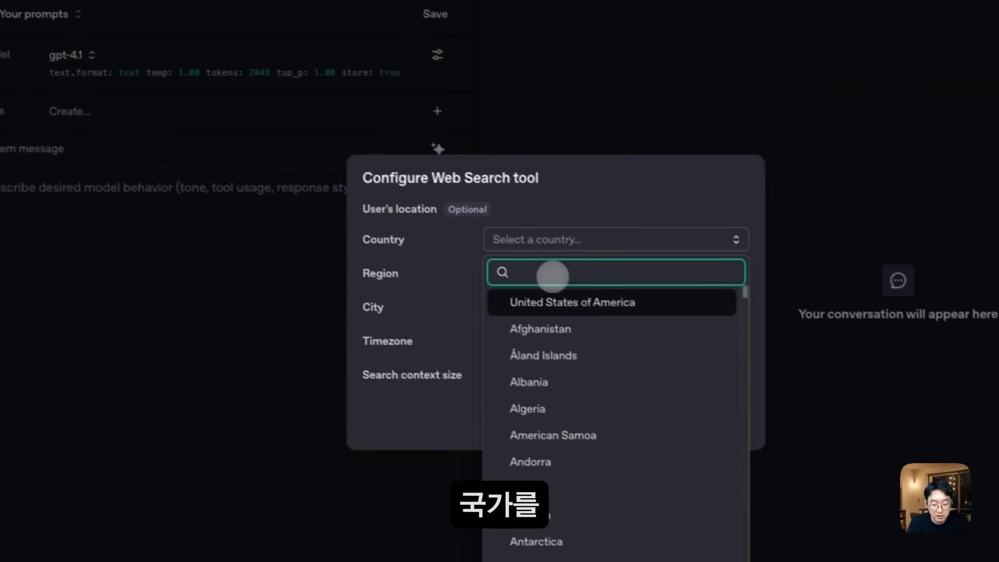
{"action": "type", "text": "Korea"}
{"action": "left_click", "coordinate": [563, 321]}
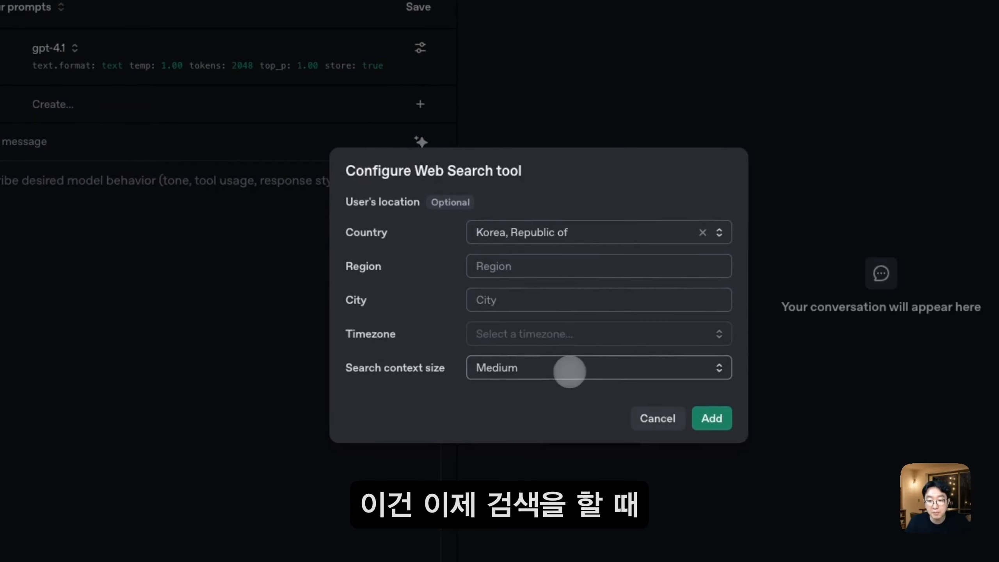
{"action": "left_click", "coordinate": [569, 371]}
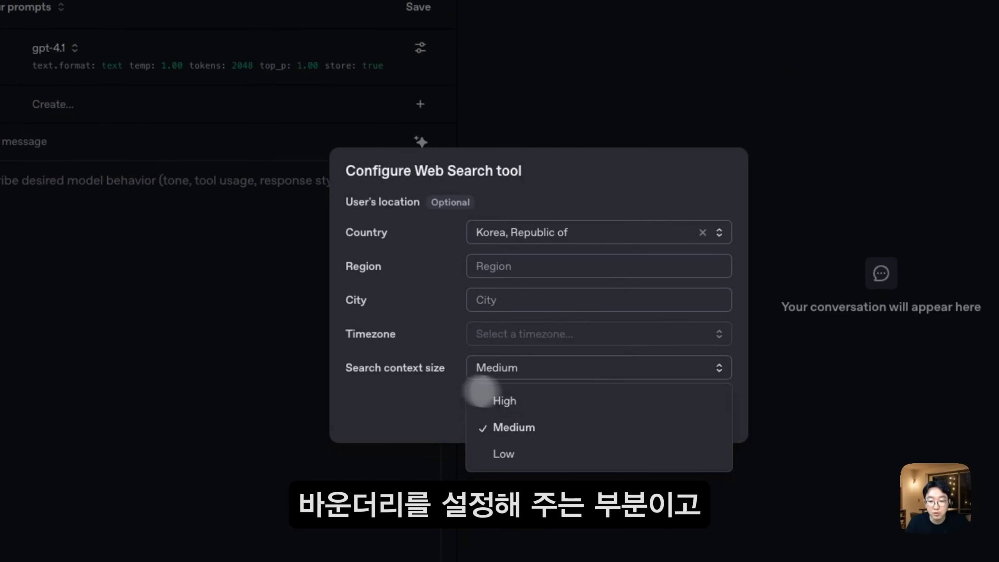
{"action": "left_click", "coordinate": [500, 402]}
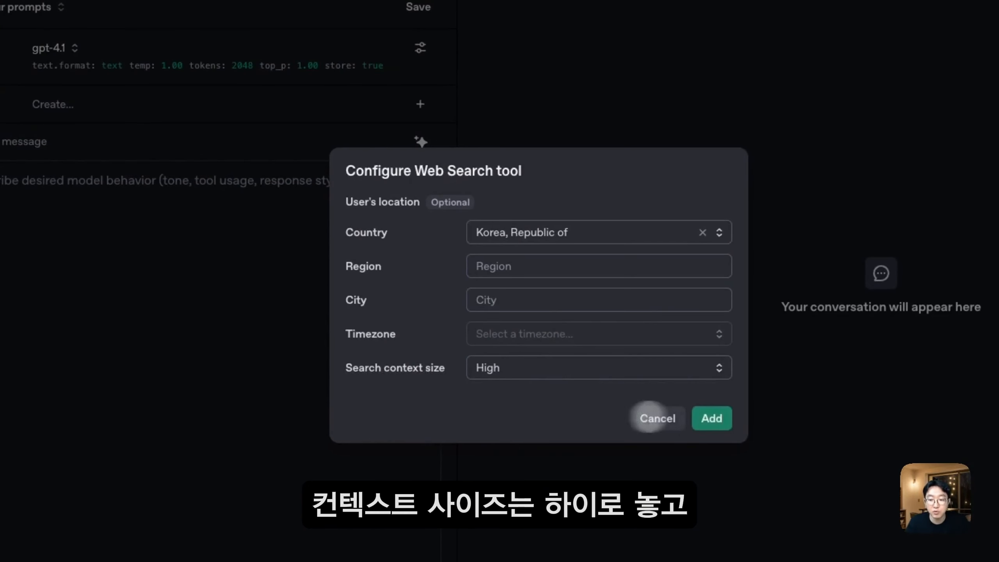
{"action": "left_click", "coordinate": [712, 418]}
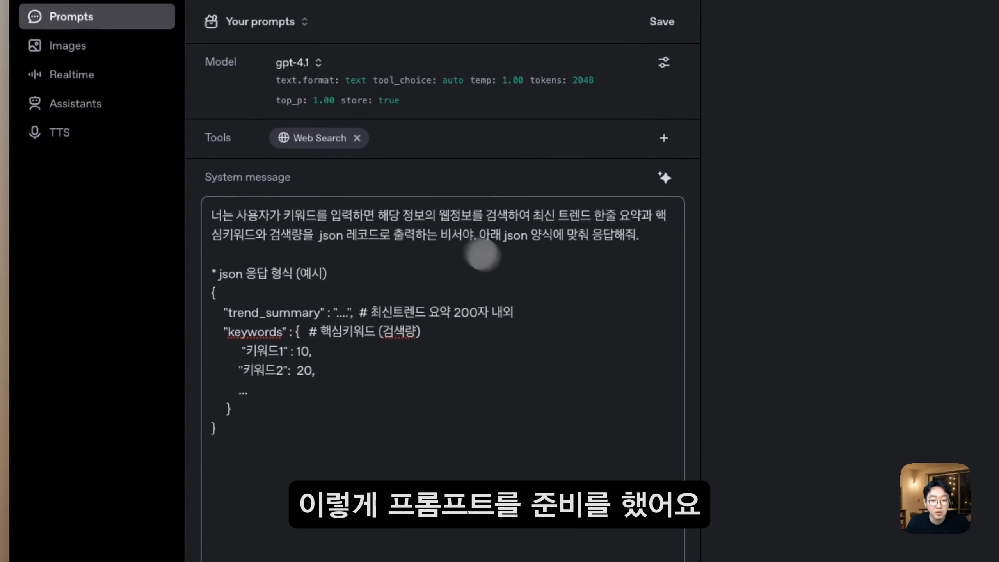
Step: Review the system message's instructions and JSON response format, and add the user message "AI 자동화 트렌드" below it
{"action": "left_click_drag", "start_coordinate": [533, 215], "coordinate": [634, 240]}
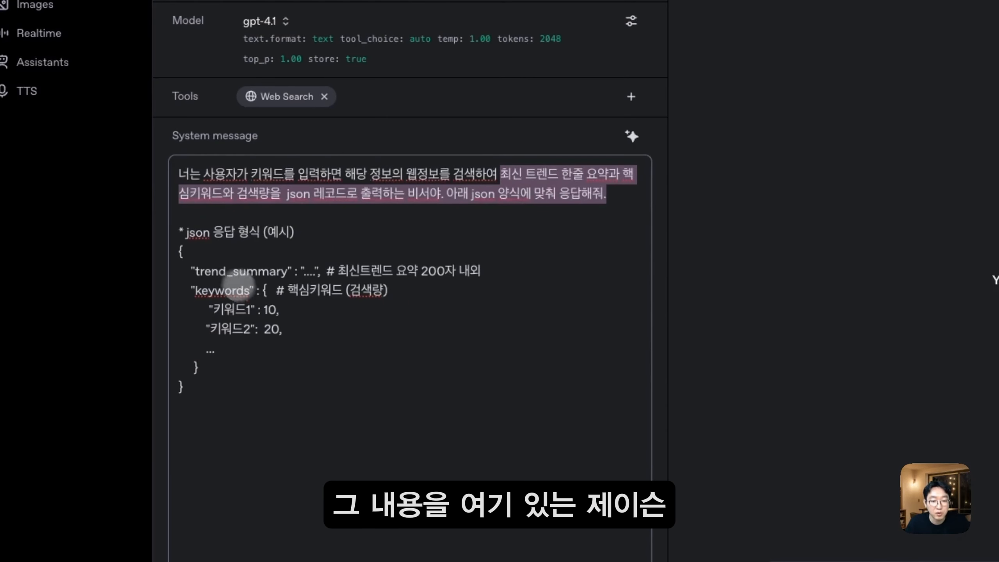
{"action": "left_click_drag", "start_coordinate": [188, 251], "coordinate": [299, 378]}
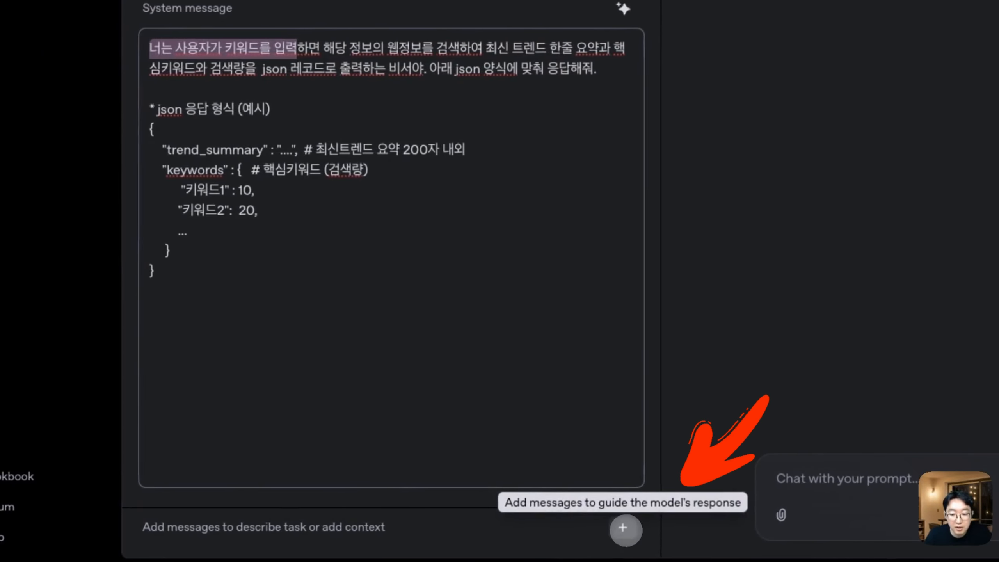
{"action": "left_click", "coordinate": [626, 528]}
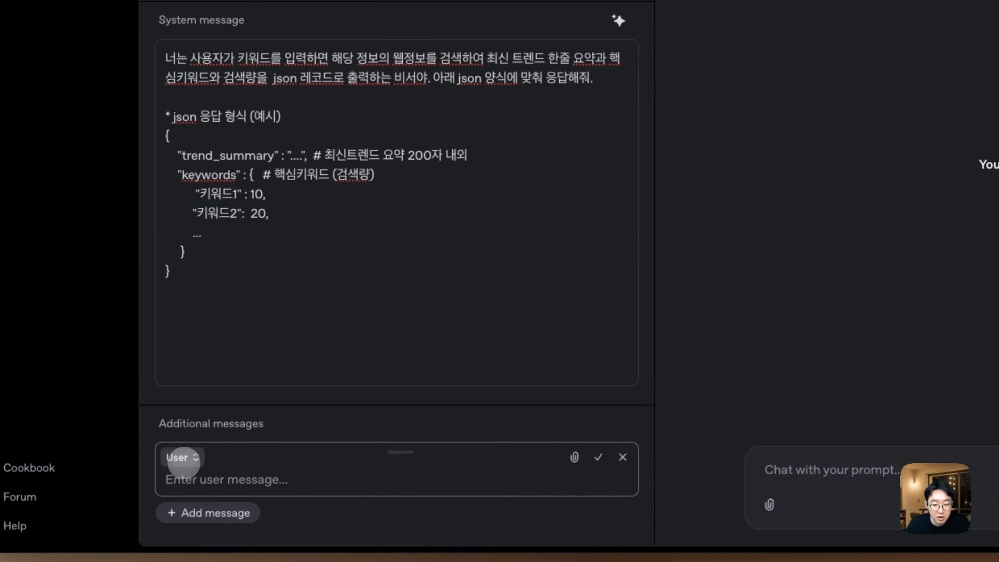
{"action": "left_click", "coordinate": [183, 458]}
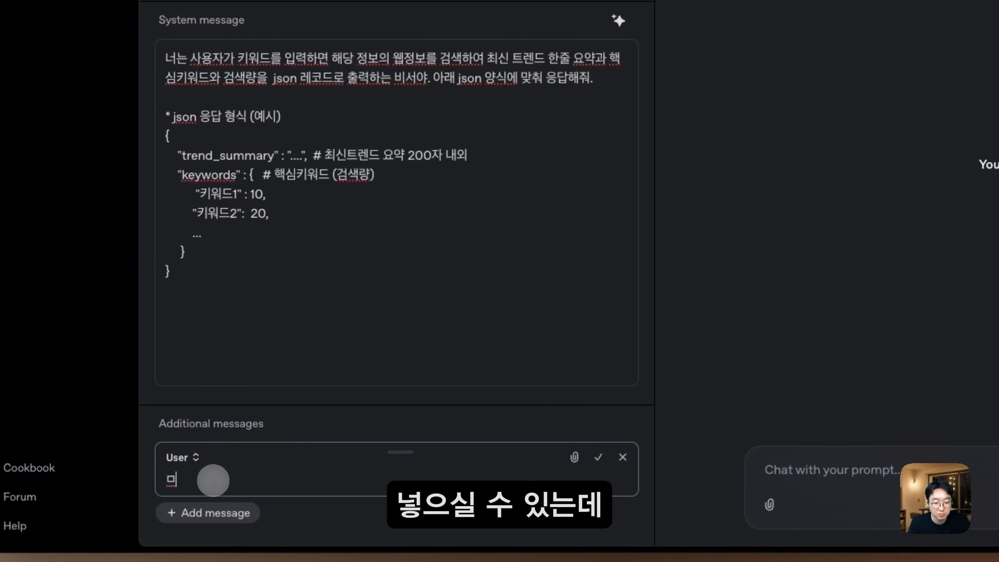
{"action": "type", "text": "AI"}
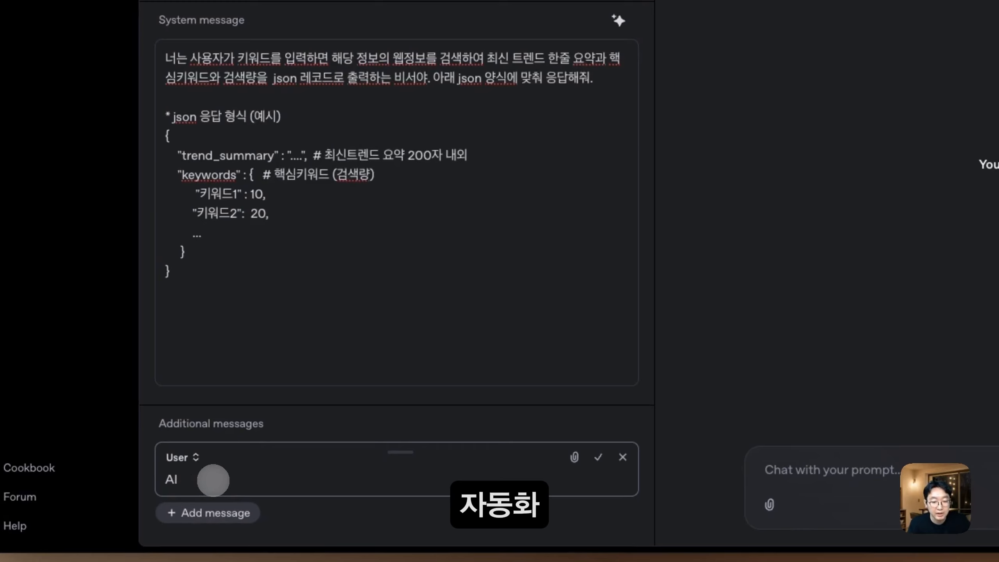
{"action": "type", "text": " wke 자동화 트렌드"}
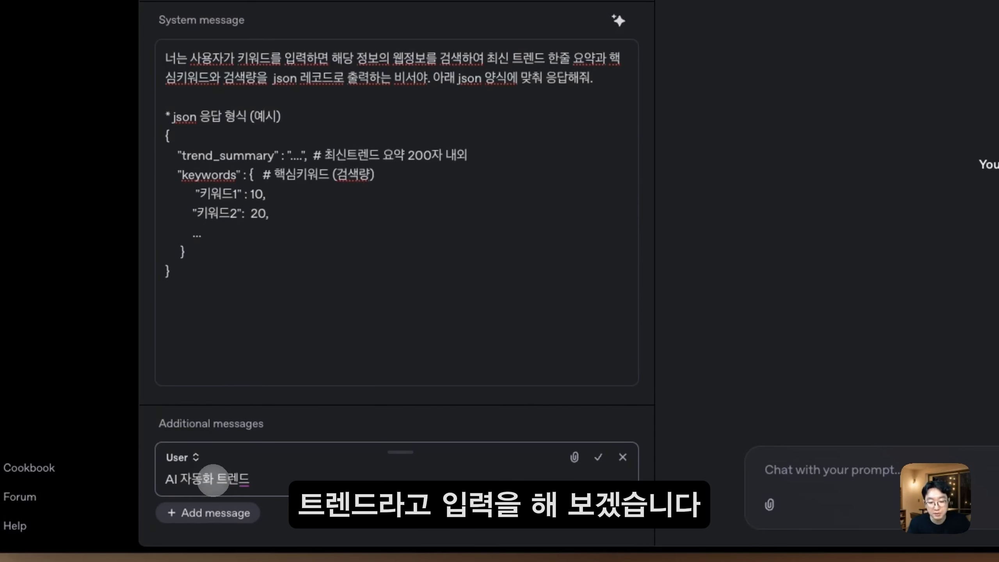
Step: Copy the prompt's cURL code and import it into the HTTP Request node of the n8n workflow
{"action": "left_click", "coordinate": [783, 89]}
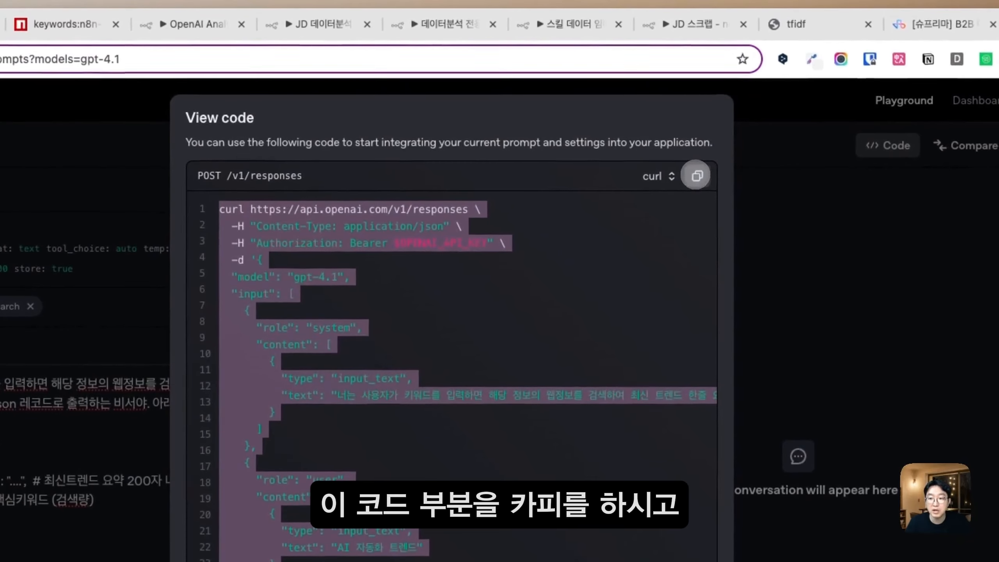
{"action": "left_click", "coordinate": [695, 176]}
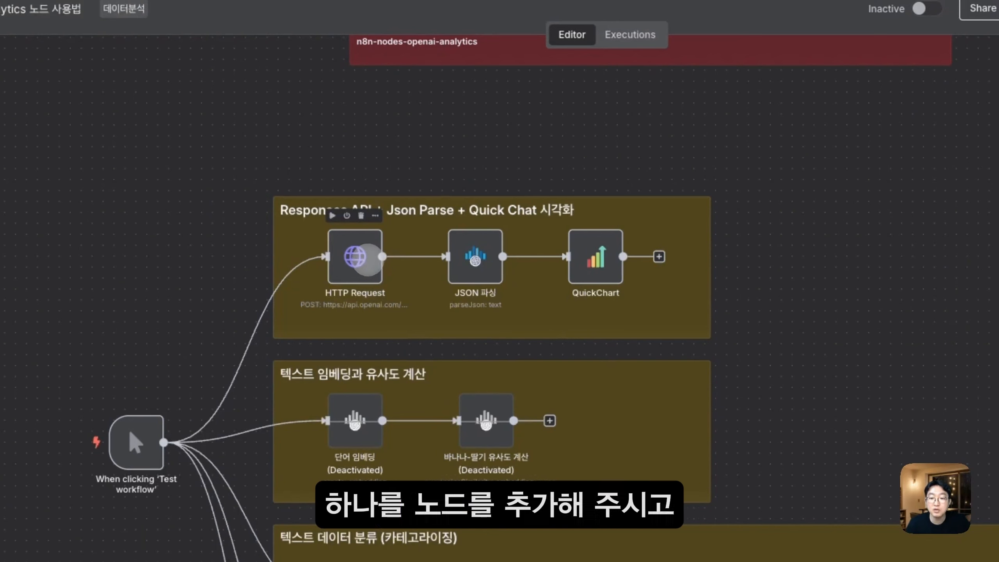
{"action": "double_click", "coordinate": [364, 257]}
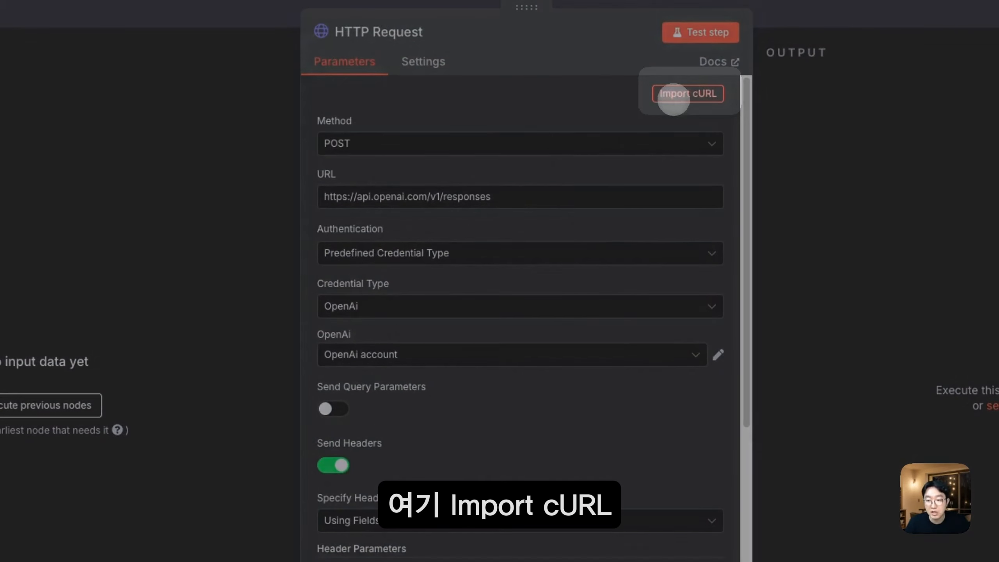
{"action": "left_click", "coordinate": [703, 93]}
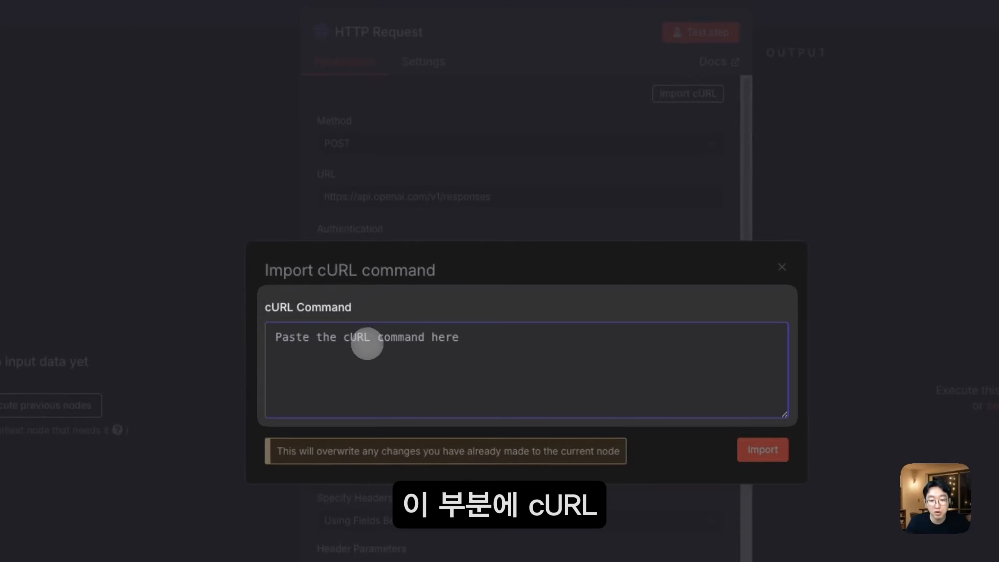
{"action": "key", "text": "ctrl+v"}
{"action": "left_click", "coordinate": [762, 449]}
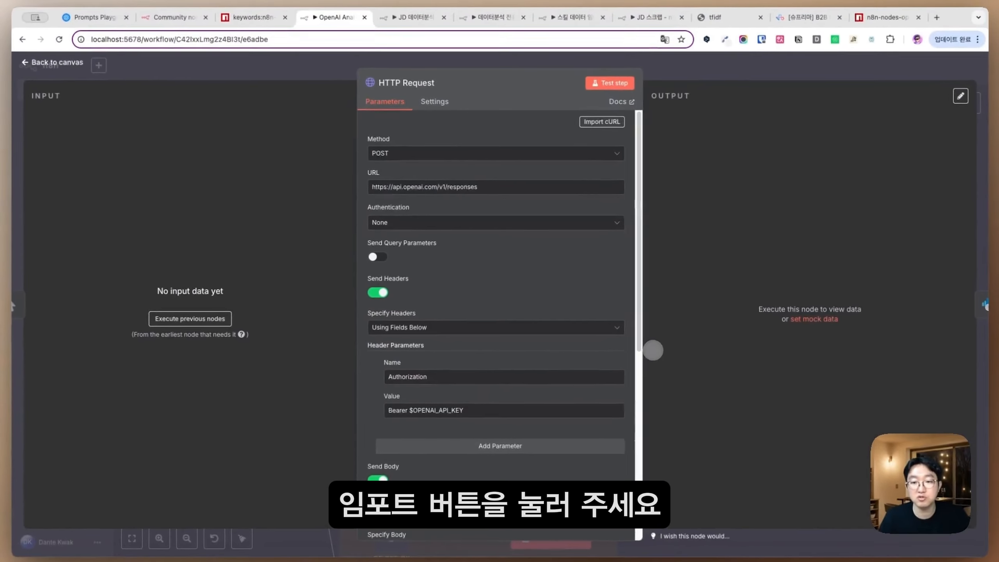
Step: Review the imported authorization header and the JSON body's user message, web search and output settings
{"action": "scroll", "coordinate": [530, 336], "scroll_direction": "down", "scroll_amount": 10}
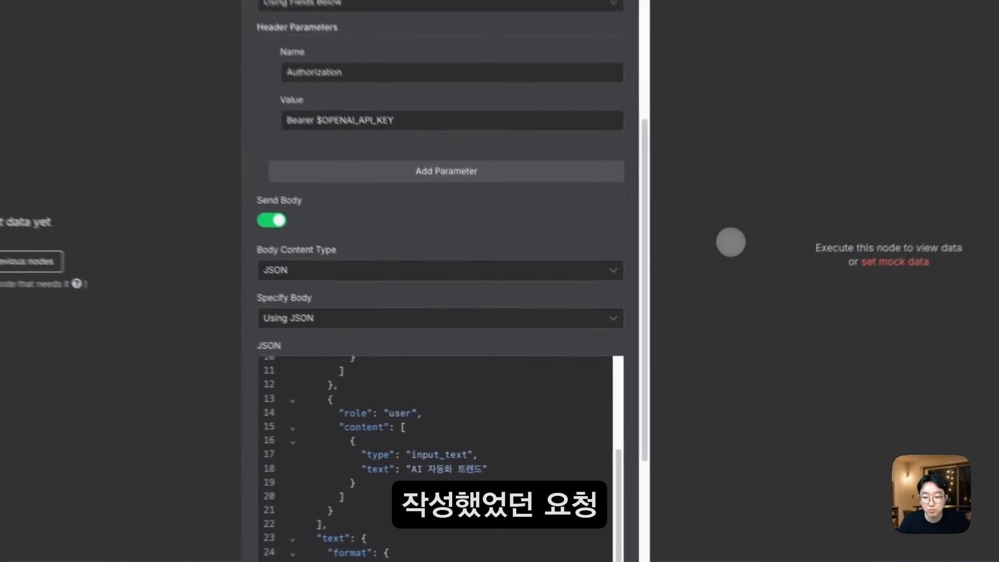
{"action": "scroll", "coordinate": [513, 428], "scroll_direction": "down", "scroll_amount": 5}
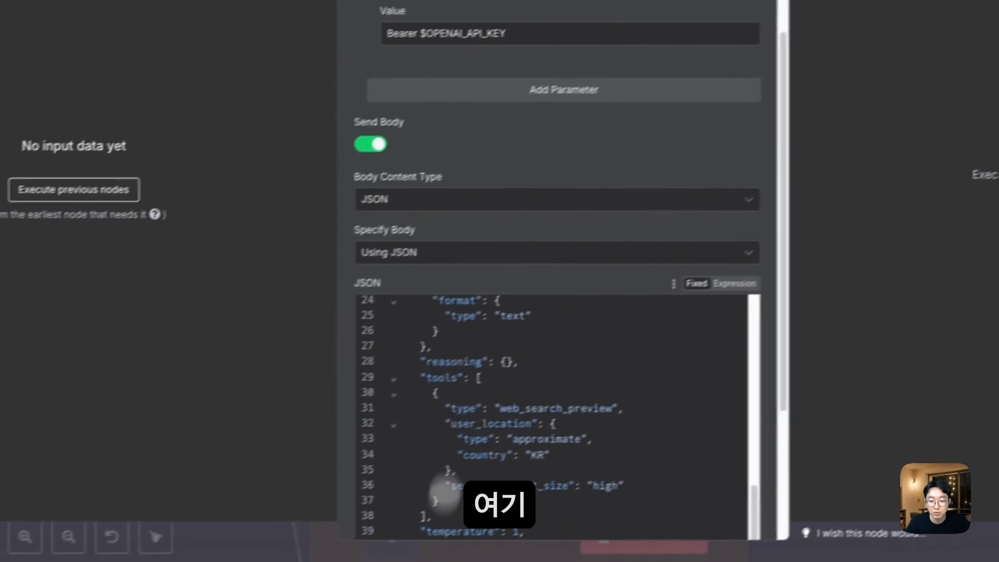
{"action": "scroll", "coordinate": [445, 494], "scroll_direction": "down", "scroll_amount": 5}
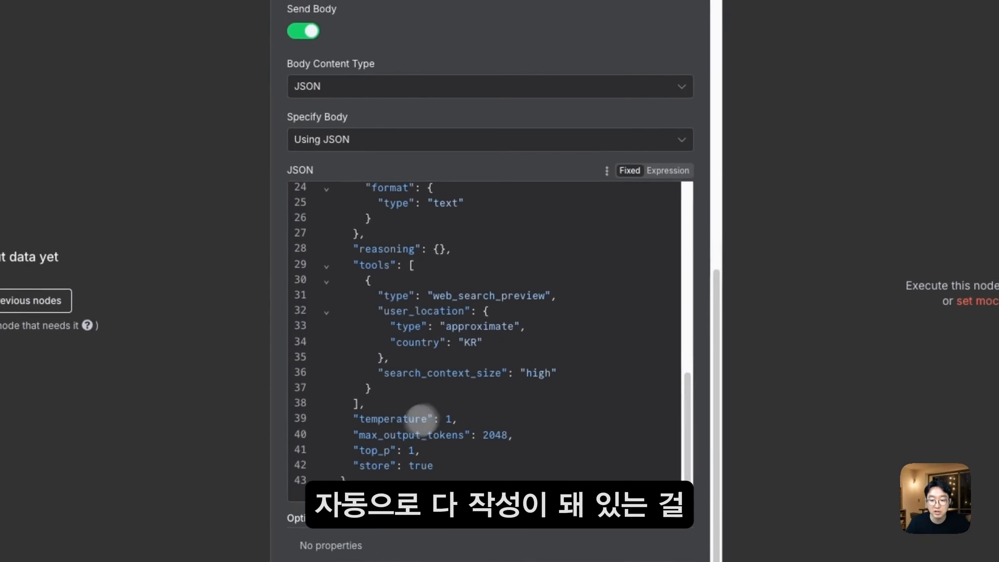
{"action": "scroll", "coordinate": [559, 355], "scroll_direction": "up", "scroll_amount": 10}
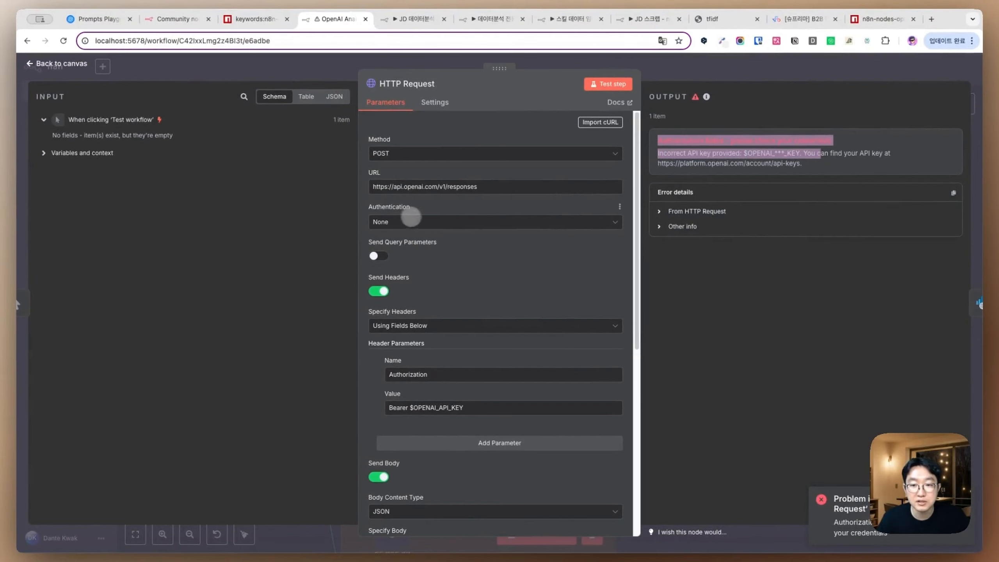
Step: Set the HTTP Request node's authentication to Predefined Credential Type with the OpenAi credential type
{"action": "left_click", "coordinate": [398, 223]}
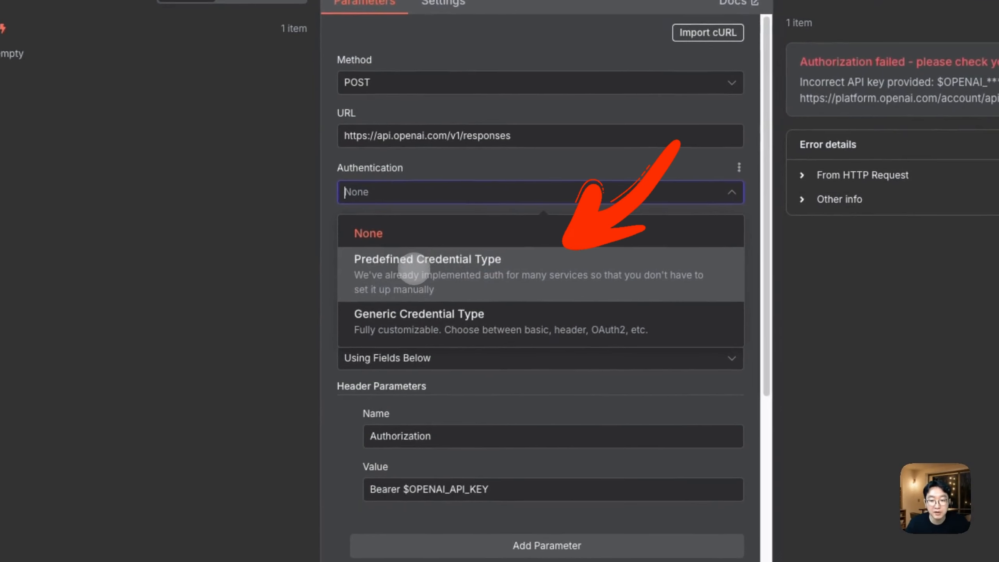
{"action": "left_click", "coordinate": [420, 268]}
{"action": "left_click", "coordinate": [384, 241]}
{"action": "type", "text": "openai"}
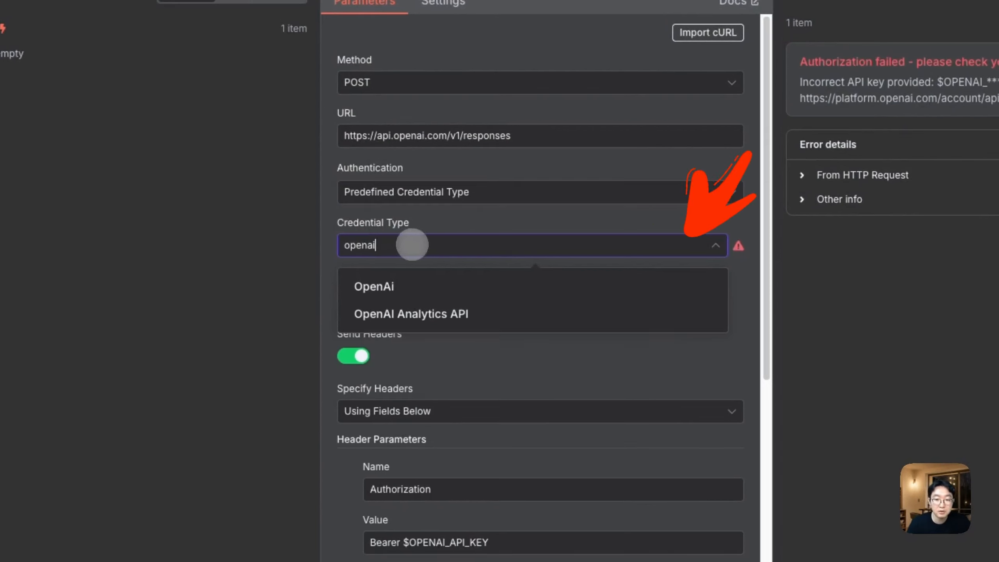
{"action": "left_click", "coordinate": [427, 284]}
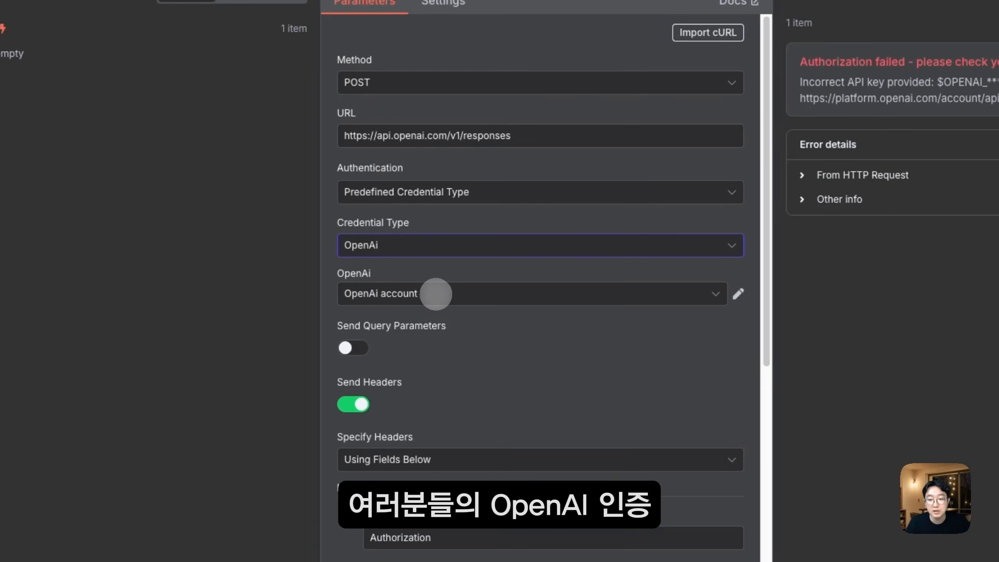
Step: Test the HTTP Request step, examine the response text in its output and close the node
{"action": "scroll", "coordinate": [468, 305], "scroll_direction": "down", "scroll_amount": 5}
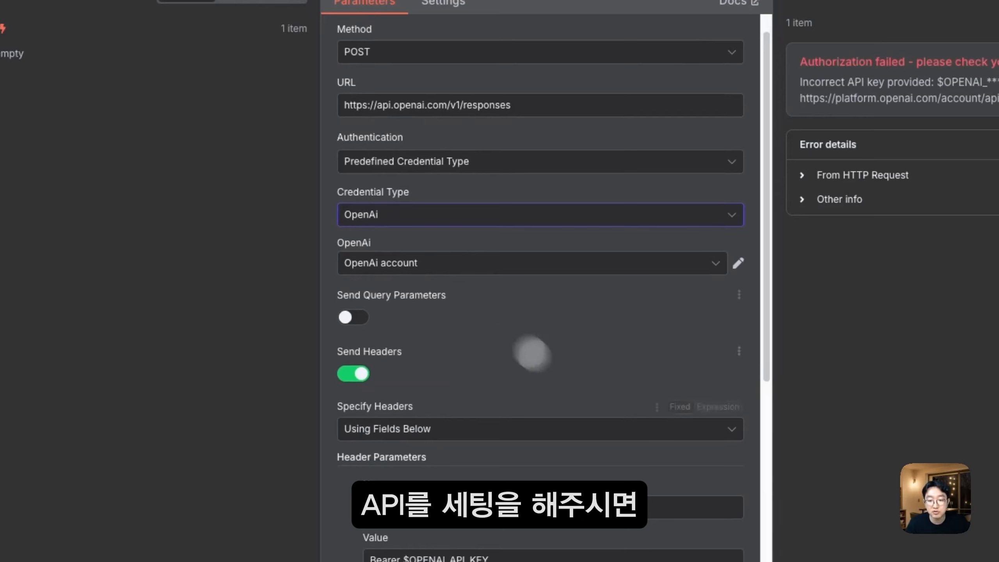
{"action": "scroll", "coordinate": [593, 451], "scroll_direction": "down", "scroll_amount": 4}
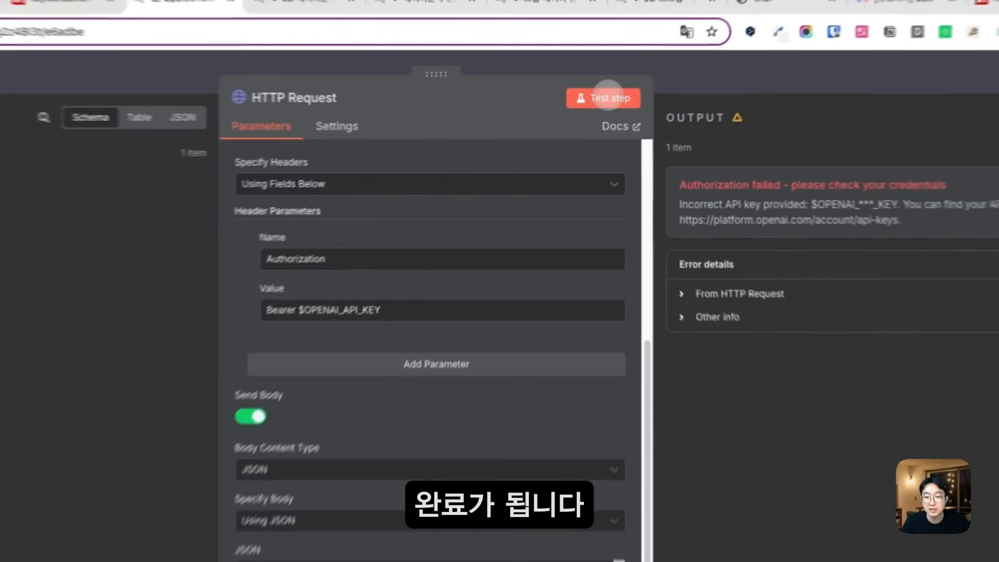
{"action": "left_click", "coordinate": [606, 86]}
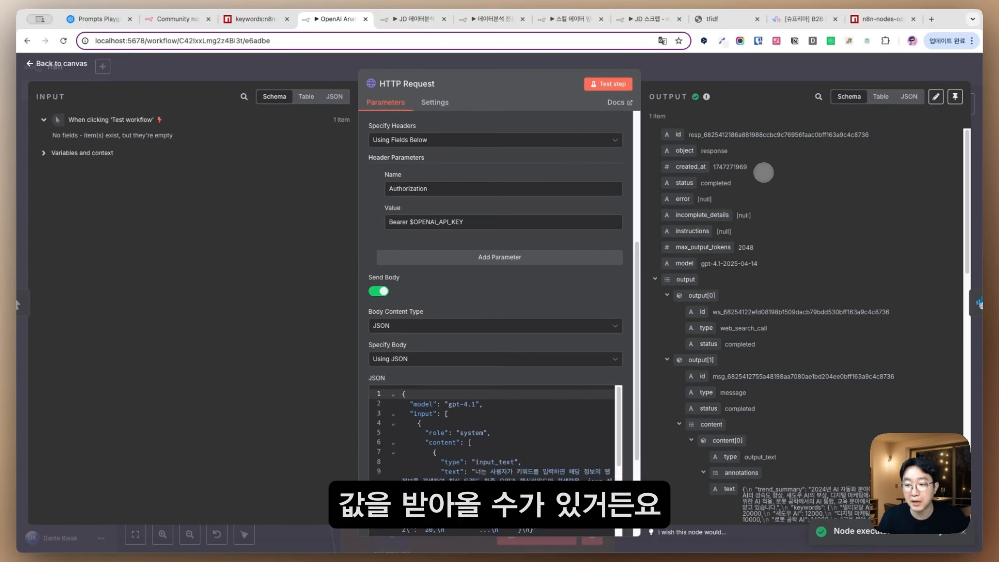
{"action": "scroll", "coordinate": [798, 203], "scroll_direction": "down", "scroll_amount": 1}
{"action": "scroll", "coordinate": [798, 203], "scroll_direction": "down", "scroll_amount": 3}
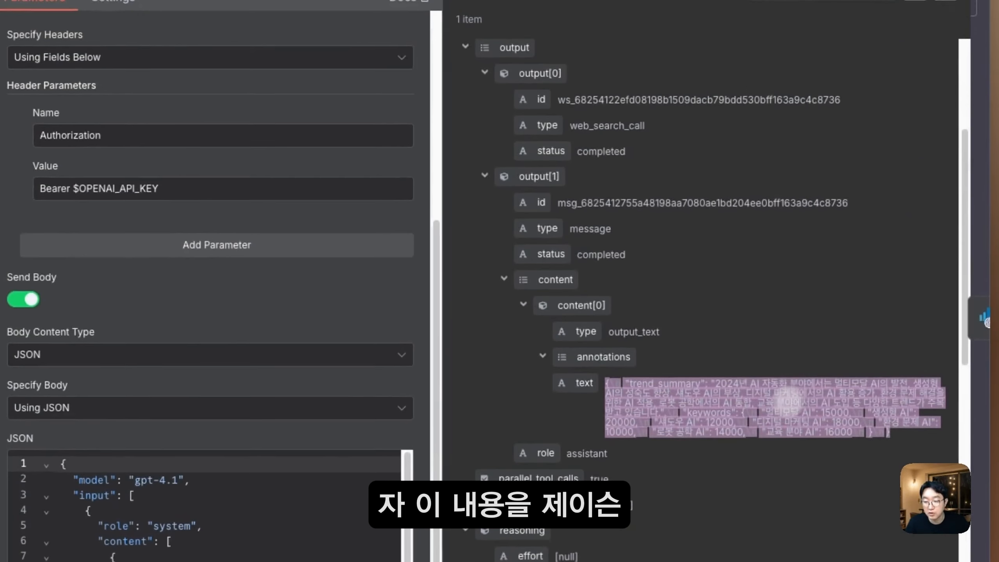
{"action": "key", "text": "Escape"}
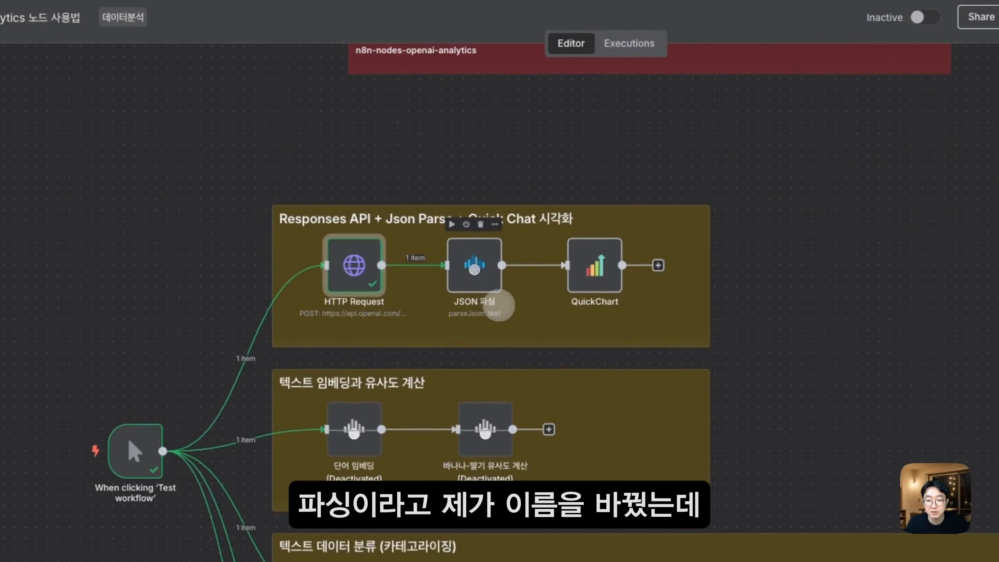
Step: Add an OpenAI Analytics node with the "Parse JSON string to object" action to the workflow
{"action": "key", "text": "Tab"}
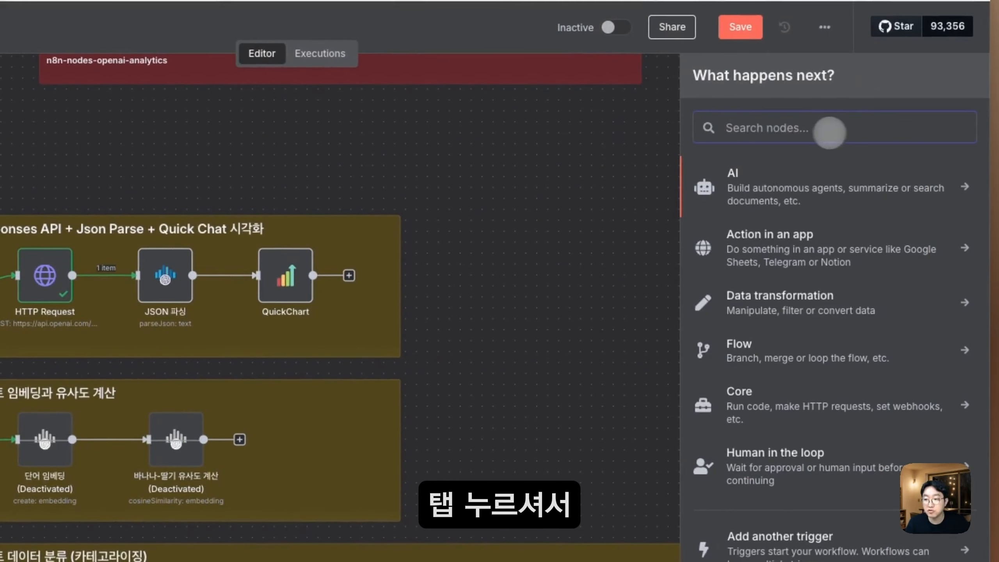
{"action": "type", "text": "Openai"}
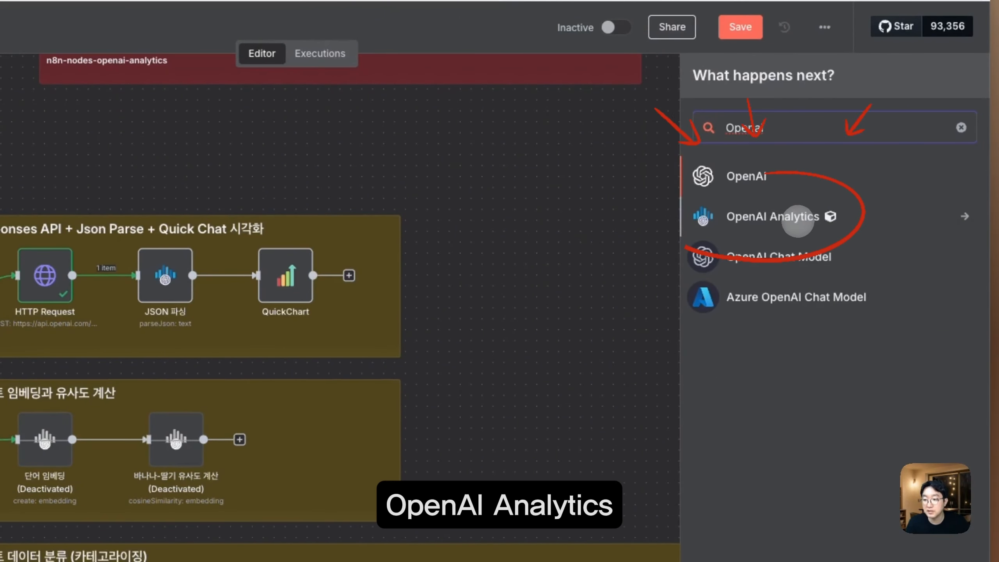
{"action": "left_click", "coordinate": [786, 217]}
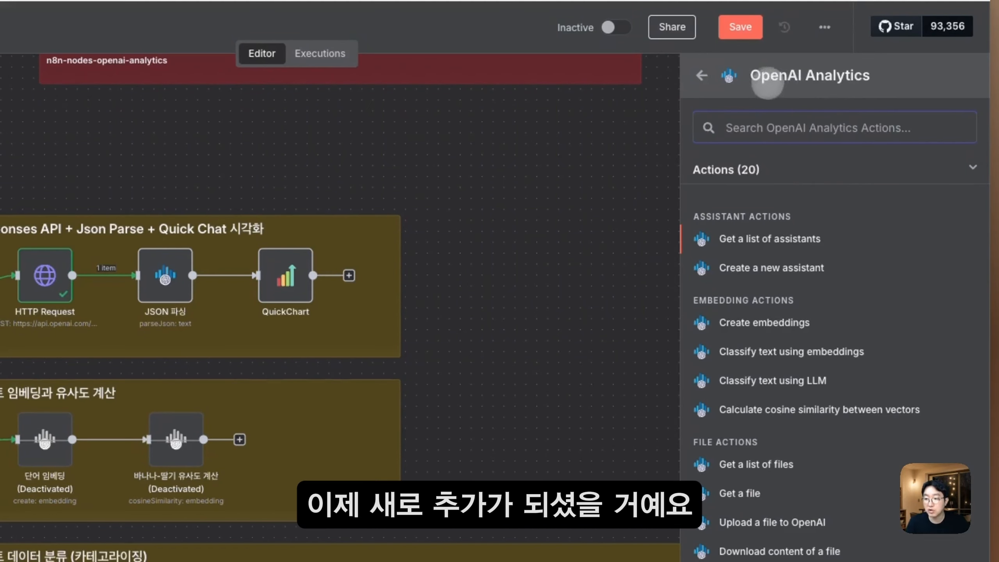
{"action": "scroll", "coordinate": [774, 181], "scroll_direction": "down", "scroll_amount": 2}
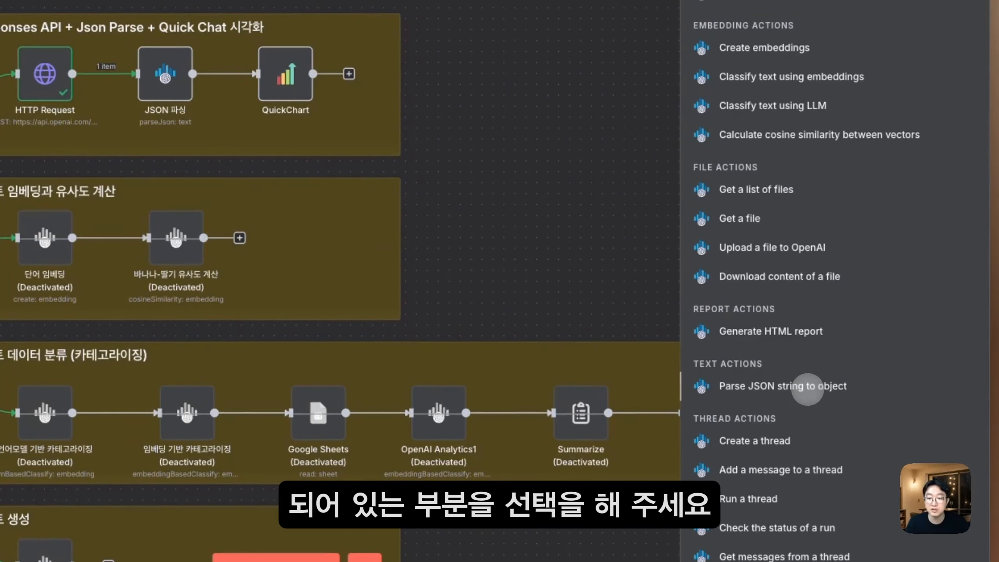
{"action": "left_click", "coordinate": [807, 389]}
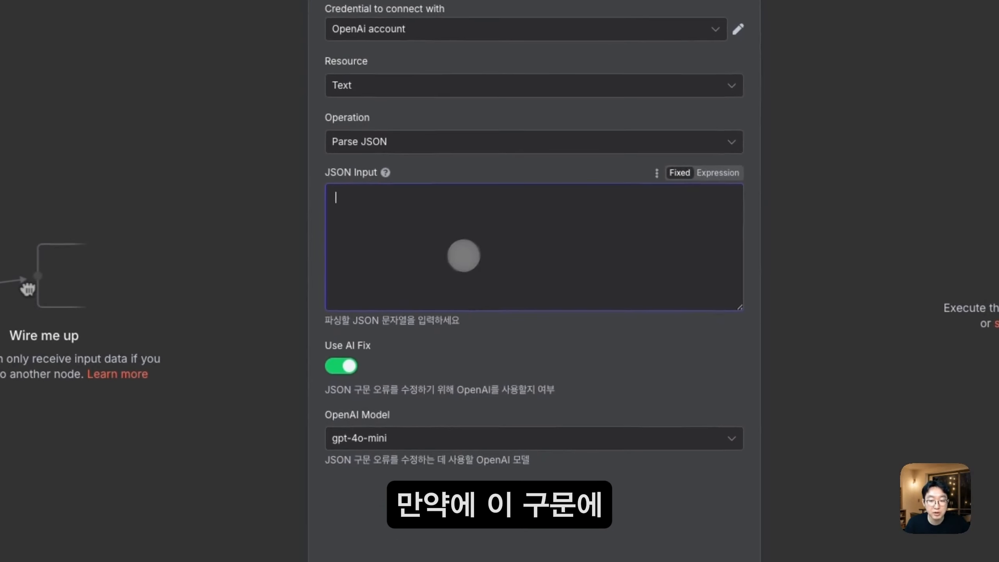
Step: Switch the Parse JSON node's Use AI Fix option off and back on to show its OpenAI Model setting
{"action": "left_click", "coordinate": [341, 366]}
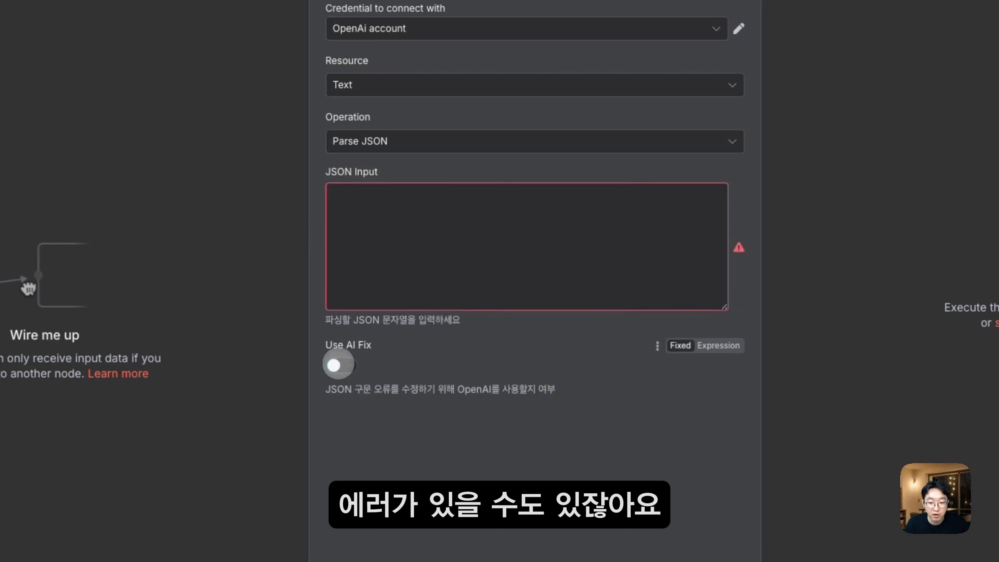
{"action": "left_click", "coordinate": [342, 366]}
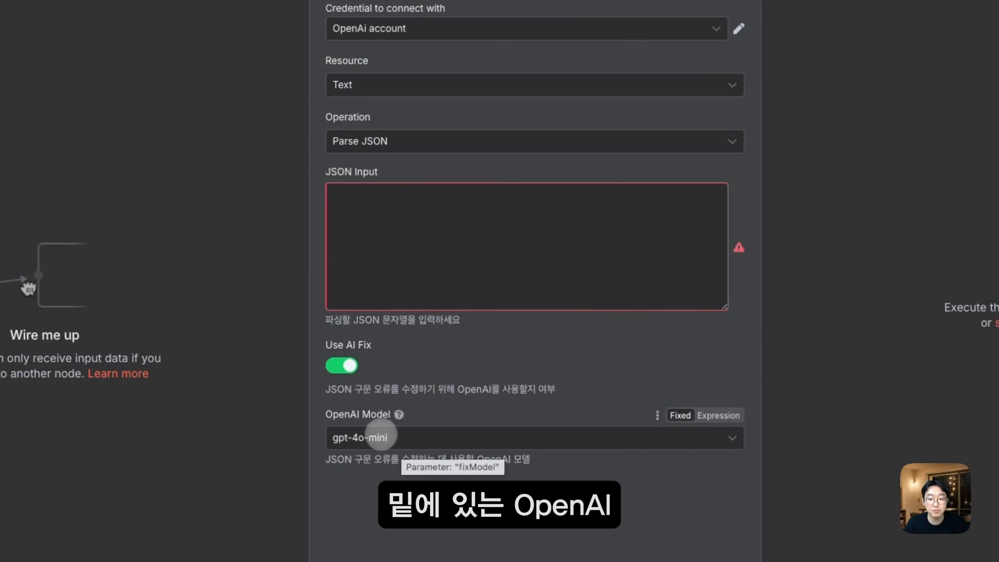
{"action": "mouse_move", "coordinate": [399, 417]}
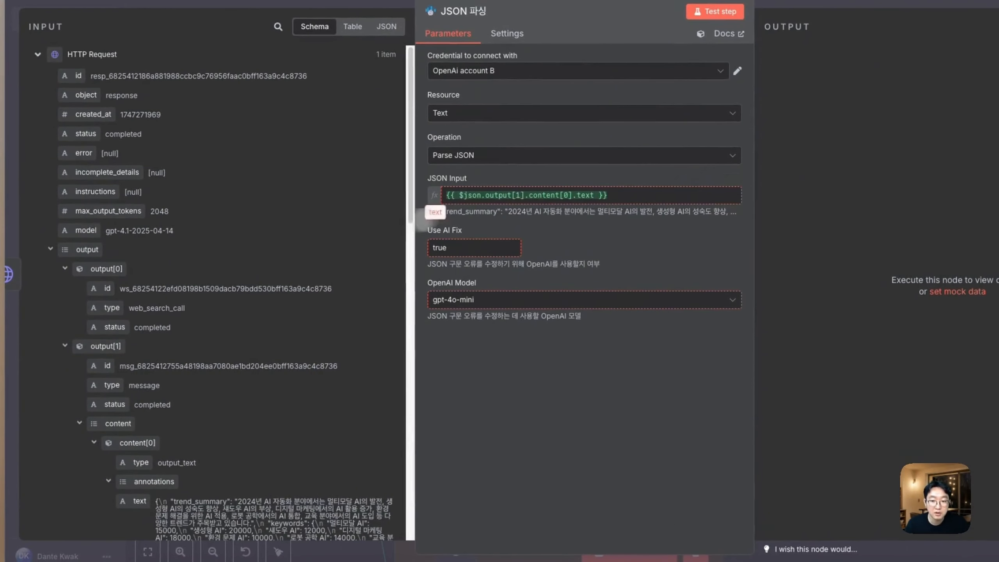
Step: Map the HTTP response's text, {{ $json.output[1].content[0].text }}, to JSON Input and test the parsing with Use AI Fix off
{"action": "left_click_drag", "start_coordinate": [492, 202], "coordinate": [452, 193]}
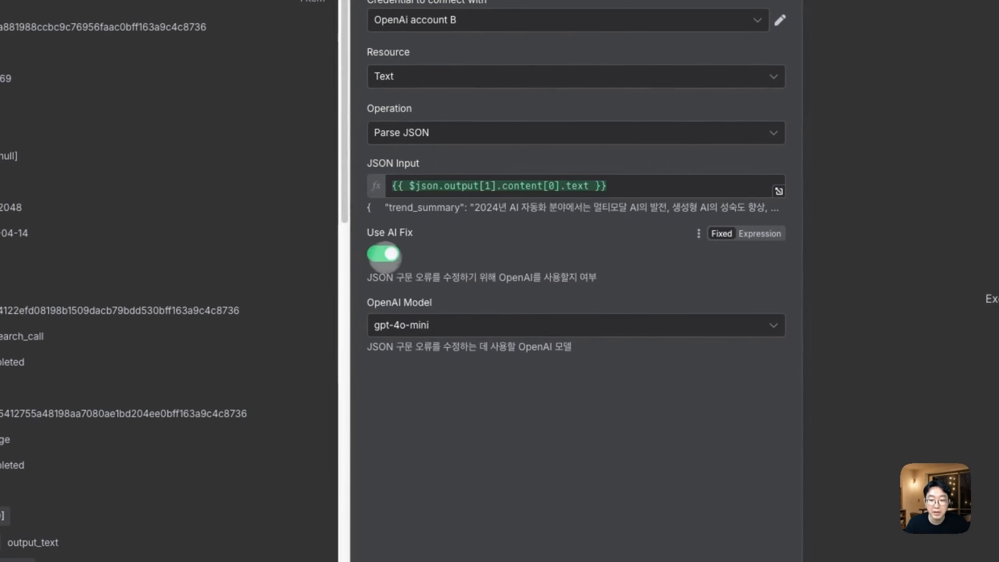
{"action": "left_click", "coordinate": [382, 253]}
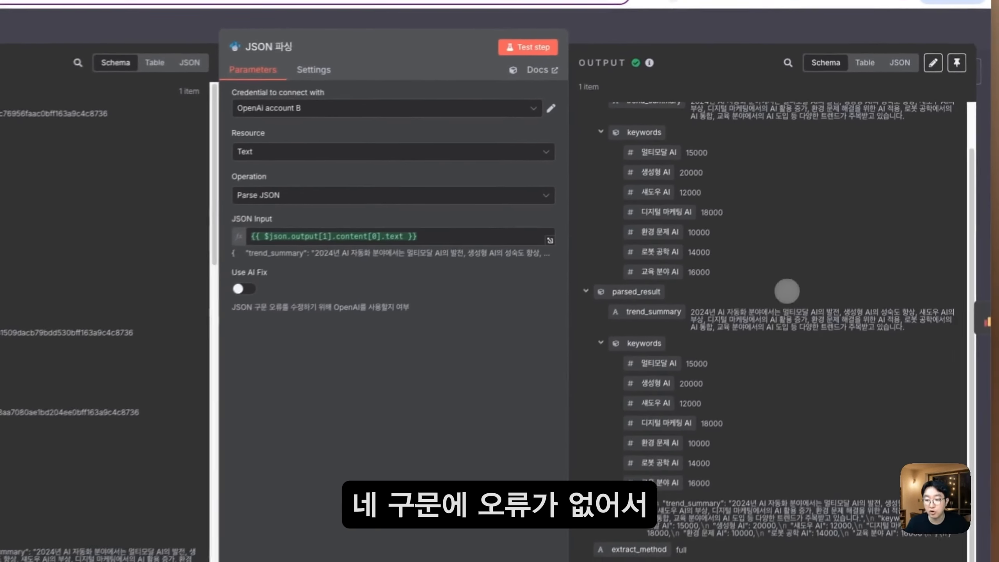
{"action": "scroll", "coordinate": [684, 290], "scroll_direction": "up", "scroll_amount": 2}
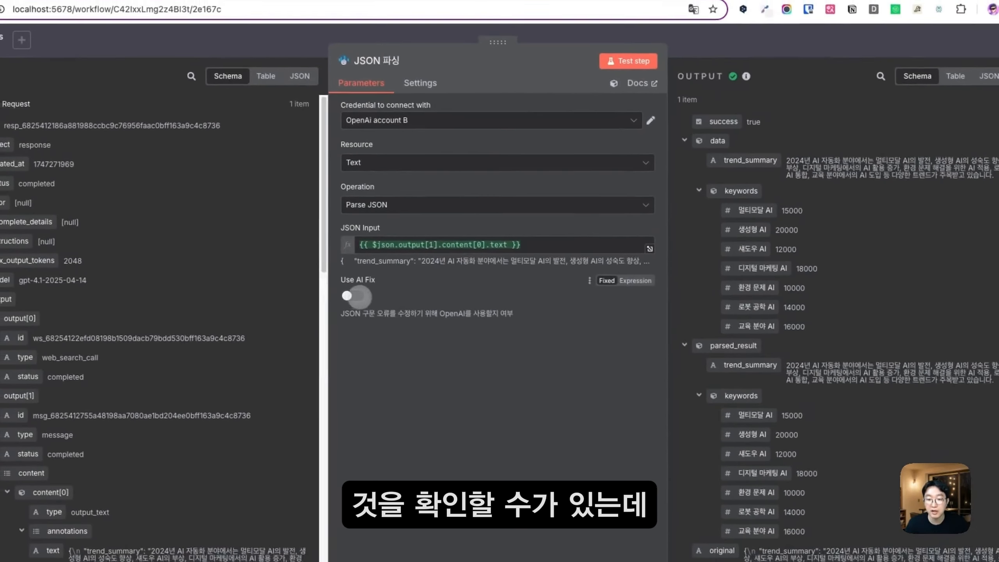
Step: Test the JSON 파싱 node again with Use AI Fix enabled and examine parsed_result in its output
{"action": "left_click", "coordinate": [368, 301]}
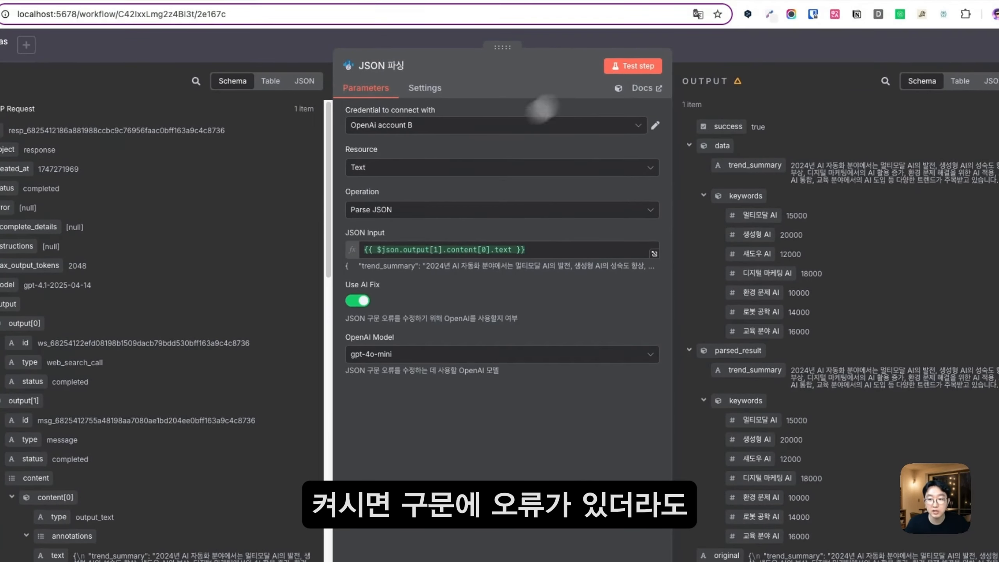
{"action": "left_click", "coordinate": [641, 66]}
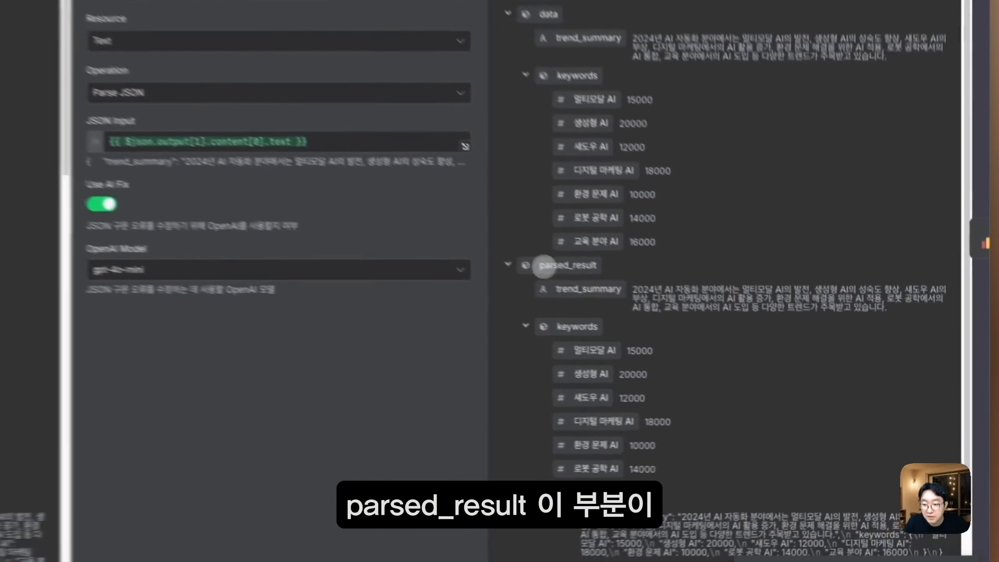
{"action": "double_click", "coordinate": [644, 302]}
{"action": "scroll", "coordinate": [684, 305], "scroll_direction": "down", "scroll_amount": 2}
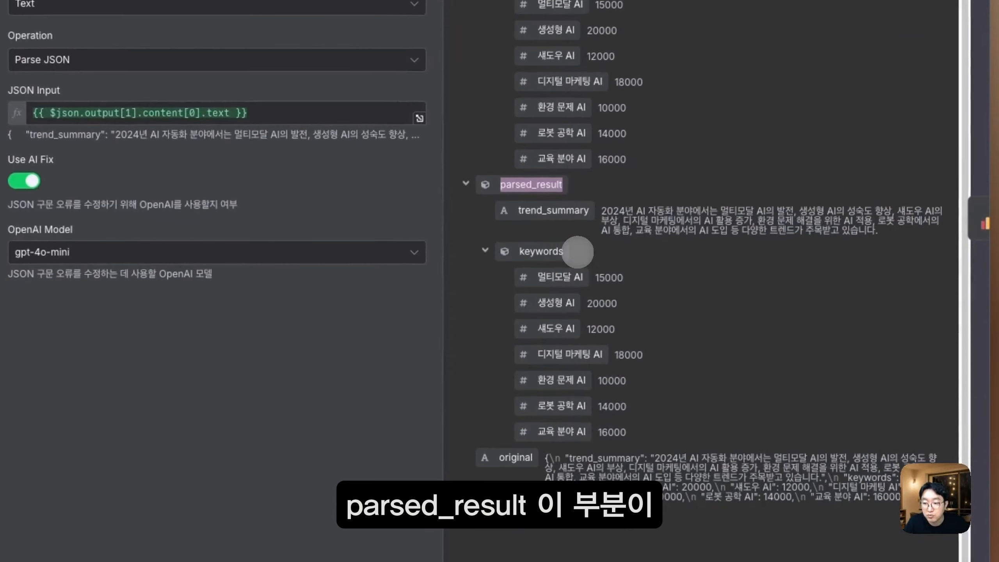
{"action": "left_click_drag", "start_coordinate": [513, 209], "coordinate": [720, 241]}
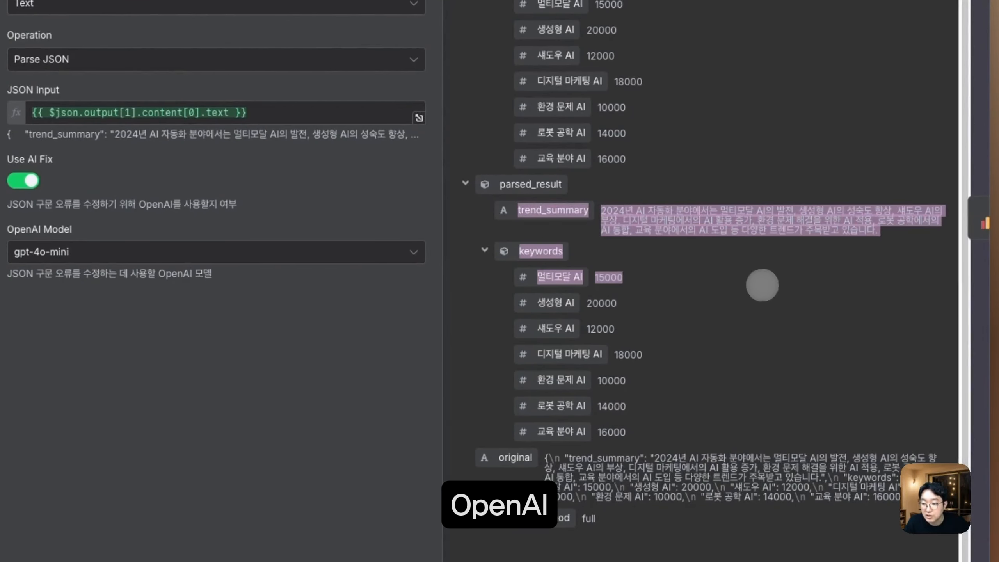
{"action": "left_click_drag", "start_coordinate": [761, 285], "coordinate": [757, 360]}
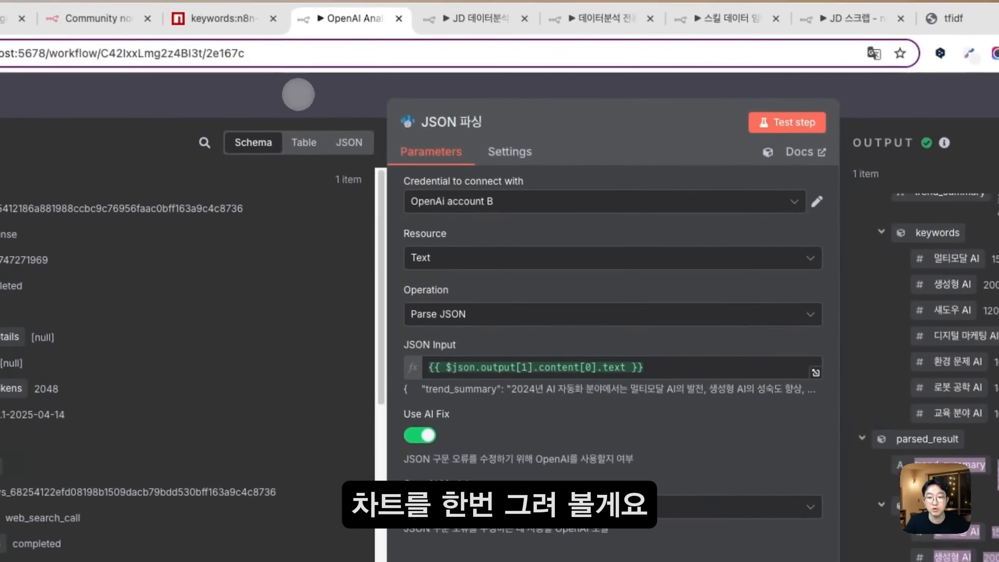
{"action": "left_click", "coordinate": [299, 94]}
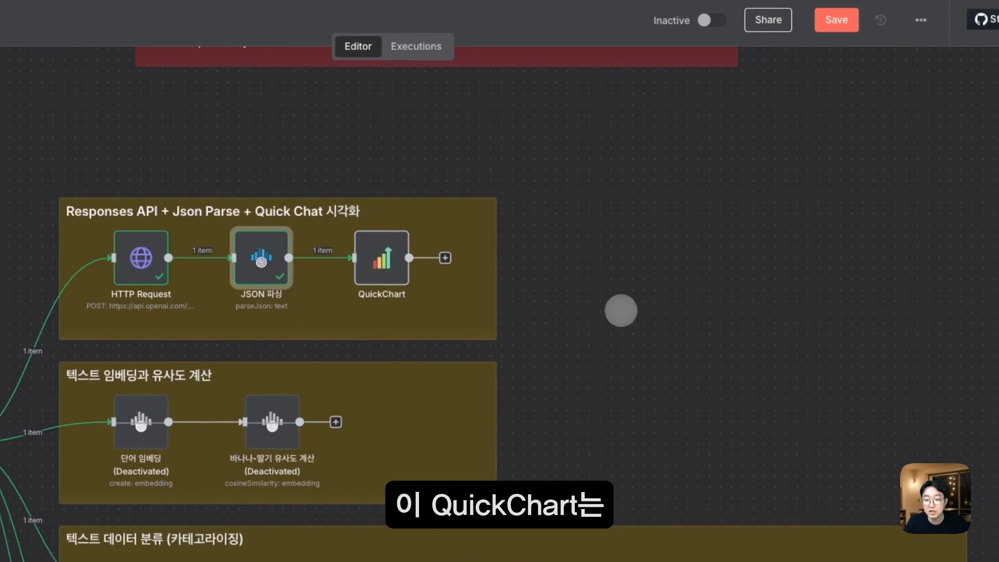
Step: Search the nodes for "quick", then set the existing QuickChart node to Bar Chart with labels added From Array
{"action": "key", "text": "Tab"}
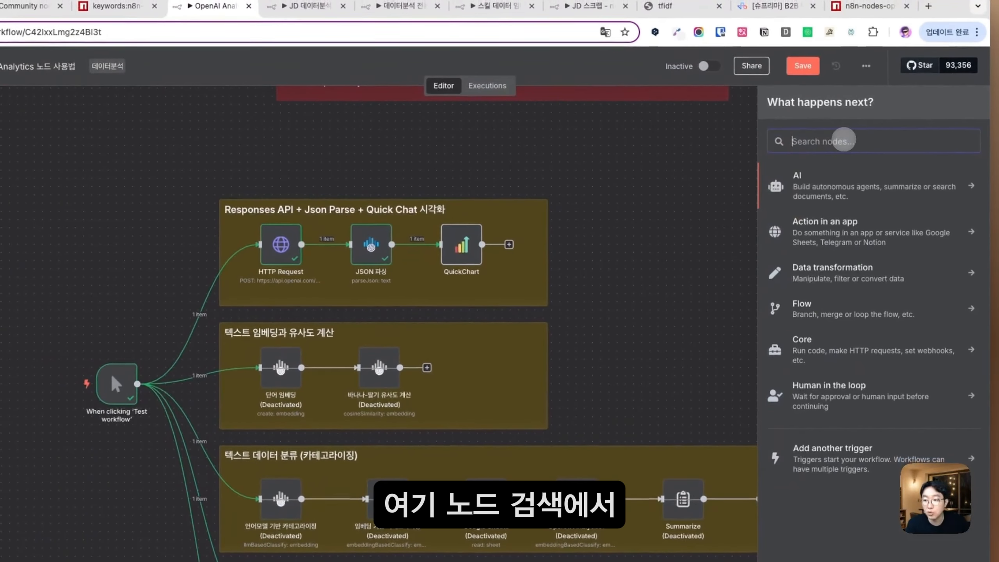
{"action": "type", "text": "quick"}
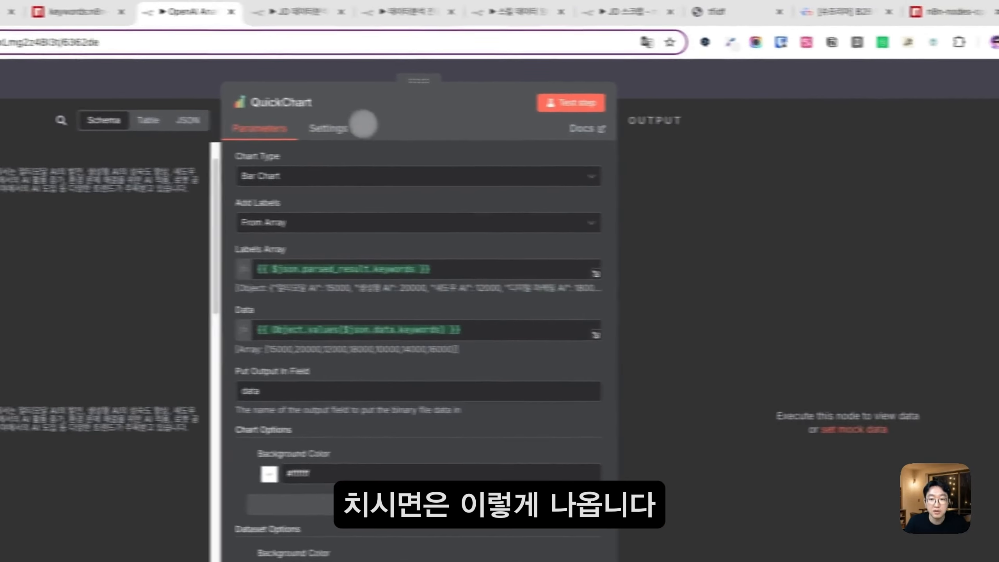
{"action": "left_click", "coordinate": [343, 177]}
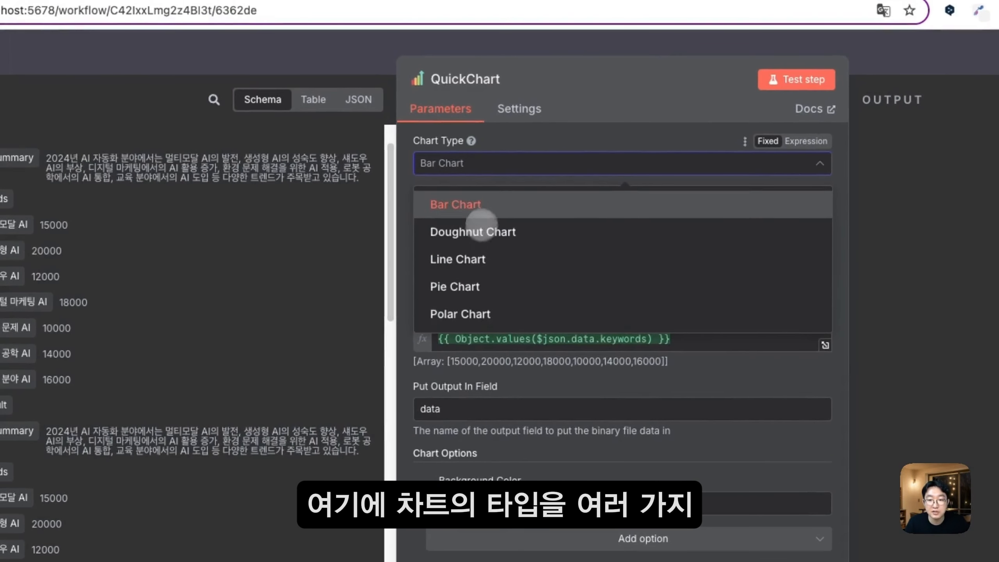
{"action": "left_click", "coordinate": [472, 206]}
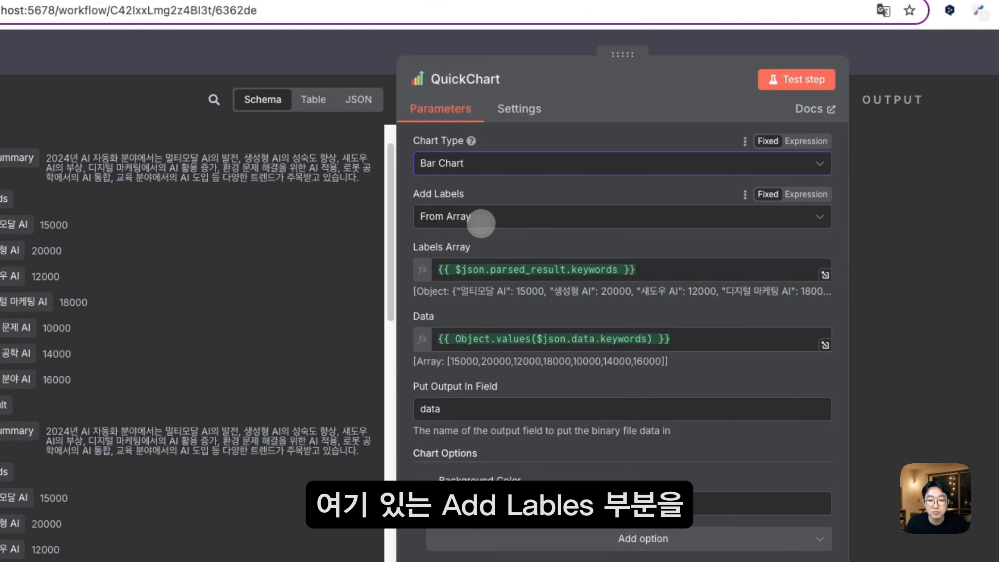
{"action": "left_click", "coordinate": [481, 224]}
{"action": "left_click", "coordinate": [475, 287]}
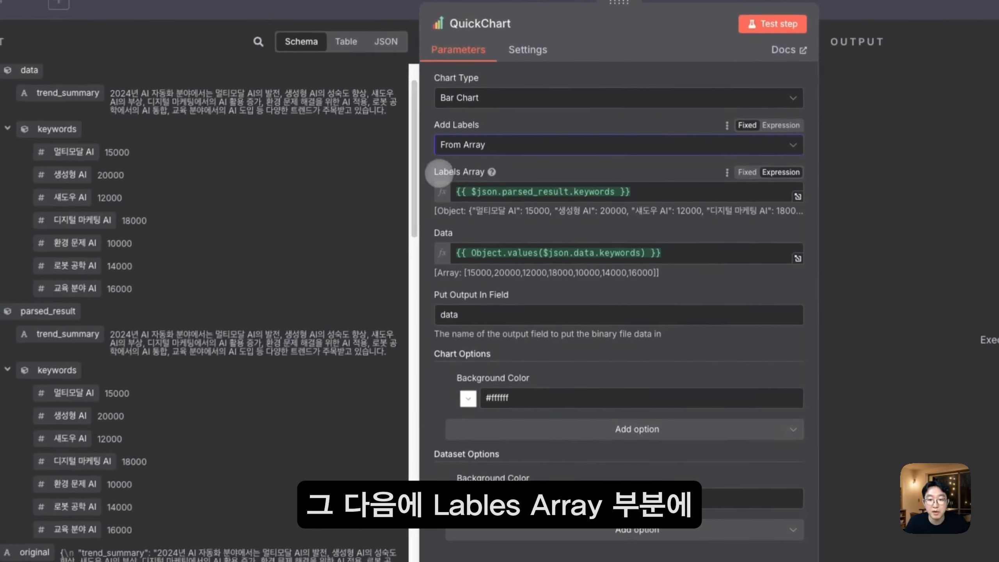
Step: Set QuickChart's Labels Array to the keyword names with {{ $json.parsed_result.keywords.keys() }}
{"action": "left_click_drag", "start_coordinate": [419, 246], "coordinate": [585, 253]}
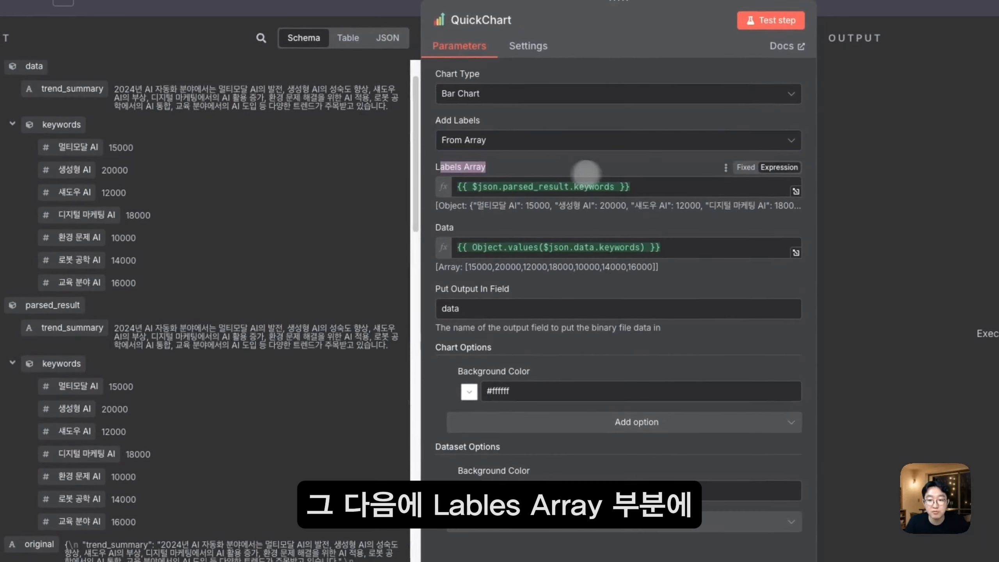
{"action": "left_click_drag", "start_coordinate": [640, 187], "coordinate": [442, 189]}
{"action": "scroll", "coordinate": [190, 373], "scroll_direction": "down", "scroll_amount": 1}
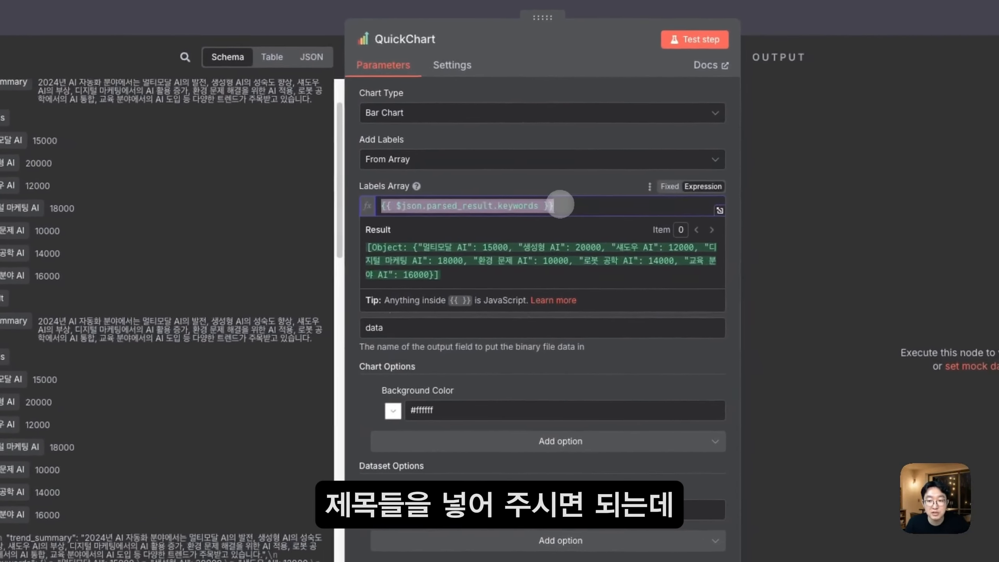
{"action": "scroll", "coordinate": [157, 204], "scroll_direction": "up", "scroll_amount": 2}
{"action": "left_click_drag", "start_coordinate": [78, 152], "coordinate": [432, 219]}
{"action": "type", "text": "."}
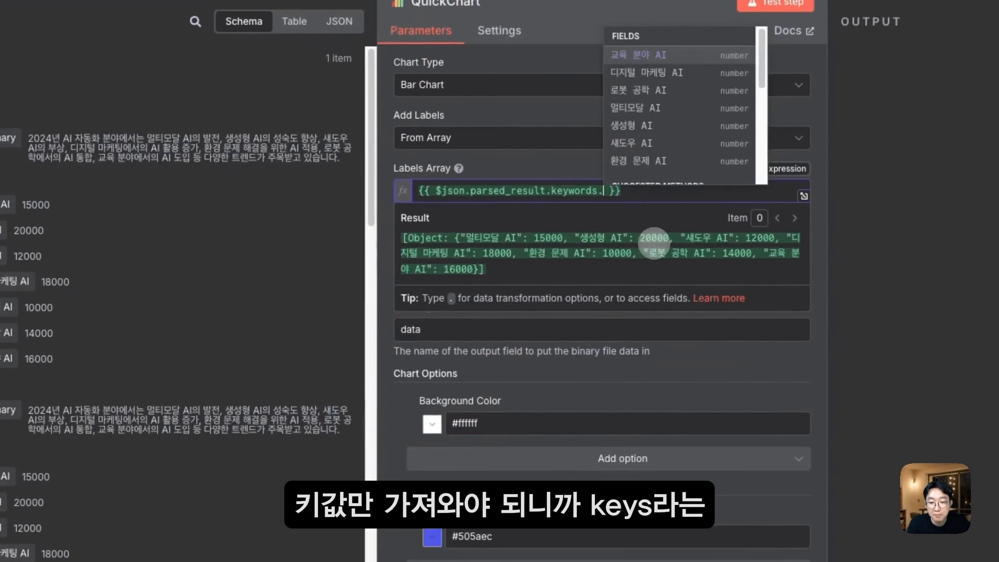
{"action": "type", "text": "keys("}
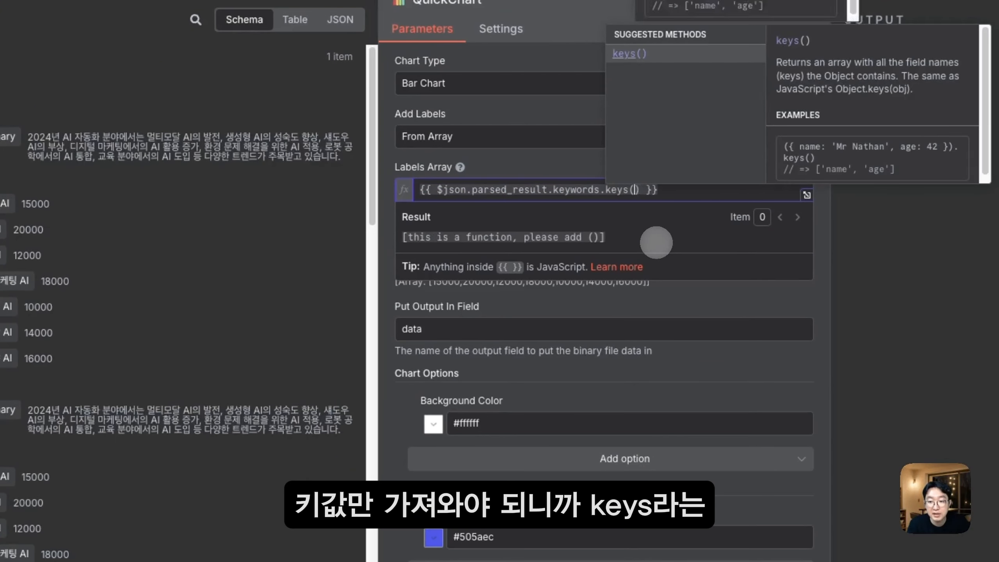
{"action": "key", "text": "Return"}
{"action": "left_click_drag", "start_coordinate": [641, 190], "coordinate": [595, 189]}
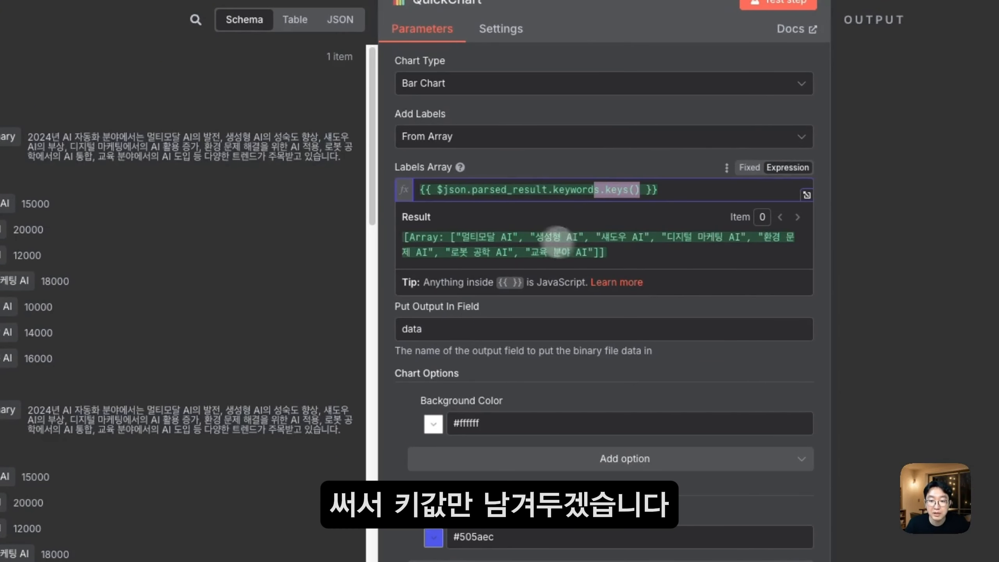
Step: Replace QuickChart's Data expression with {{ $json.data.keywords.values() }} to supply the keyword values
{"action": "left_click", "coordinate": [452, 260]}
{"action": "key", "text": "ctrl+a"}
{"action": "key", "text": "BackSpace"}
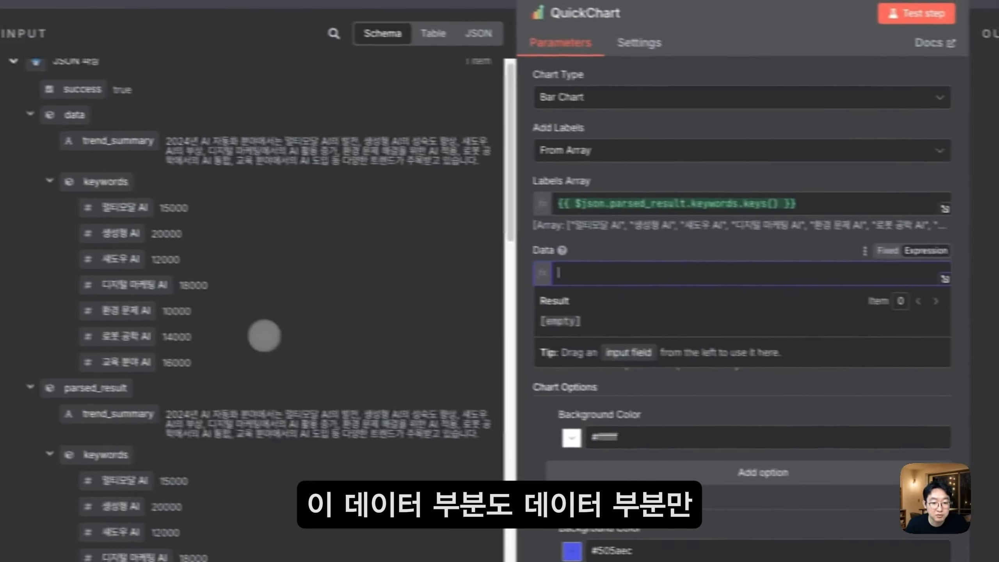
{"action": "left_click_drag", "start_coordinate": [106, 182], "coordinate": [613, 274]}
{"action": "type", "text": ".value"}
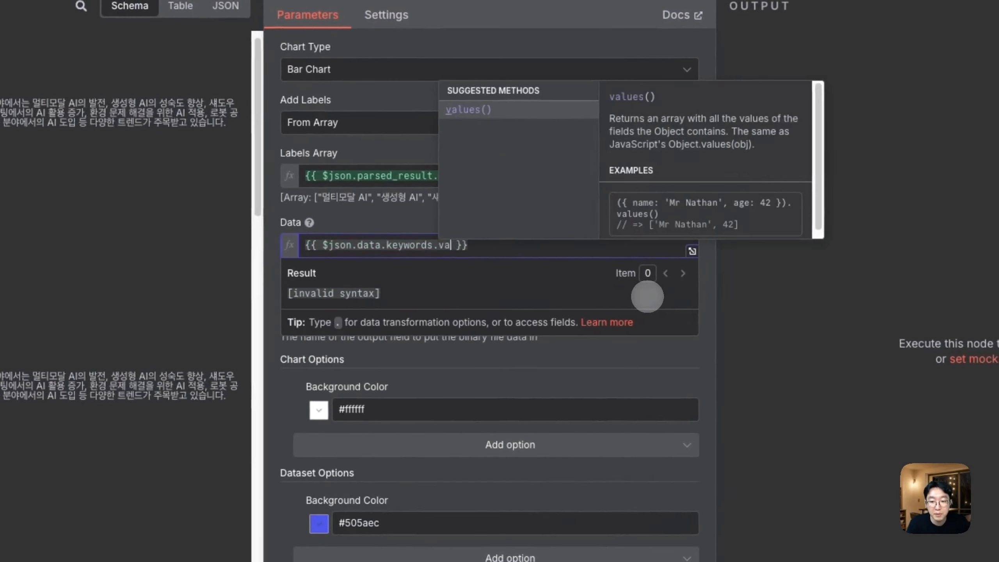
{"action": "type", "text": "s90"}
{"action": "key", "text": "BackSpace"}
{"action": "key", "text": "BackSpace"}
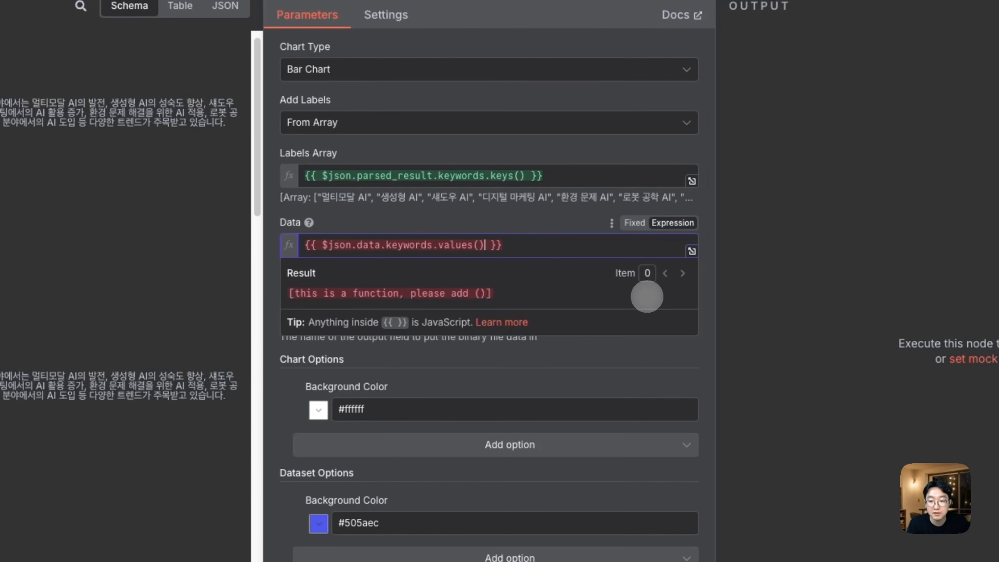
{"action": "type", "text": "()"}
{"action": "left_click", "coordinate": [575, 216]}
{"action": "left_click_drag", "start_coordinate": [314, 268], "coordinate": [552, 268]}
Step: Review QuickChart's output field name and the background colors of the chart and the dataset
{"action": "double_click", "coordinate": [378, 315]}
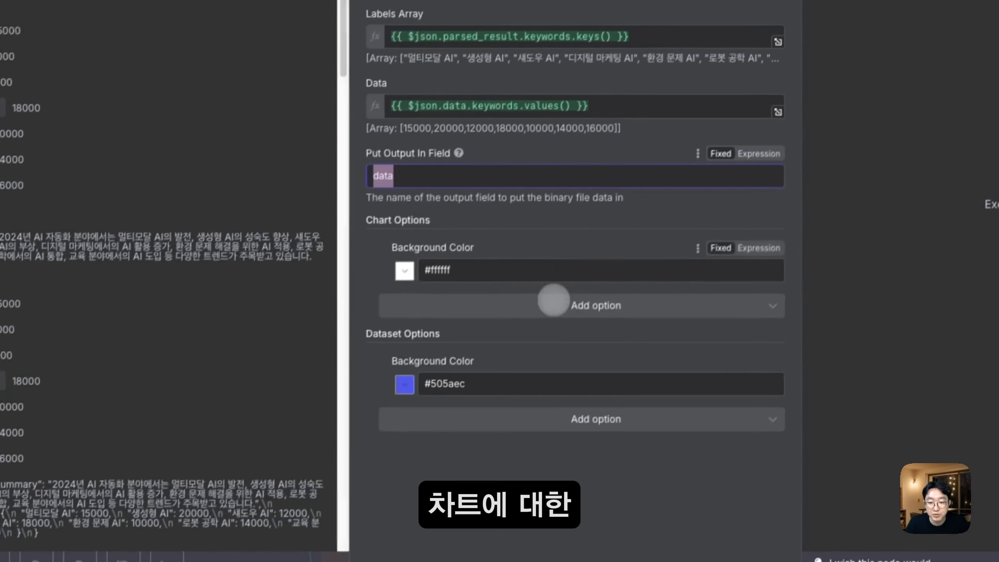
{"action": "left_click", "coordinate": [500, 452]}
{"action": "left_click", "coordinate": [464, 257]}
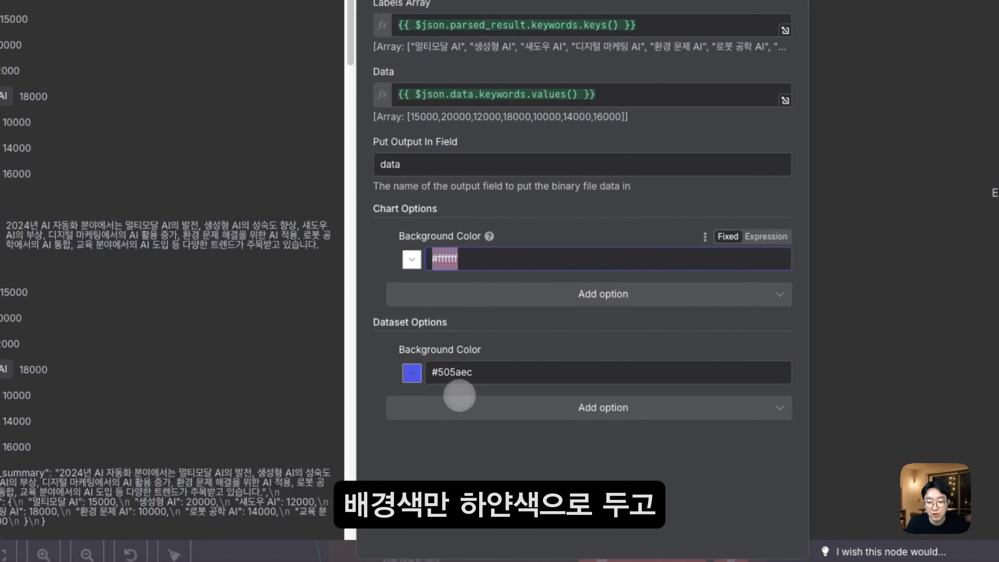
{"action": "left_click", "coordinate": [491, 372]}
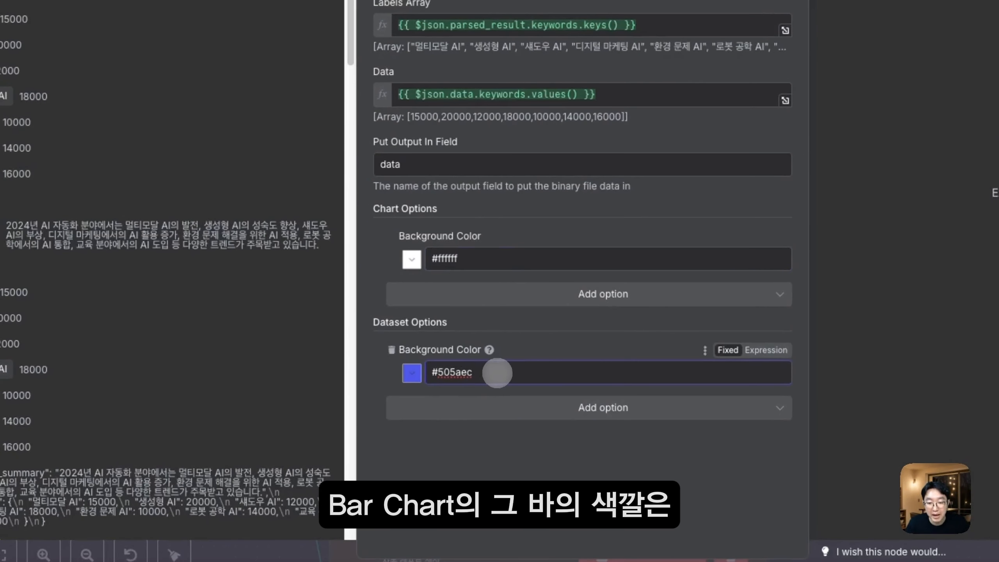
{"action": "left_click_drag", "start_coordinate": [497, 373], "coordinate": [420, 362]}
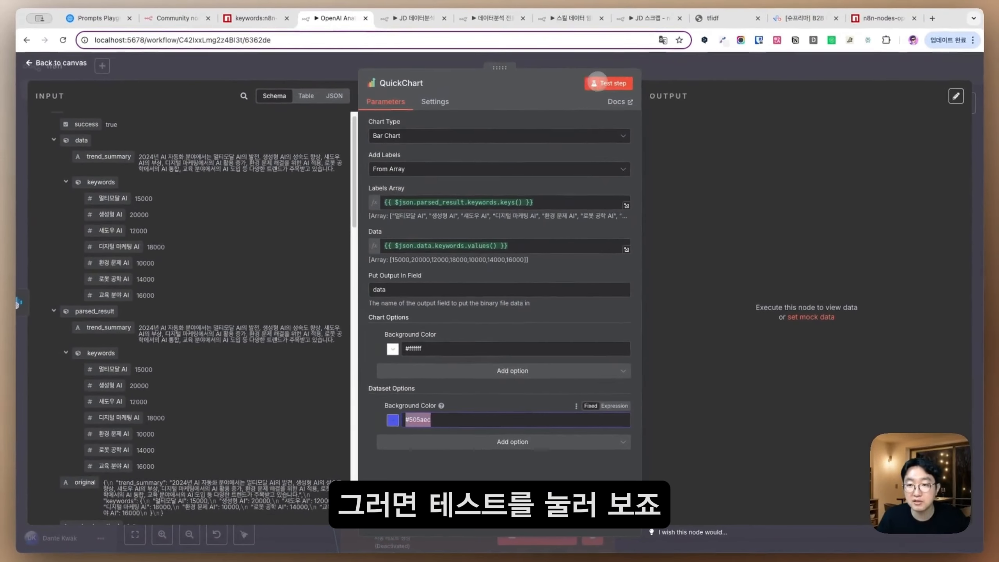
Step: Test the QuickChart node and view the generated chart image
{"action": "left_click", "coordinate": [597, 83]}
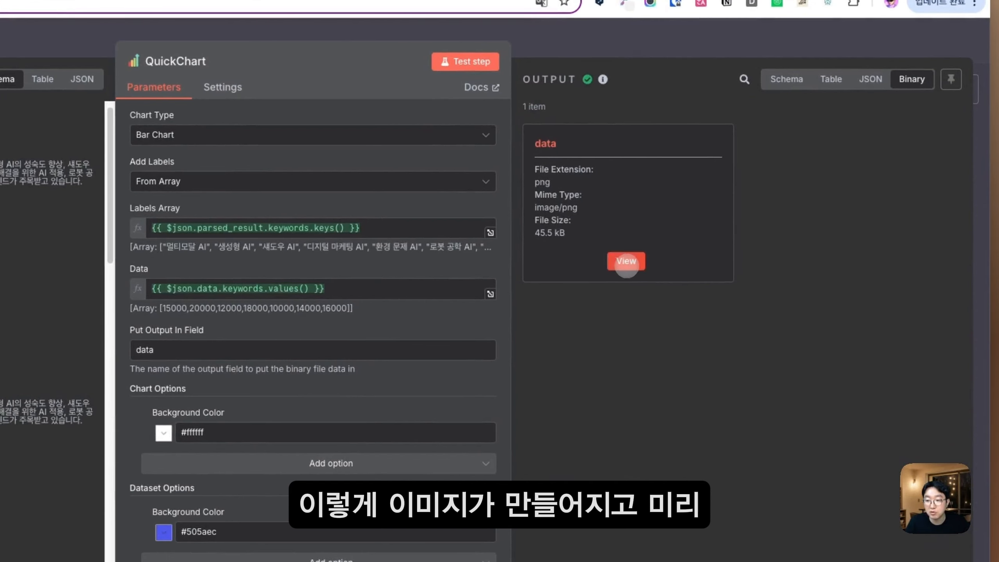
{"action": "left_click", "coordinate": [626, 262]}
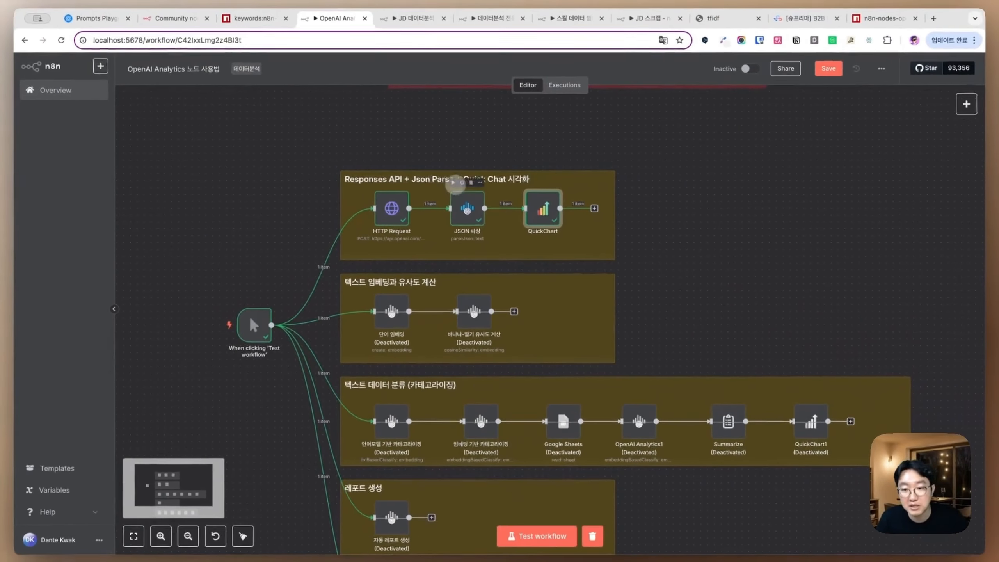
Step: Save the workflow and open the 단어 임베딩 node in the text embedding and similarity group
{"action": "scroll", "coordinate": [649, 279], "scroll_direction": "down", "scroll_amount": 2}
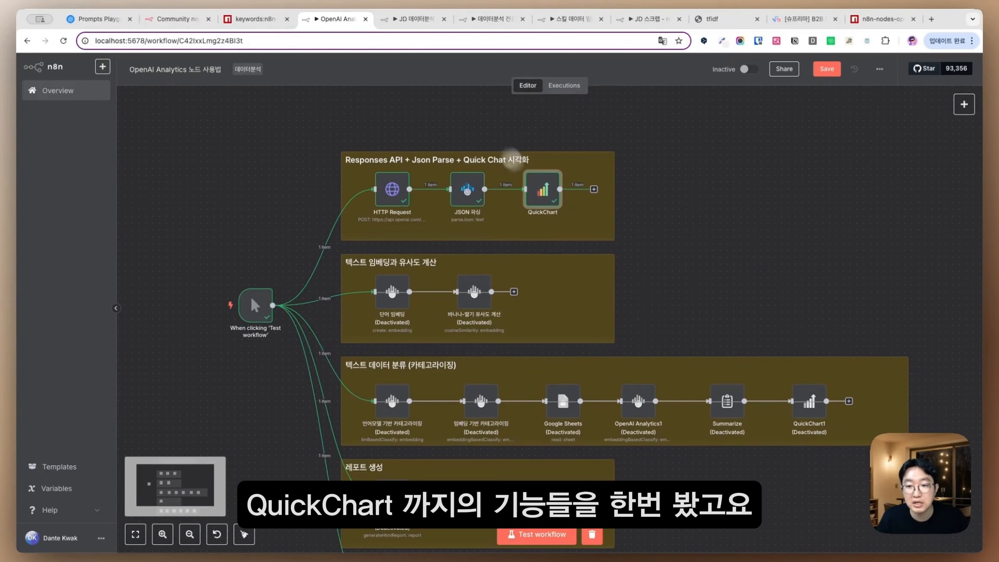
{"action": "key", "text": "ctrl+s"}
{"action": "scroll", "coordinate": [618, 231], "scroll_direction": "down", "scroll_amount": 3}
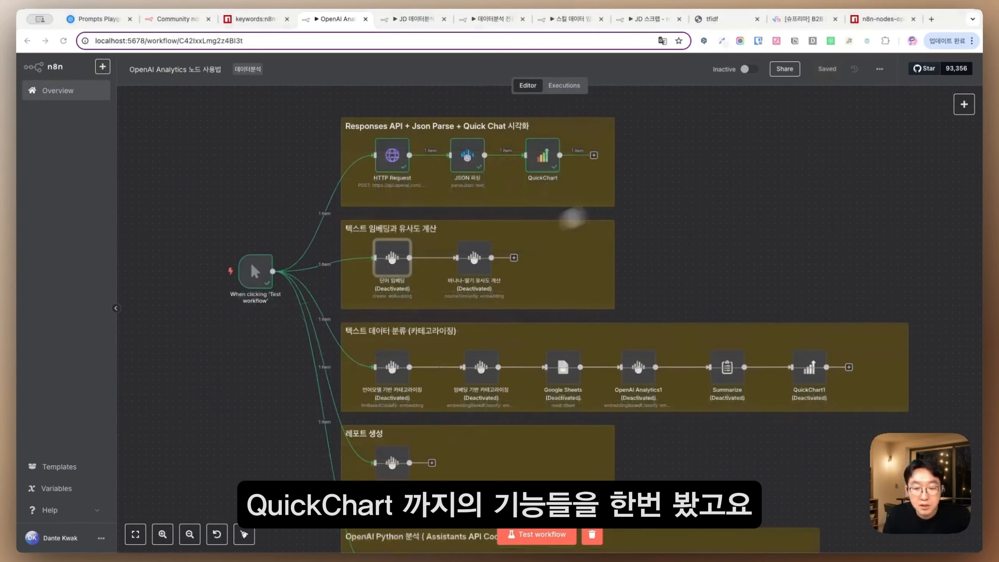
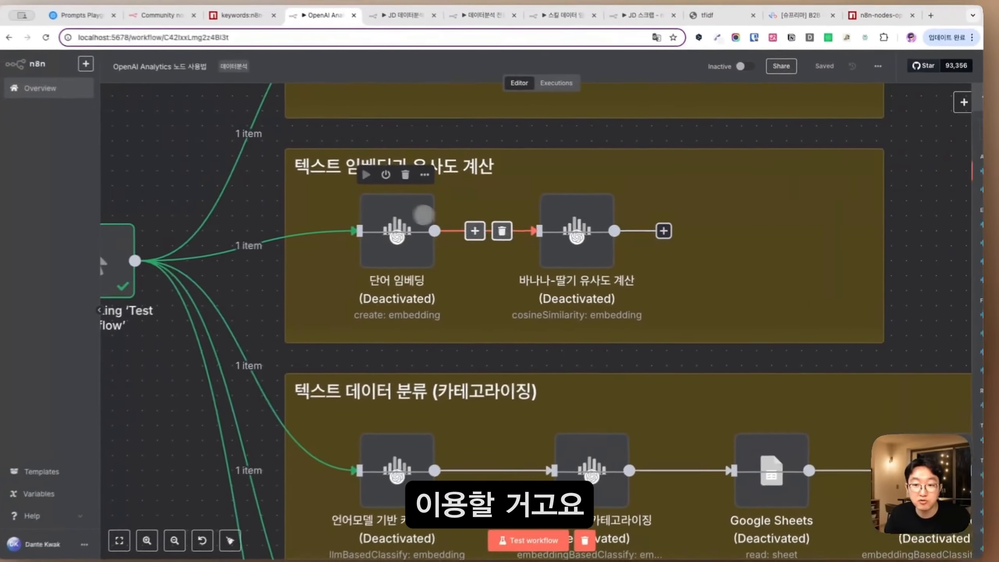
{"action": "double_click", "coordinate": [419, 214]}
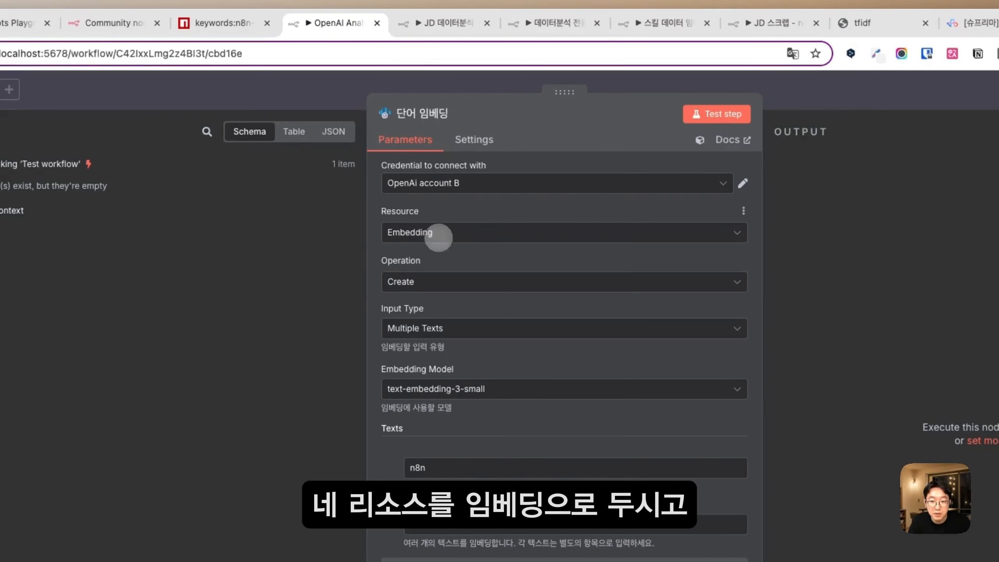
Step: Set the 단어 임베딩 node's operation to Create and its input type to Single Text
{"action": "left_click", "coordinate": [425, 281]}
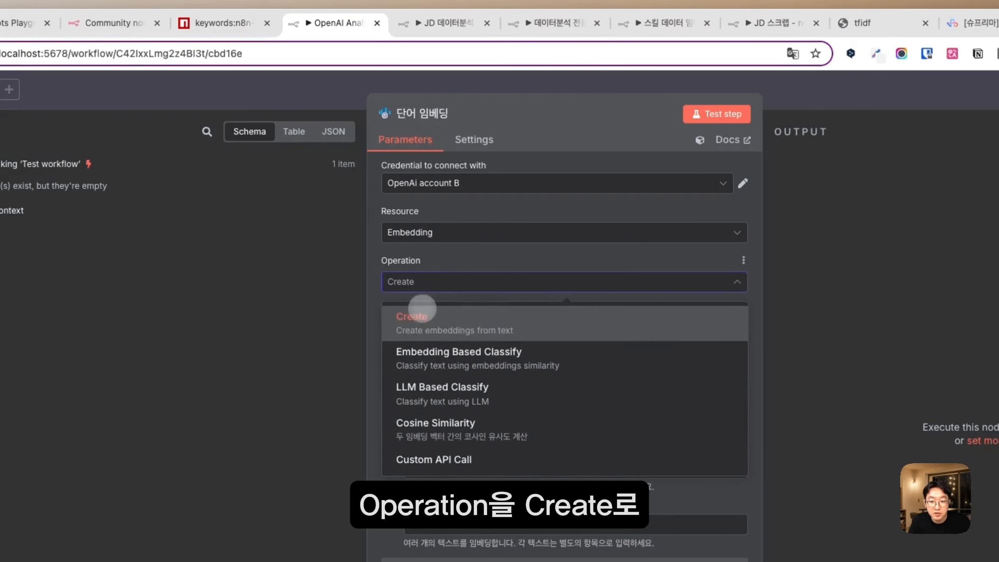
{"action": "left_click", "coordinate": [420, 315]}
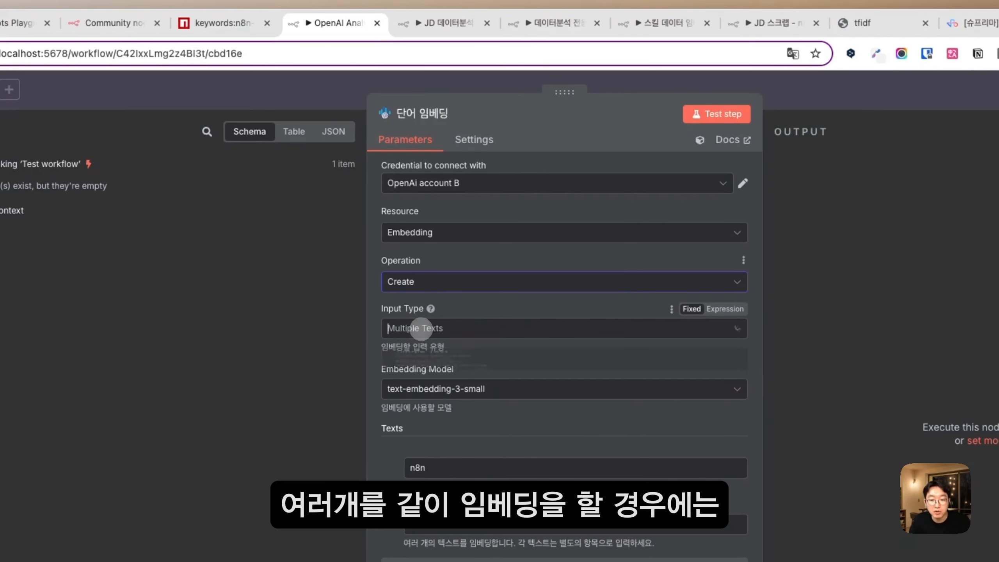
{"action": "left_click", "coordinate": [420, 328]}
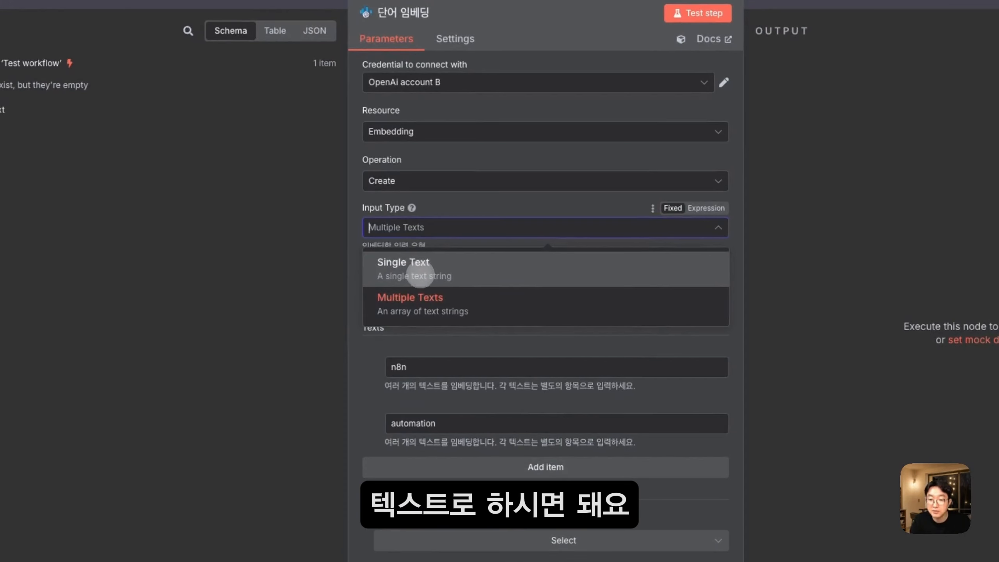
{"action": "left_click", "coordinate": [420, 272]}
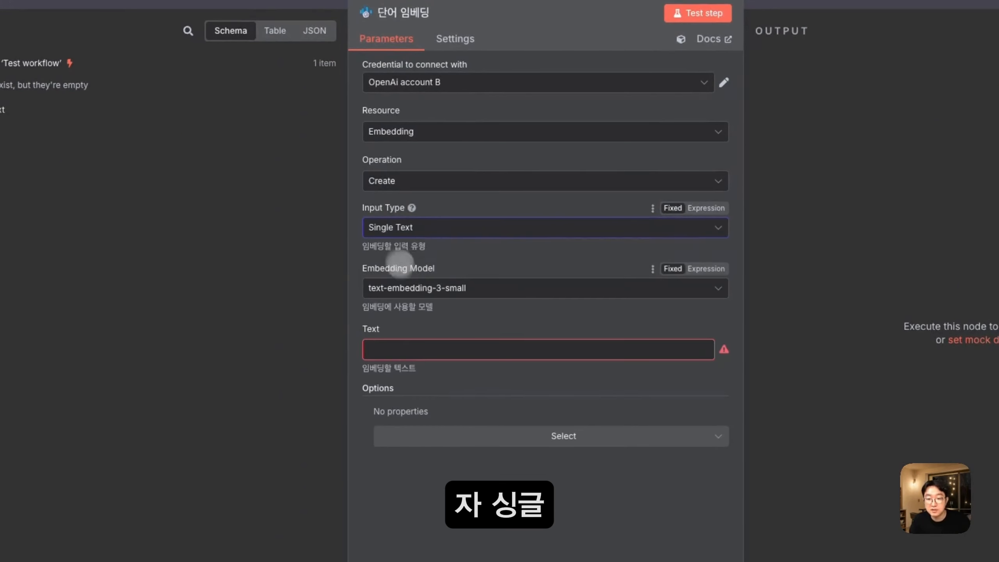
Step: Choose text-embedding-3-small as the embedding model and enter n8n as the text to embed
{"action": "left_click", "coordinate": [436, 287]}
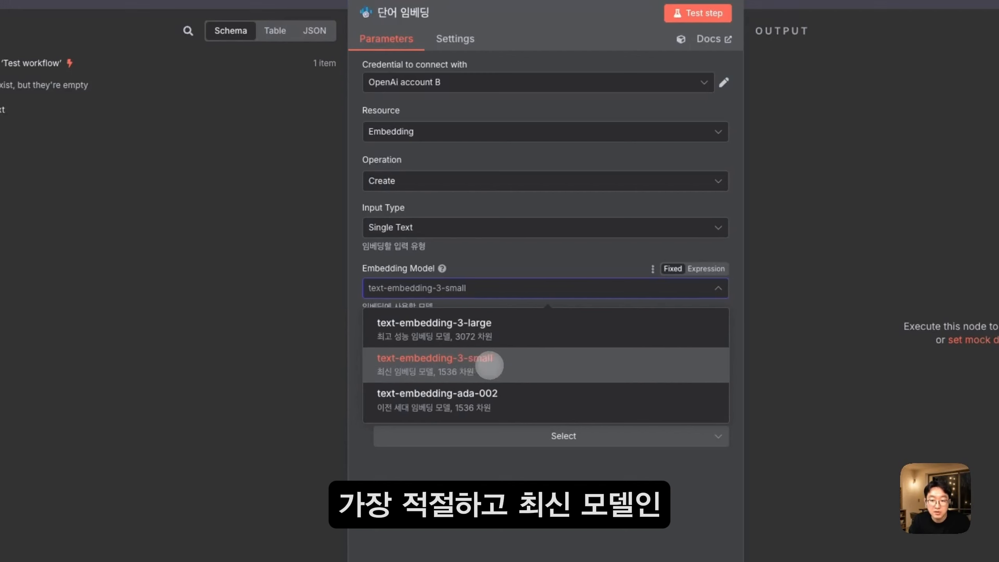
{"action": "left_click", "coordinate": [467, 364]}
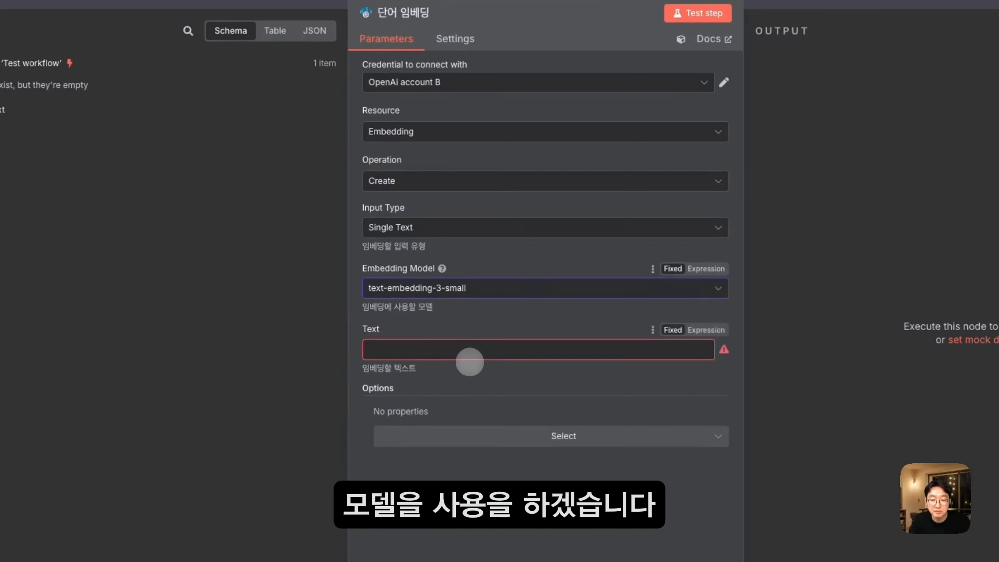
{"action": "left_click", "coordinate": [468, 349]}
{"action": "type", "text": "n8n"}
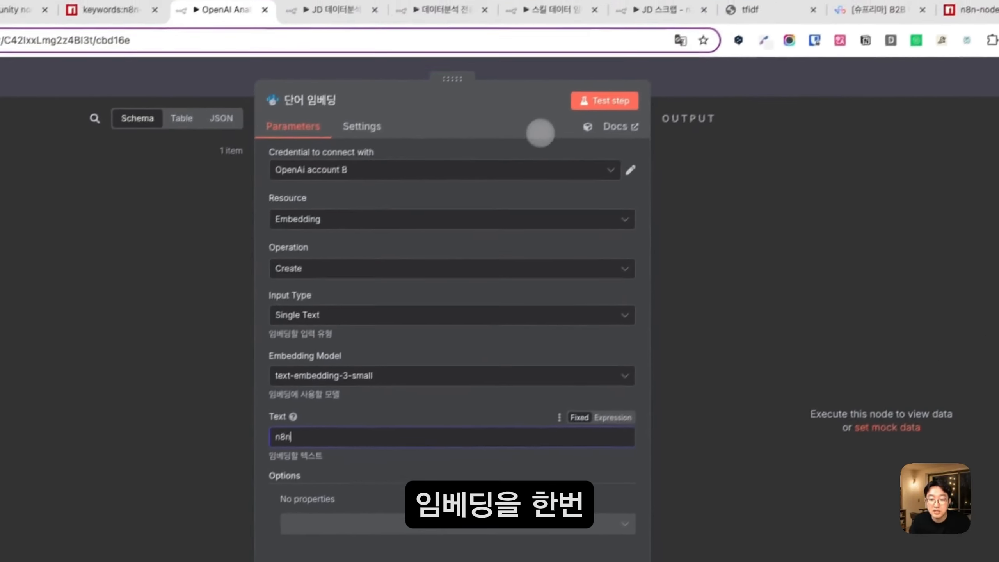
Step: Test the single-text embedding and look through the vector values in its output
{"action": "left_click", "coordinate": [581, 114]}
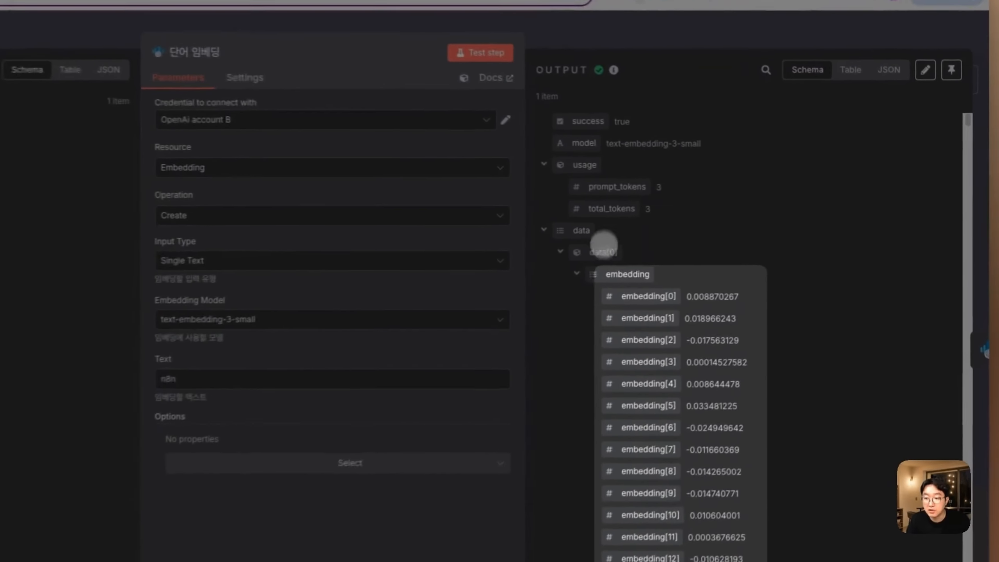
{"action": "scroll", "coordinate": [776, 264], "scroll_direction": "down", "scroll_amount": 2}
{"action": "scroll", "coordinate": [705, 303], "scroll_direction": "down", "scroll_amount": 15}
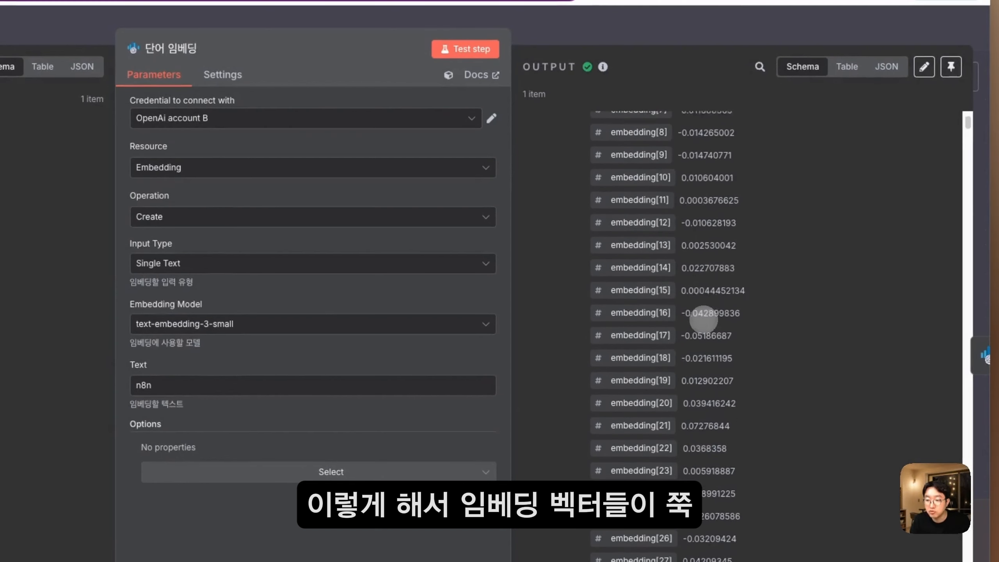
{"action": "scroll", "coordinate": [703, 322], "scroll_direction": "up", "scroll_amount": 15}
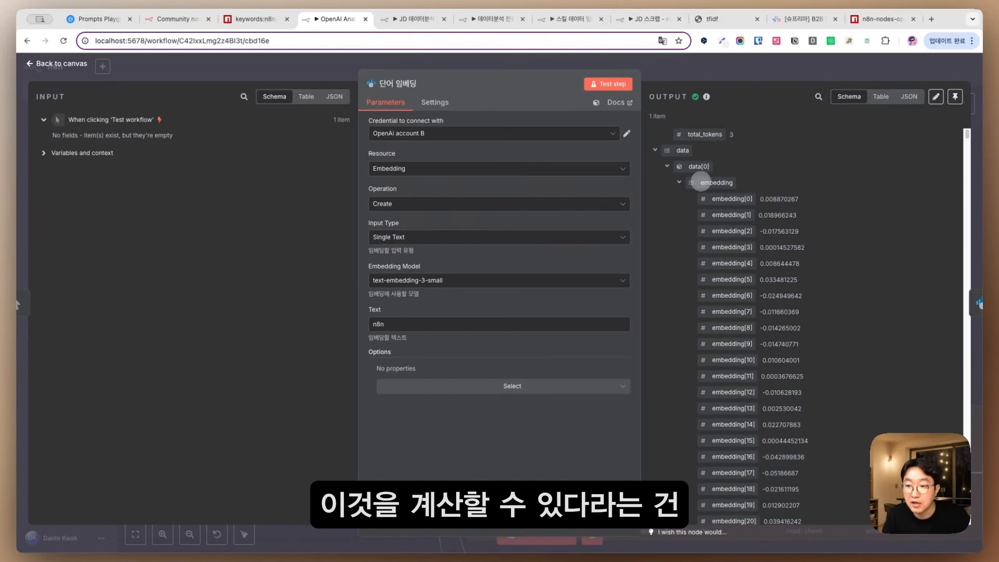
Step: Switch the input type to Multiple Texts and add n8n and automation as the two text items
{"action": "left_click", "coordinate": [425, 237]}
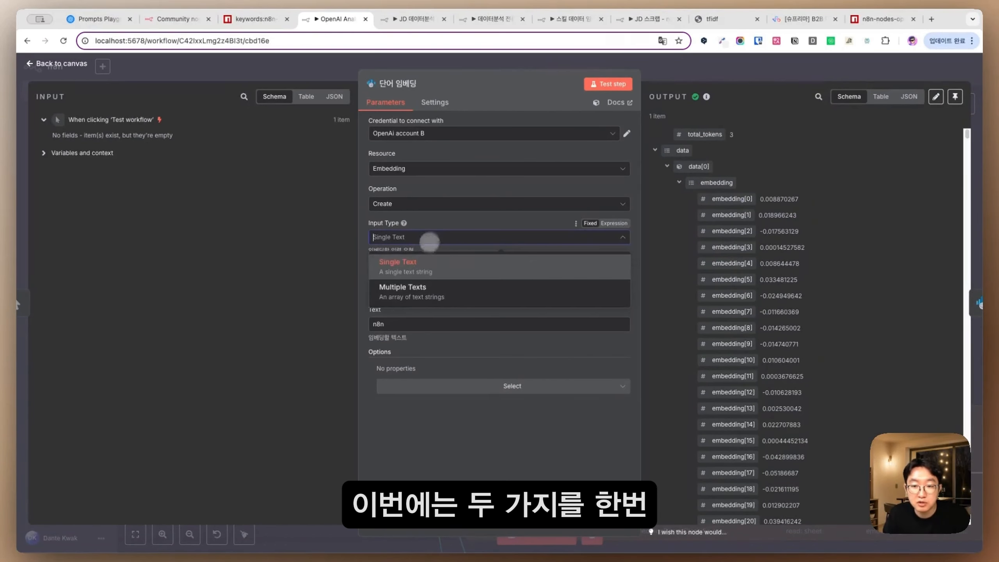
{"action": "left_click", "coordinate": [408, 295]}
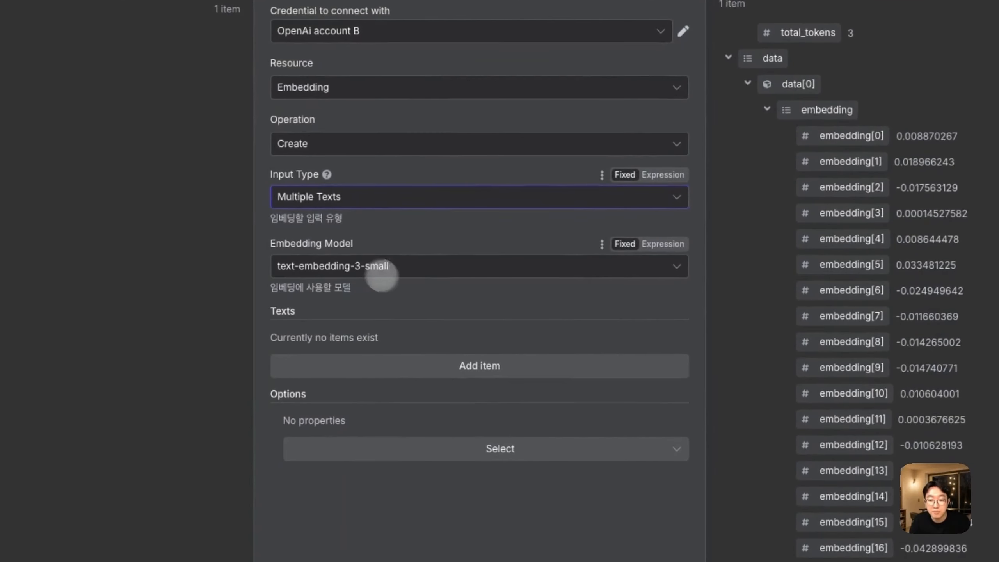
{"action": "left_click", "coordinate": [398, 356]}
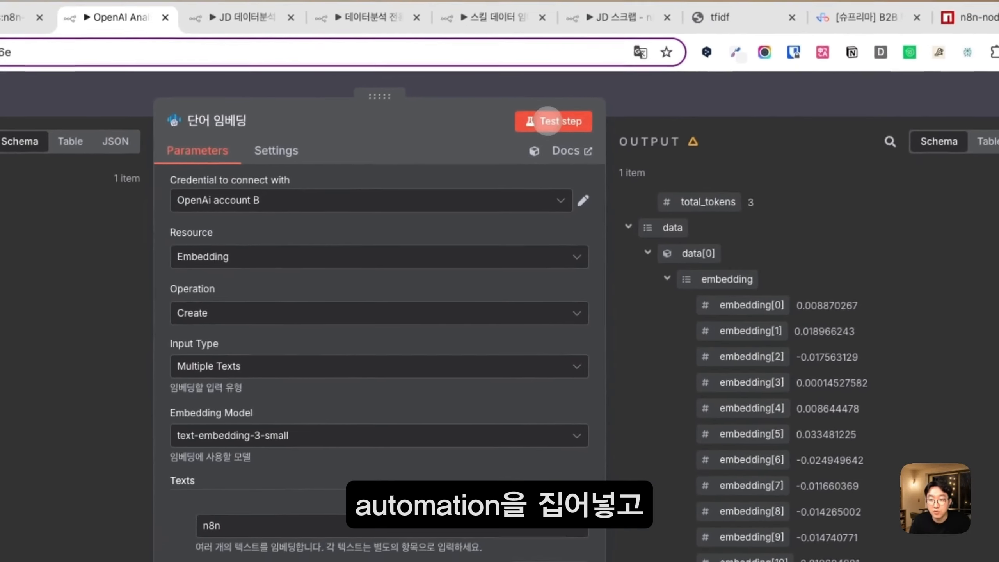
Step: Test the two-text embedding, collapse data[0] and data[1] in the output to check the arrays, and close the node
{"action": "left_click", "coordinate": [549, 123]}
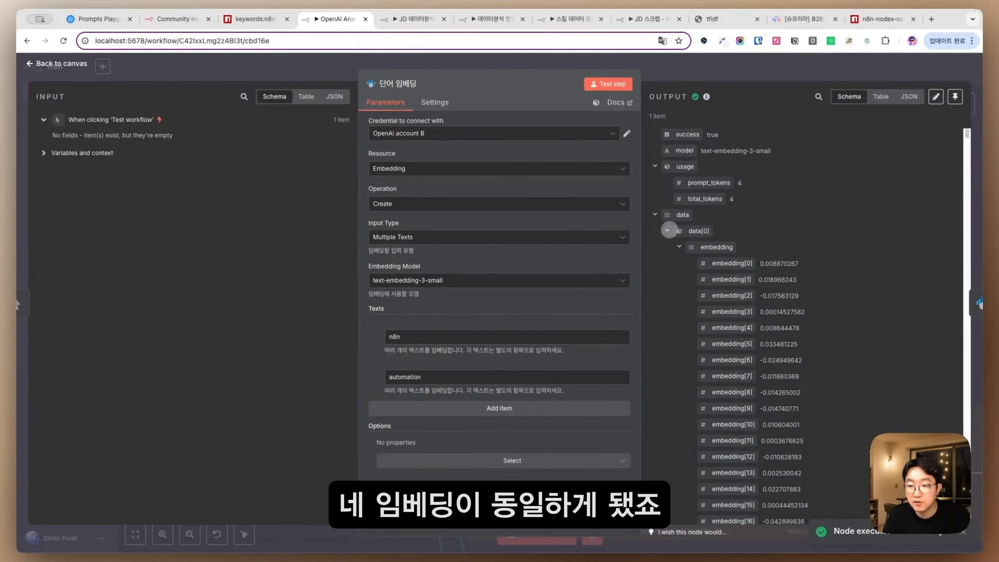
{"action": "left_click", "coordinate": [669, 230]}
{"action": "left_click", "coordinate": [667, 247]}
{"action": "left_click", "coordinate": [666, 230]}
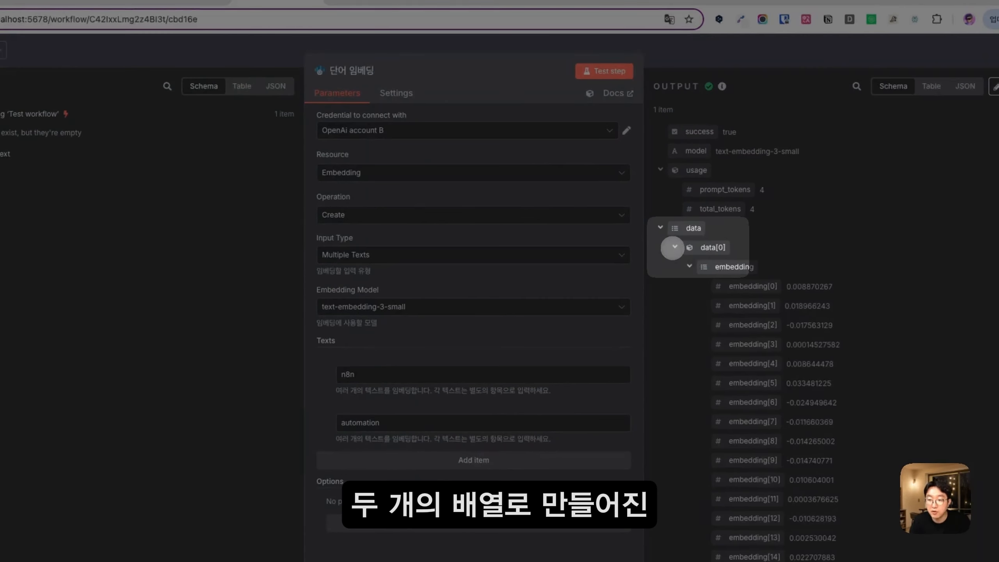
{"action": "left_click", "coordinate": [673, 247]}
{"action": "left_click", "coordinate": [674, 265]}
{"action": "left_click", "coordinate": [675, 266]}
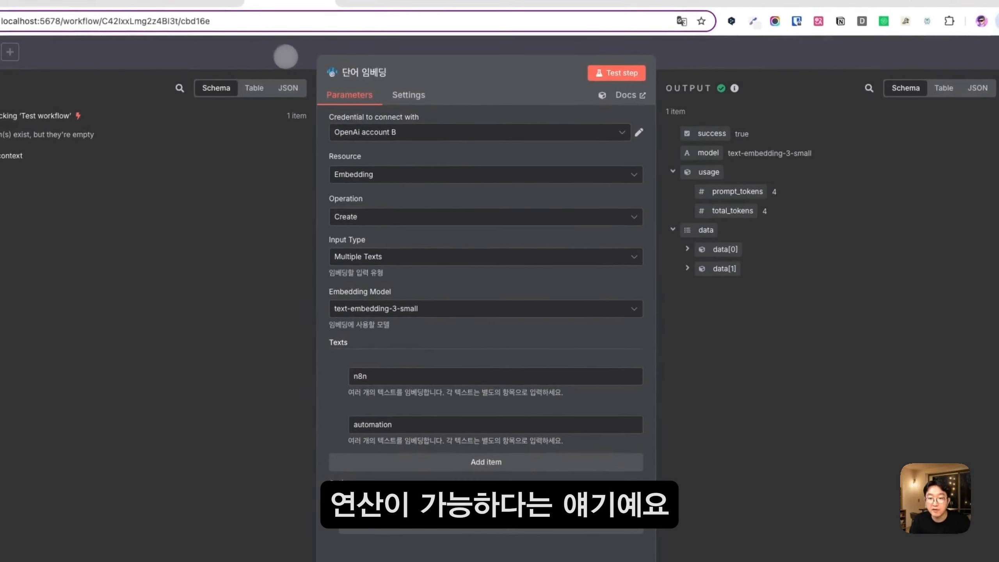
{"action": "key", "text": "Escape"}
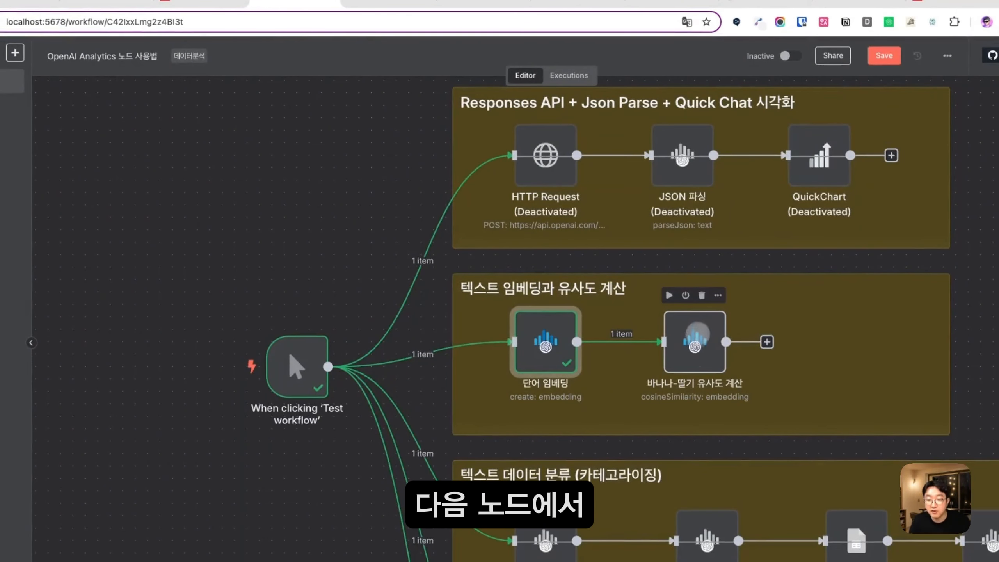
Step: Rename the 바나나-딸기 유사도 계산 node to 단어 유사도 계산, using the OpenAi account credential and the Cosine Similarity operation
{"action": "double_click", "coordinate": [706, 350]}
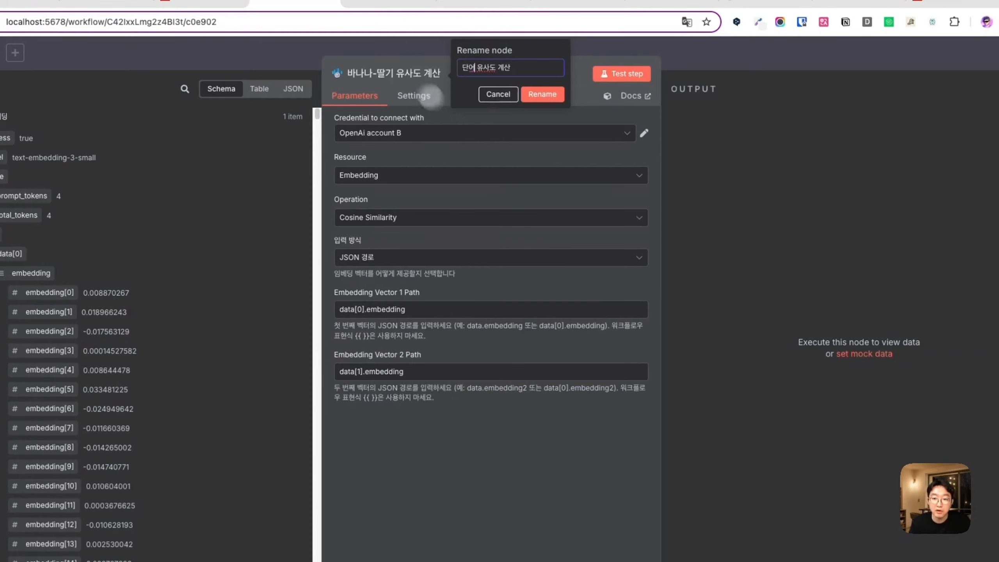
{"action": "left_click", "coordinate": [552, 94]}
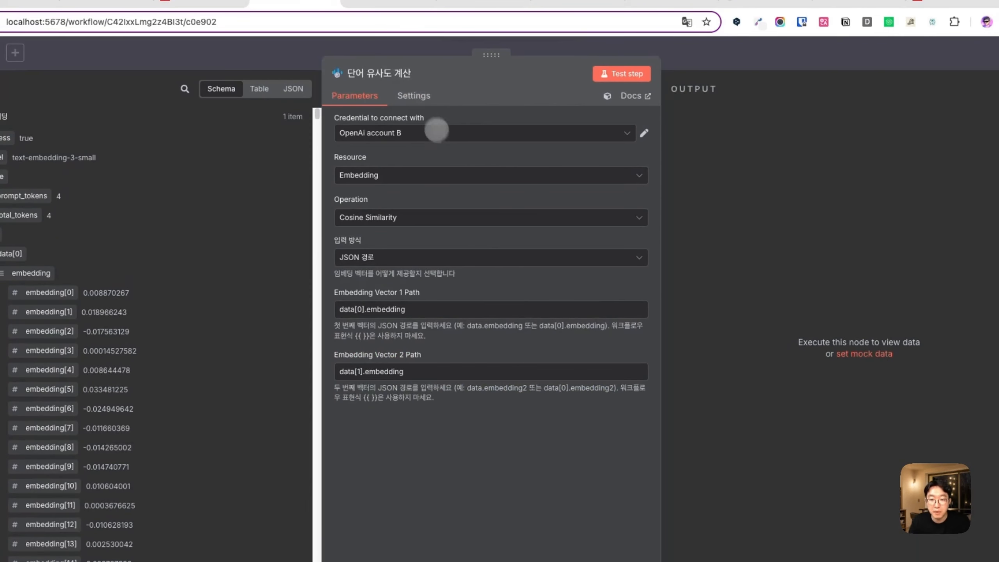
{"action": "left_click", "coordinate": [369, 217]}
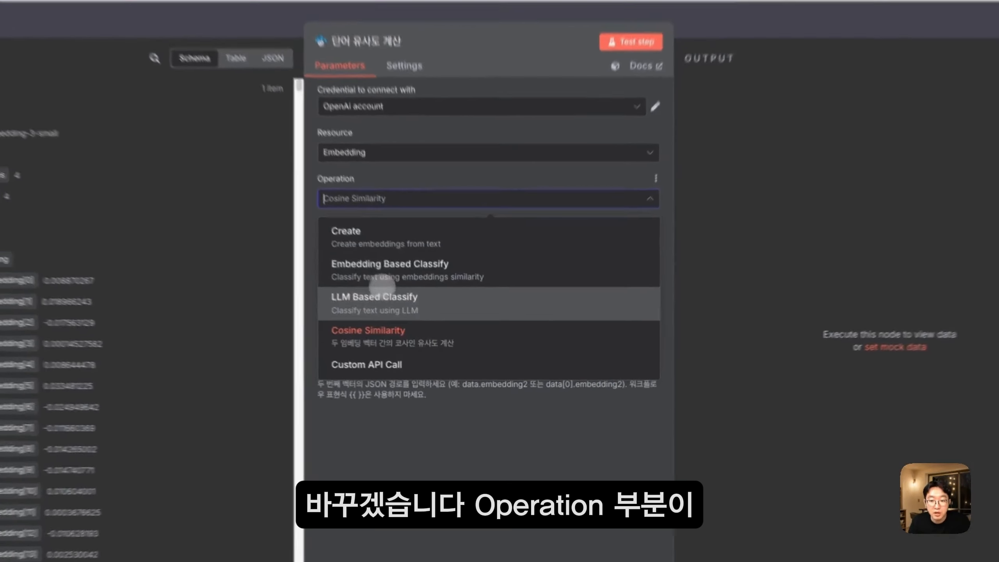
{"action": "left_click", "coordinate": [382, 339]}
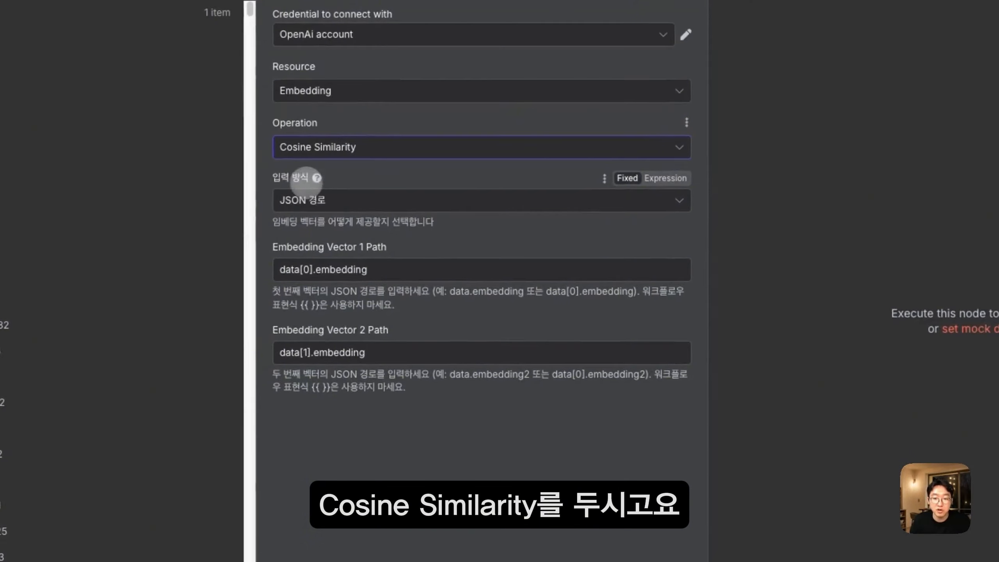
Step: Set the similarity node's 입력 방식 to JSON 경로 and its Embedding Vector 1 Path to data[0].embedding
{"action": "left_click", "coordinate": [308, 204]}
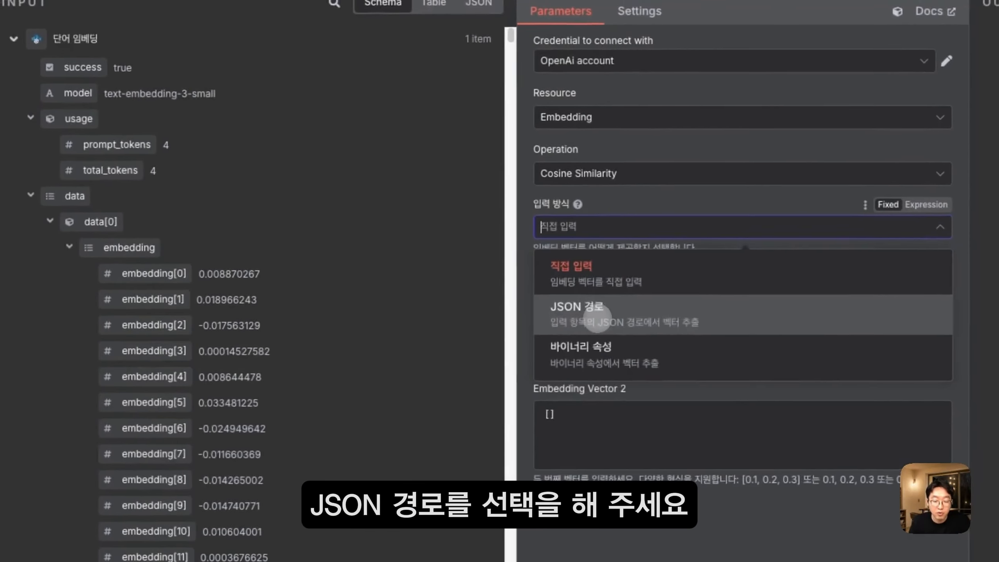
{"action": "left_click", "coordinate": [597, 318]}
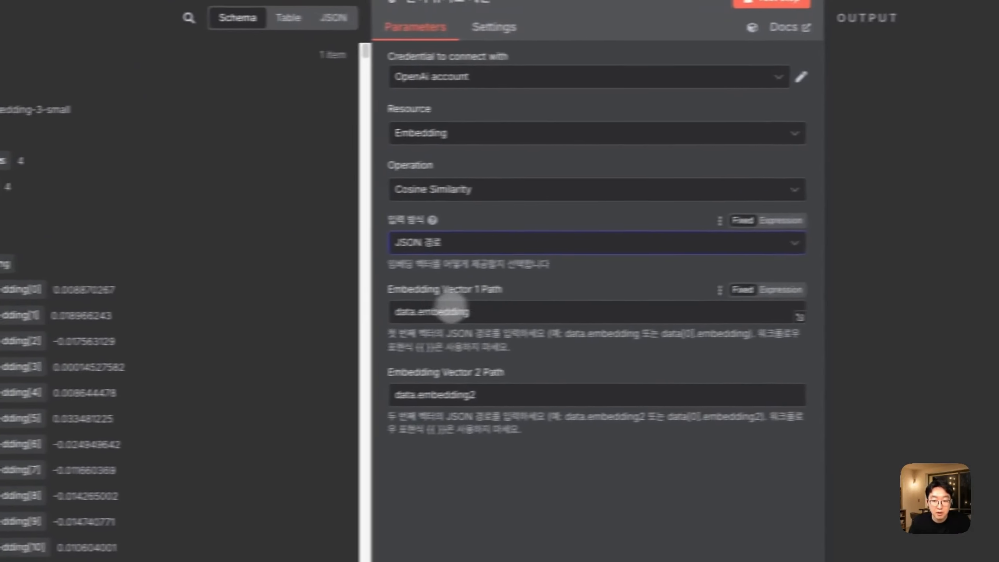
{"action": "left_click", "coordinate": [596, 303]}
{"action": "type", "text": "[0]"}
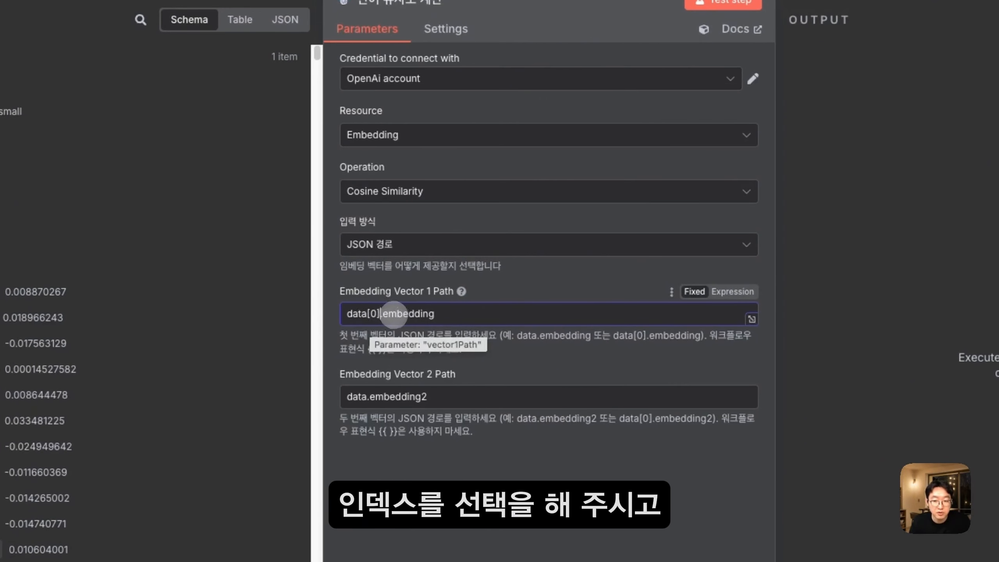
{"action": "double_click", "coordinate": [397, 314]}
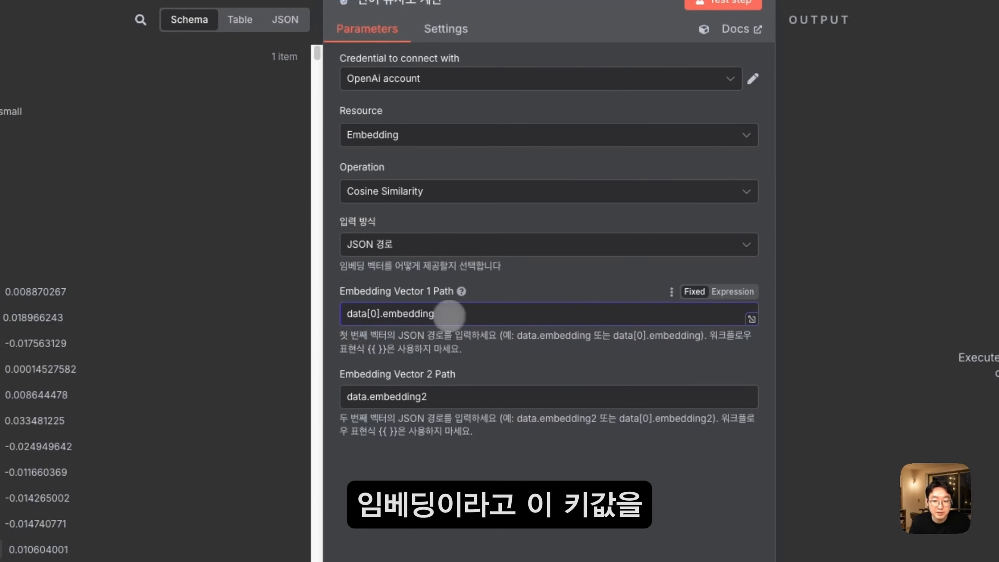
Step: Copy the first vector path into Embedding Vector 2 Path and change its index to make data[1].embedding
{"action": "double_click", "coordinate": [450, 314]}
{"action": "key", "text": "super+c"}
{"action": "left_click_drag", "start_coordinate": [429, 393], "coordinate": [341, 388]}
{"action": "key", "text": "super+v"}
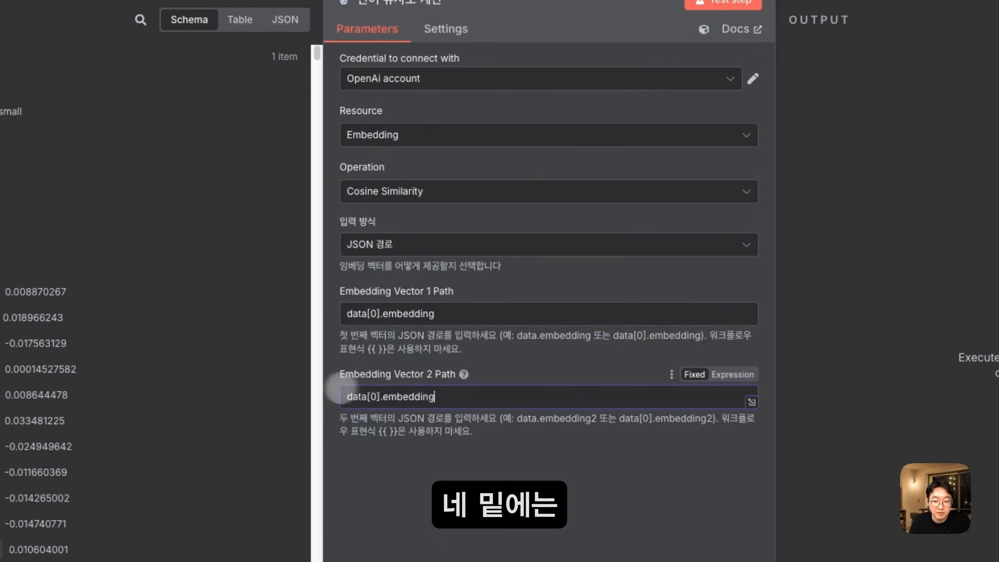
{"action": "double_click", "coordinate": [374, 396]}
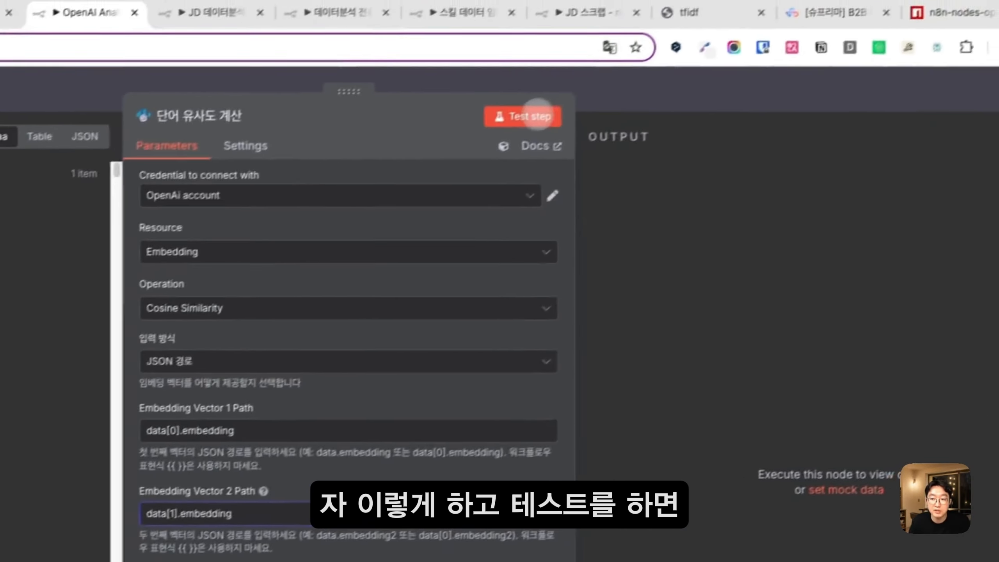
Step: Test the 단어 유사도 계산 node and examine the cosineSimilarity and normalizedSimilarity values in its output
{"action": "left_click", "coordinate": [722, 3]}
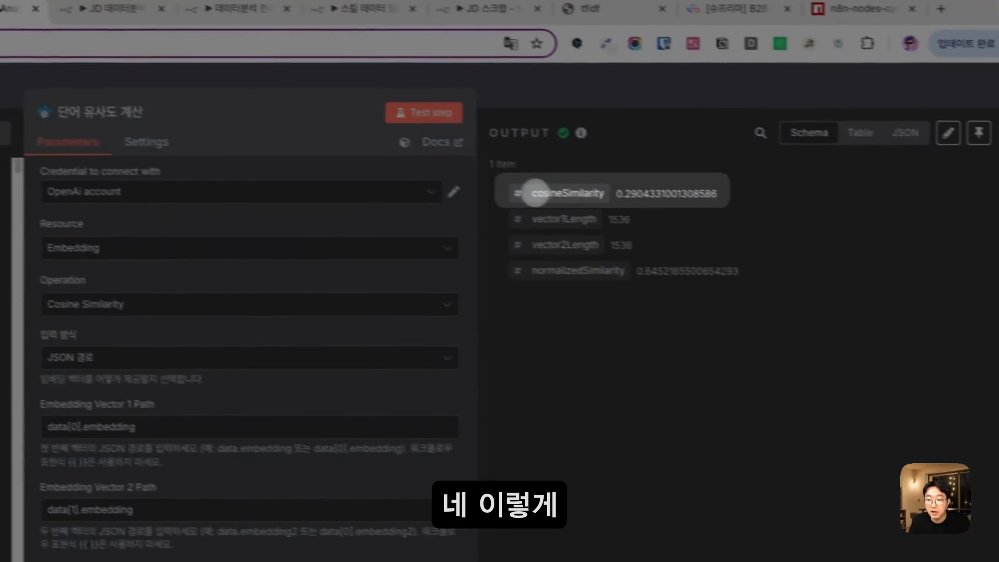
{"action": "left_click_drag", "start_coordinate": [611, 206], "coordinate": [689, 201]}
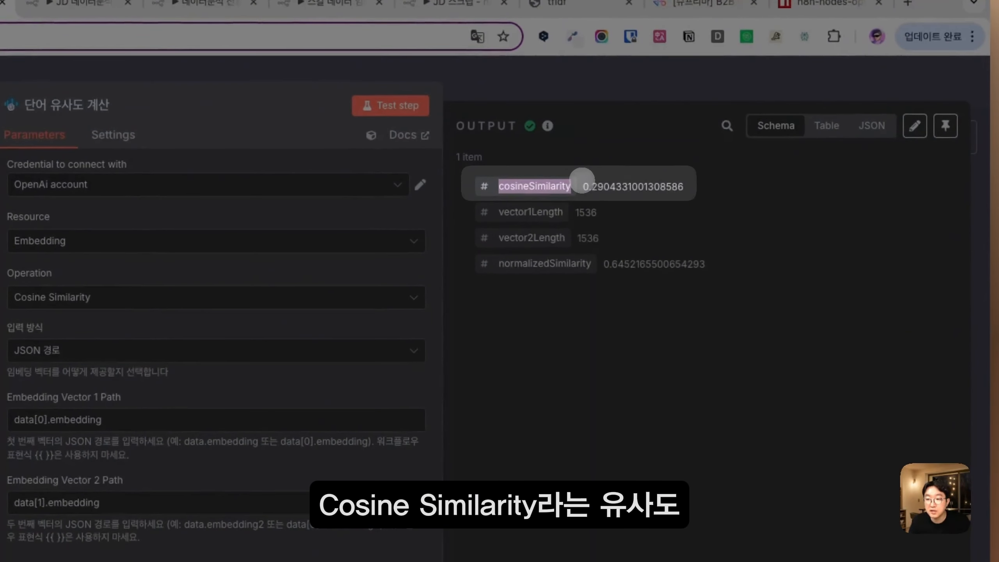
{"action": "left_click_drag", "start_coordinate": [582, 180], "coordinate": [707, 184]}
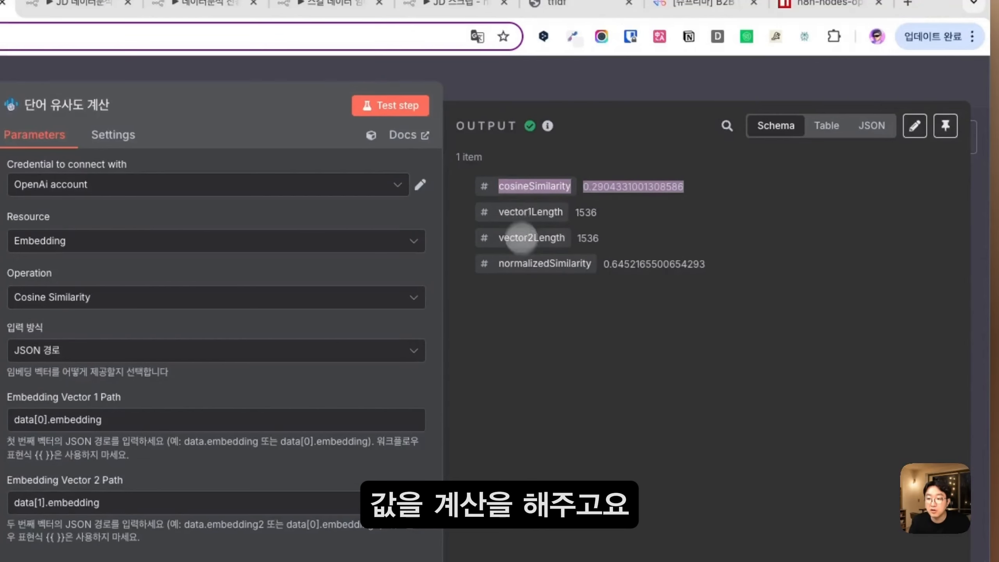
{"action": "left_click", "coordinate": [535, 266]}
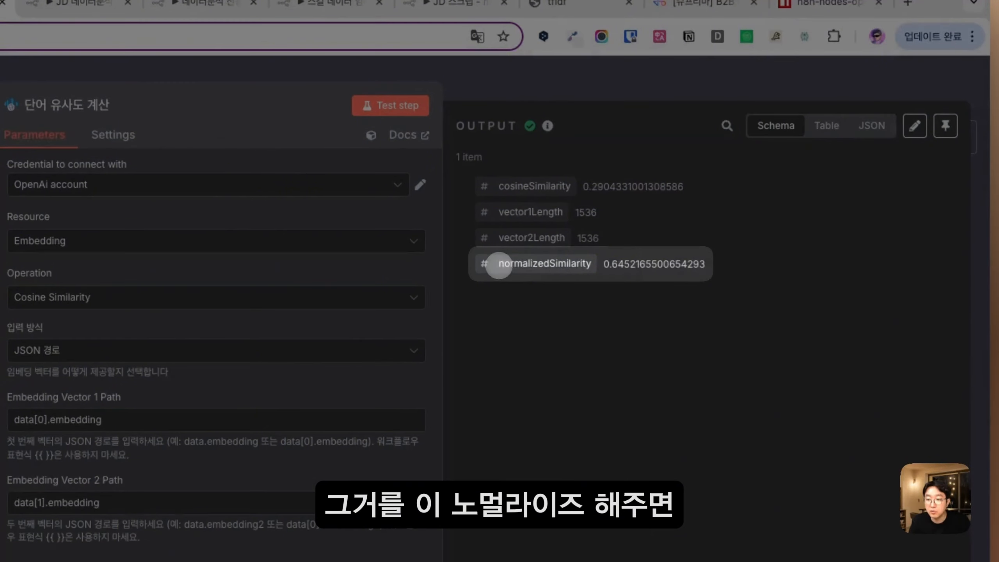
{"action": "left_click_drag", "start_coordinate": [477, 266], "coordinate": [635, 274]}
{"action": "left_click", "coordinate": [621, 290]}
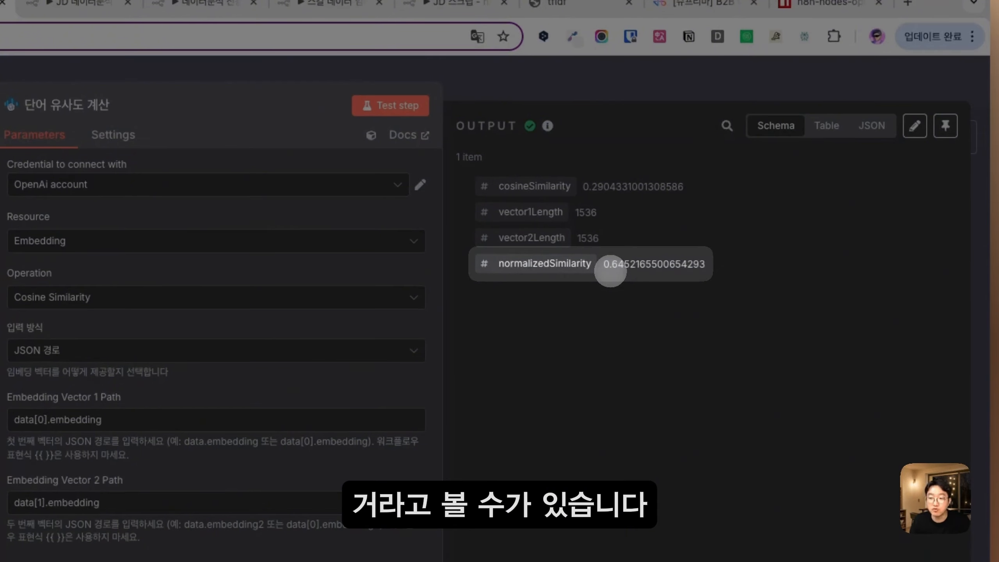
{"action": "left_click_drag", "start_coordinate": [606, 274], "coordinate": [730, 267]}
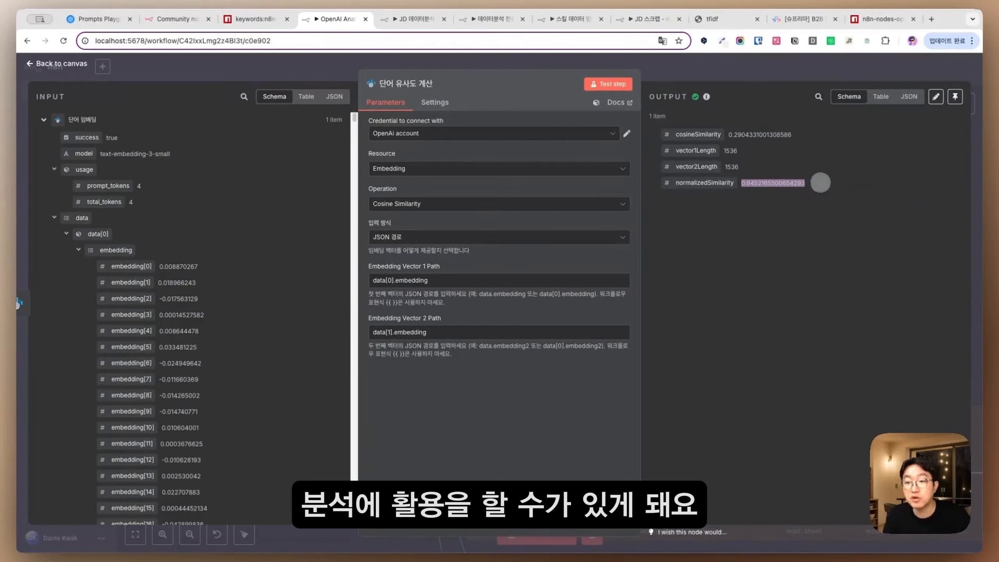
Step: Return to the canvas, deactivate the two embedding nodes, and activate all nodes in the 텍스트 데이터 분류 (카테고라이징) group
{"action": "key", "text": "Escape"}
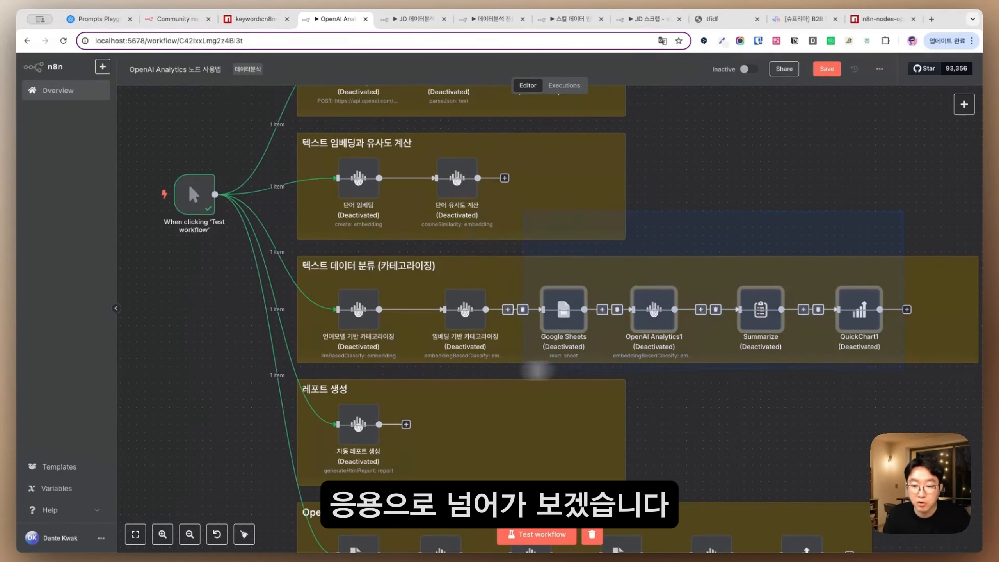
{"action": "left_click_drag", "start_coordinate": [284, 357], "coordinate": [287, 357]}
{"action": "key", "text": "d"}
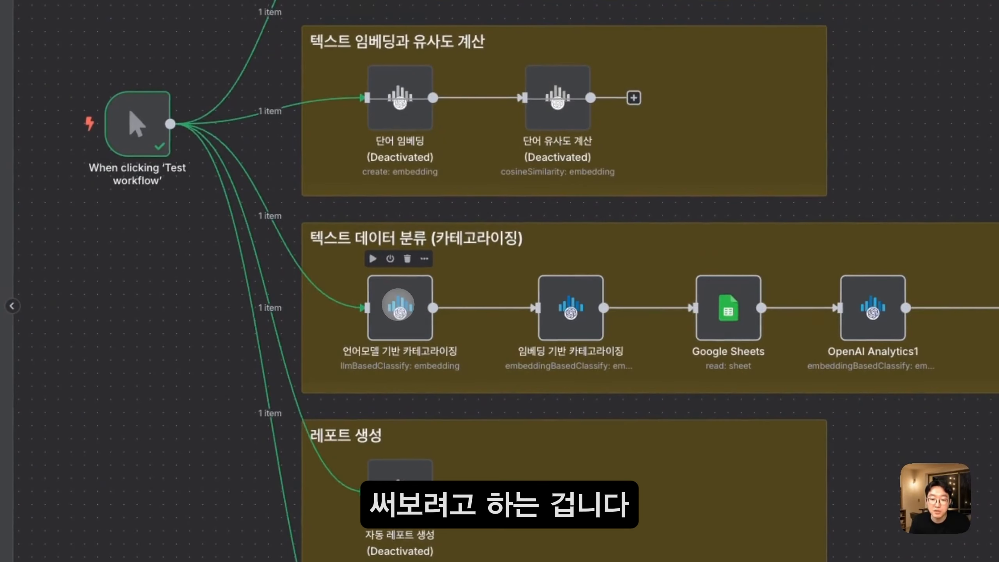
Step: Open the 언어모델 기반 카테고라이징 node and review its target text, subject categories, LLM model and response format
{"action": "double_click", "coordinate": [398, 304]}
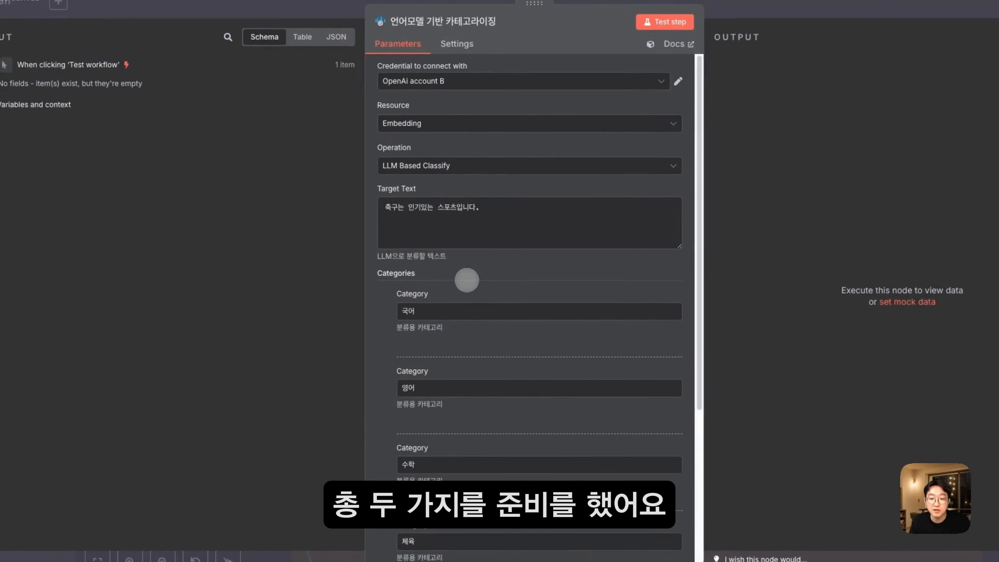
{"action": "left_click_drag", "start_coordinate": [384, 207], "coordinate": [509, 211]}
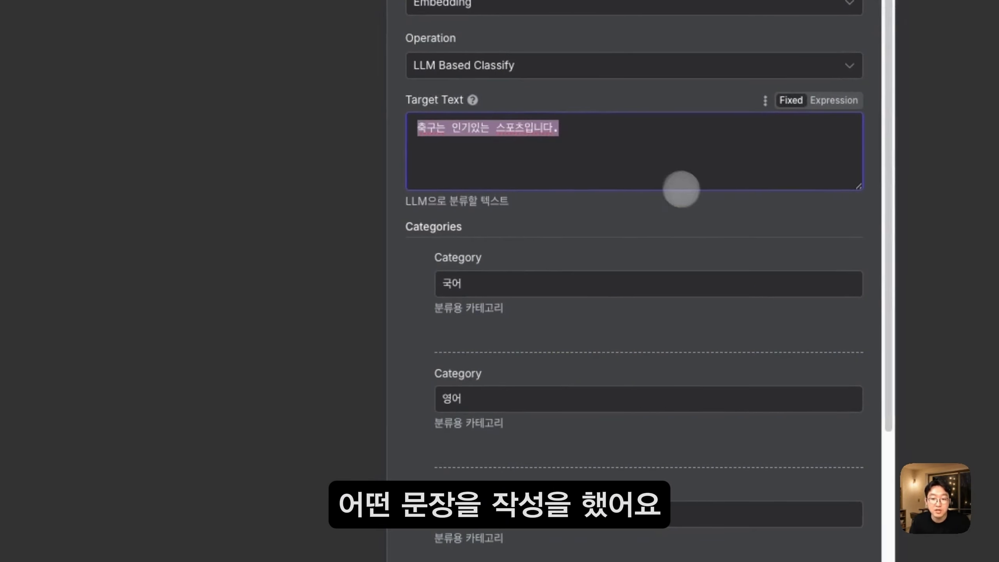
{"action": "scroll", "coordinate": [566, 181], "scroll_direction": "down", "scroll_amount": 2}
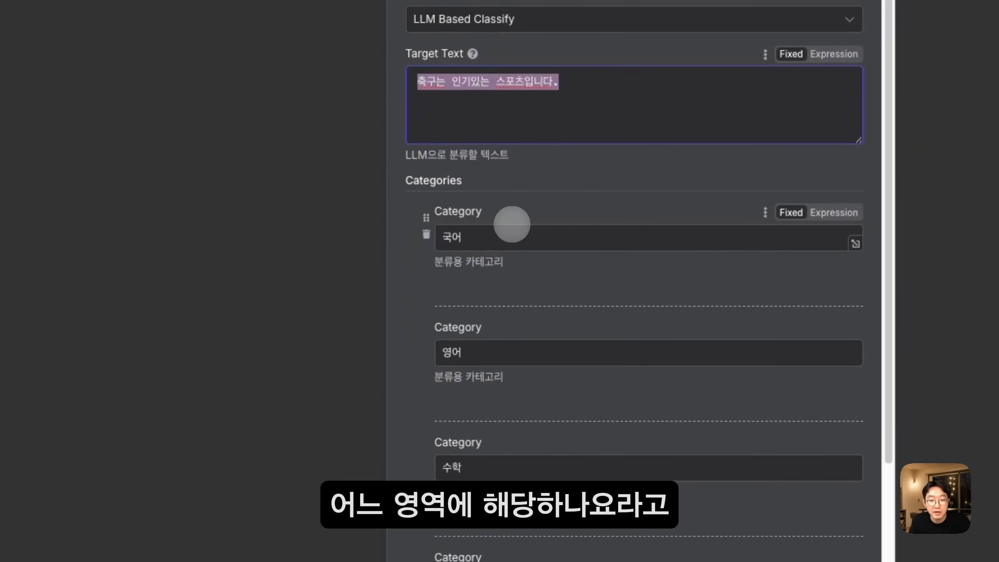
{"action": "scroll", "coordinate": [513, 224], "scroll_direction": "down", "scroll_amount": 3}
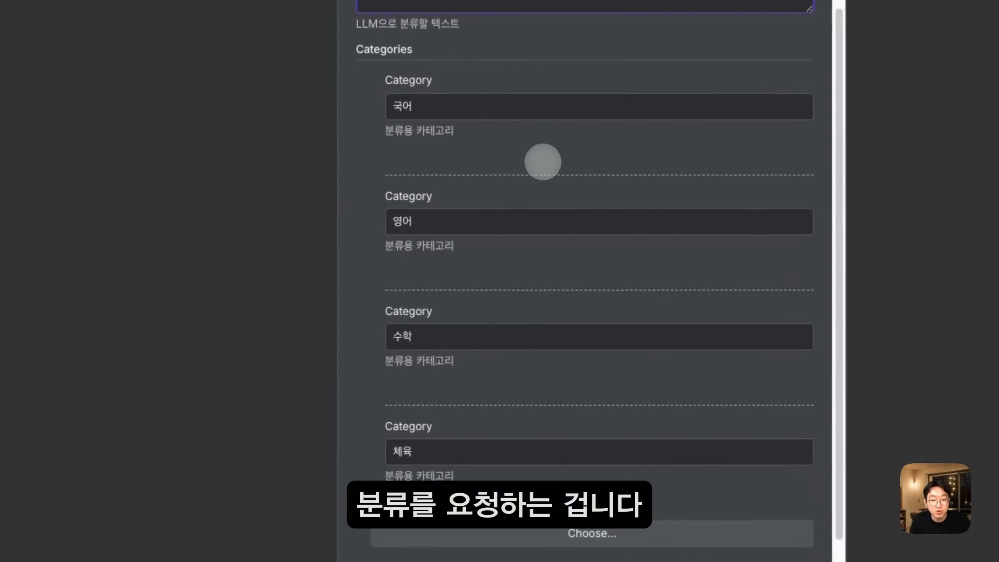
{"action": "double_click", "coordinate": [465, 116]}
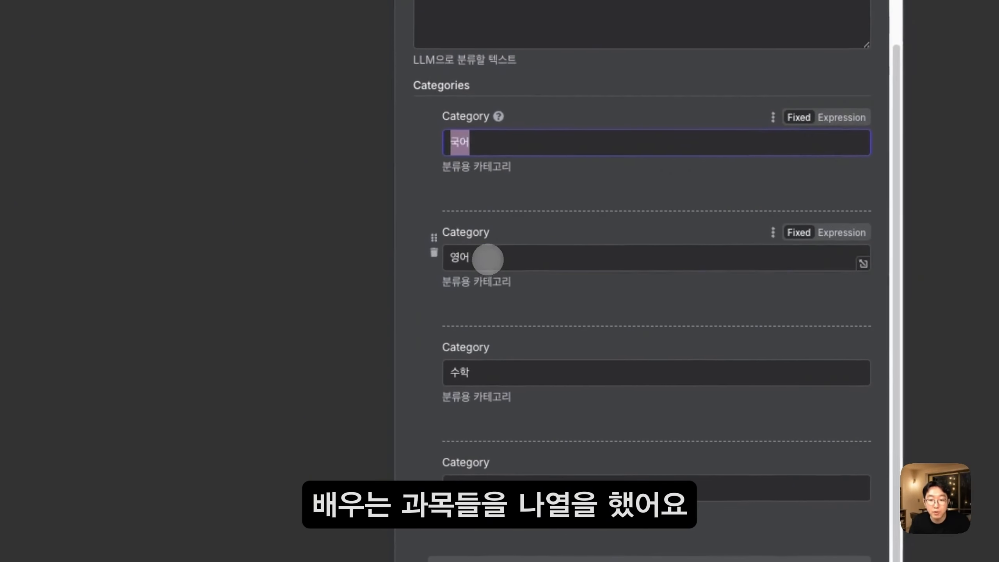
{"action": "double_click", "coordinate": [426, 222]}
{"action": "left_click_drag", "start_coordinate": [489, 372], "coordinate": [439, 371]}
{"action": "left_click_drag", "start_coordinate": [491, 488], "coordinate": [405, 483]}
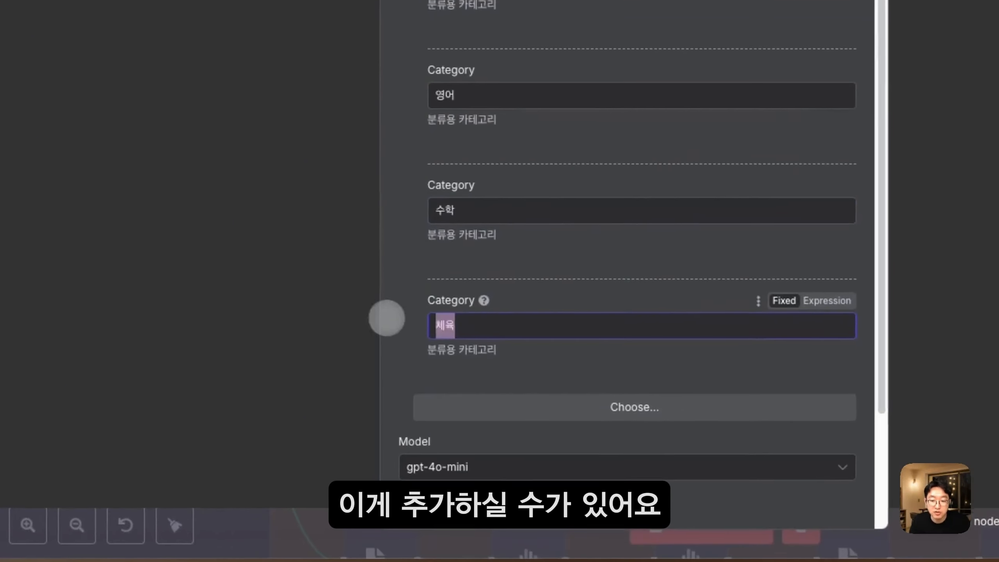
{"action": "scroll", "coordinate": [576, 353], "scroll_direction": "down", "scroll_amount": 3}
{"action": "scroll", "coordinate": [576, 352], "scroll_direction": "down", "scroll_amount": 2}
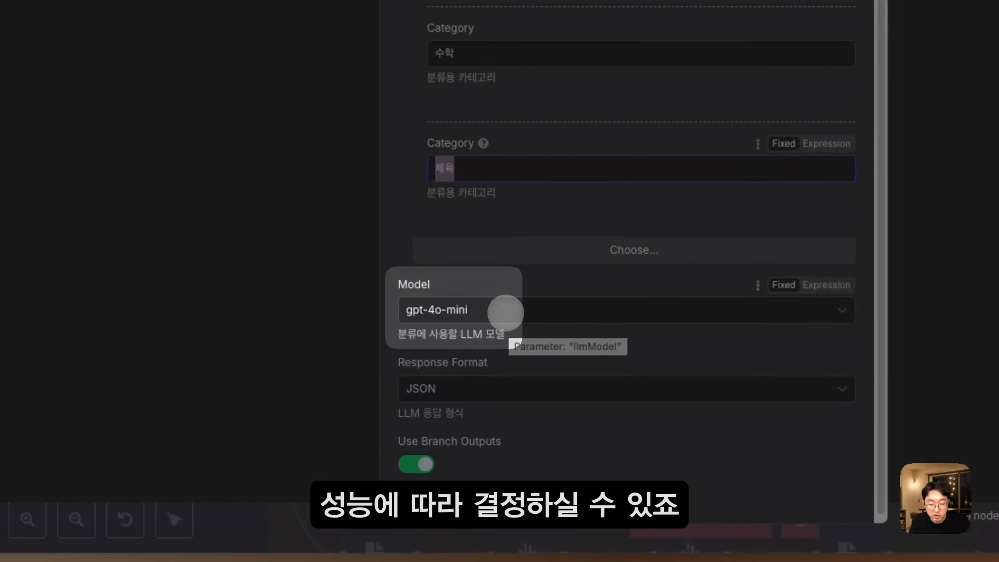
{"action": "scroll", "coordinate": [505, 313], "scroll_direction": "down", "scroll_amount": 1}
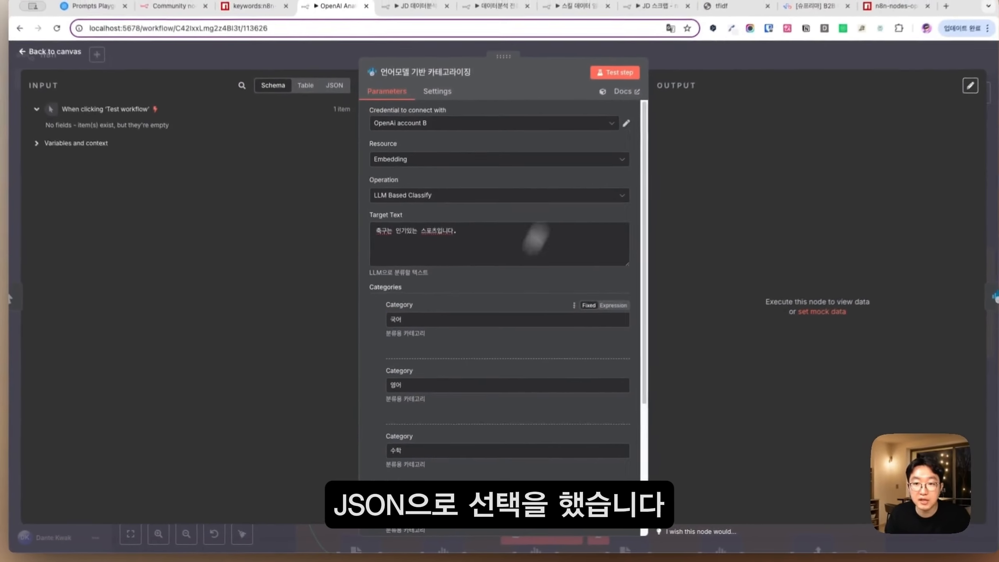
Step: Test the language-model classification node, examine the category in its output, and return to the canvas
{"action": "left_click", "coordinate": [626, 73]}
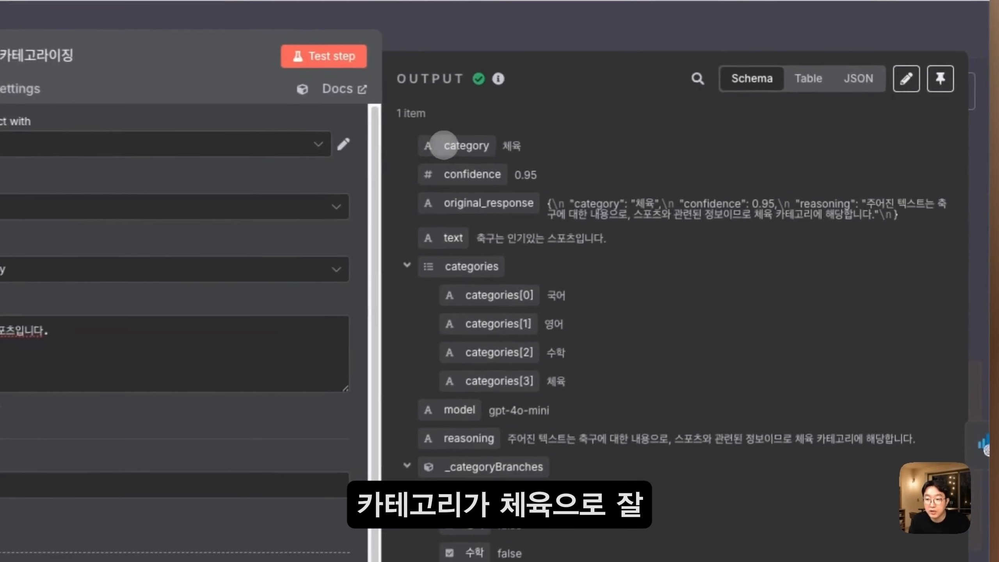
{"action": "left_click_drag", "start_coordinate": [675, 134], "coordinate": [718, 133]}
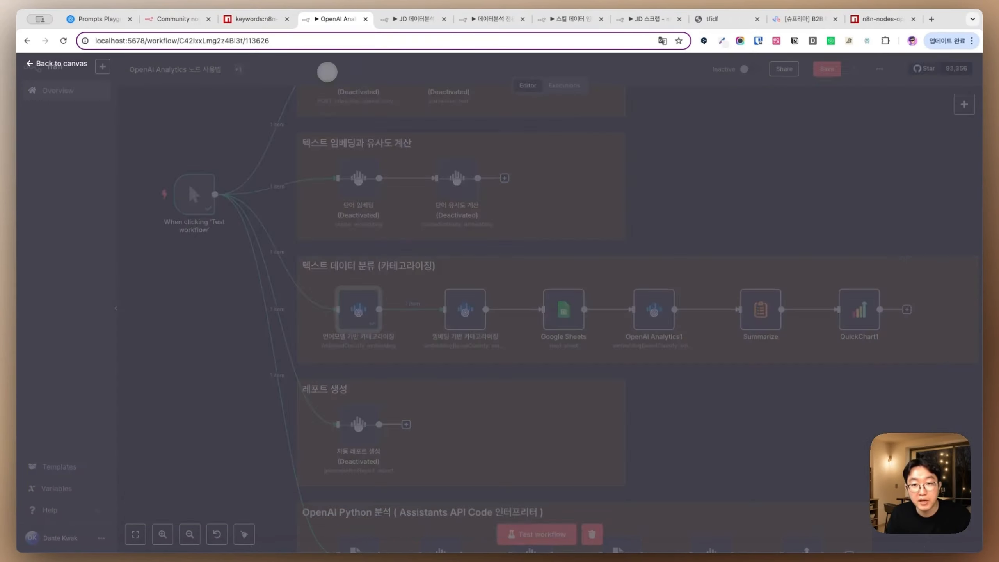
{"action": "left_click", "coordinate": [330, 76]}
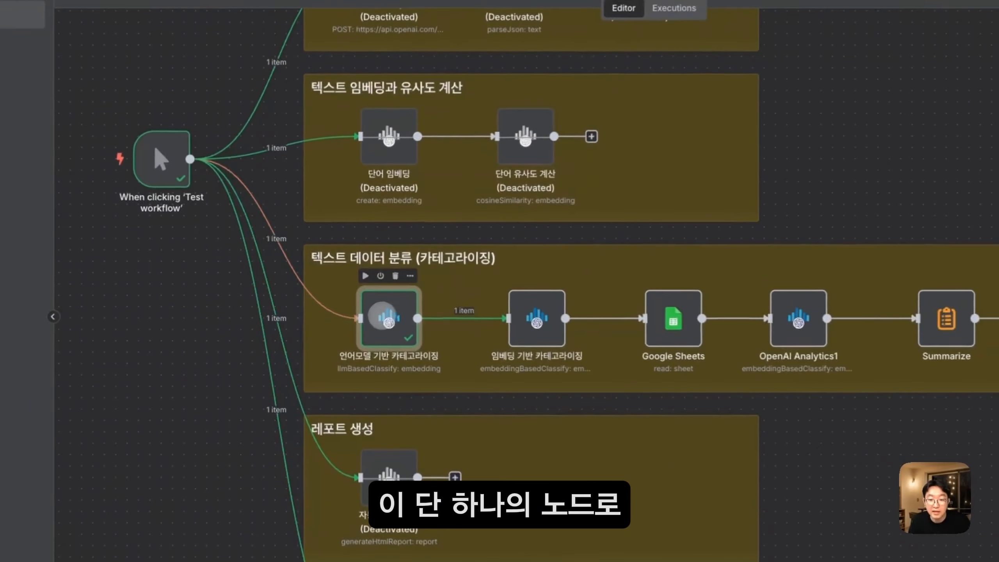
Step: Open the 임베딩 기반 카테고라이징 node, select Embedding Based Classify as its operation, and check its target text and embedding model
{"action": "scroll", "coordinate": [350, 315], "scroll_direction": "down", "scroll_amount": 3}
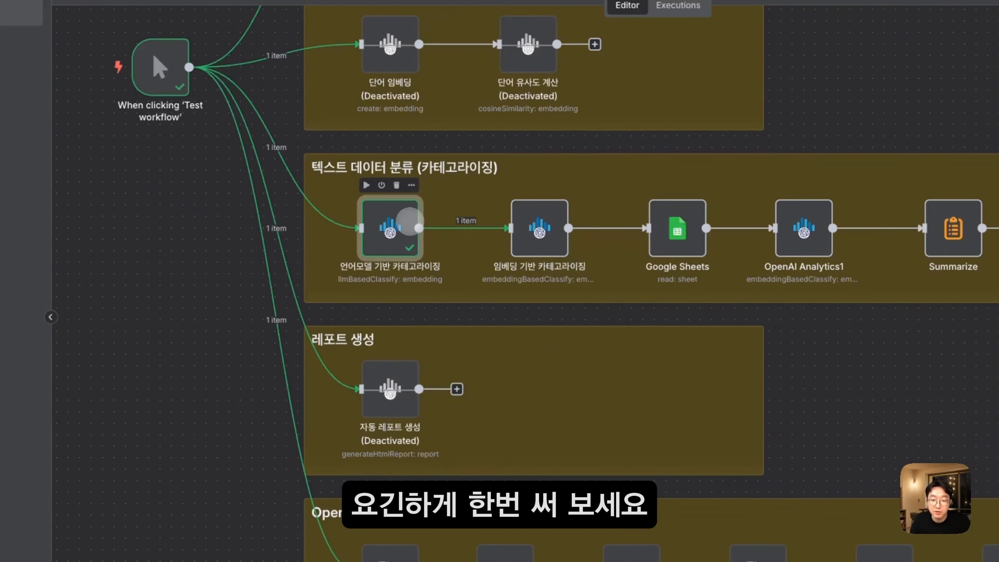
{"action": "double_click", "coordinate": [535, 221]}
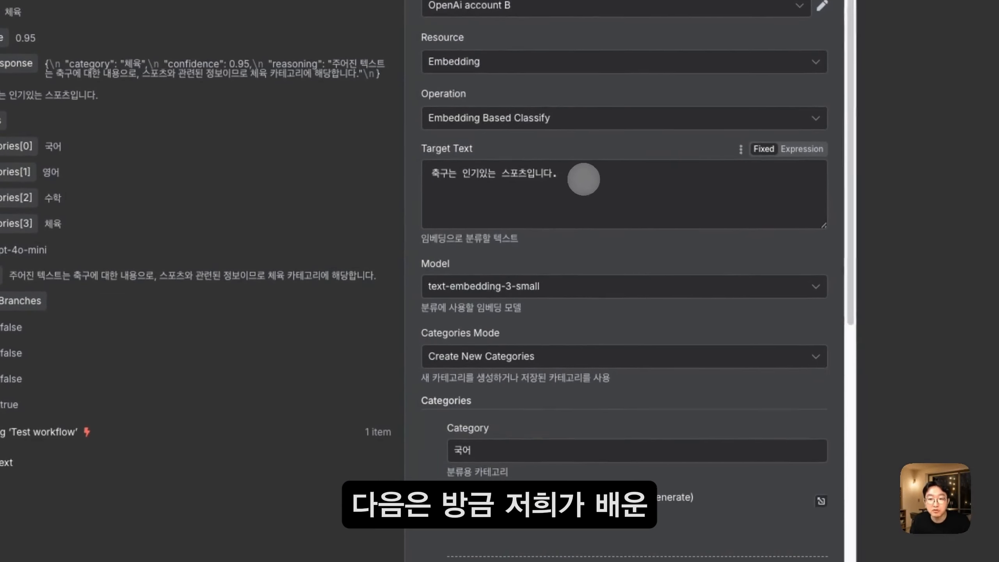
{"action": "scroll", "coordinate": [583, 179], "scroll_direction": "down", "scroll_amount": 1}
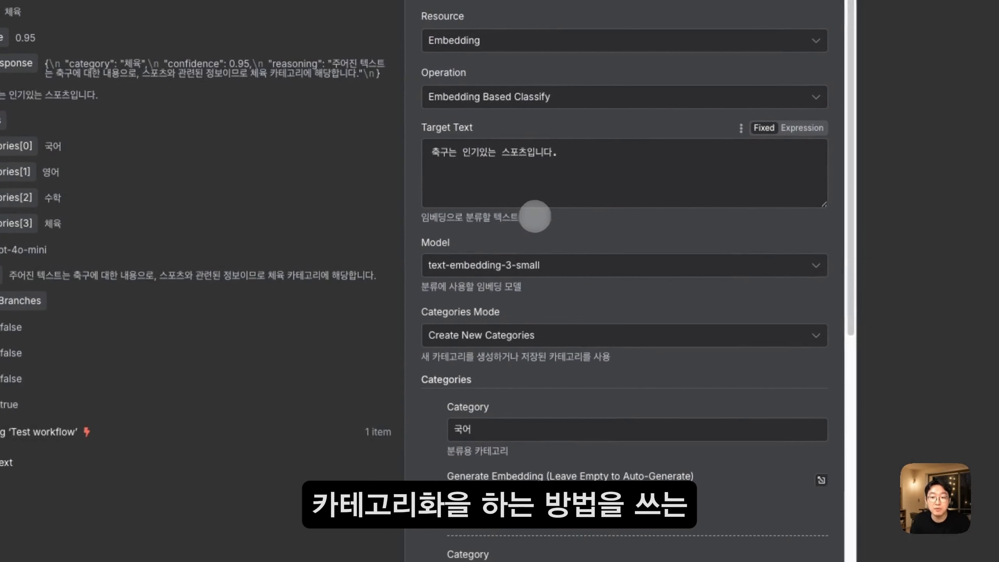
{"action": "scroll", "coordinate": [555, 178], "scroll_direction": "up", "scroll_amount": 1}
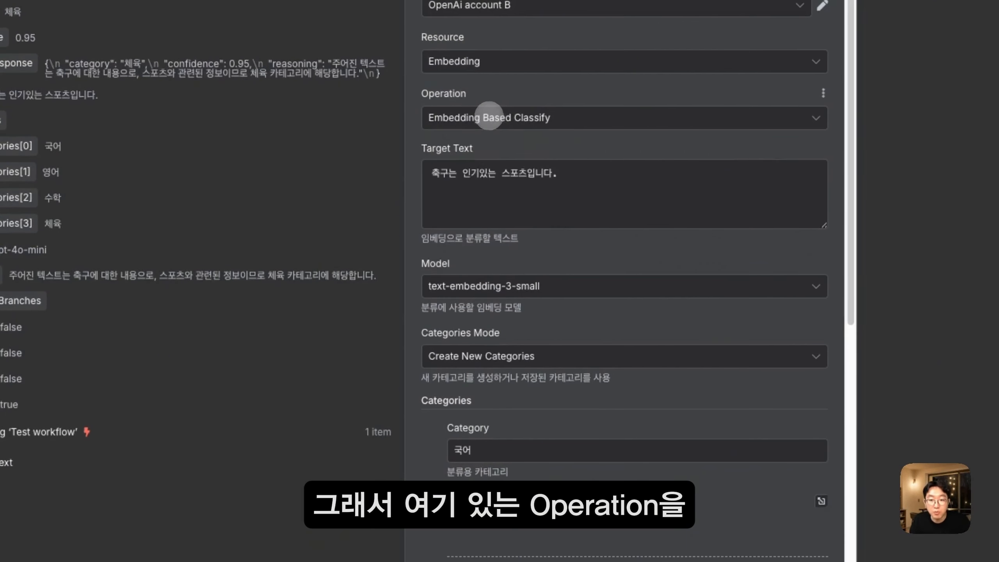
{"action": "left_click", "coordinate": [488, 117]}
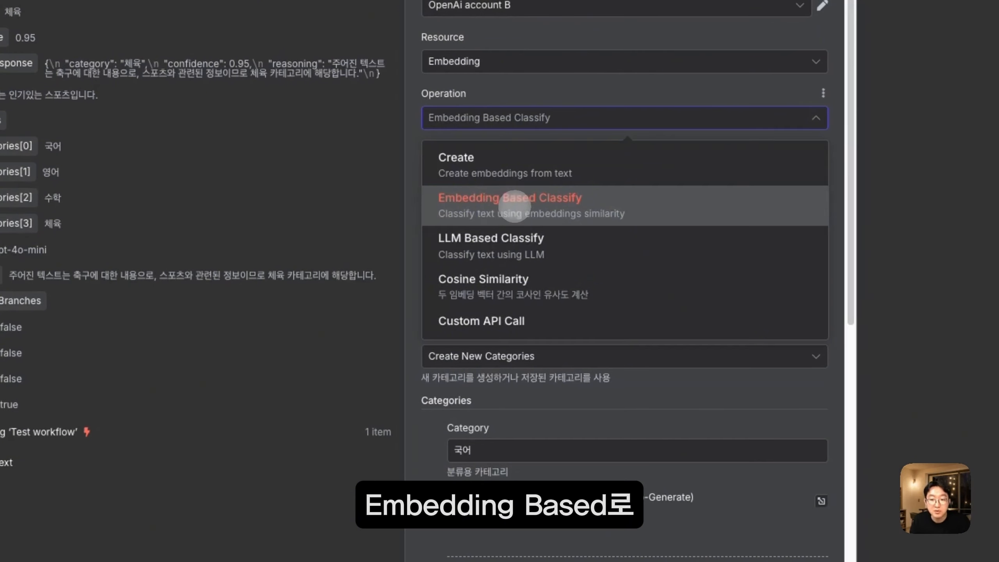
{"action": "left_click", "coordinate": [514, 205]}
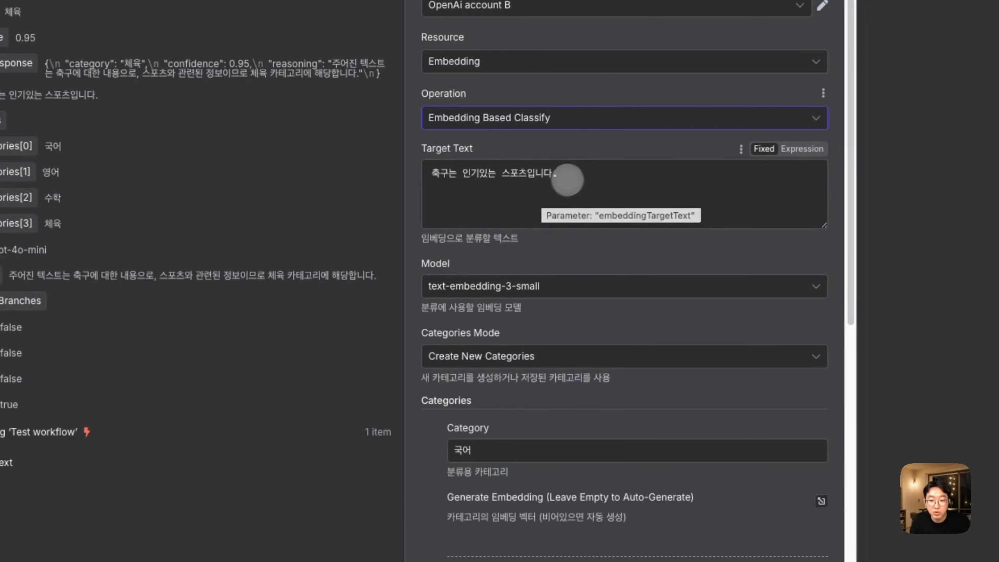
{"action": "left_click_drag", "start_coordinate": [566, 179], "coordinate": [290, 176]}
{"action": "scroll", "coordinate": [574, 244], "scroll_direction": "down", "scroll_amount": 1}
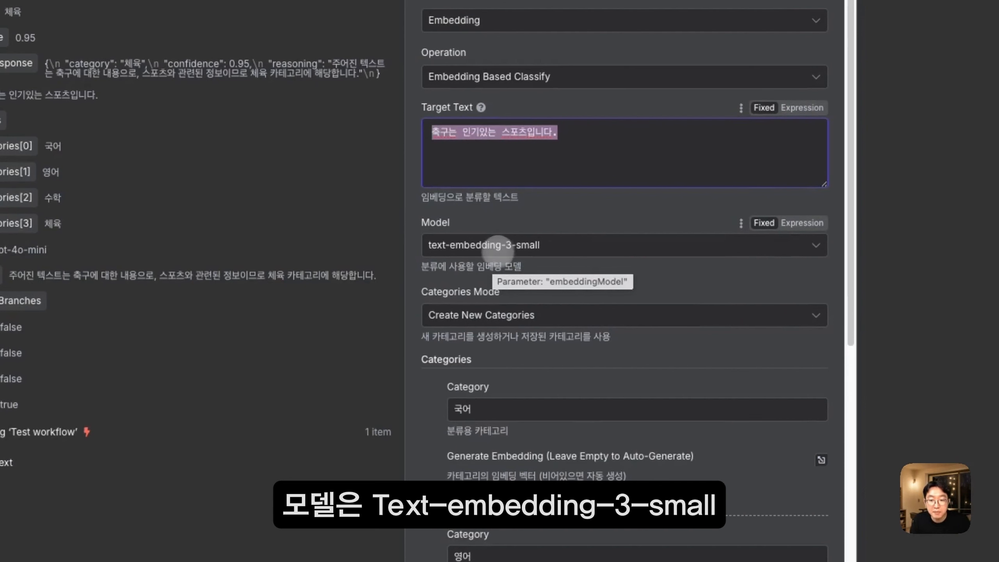
Step: Set Categories Mode to Use Saved Categories and check the category entries from 국어 to 체육
{"action": "scroll", "coordinate": [546, 235], "scroll_direction": "down", "scroll_amount": 3}
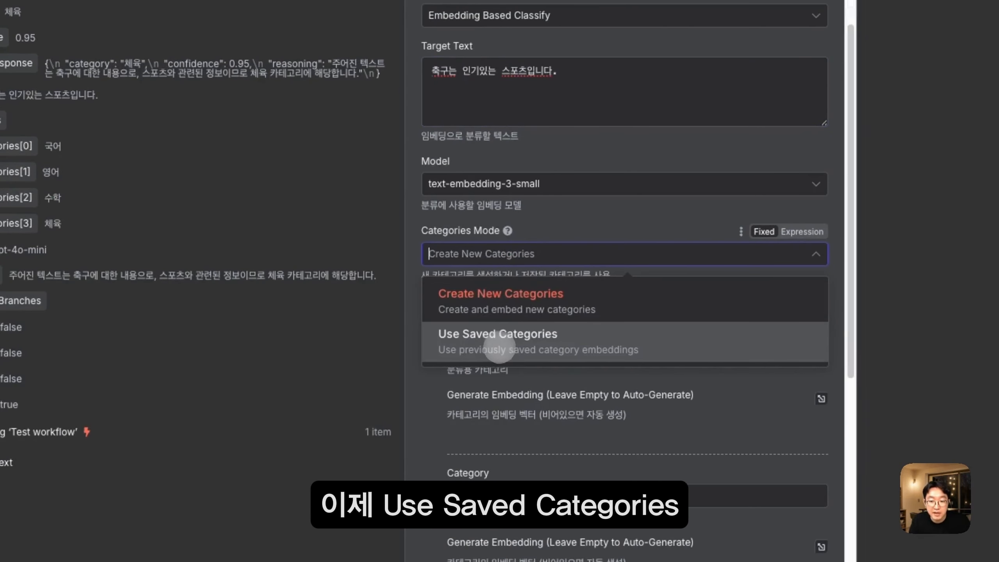
{"action": "left_click", "coordinate": [507, 346]}
{"action": "scroll", "coordinate": [511, 338], "scroll_direction": "down", "scroll_amount": 3}
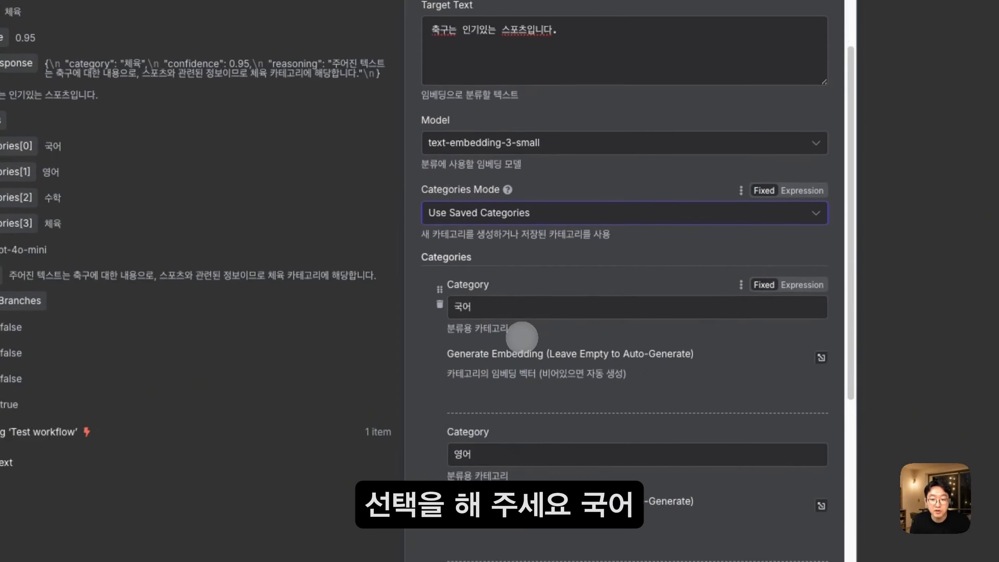
{"action": "left_click", "coordinate": [495, 209]}
{"action": "scroll", "coordinate": [489, 348], "scroll_direction": "down", "scroll_amount": 10}
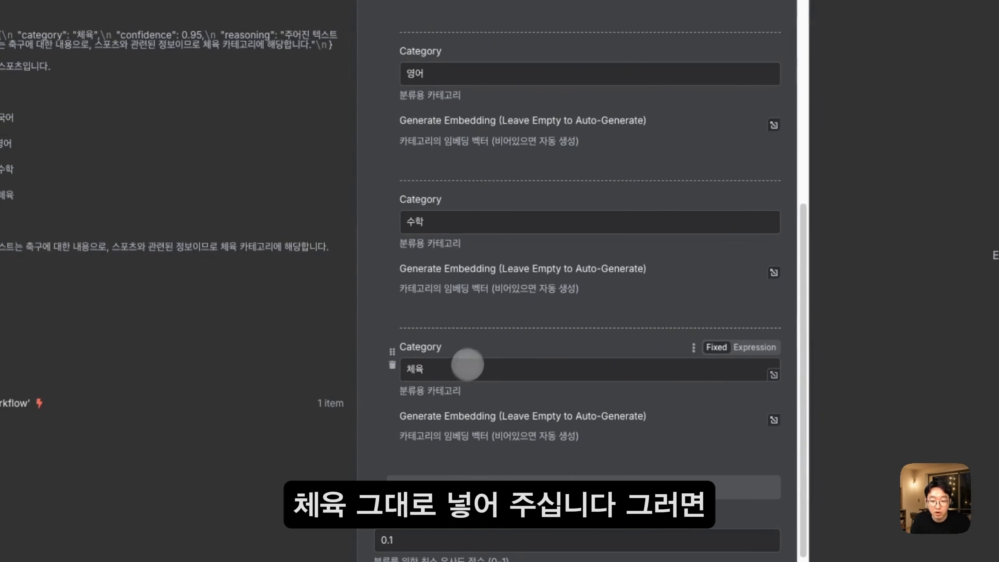
Step: Review the embedding node's target text, category entries, Similarity Threshold and the available Classification Type options
{"action": "scroll", "coordinate": [467, 364], "scroll_direction": "up", "scroll_amount": 10}
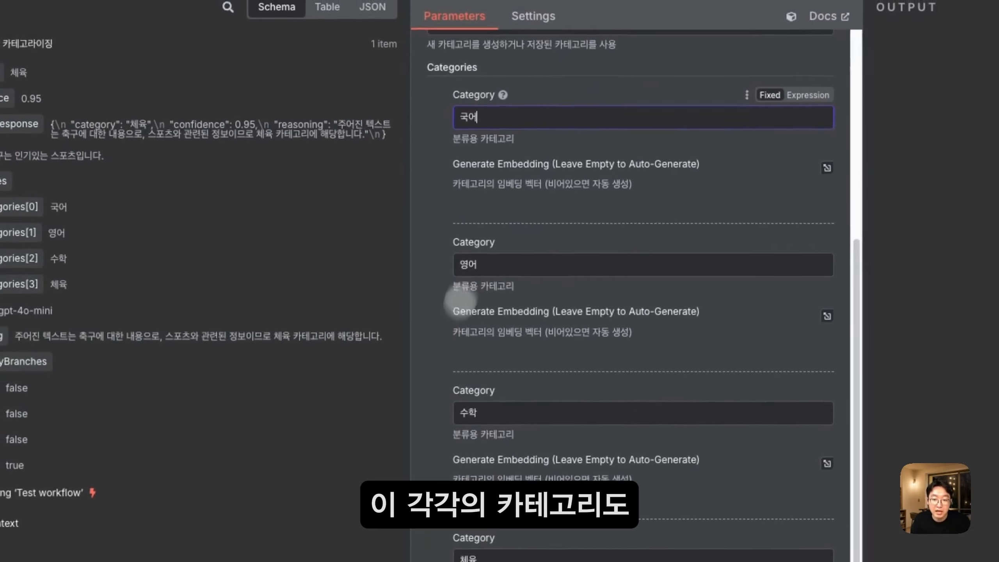
{"action": "scroll", "coordinate": [495, 477], "scroll_direction": "up", "scroll_amount": 10}
{"action": "left_click_drag", "start_coordinate": [528, 158], "coordinate": [340, 138]}
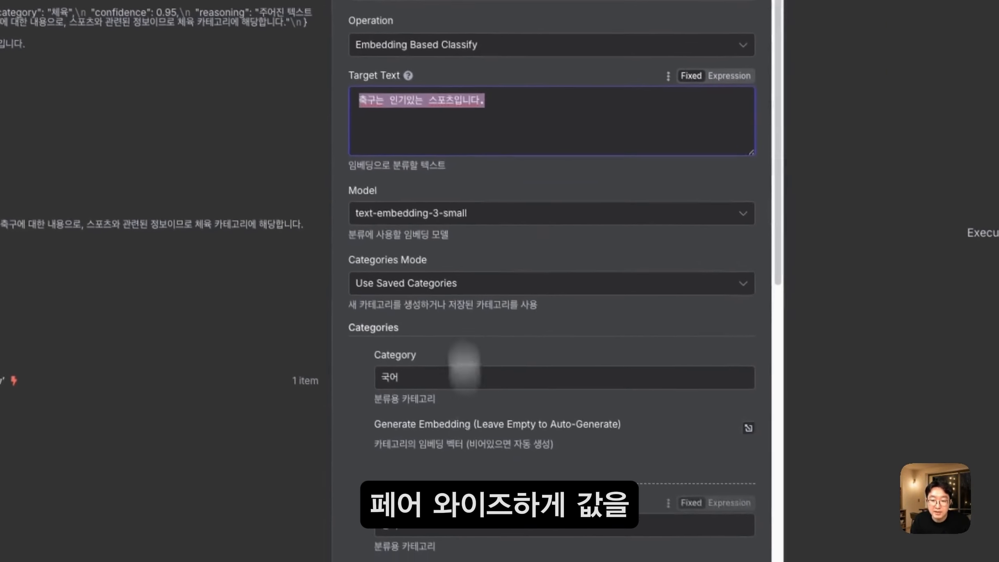
{"action": "scroll", "coordinate": [532, 240], "scroll_direction": "down", "scroll_amount": 5}
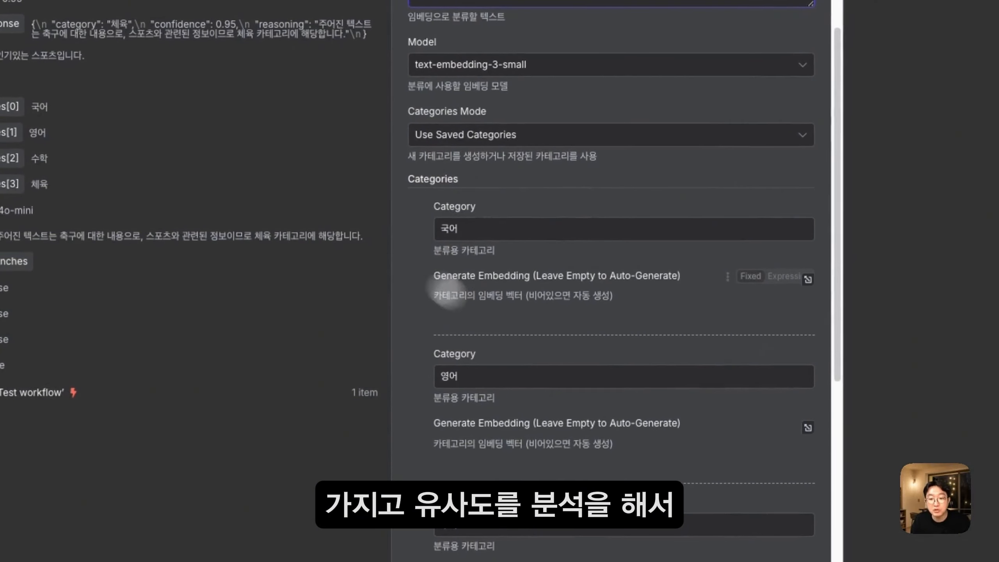
{"action": "scroll", "coordinate": [506, 444], "scroll_direction": "down", "scroll_amount": 8}
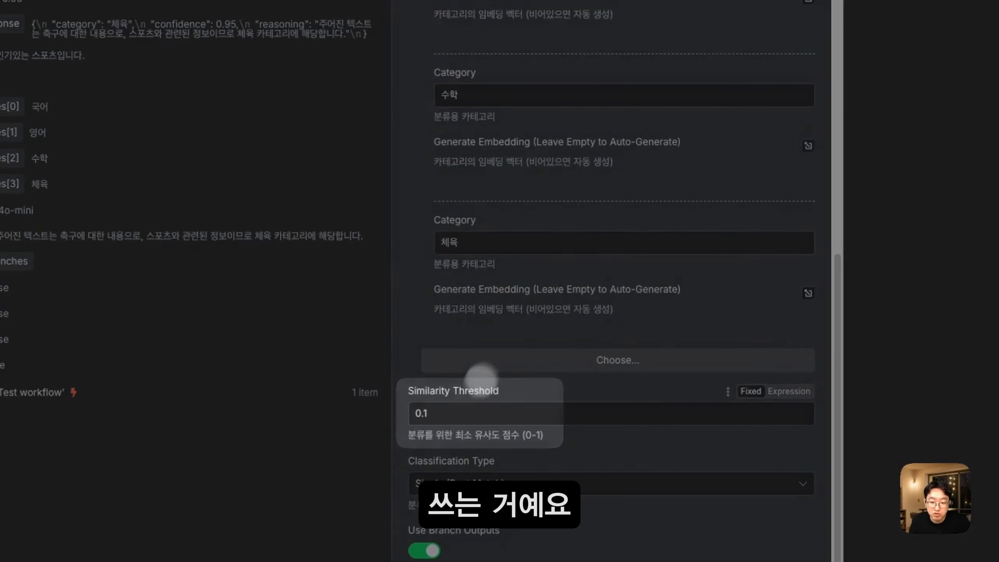
{"action": "left_click", "coordinate": [454, 416]}
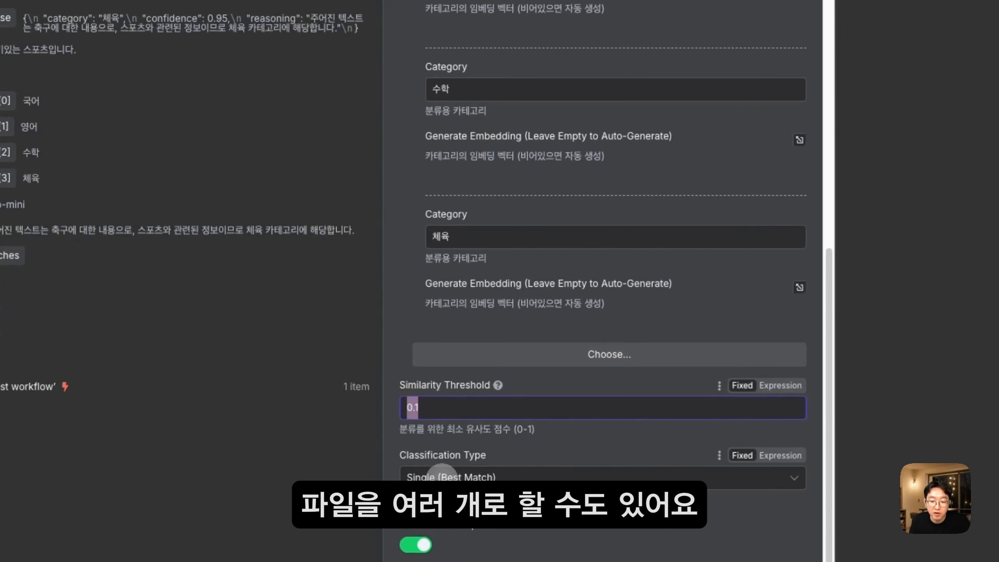
{"action": "scroll", "coordinate": [442, 470], "scroll_direction": "up", "scroll_amount": 5}
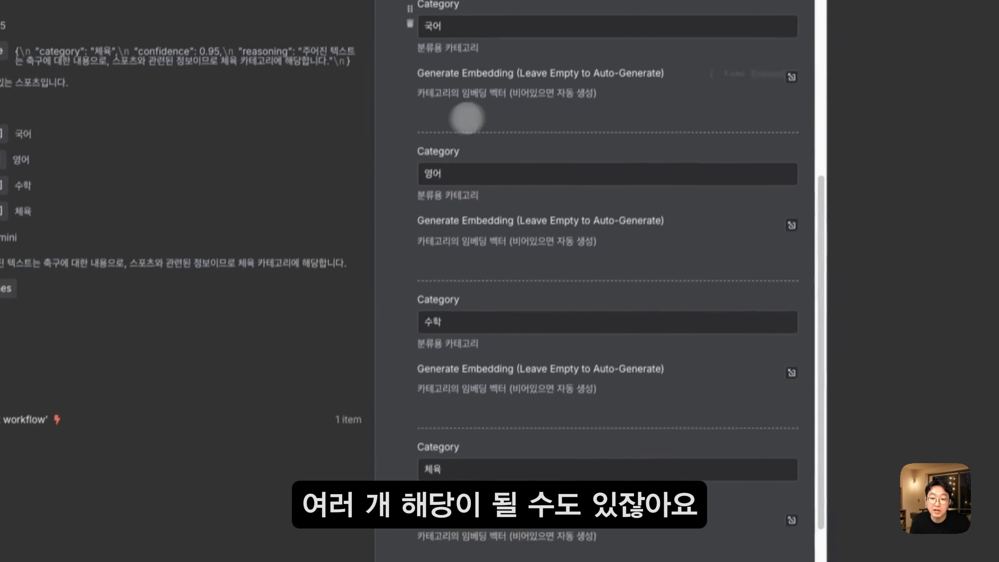
{"action": "scroll", "coordinate": [491, 415], "scroll_direction": "down", "scroll_amount": 5}
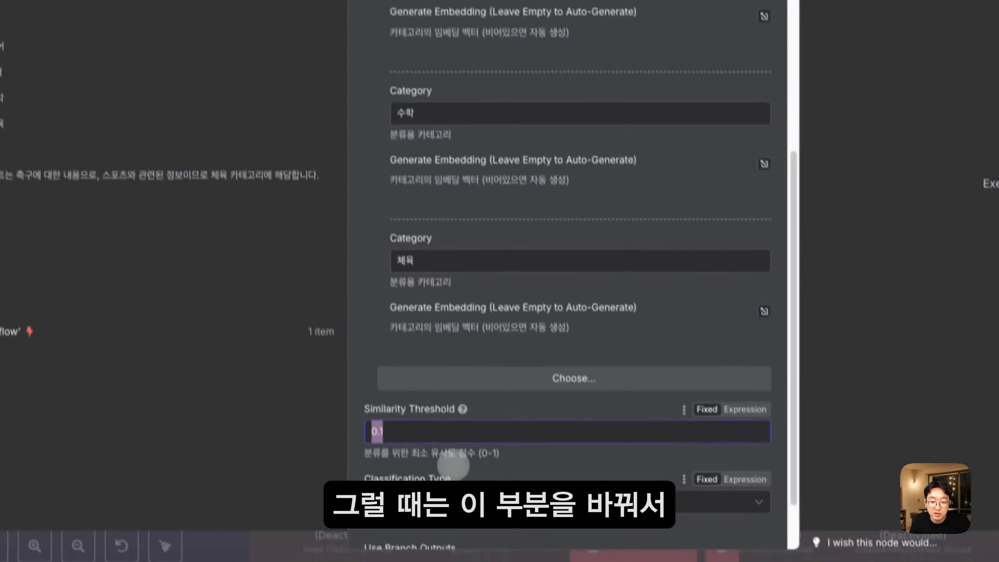
{"action": "left_click", "coordinate": [441, 447]}
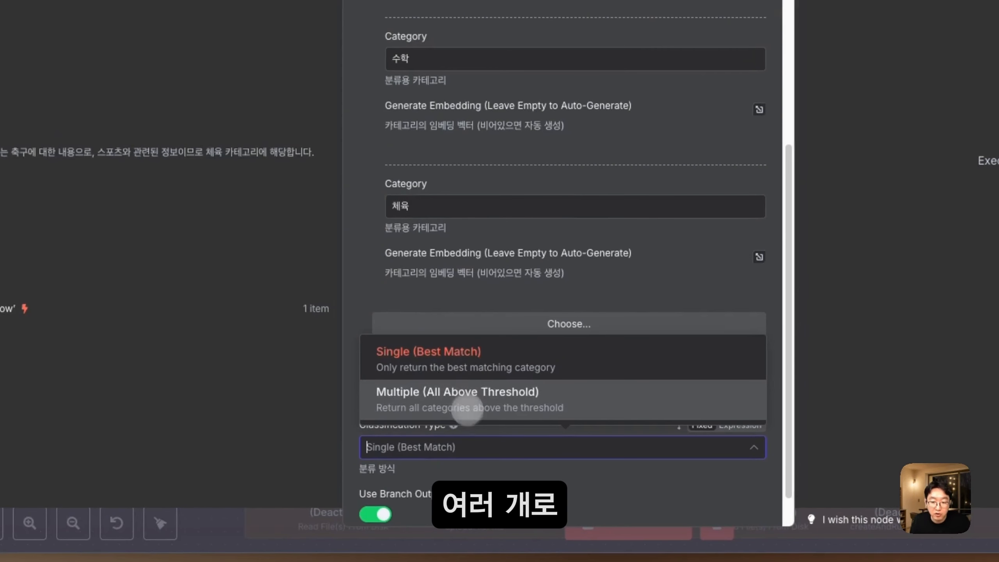
{"action": "left_click", "coordinate": [522, 467]}
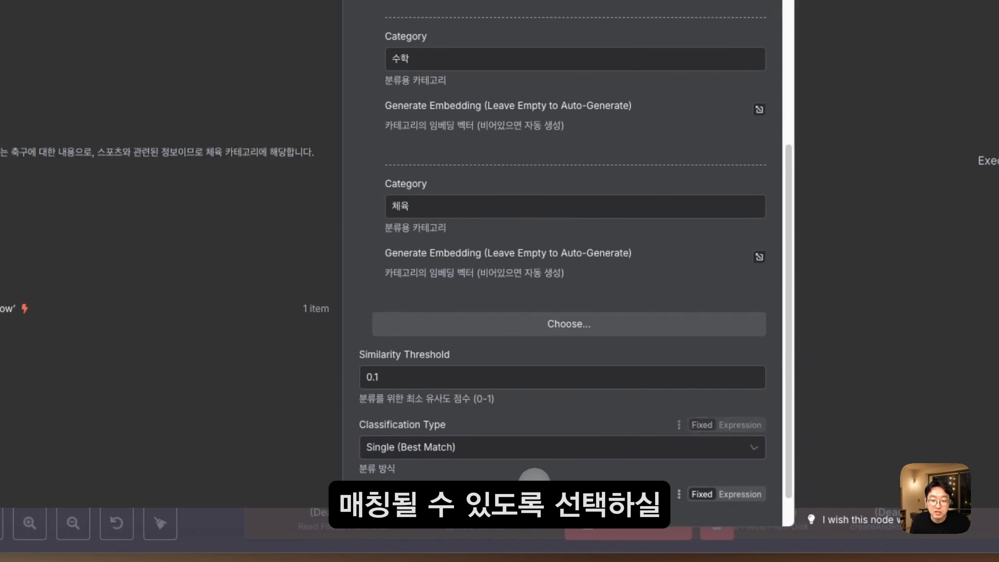
{"action": "scroll", "coordinate": [505, 474], "scroll_direction": "down", "scroll_amount": 1}
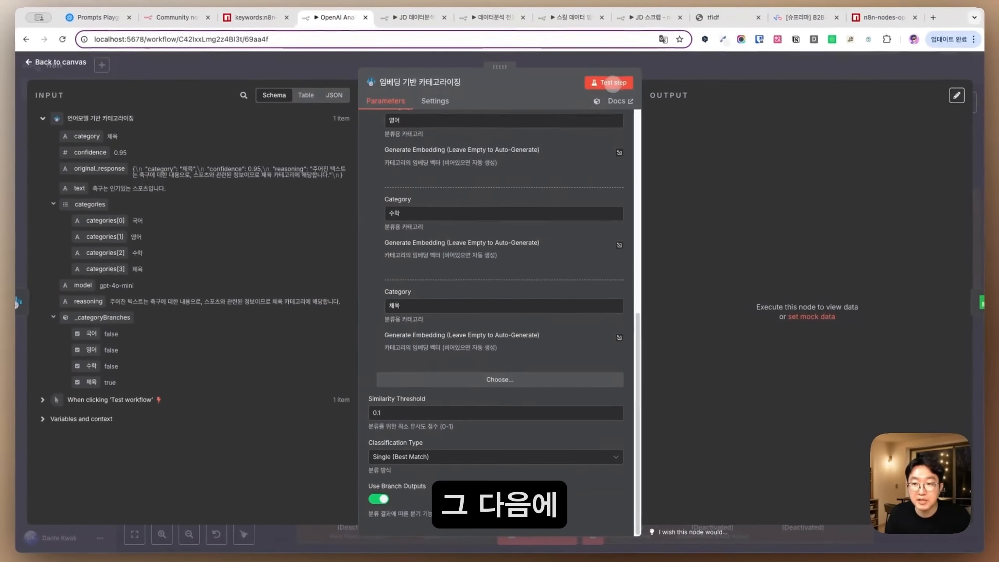
Step: Test the embedding-based classification node and examine the category and similarity values in its output
{"action": "left_click", "coordinate": [610, 84]}
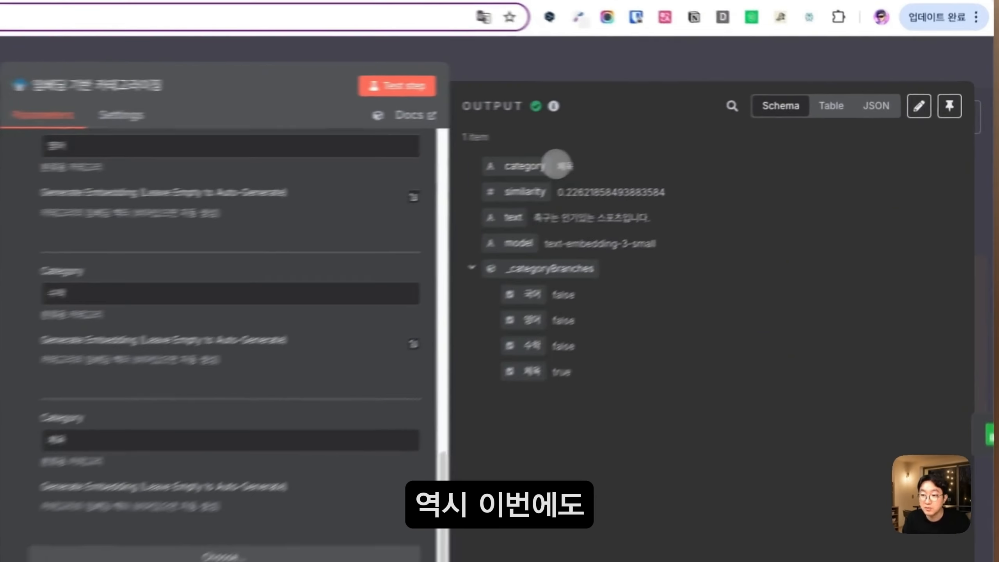
{"action": "left_click_drag", "start_coordinate": [708, 134], "coordinate": [722, 133]}
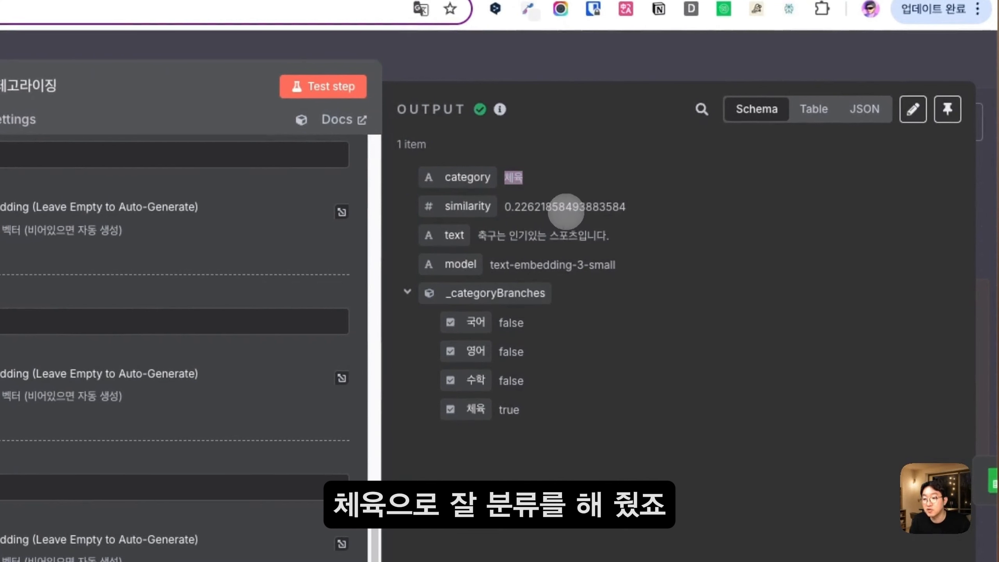
{"action": "left_click_drag", "start_coordinate": [504, 206], "coordinate": [645, 210]}
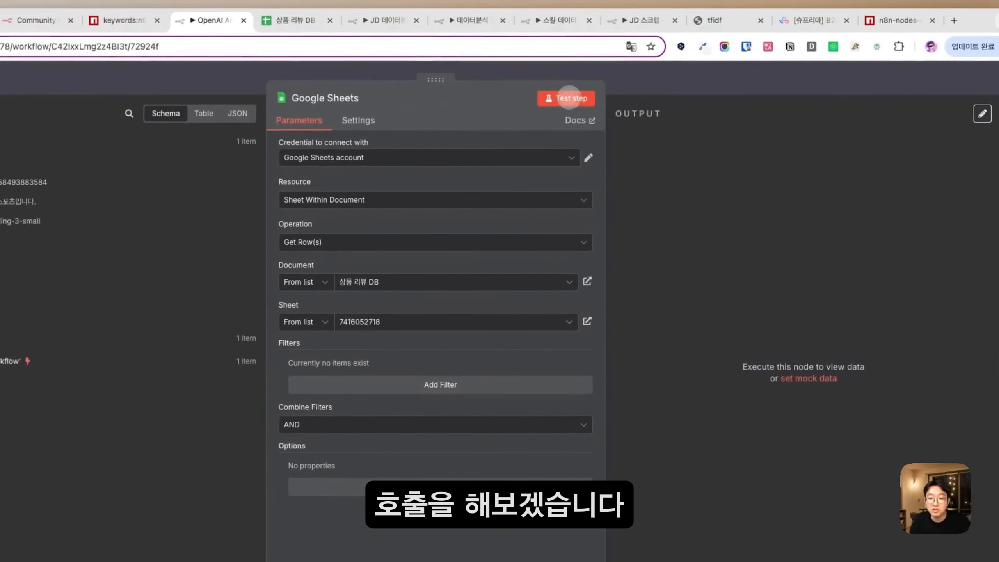
Step: Test the Google Sheets node to fetch the review rows from the 상품 리뷰 DB document
{"action": "left_click", "coordinate": [561, 99]}
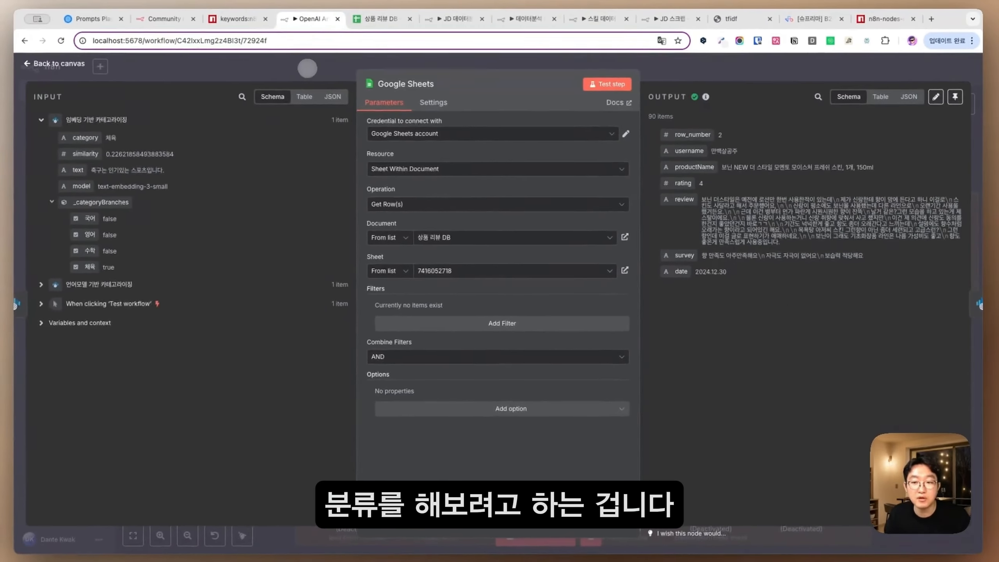
Step: Open the OpenAI Analytics1 node after Google Sheets and check that its Target Text uses the review field, {{ $json.review }}
{"action": "left_click", "coordinate": [308, 67]}
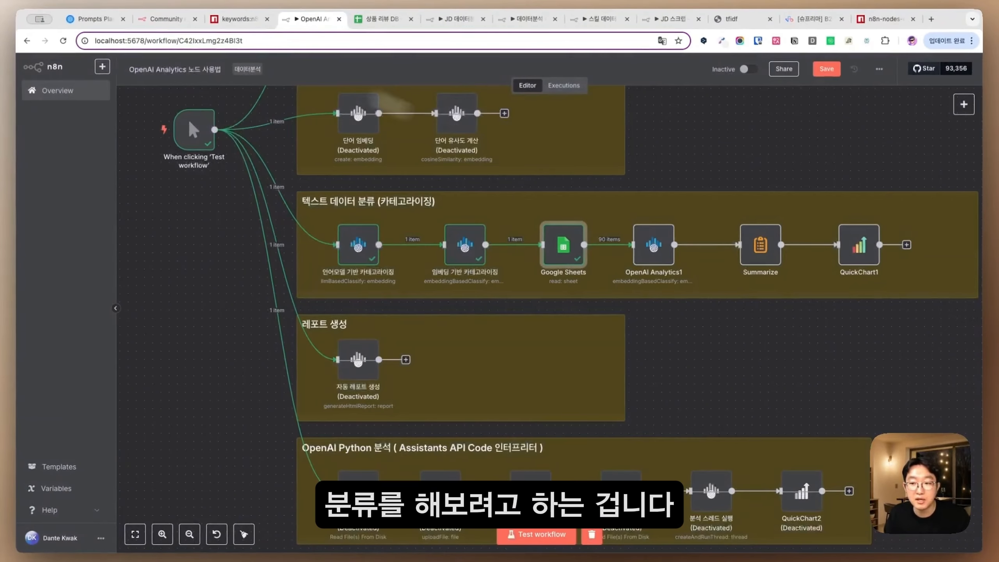
{"action": "scroll", "coordinate": [680, 250], "scroll_direction": "right", "scroll_amount": 3}
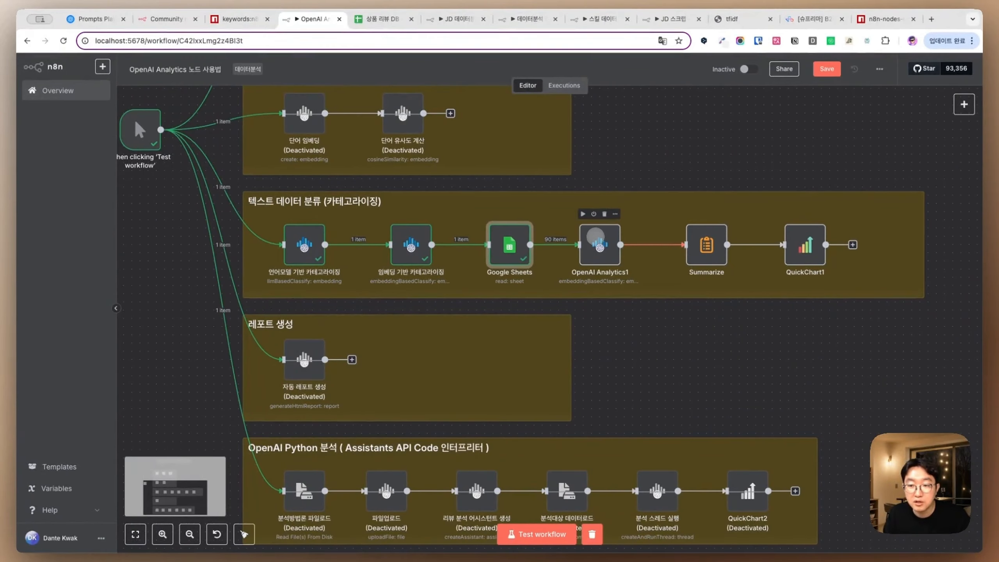
{"action": "double_click", "coordinate": [595, 236]}
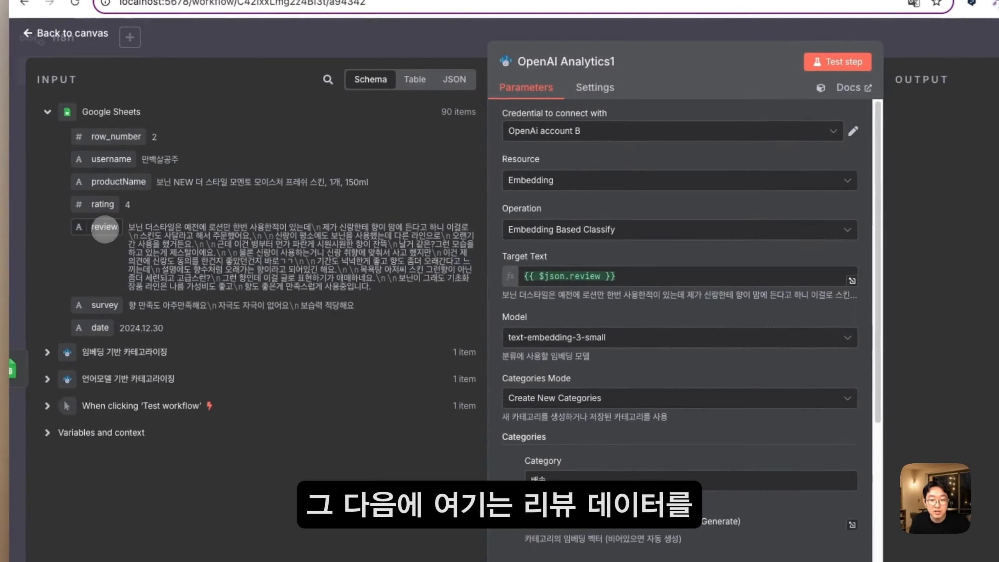
{"action": "left_click_drag", "start_coordinate": [421, 149], "coordinate": [582, 272]}
Step: Review the node's embedding model, Categories Mode and category entries from 배송 to 기타사항
{"action": "scroll", "coordinate": [581, 271], "scroll_direction": "down", "scroll_amount": 1}
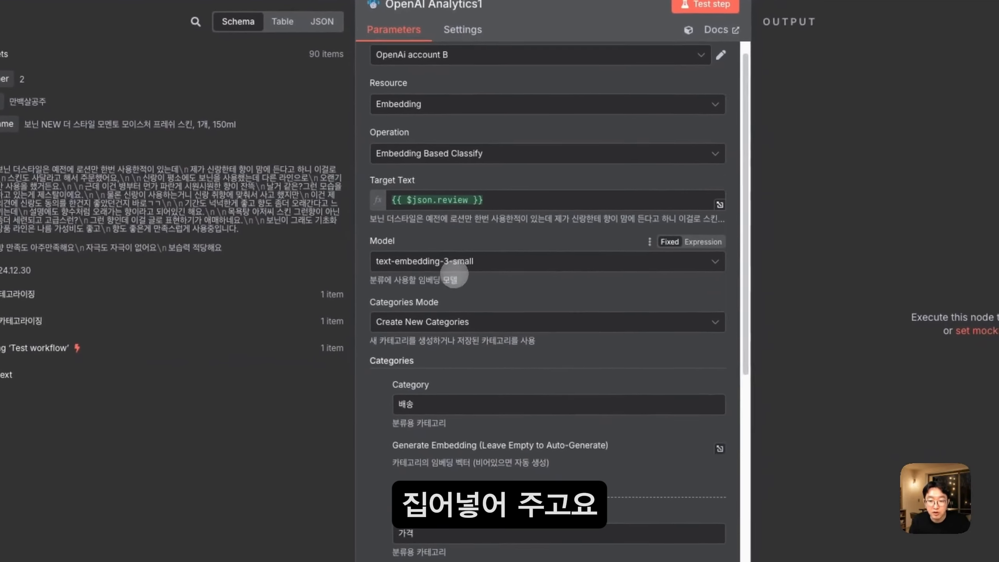
{"action": "scroll", "coordinate": [591, 334], "scroll_direction": "down", "scroll_amount": 1}
{"action": "scroll", "coordinate": [464, 279], "scroll_direction": "down", "scroll_amount": 4}
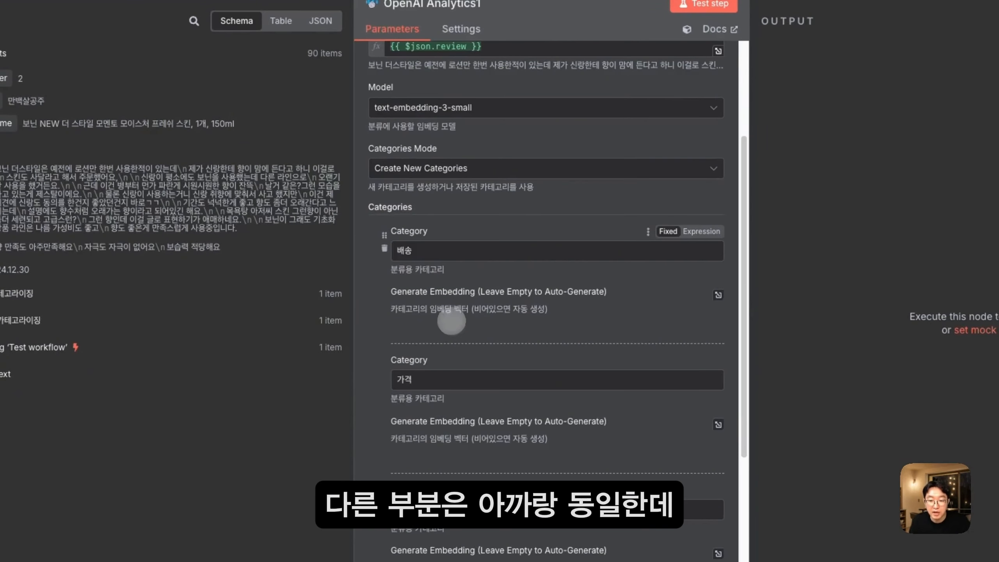
{"action": "scroll", "coordinate": [458, 220], "scroll_direction": "down", "scroll_amount": 4}
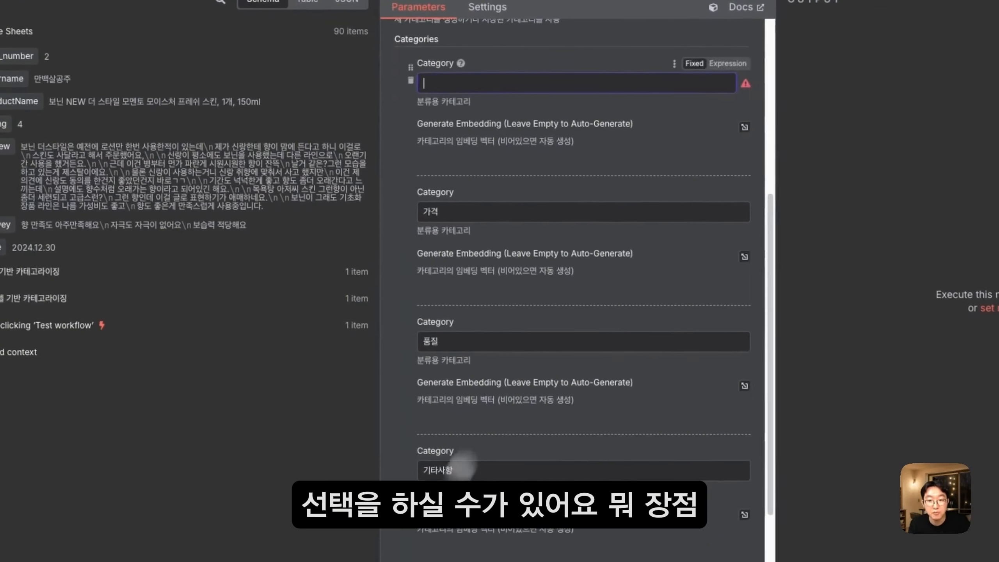
Step: Try 장점 and 단점 as the first two category names, and restore them to 배송 and 가격
{"action": "type", "text": "ㅈ장점"}
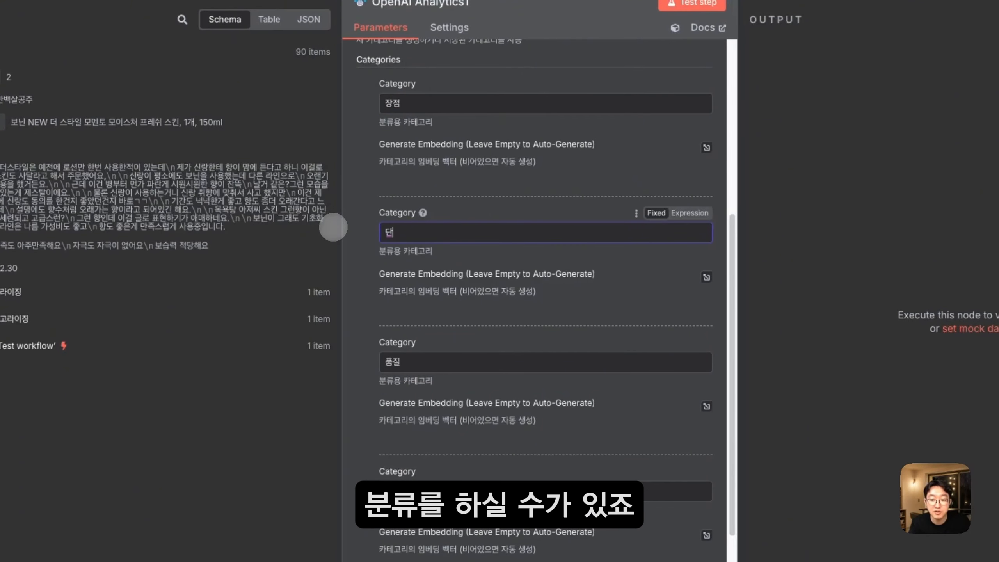
{"action": "key", "text": "BackSpace"}
{"action": "type", "text": "재"}
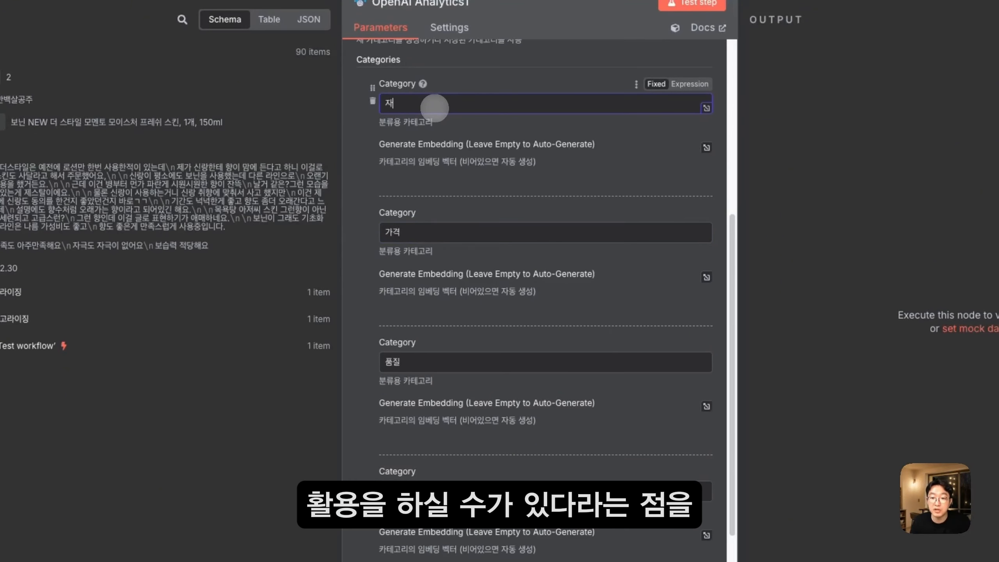
{"action": "key", "text": "BackSpace"}
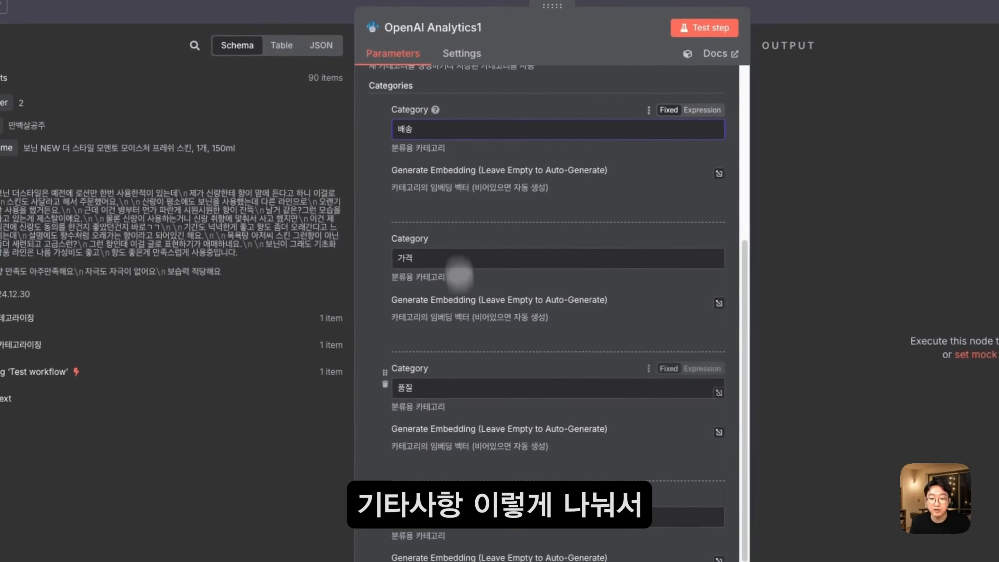
Step: Check the OpenAI Analytics1 node's categories and classification settings, and run the node on the reviews
{"action": "scroll", "coordinate": [474, 432], "scroll_direction": "up", "scroll_amount": 1}
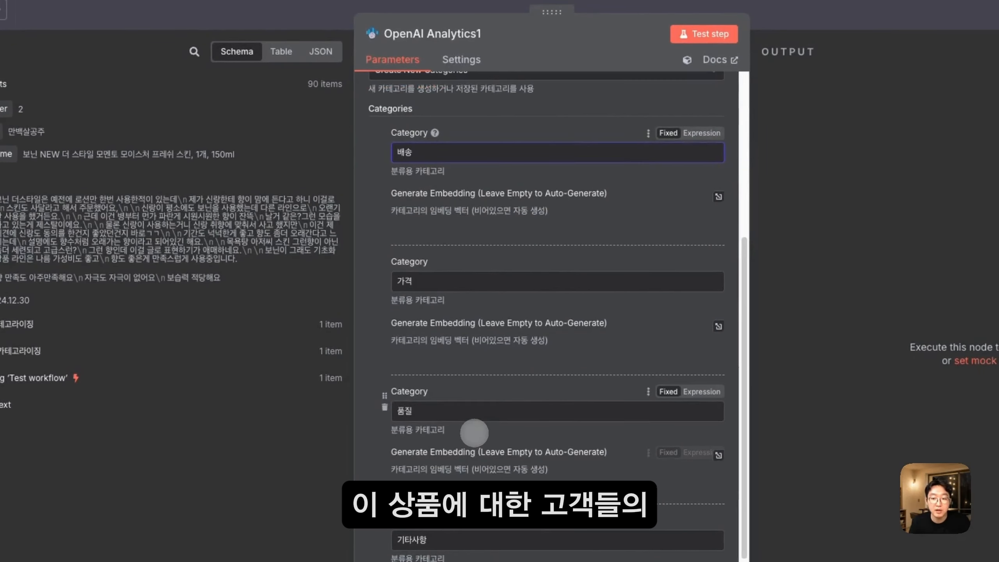
{"action": "scroll", "coordinate": [643, 538], "scroll_direction": "down", "scroll_amount": 1}
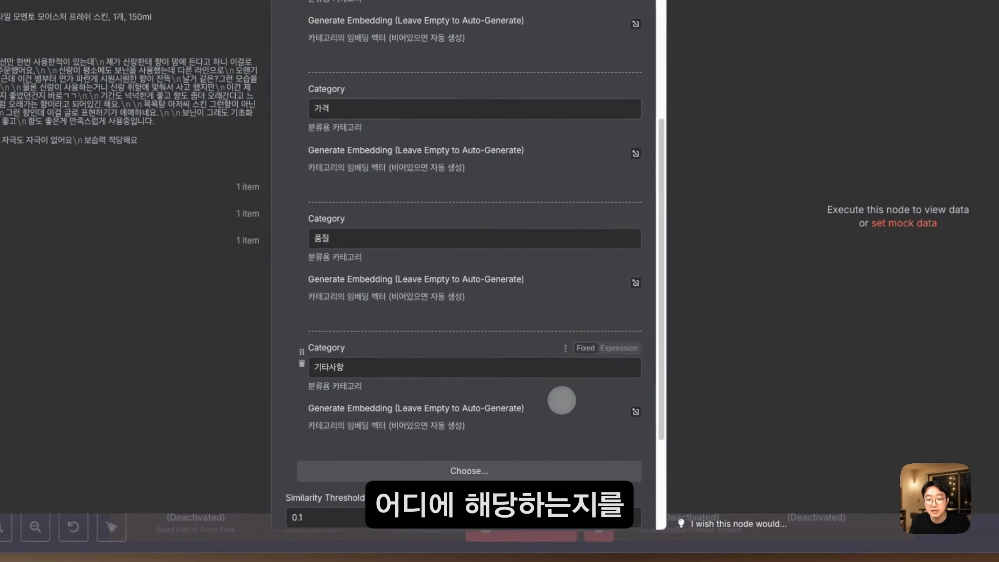
{"action": "scroll", "coordinate": [562, 400], "scroll_direction": "down", "scroll_amount": 4}
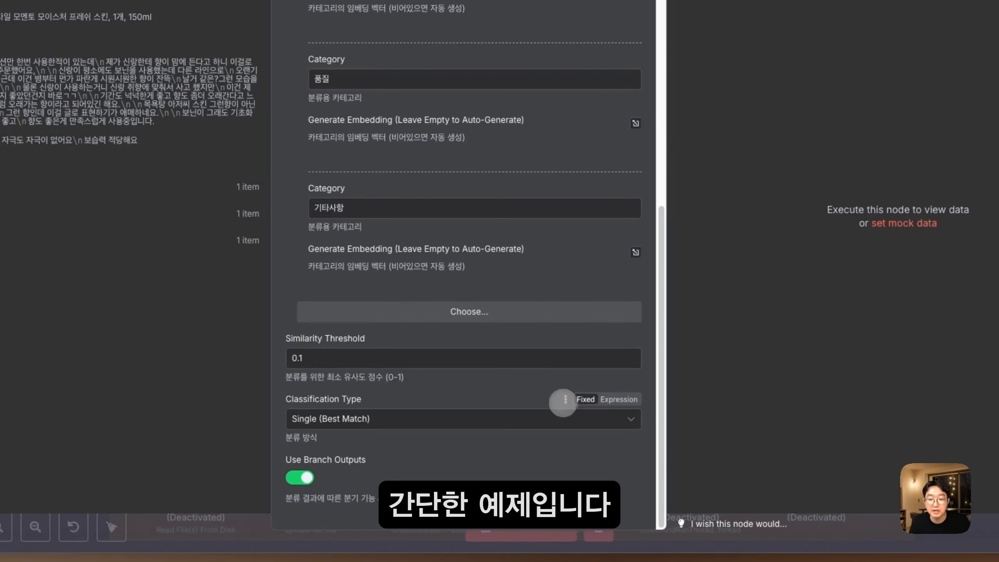
{"action": "scroll", "coordinate": [563, 402], "scroll_direction": "up", "scroll_amount": 5}
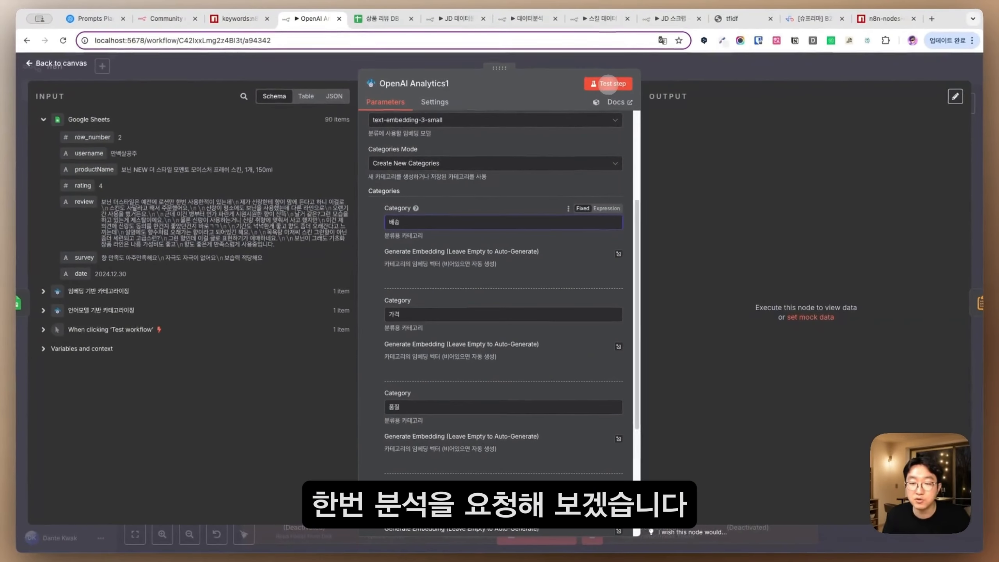
{"action": "left_click", "coordinate": [608, 84]}
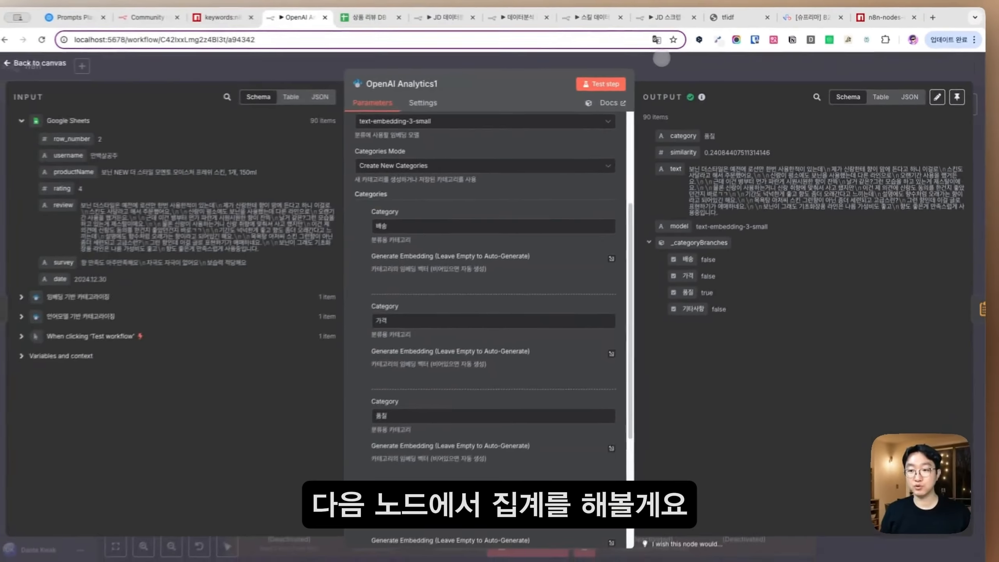
Step: Look up Summarize in the node search, and open the settings of the existing Summarize node following OpenAI Analytics1
{"action": "left_click", "coordinate": [412, 57]}
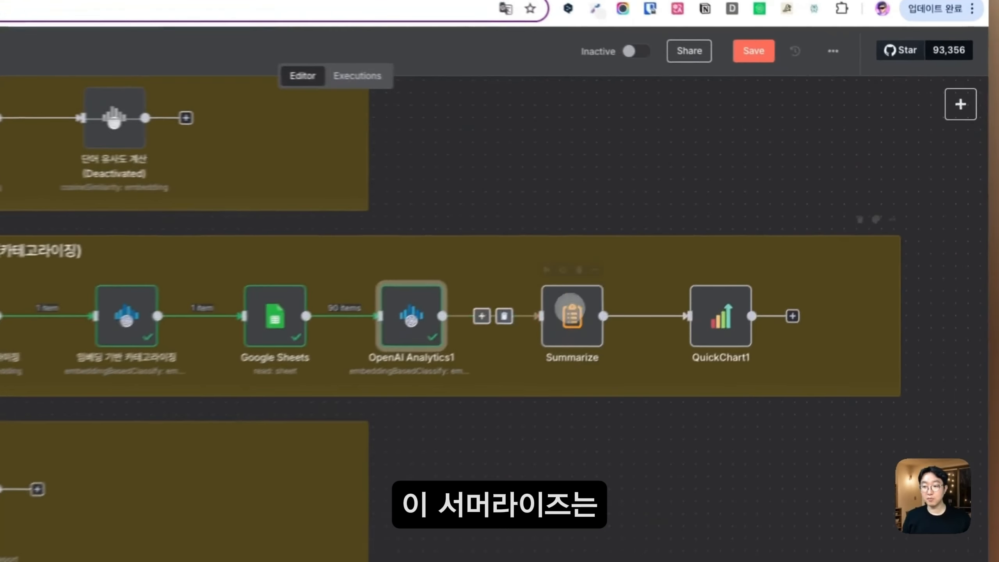
{"action": "key", "text": "Tab"}
{"action": "type", "text": "summ"}
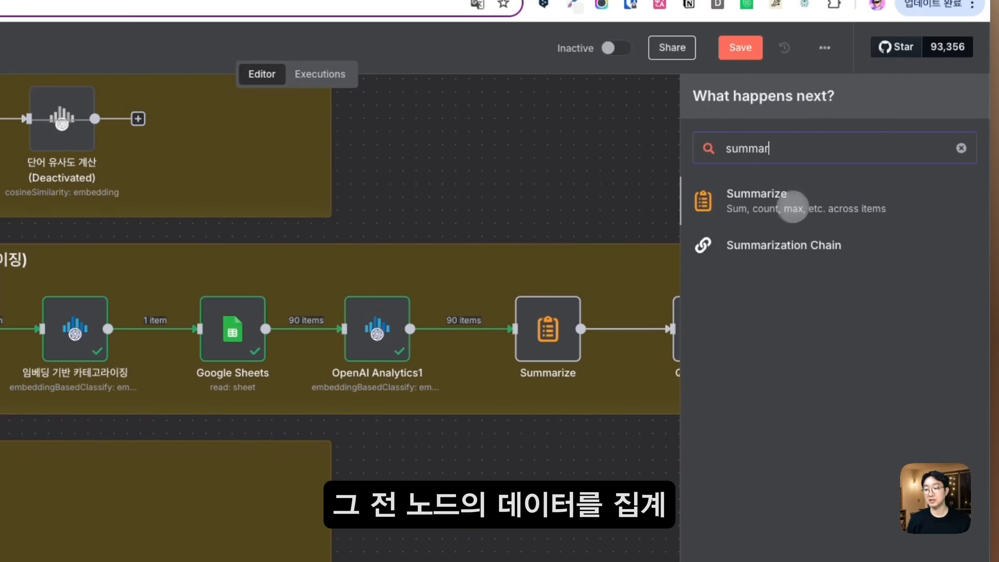
{"action": "left_click", "coordinate": [766, 216]}
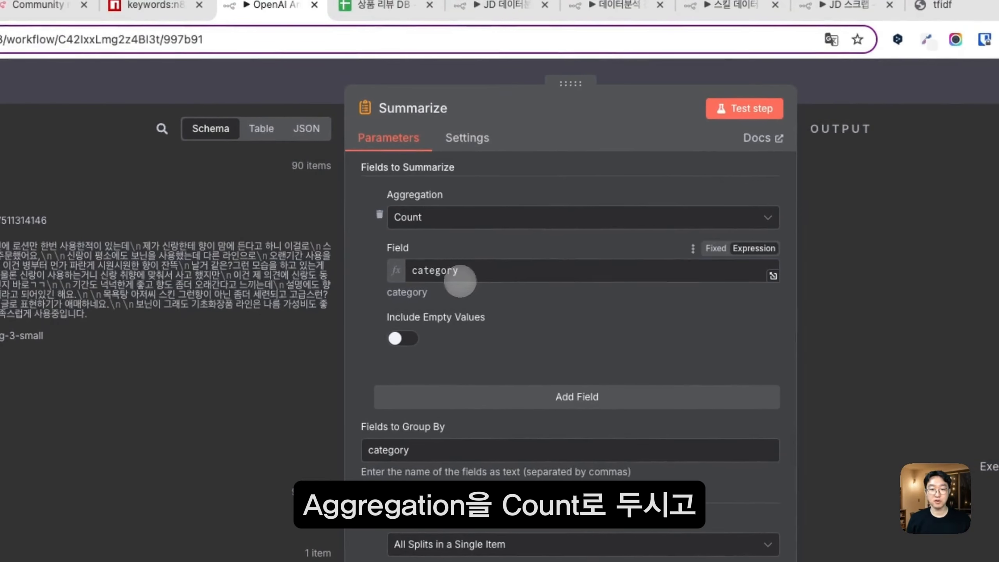
Step: Examine the Summarize node's Count aggregation, its category field and the Fields to Group By setting
{"action": "left_click", "coordinate": [464, 276]}
{"action": "left_click", "coordinate": [578, 239]}
{"action": "left_click_drag", "start_coordinate": [480, 272], "coordinate": [342, 273]}
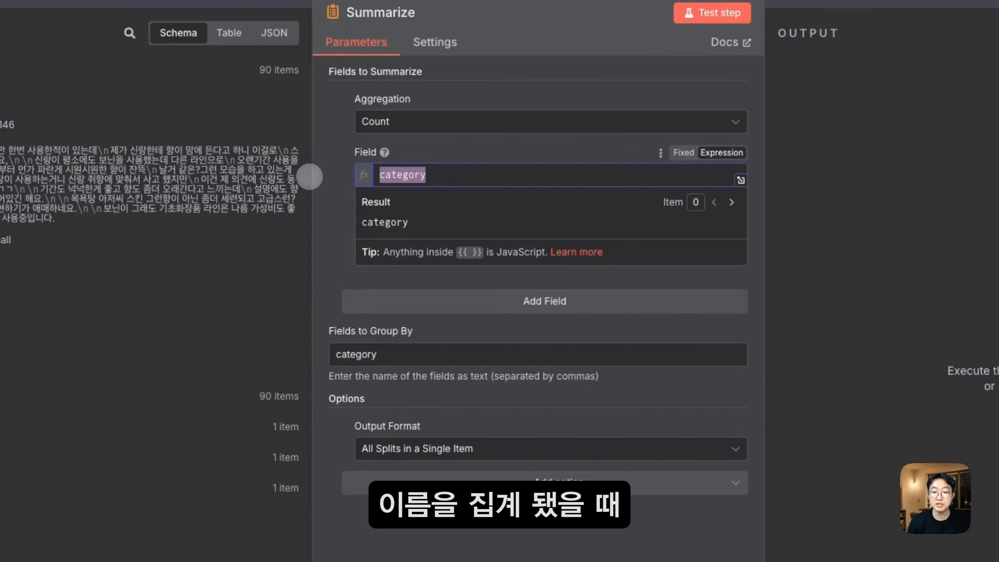
{"action": "left_click", "coordinate": [454, 151]}
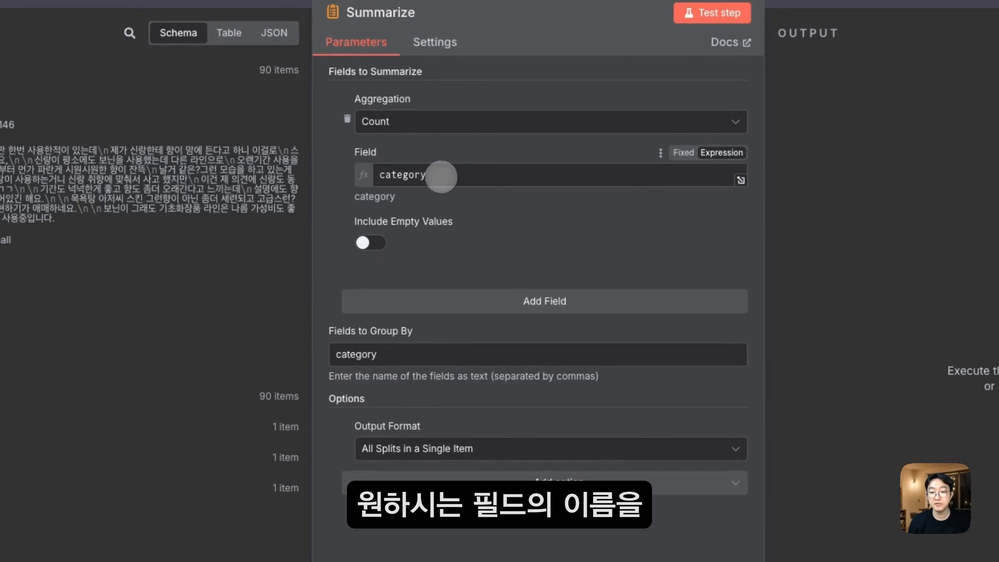
{"action": "left_click_drag", "start_coordinate": [439, 174], "coordinate": [330, 177]}
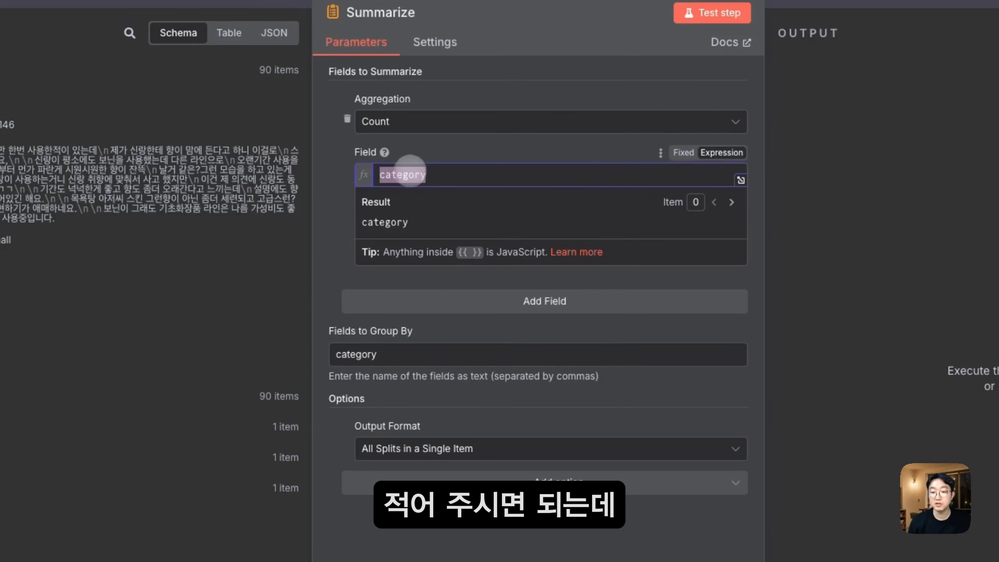
{"action": "left_click", "coordinate": [446, 152]}
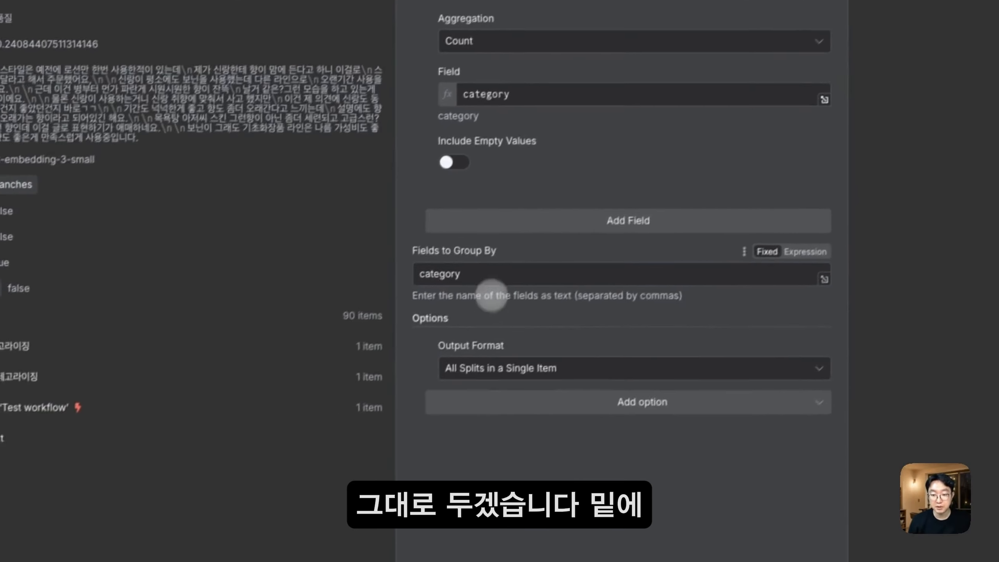
{"action": "left_click", "coordinate": [405, 359]}
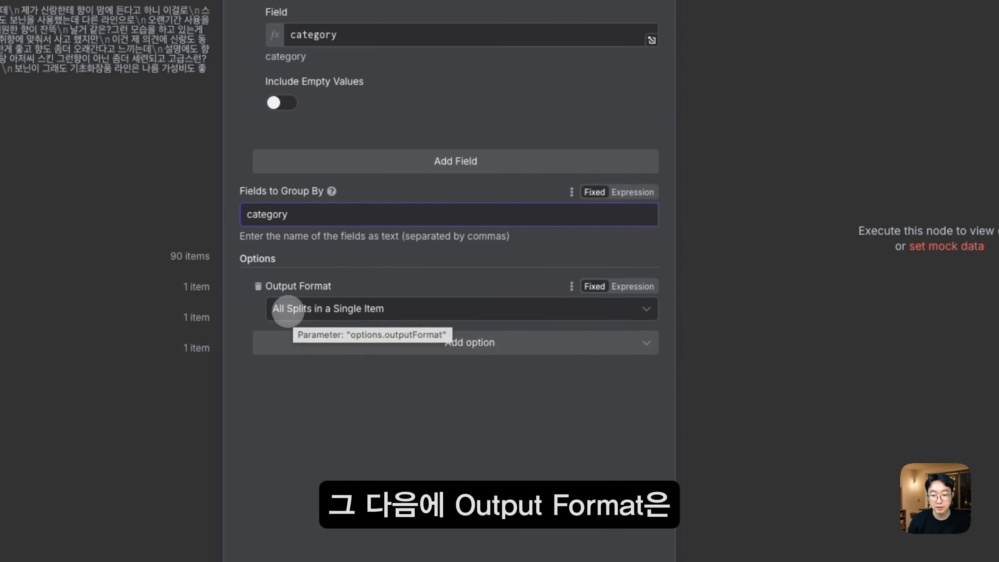
Step: Select All Splits in a Single Item as the Summarize node's output format, and run the node
{"action": "left_click", "coordinate": [287, 311]}
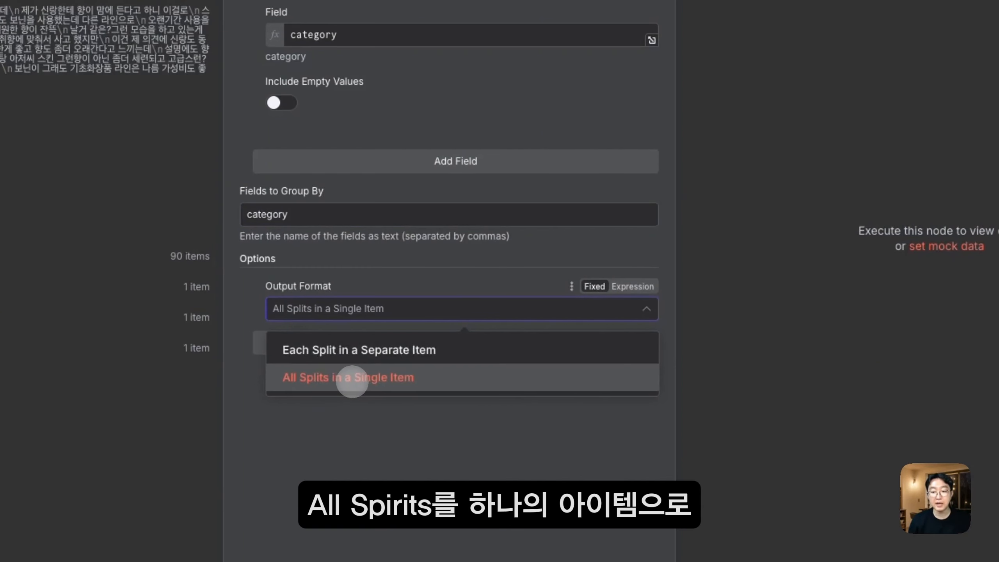
{"action": "left_click", "coordinate": [361, 378]}
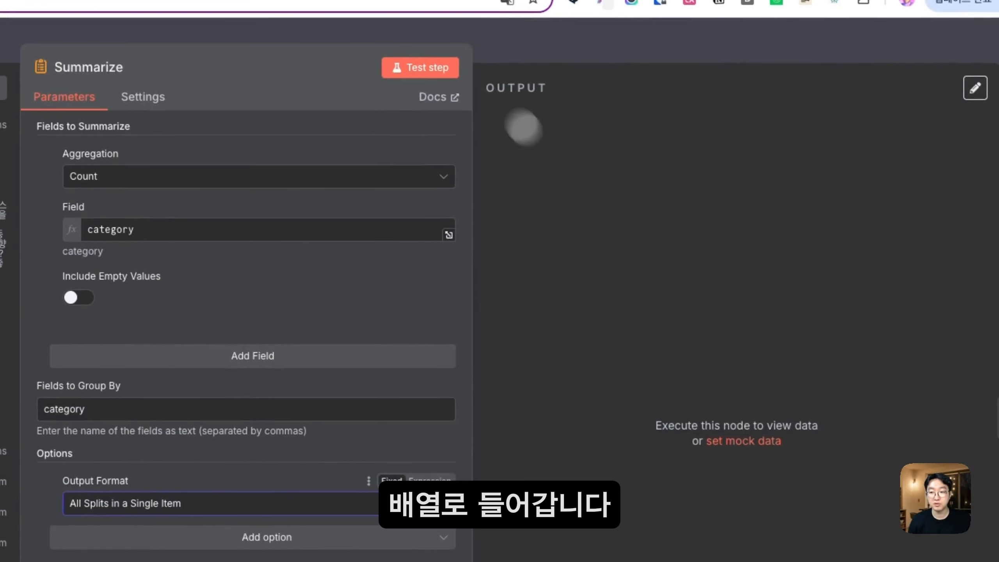
{"action": "left_click", "coordinate": [438, 69]}
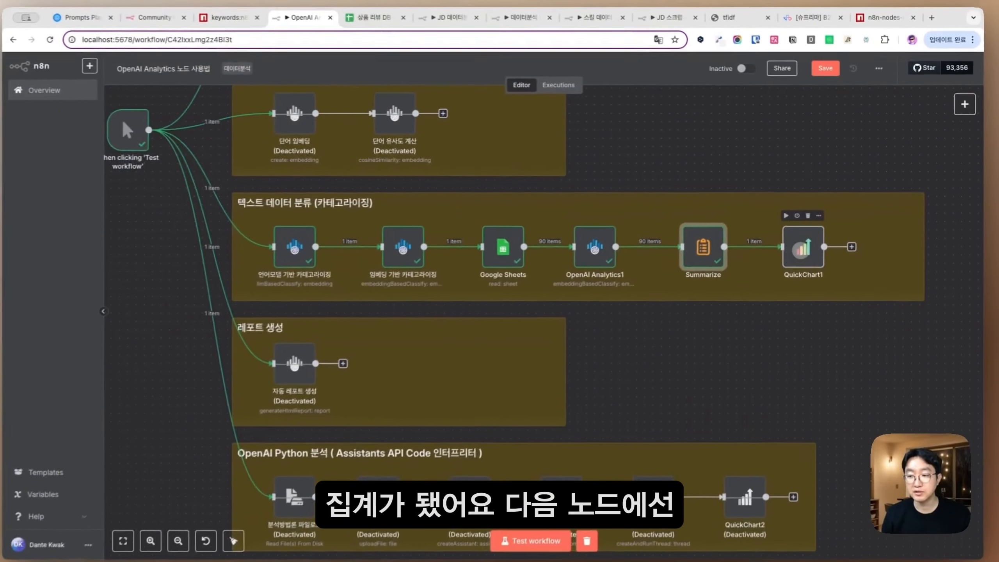
Step: Open the QuickChart1 node and examine its Labels Array and Data expressions and its background color and label options
{"action": "double_click", "coordinate": [792, 245]}
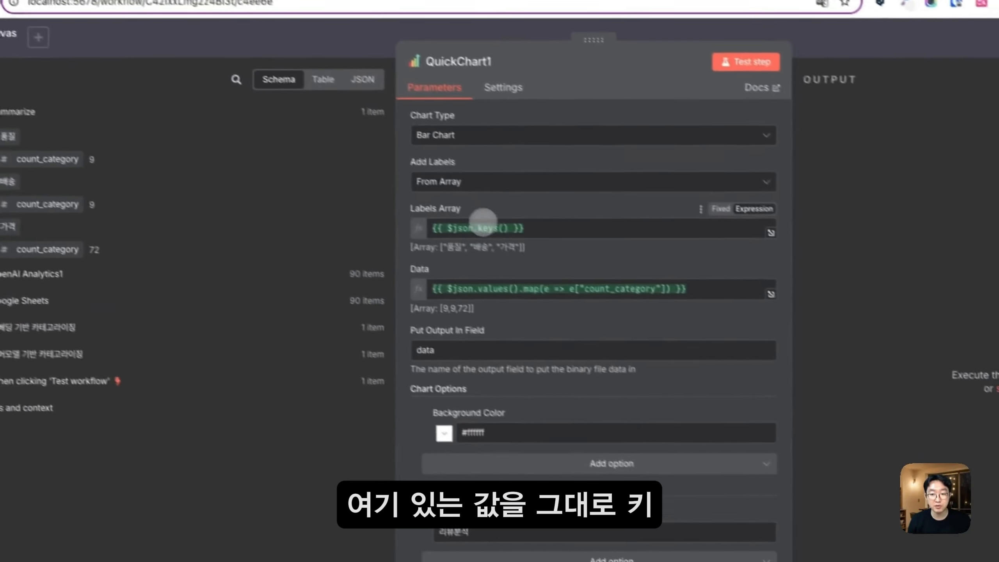
{"action": "left_click", "coordinate": [496, 289]}
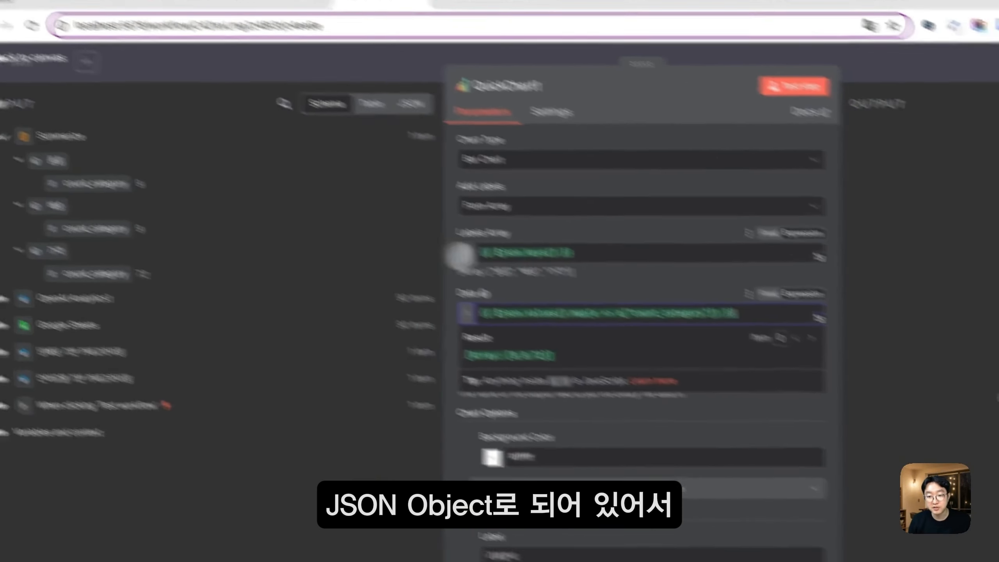
{"action": "left_click", "coordinate": [651, 332]}
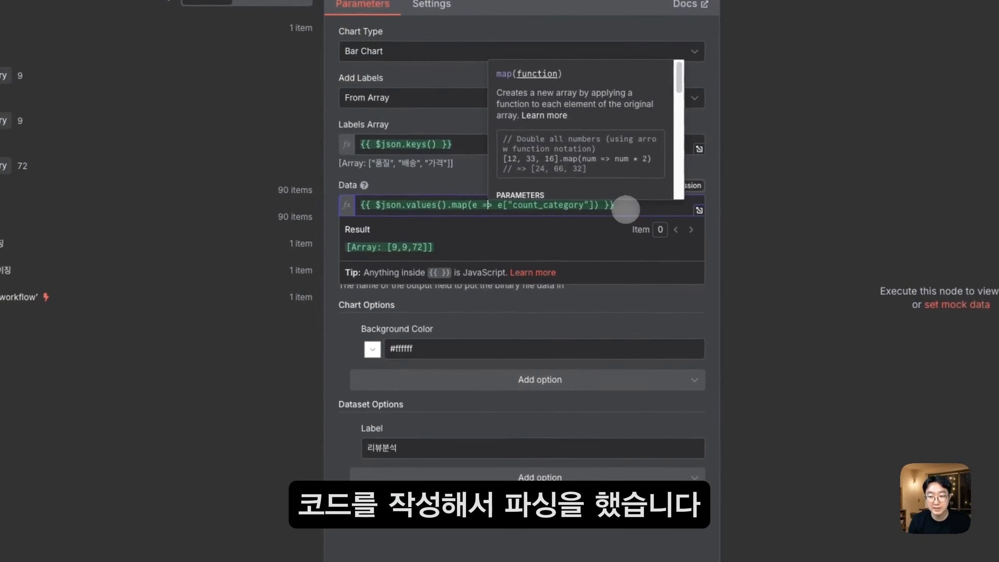
{"action": "left_click", "coordinate": [626, 208]}
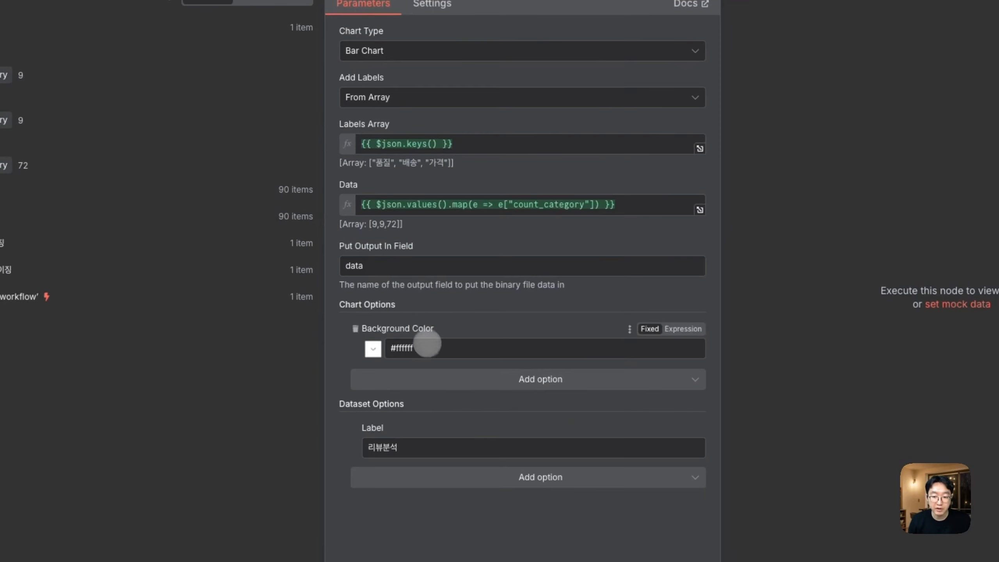
{"action": "left_click_drag", "start_coordinate": [424, 346], "coordinate": [375, 349]}
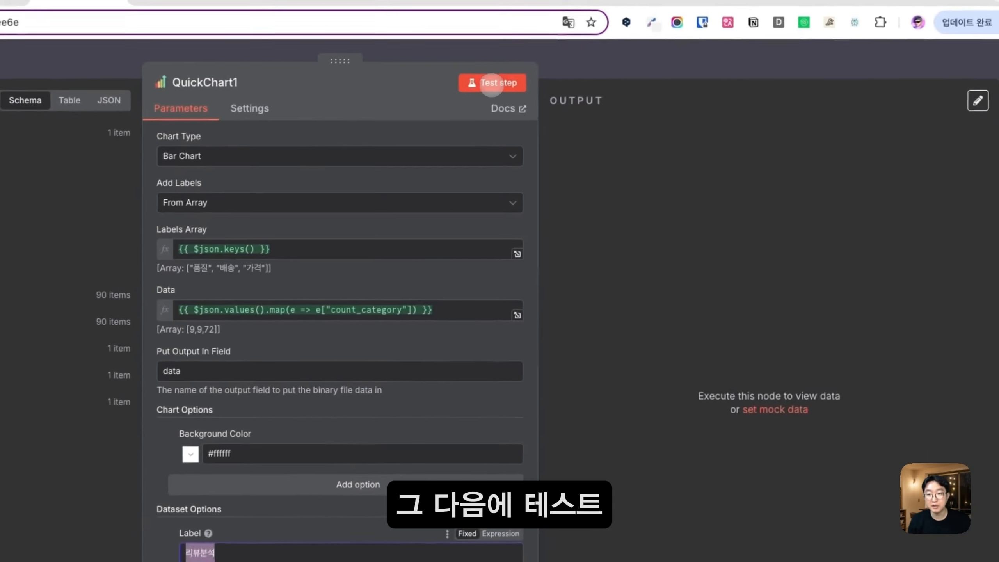
Step: Run the QuickChart1 node and view the generated bar chart image, closing the node when done
{"action": "left_click", "coordinate": [491, 84]}
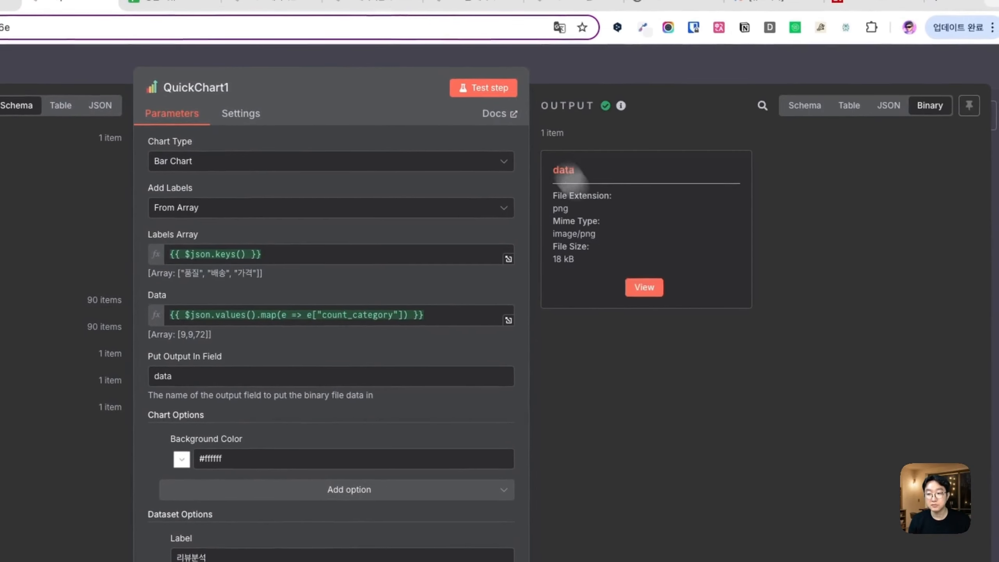
{"action": "left_click", "coordinate": [650, 282]}
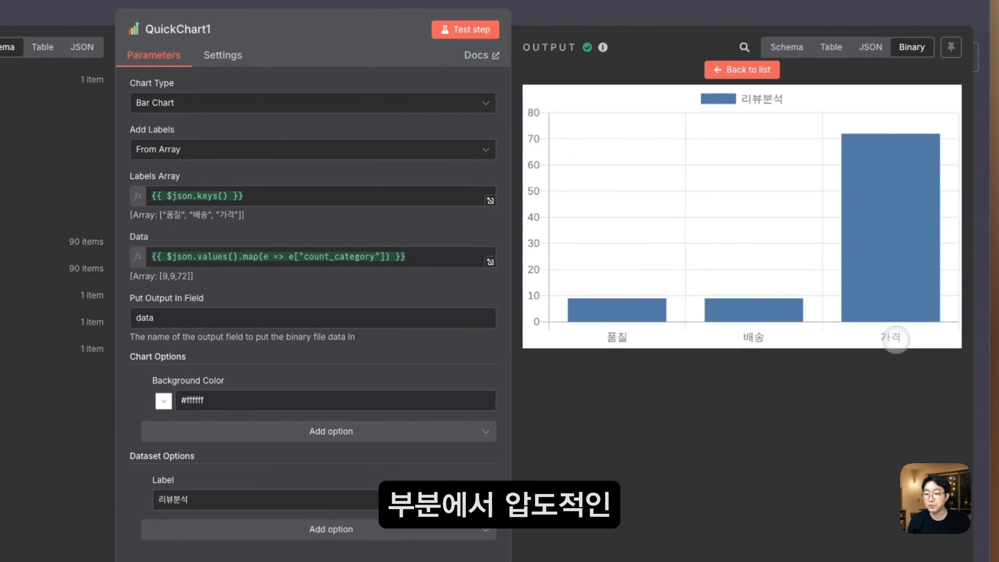
{"action": "key", "text": "Escape"}
Step: Look up OpenAI Analytics in the node search from the report section, and open the 자동 레포트 생성 node's settings
{"action": "scroll", "coordinate": [679, 341], "scroll_direction": "down", "scroll_amount": 3}
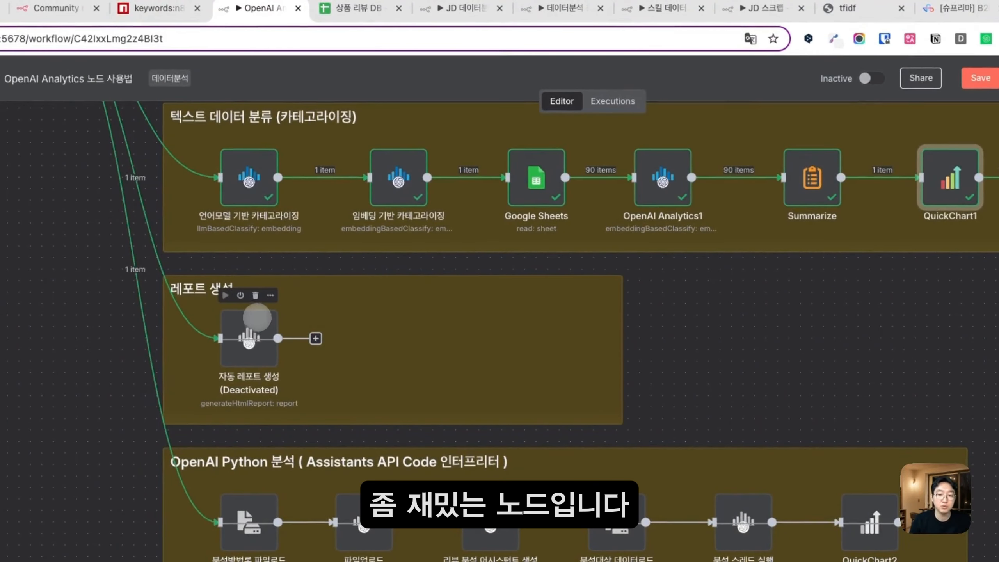
{"action": "left_click", "coordinate": [315, 338]}
{"action": "type", "text": "openai"}
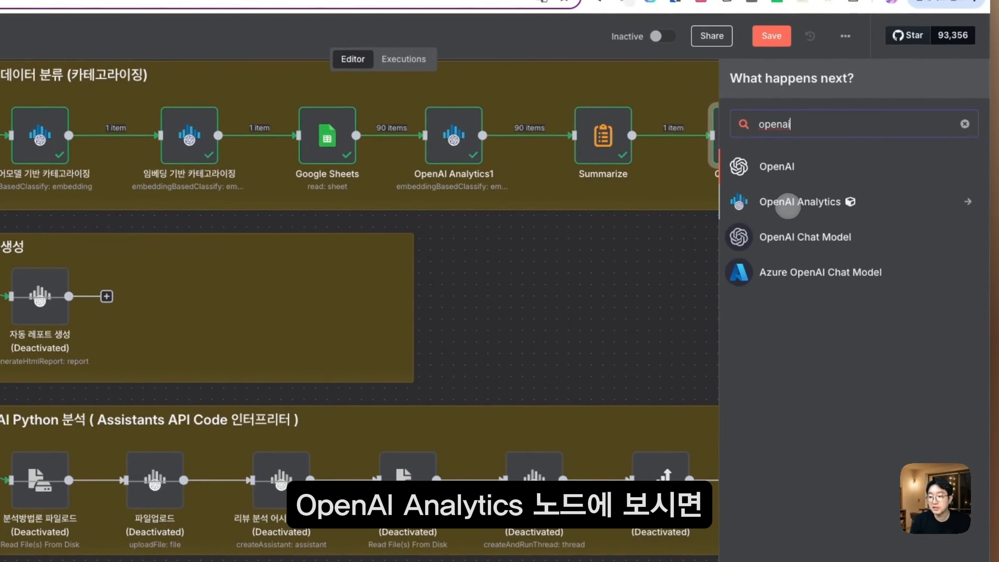
{"action": "left_click", "coordinate": [787, 205]}
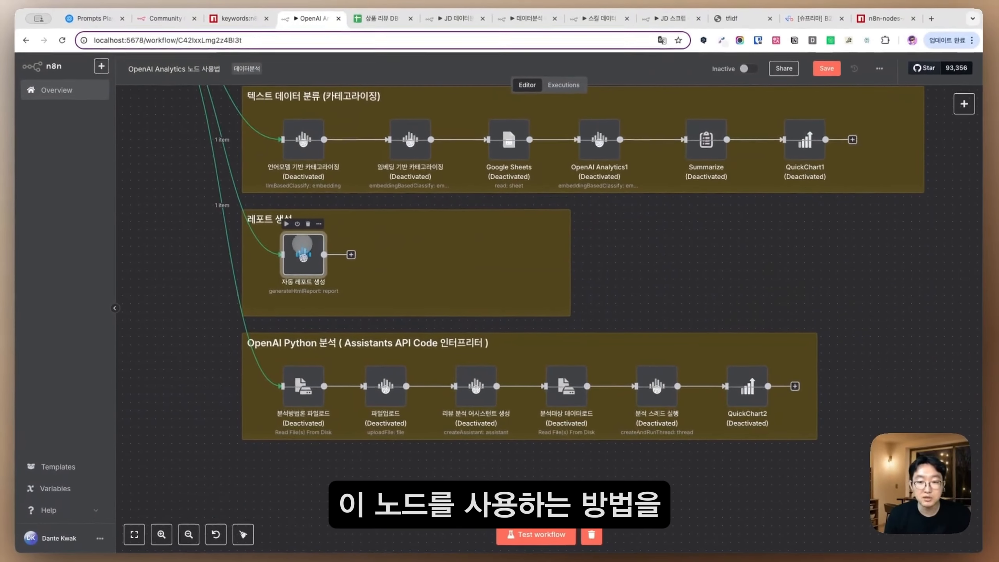
{"action": "double_click", "coordinate": [304, 244]}
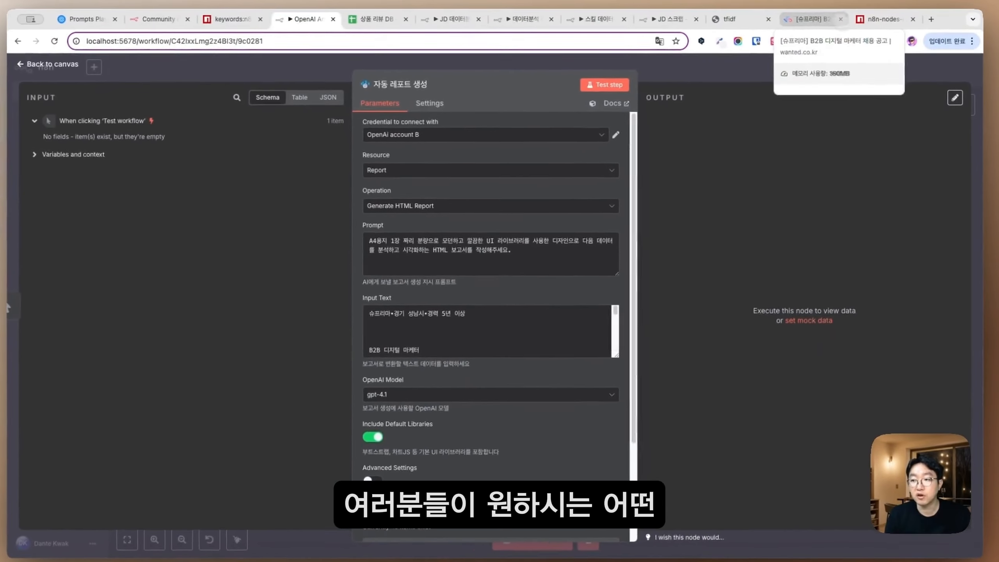
Step: Switch to the Suprema job posting in the browser, clear the page's text selection and go to the Wanted home page
{"action": "left_click", "coordinate": [811, 19]}
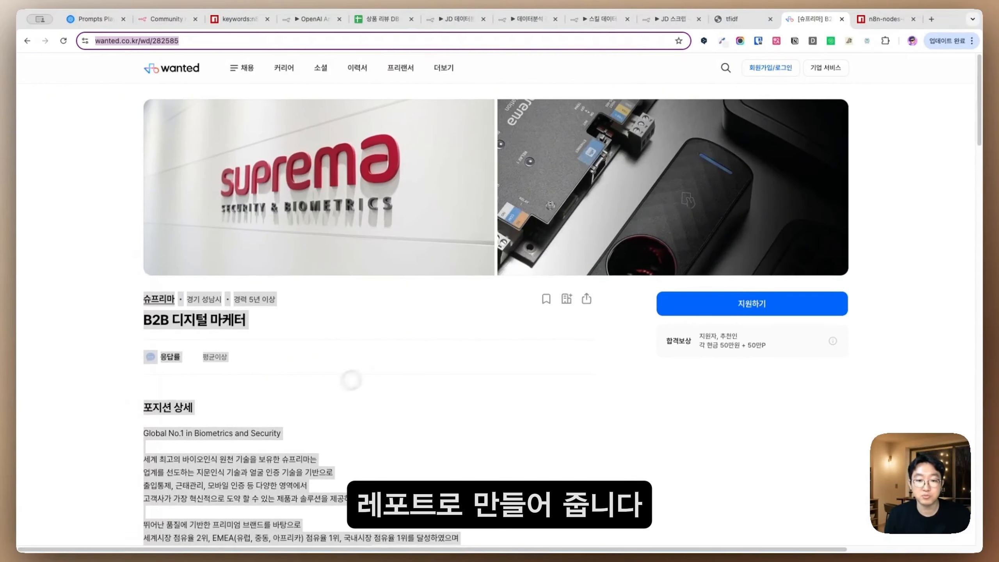
{"action": "left_click", "coordinate": [327, 392]}
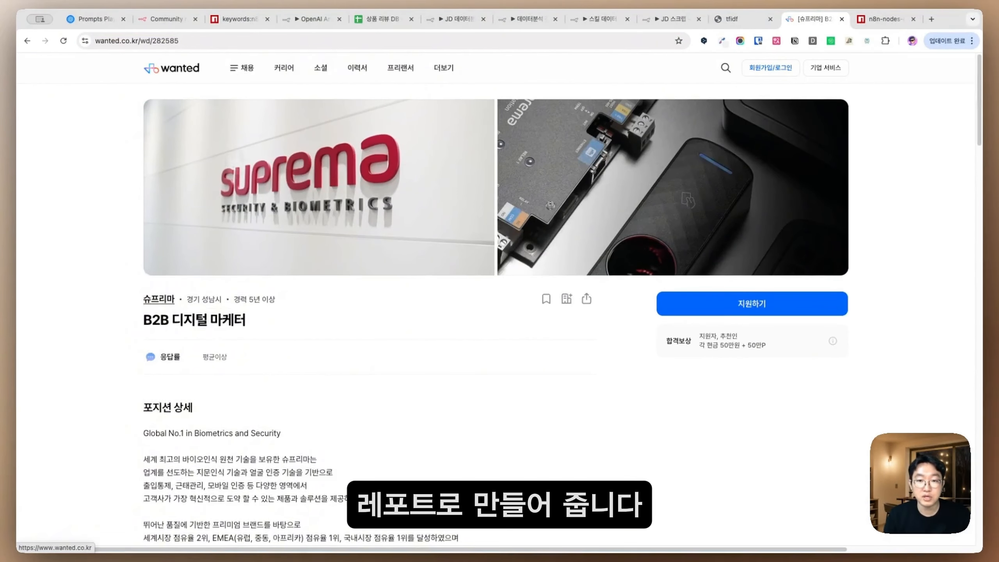
{"action": "left_click", "coordinate": [169, 70]}
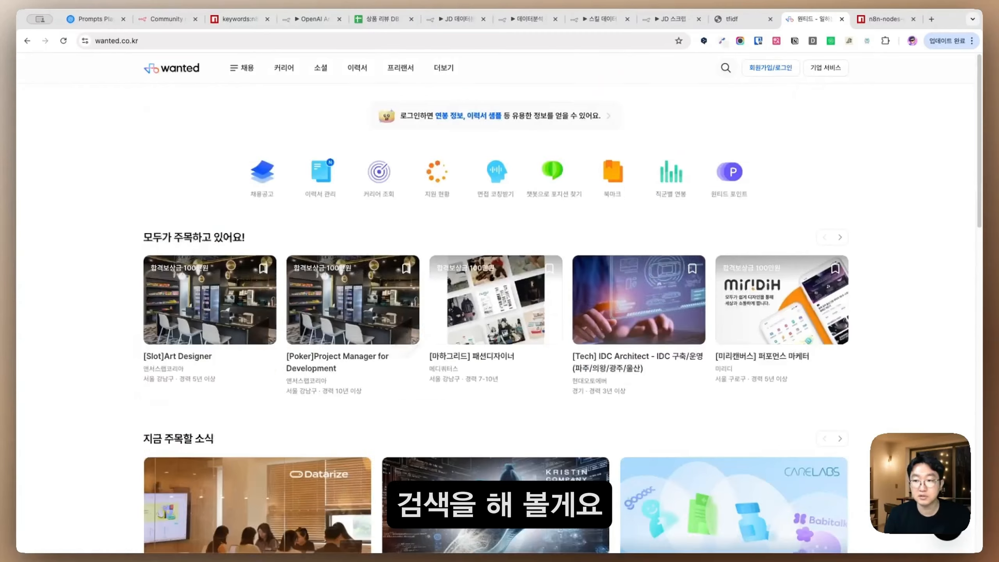
Step: Search Wanted for 마케터 and look through the matching positions
{"action": "left_click", "coordinate": [725, 67]}
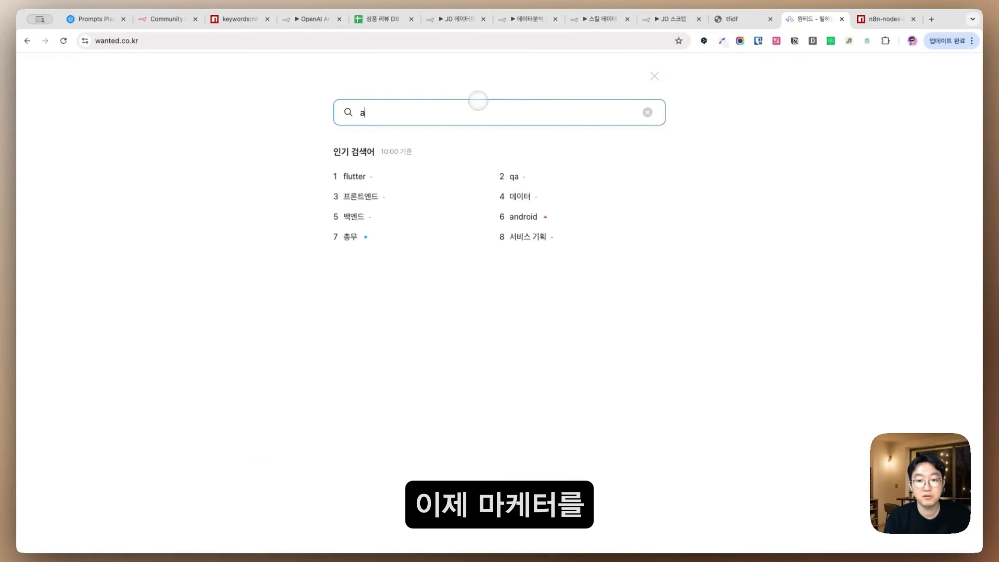
{"action": "type", "text": "마케터"}
{"action": "key", "text": "Return"}
{"action": "scroll", "coordinate": [497, 279], "scroll_direction": "down", "scroll_amount": 3}
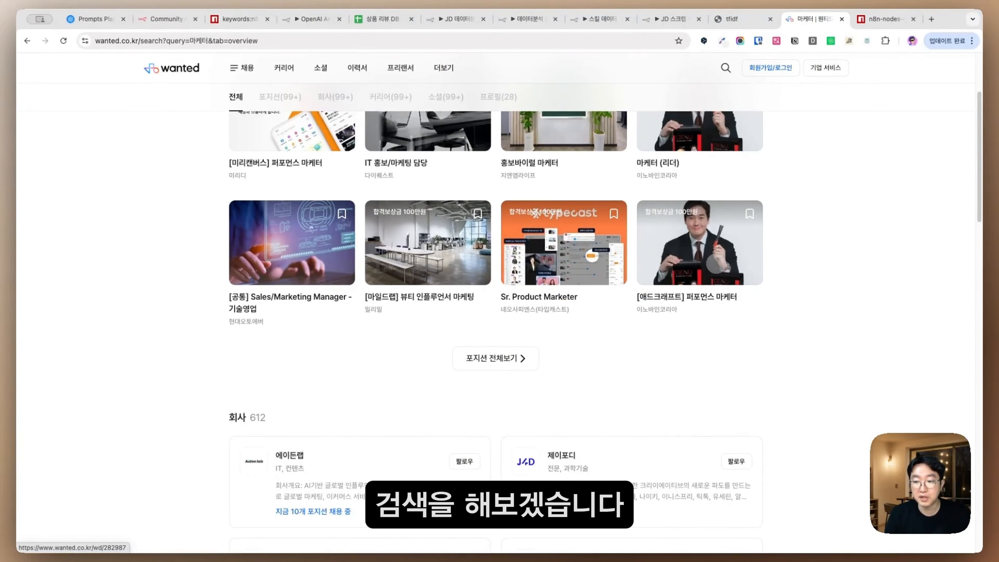
Step: Open the [애드크래프트] 퍼포먼스 마케터 job posting and copy all of the page's text
{"action": "left_click", "coordinate": [715, 264]}
{"action": "key", "text": "super+a"}
{"action": "scroll", "coordinate": [341, 346], "scroll_direction": "down", "scroll_amount": 15}
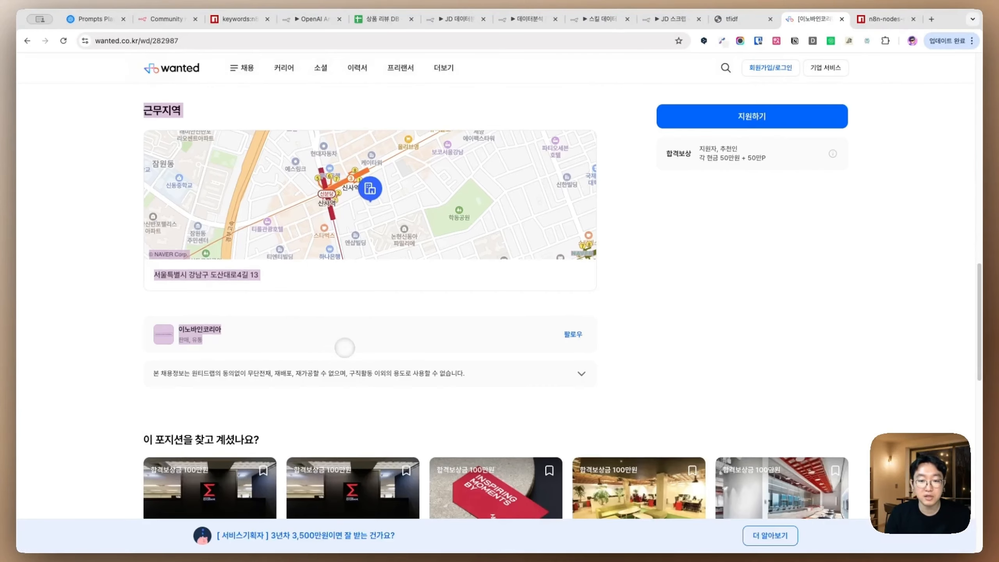
Step: Switch back to the n8n workflow and replace the report node's Input Text with the copied job posting
{"action": "left_click", "coordinate": [313, 20]}
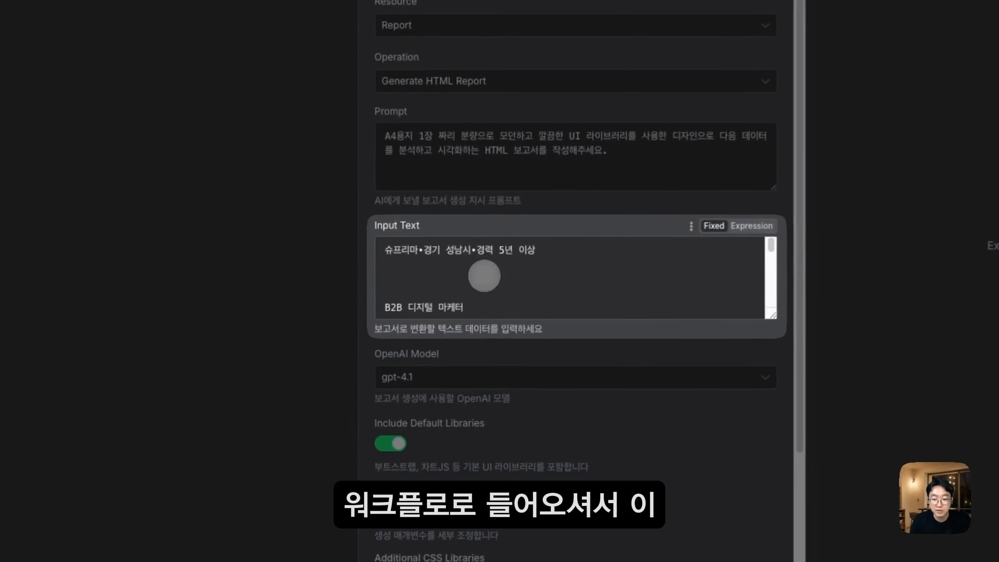
{"action": "left_click", "coordinate": [417, 254]}
{"action": "key", "text": "super+a"}
{"action": "key", "text": "super+v"}
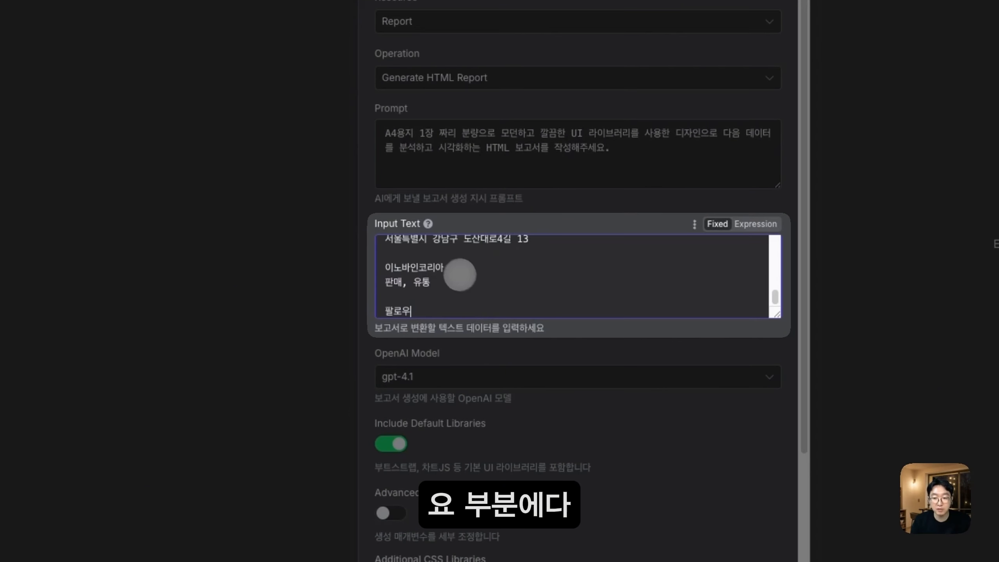
Step: Check the report node's OpenAI Model selection and look over its default and additional library options
{"action": "scroll", "coordinate": [433, 299], "scroll_direction": "down", "scroll_amount": 1}
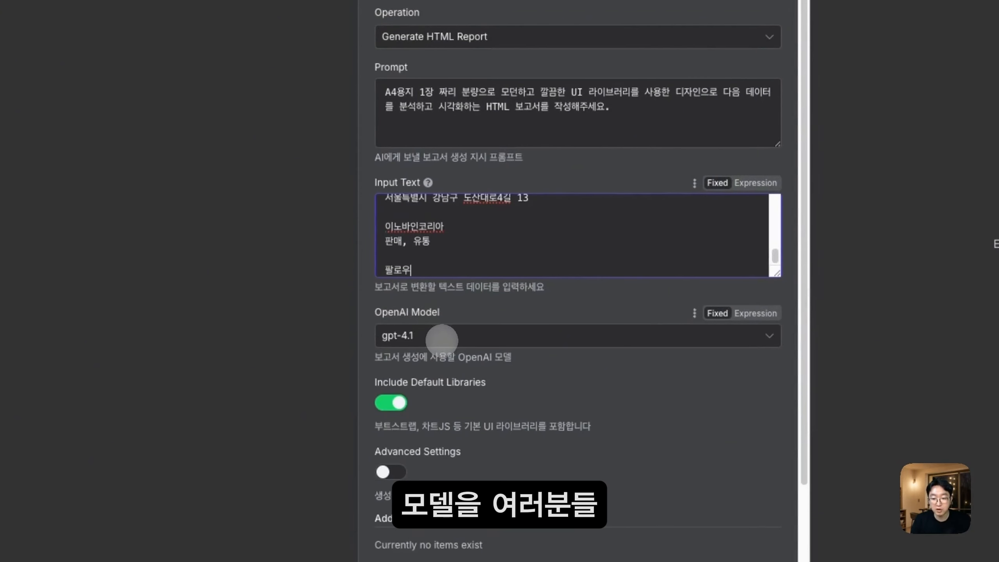
{"action": "left_click", "coordinate": [433, 335]}
{"action": "left_click", "coordinate": [433, 335]}
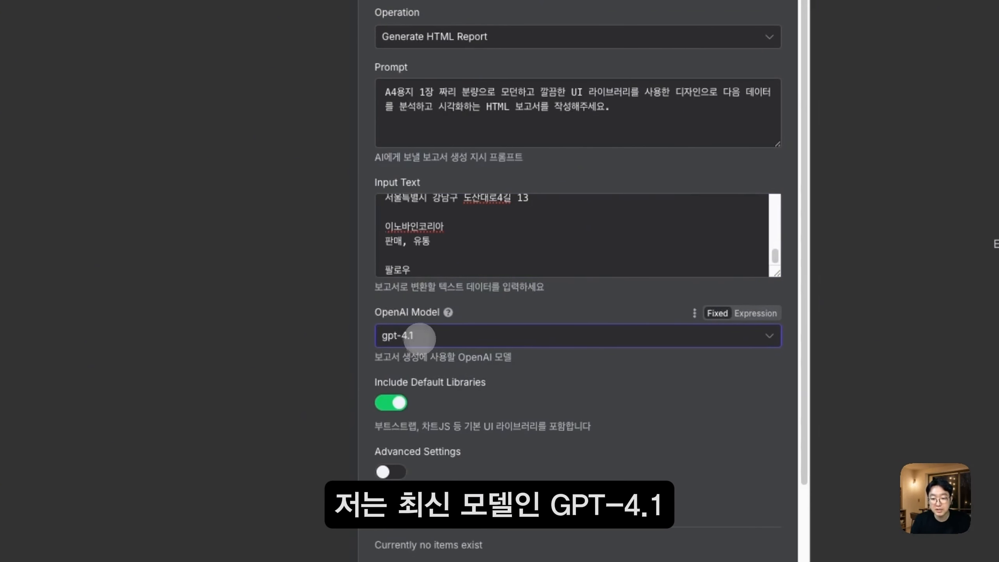
{"action": "scroll", "coordinate": [432, 331], "scroll_direction": "down", "scroll_amount": 1}
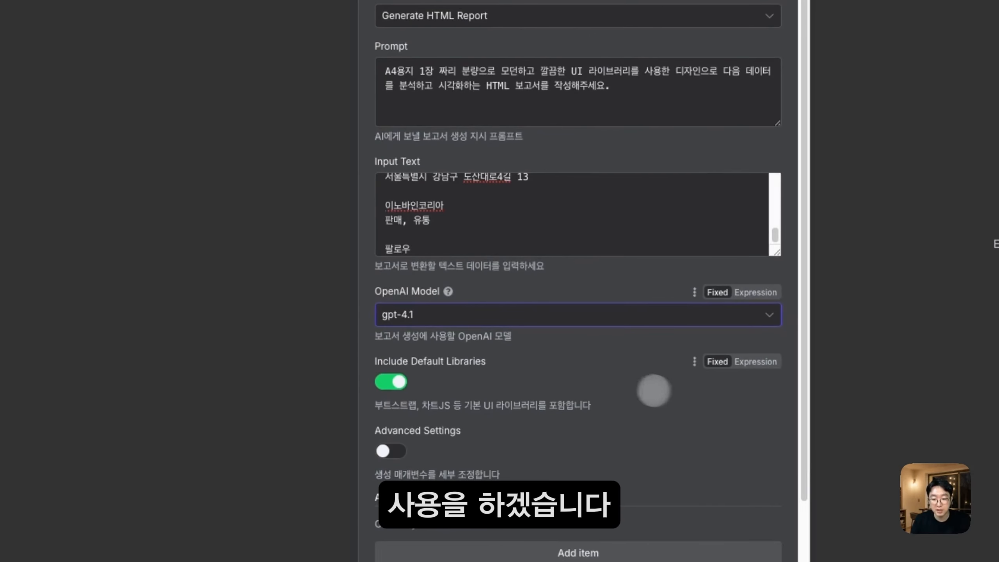
{"action": "scroll", "coordinate": [651, 390], "scroll_direction": "down", "scroll_amount": 1}
{"action": "scroll", "coordinate": [529, 363], "scroll_direction": "down", "scroll_amount": 1}
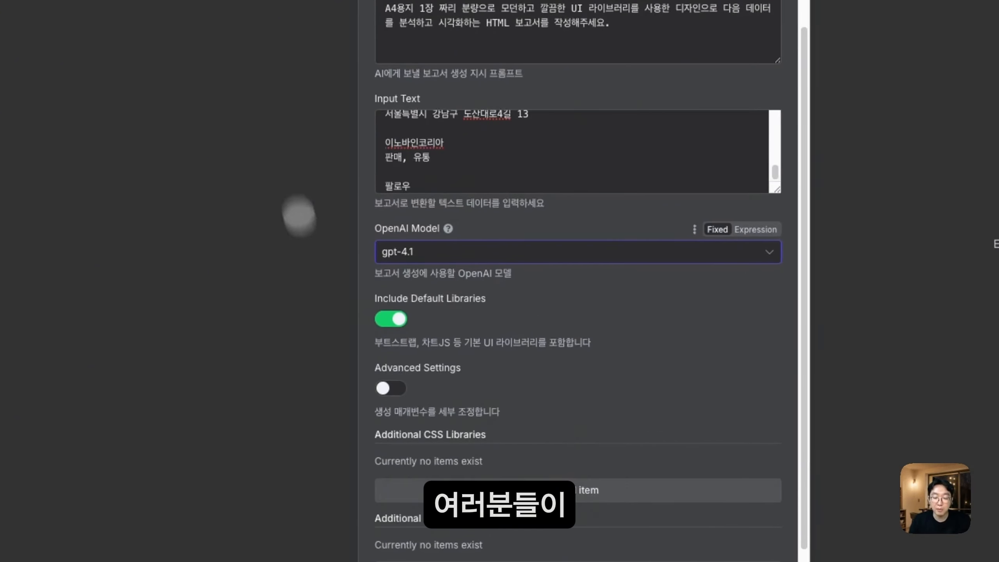
{"action": "scroll", "coordinate": [475, 364], "scroll_direction": "down", "scroll_amount": 2}
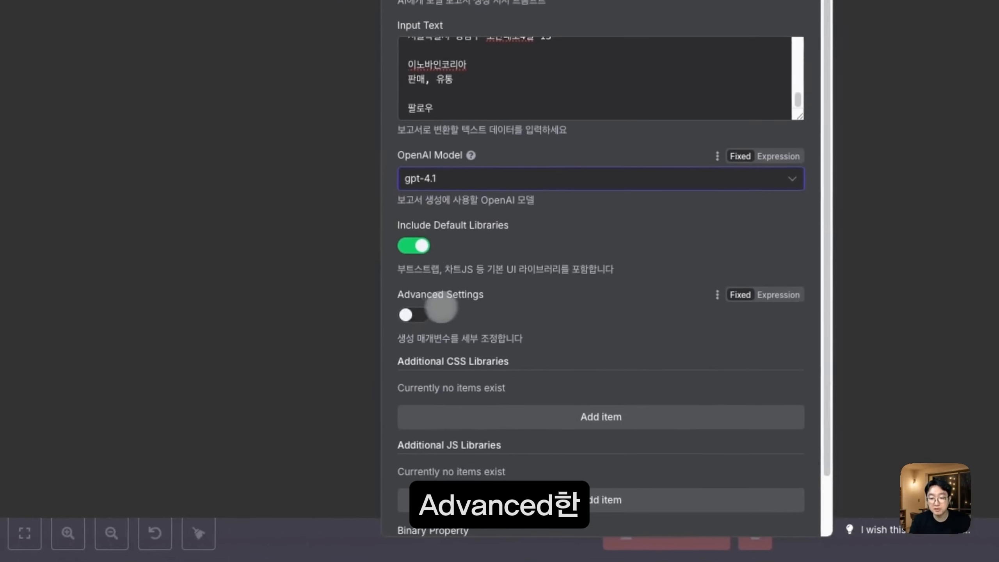
Step: Turn on Advanced Settings to view the Temperature and Max Tokens fields, and turn the option off again
{"action": "left_click", "coordinate": [414, 306]}
{"action": "scroll", "coordinate": [460, 306], "scroll_direction": "down", "scroll_amount": 1}
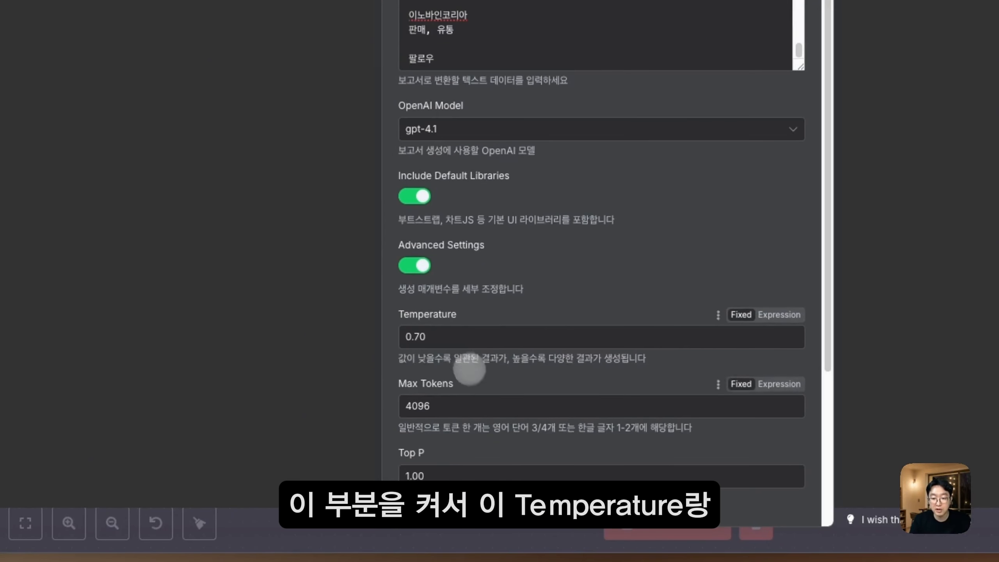
{"action": "scroll", "coordinate": [457, 370], "scroll_direction": "down", "scroll_amount": 1}
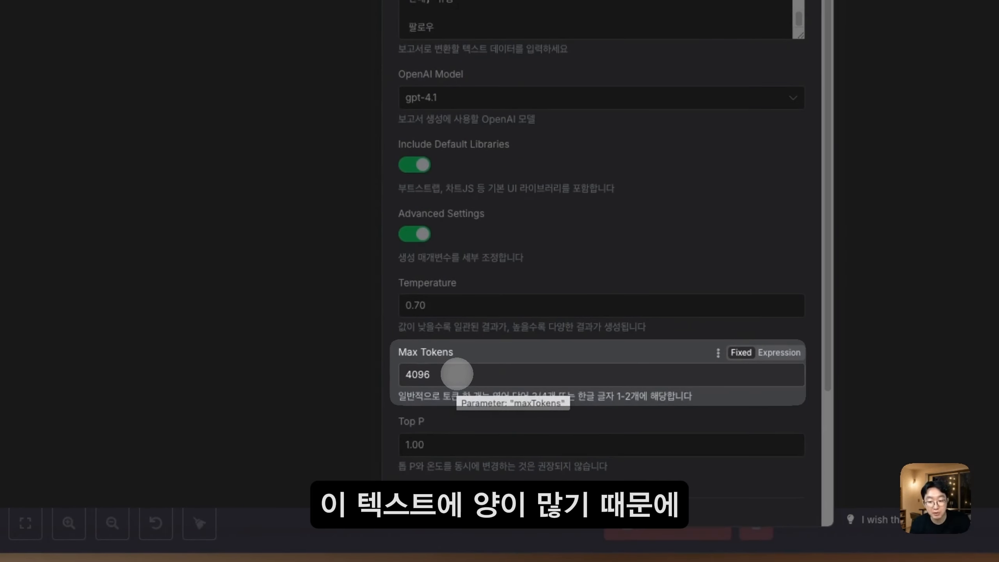
{"action": "left_click_drag", "start_coordinate": [456, 374], "coordinate": [391, 367]}
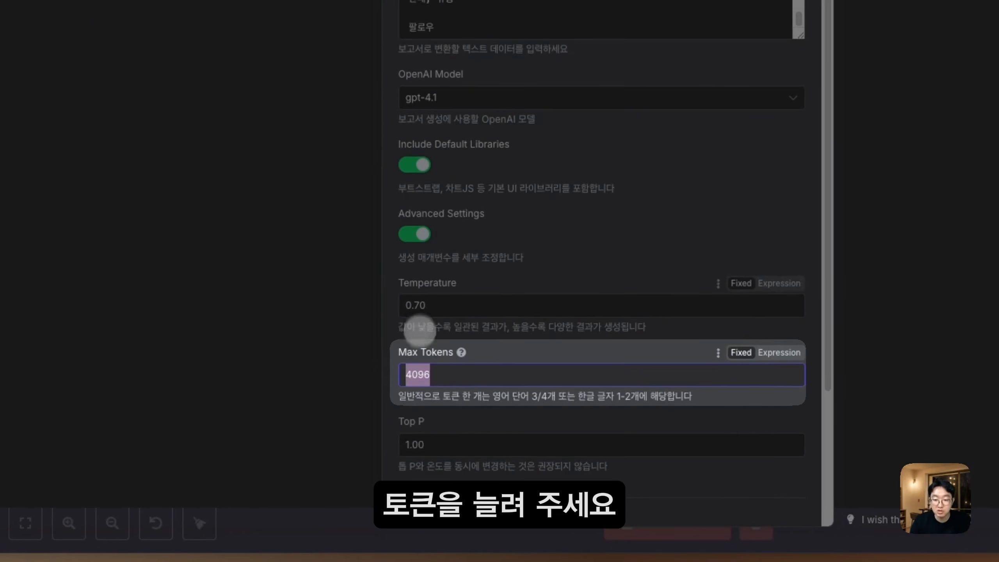
{"action": "left_click", "coordinate": [413, 229]}
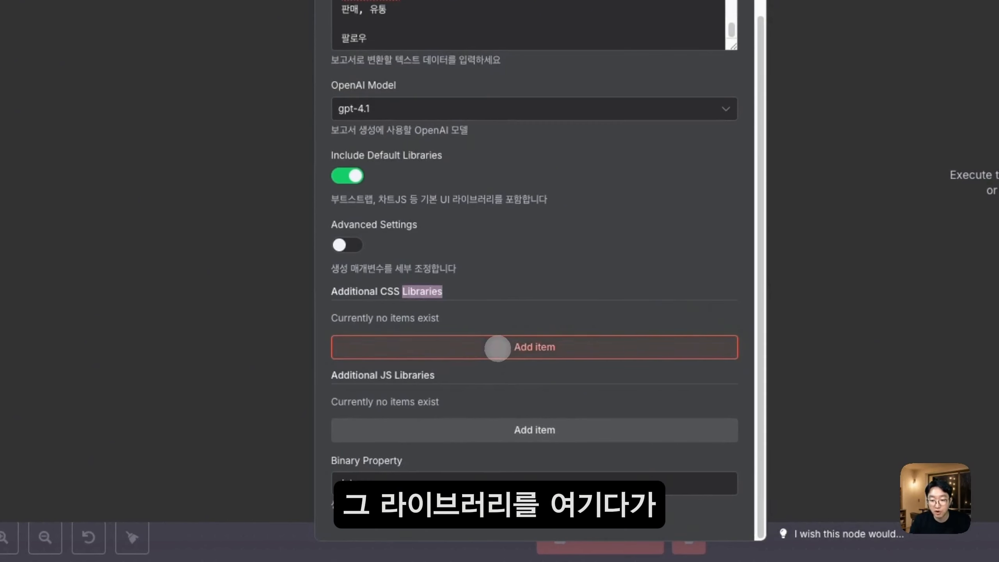
Step: Add an empty entry under Additional CSS Libraries and delete it again
{"action": "left_click", "coordinate": [497, 346]}
{"action": "left_click", "coordinate": [395, 334]}
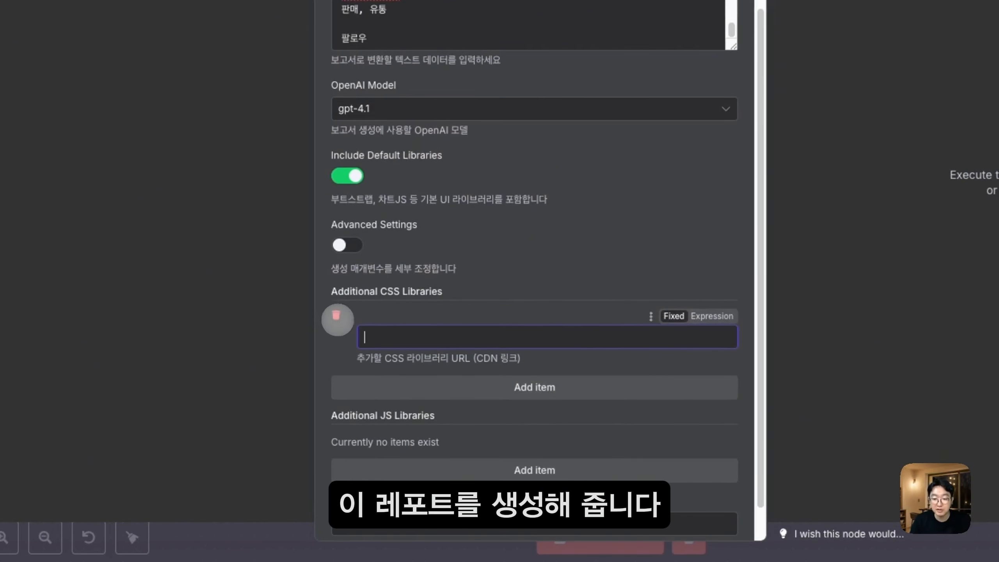
{"action": "left_click", "coordinate": [336, 315]}
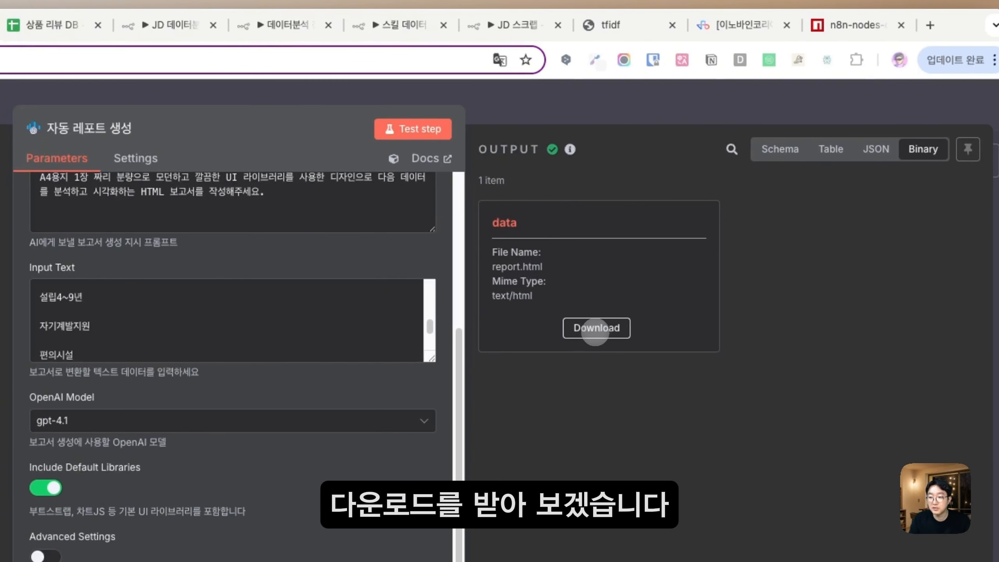
Step: Download the generated report.html, open it in the browser and look through the whole report
{"action": "left_click", "coordinate": [596, 328]}
{"action": "left_click", "coordinate": [710, 104]}
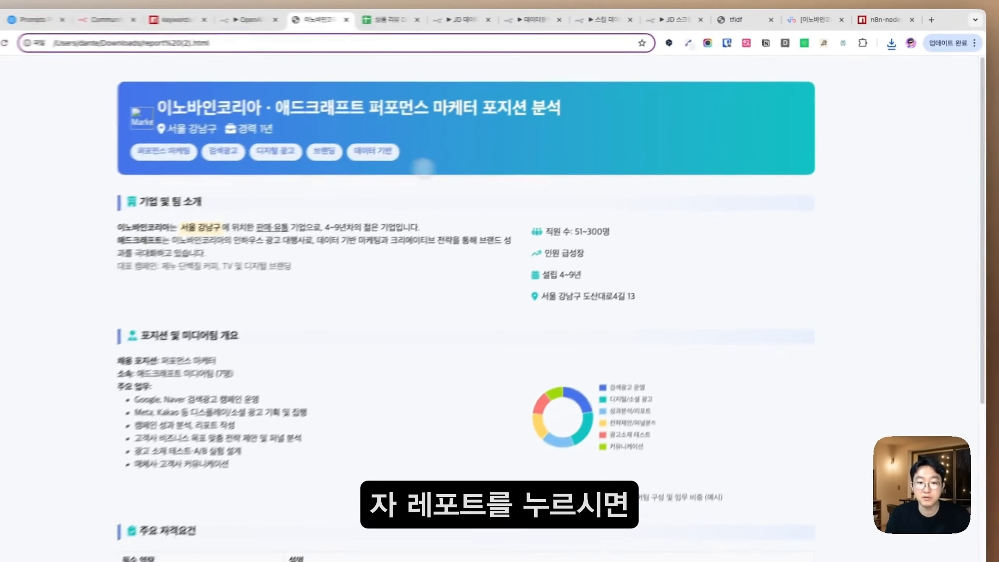
{"action": "scroll", "coordinate": [271, 209], "scroll_direction": "down", "scroll_amount": 5}
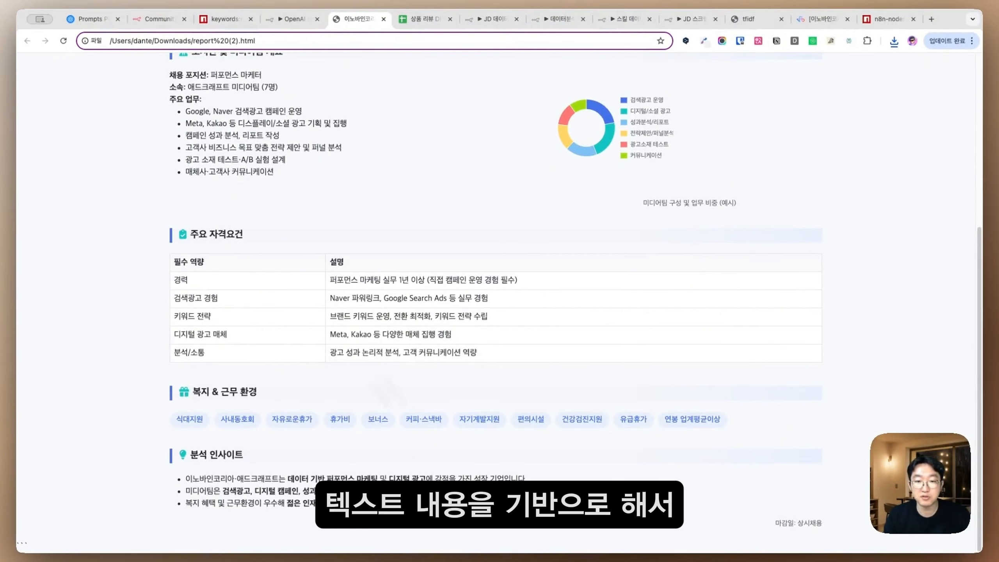
{"action": "scroll", "coordinate": [387, 391], "scroll_direction": "up", "scroll_amount": 5}
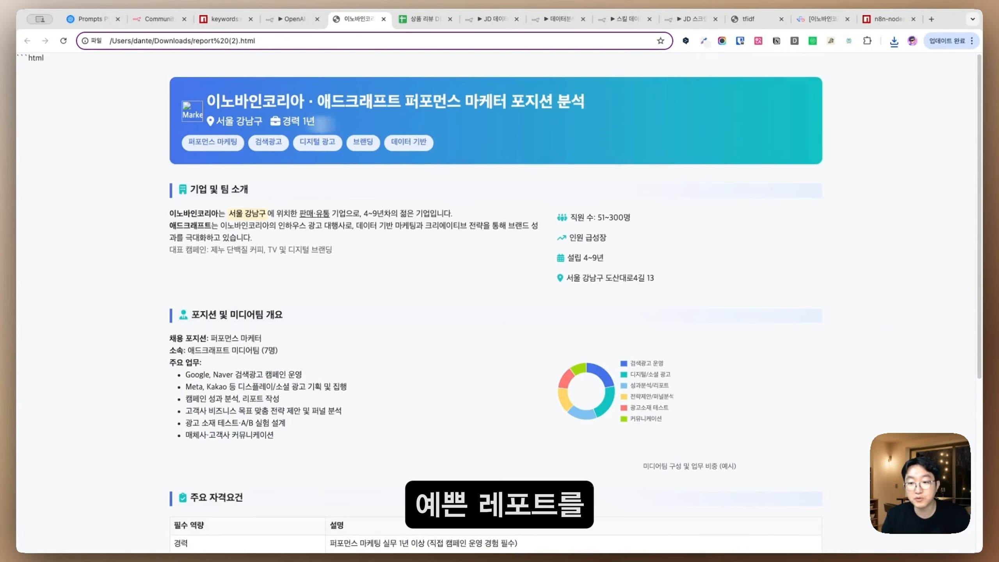
{"action": "scroll", "coordinate": [558, 347], "scroll_direction": "down", "scroll_amount": 5}
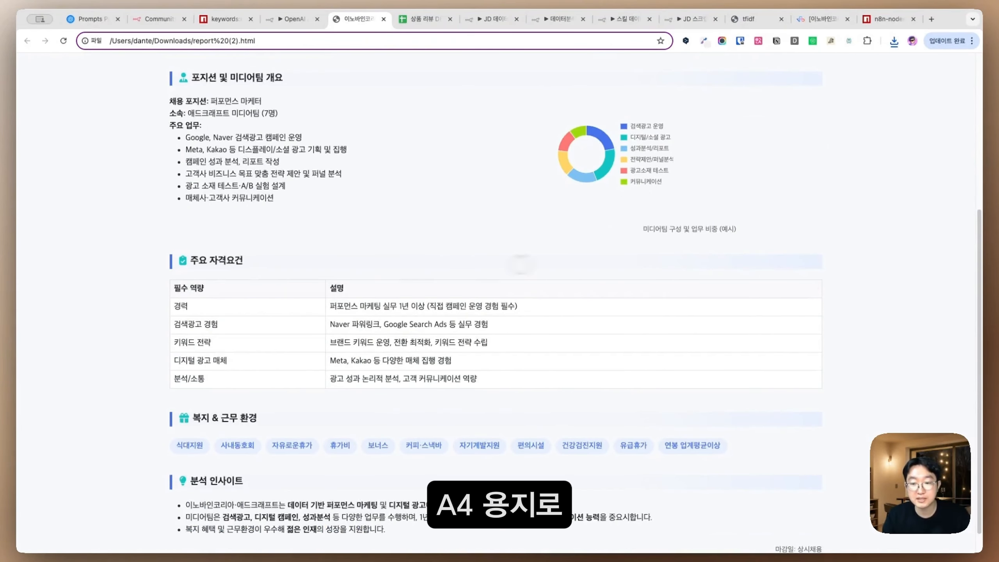
{"action": "scroll", "coordinate": [623, 380], "scroll_direction": "down", "scroll_amount": 1}
{"action": "scroll", "coordinate": [623, 393], "scroll_direction": "up", "scroll_amount": 5}
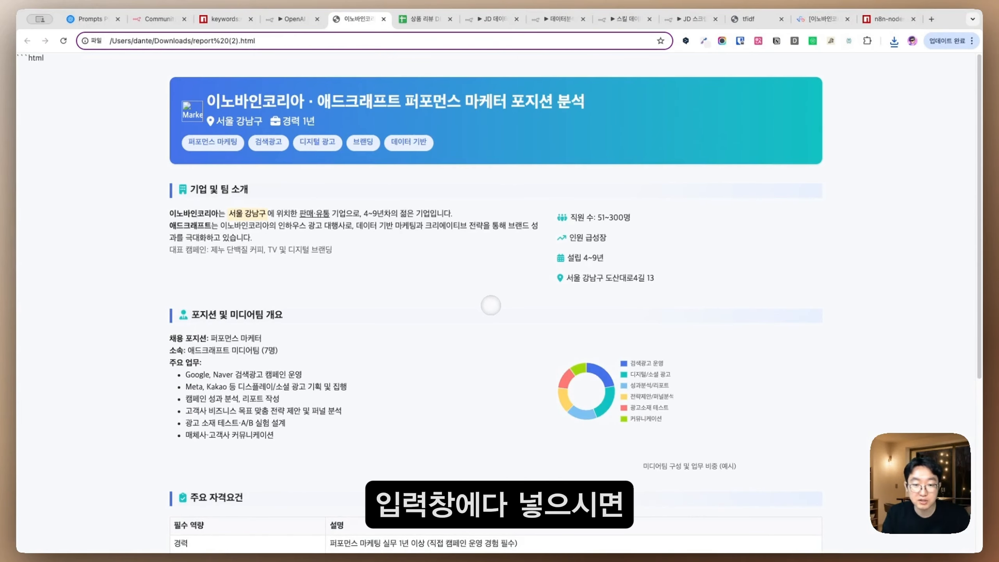
{"action": "scroll", "coordinate": [743, 411], "scroll_direction": "down", "scroll_amount": 5}
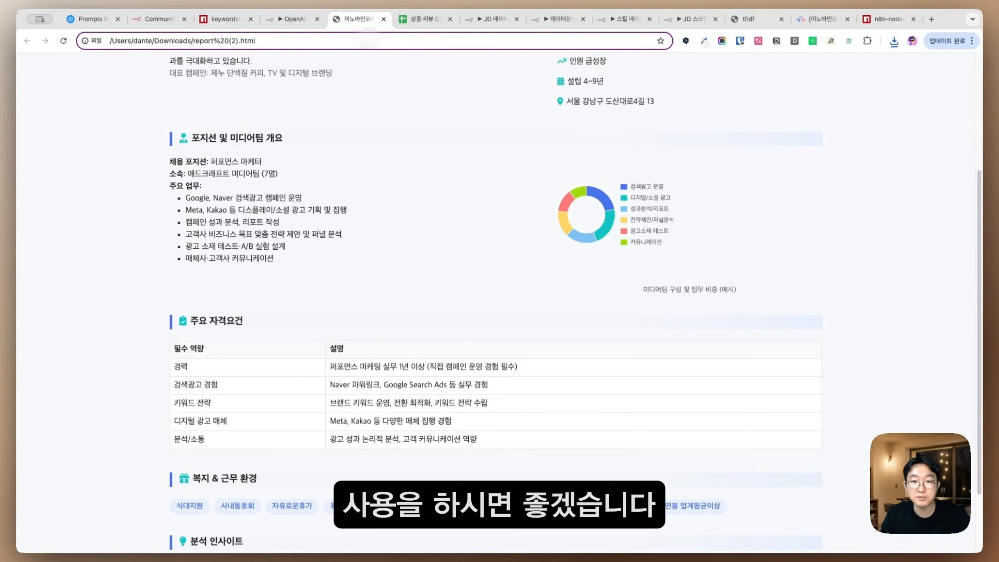
Step: Return to the n8n workflow and activate all six nodes in the OpenAI Python 분석 section
{"action": "left_click", "coordinate": [293, 19]}
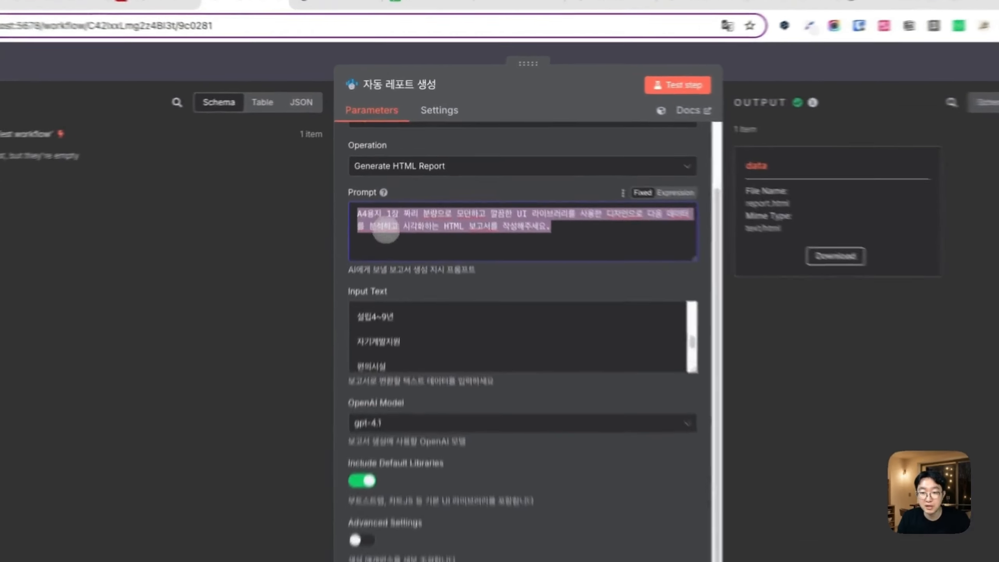
{"action": "scroll", "coordinate": [399, 191], "scroll_direction": "up", "scroll_amount": 1}
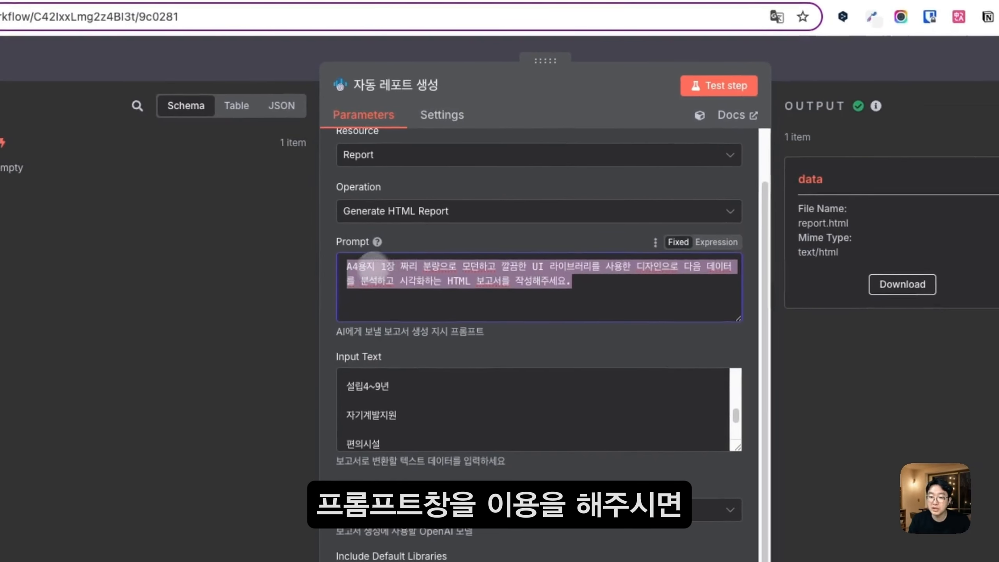
{"action": "left_click_drag", "start_coordinate": [987, 321], "coordinate": [228, 403]}
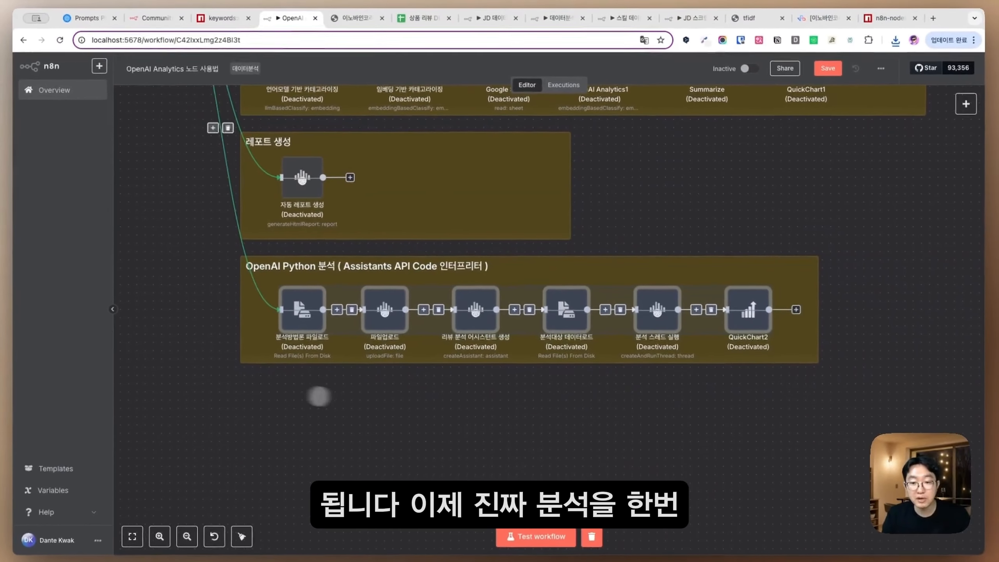
{"action": "key", "text": "d"}
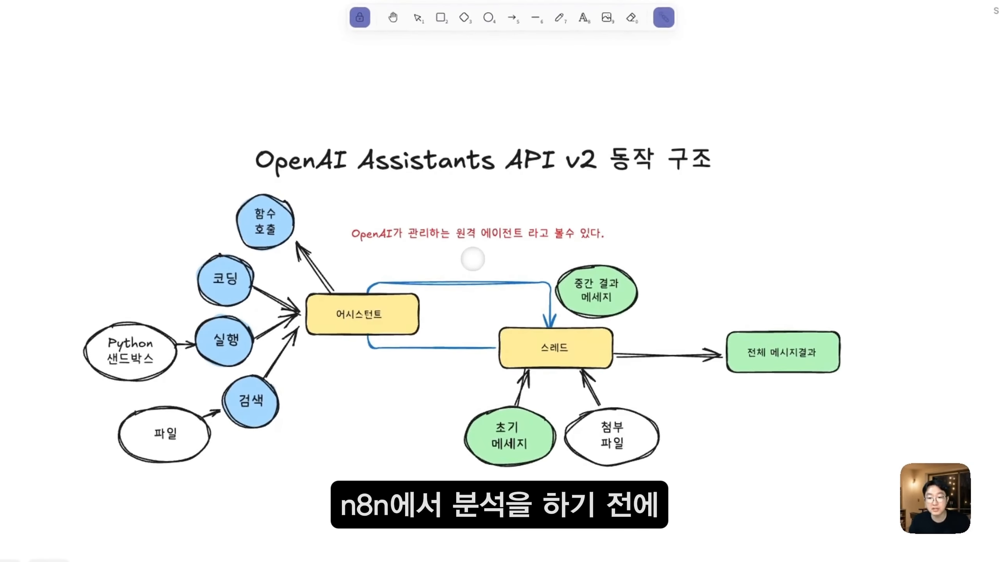
Step: Walk through the OpenAI Assistants API v2 diagram, tracing the function call, search and Python 샌드박스 parts with the laser pointer
{"action": "scroll", "coordinate": [472, 259], "scroll_direction": "down", "scroll_amount": 1}
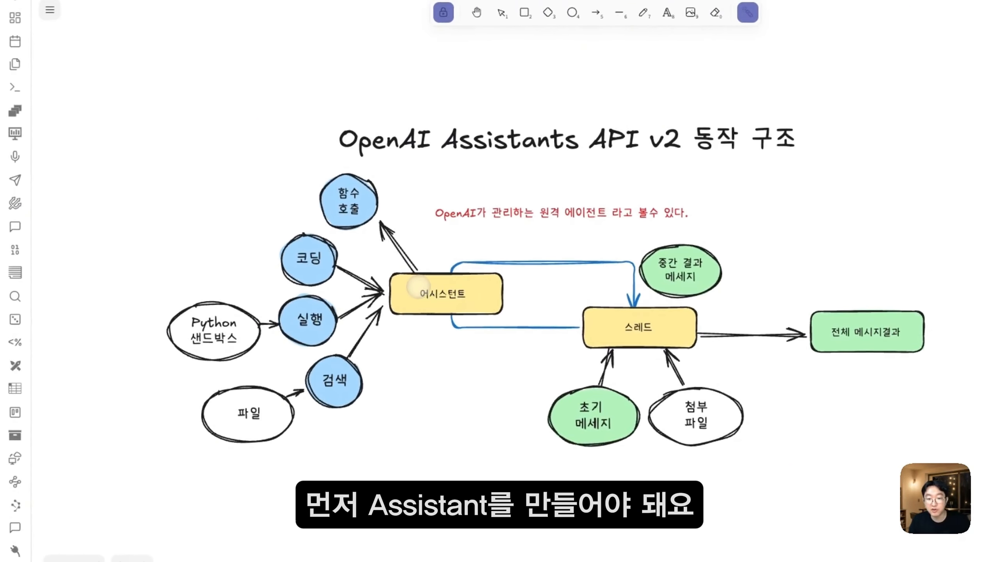
{"action": "mouse_move", "coordinate": [357, 418]}
{"action": "left_mouse_down"}
{"action": "mouse_move", "coordinate": [368, 409]}
{"action": "mouse_move", "coordinate": [291, 314]}
{"action": "mouse_move", "coordinate": [318, 278]}
{"action": "left_mouse_up"}
{"action": "left_click_drag", "start_coordinate": [364, 214], "coordinate": [368, 208]}
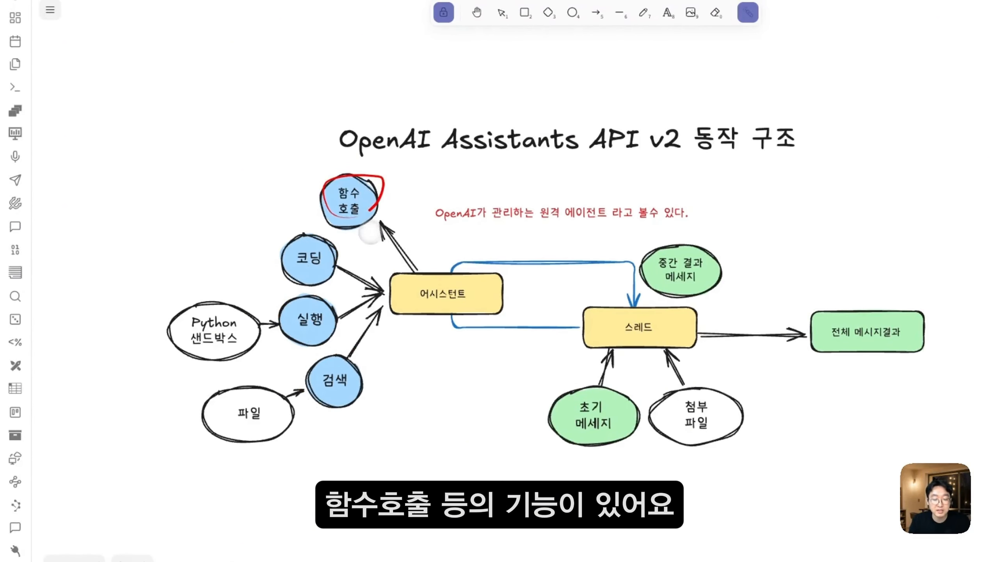
{"action": "mouse_move", "coordinate": [331, 368]}
{"action": "left_mouse_down"}
{"action": "mouse_move", "coordinate": [348, 215]}
{"action": "mouse_move", "coordinate": [31, 197]}
{"action": "left_mouse_up"}
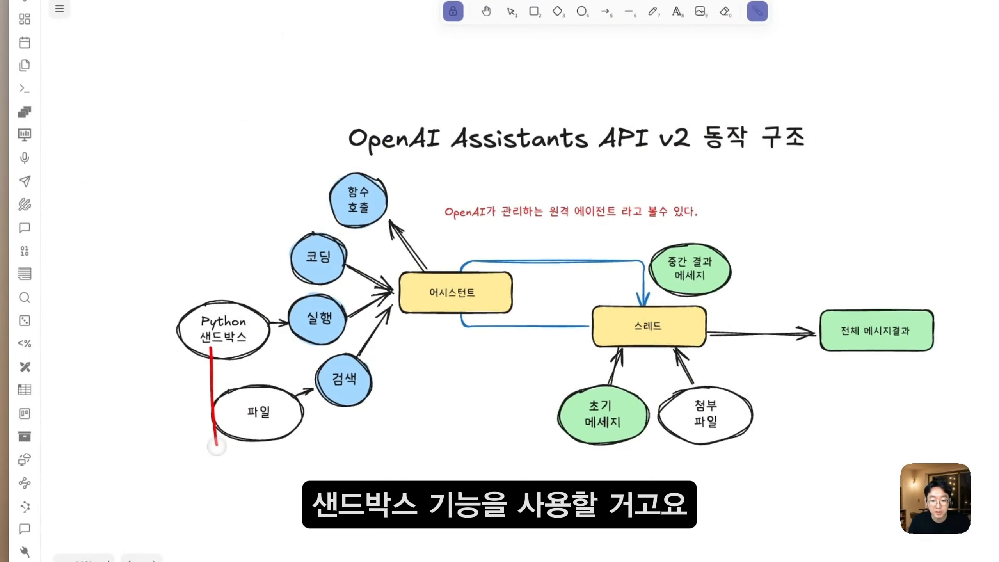
{"action": "mouse_move", "coordinate": [216, 447]}
{"action": "left_mouse_down"}
{"action": "mouse_move", "coordinate": [369, 379]}
{"action": "mouse_move", "coordinate": [160, 327]}
{"action": "left_mouse_up"}
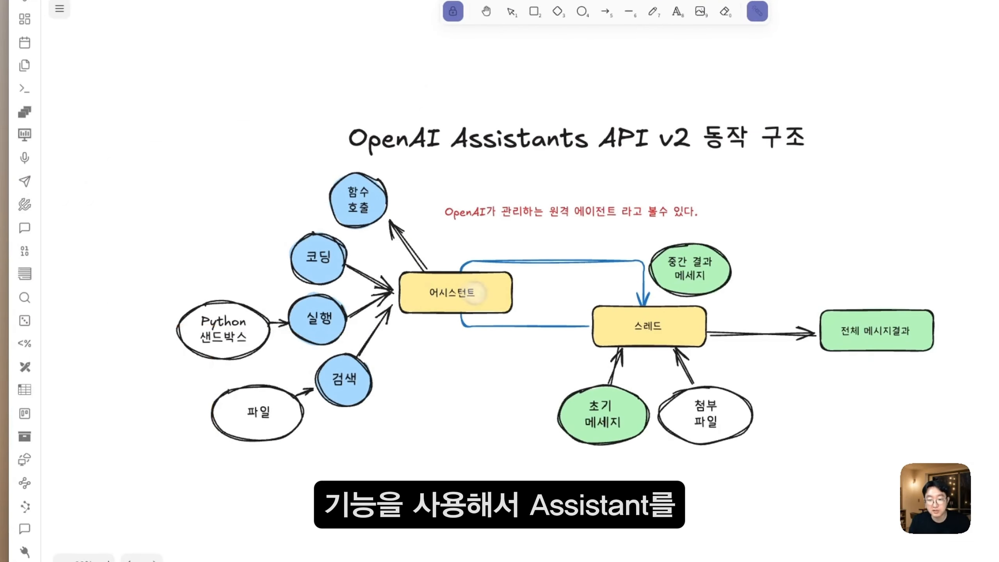
{"action": "mouse_move", "coordinate": [368, 240]}
{"action": "left_mouse_down"}
{"action": "mouse_move", "coordinate": [466, 343]}
{"action": "mouse_move", "coordinate": [310, 259]}
{"action": "left_mouse_up"}
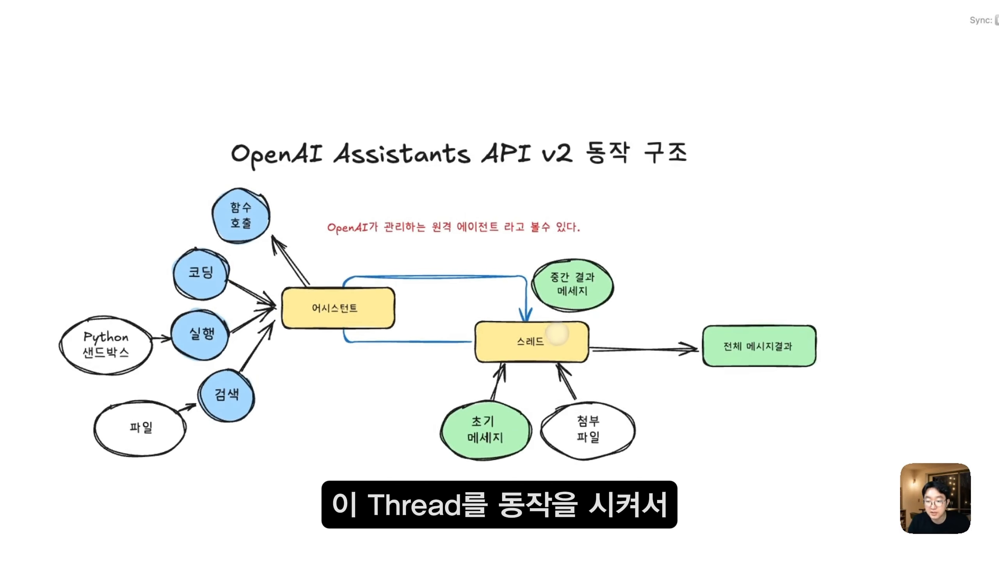
{"action": "scroll", "coordinate": [547, 342], "scroll_direction": "down", "scroll_amount": 3}
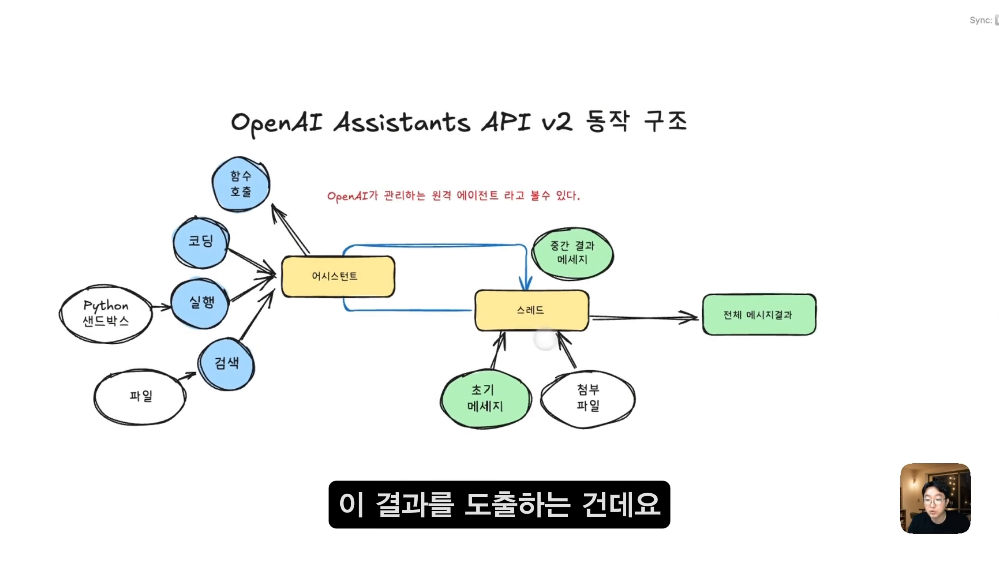
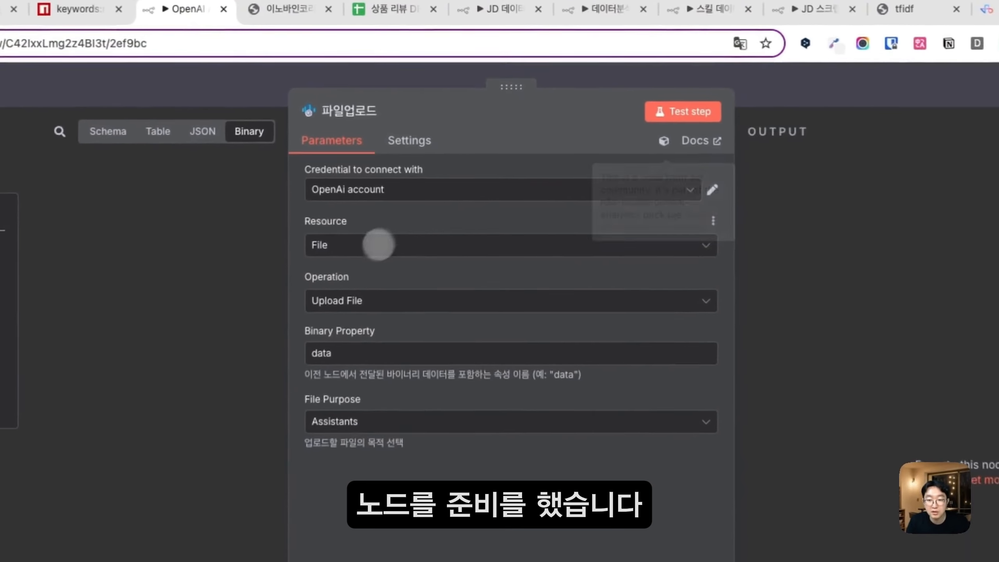
Step: Choose Assistants as the File Purpose in the 파일업로드 node and run the node to upload the file
{"action": "left_click", "coordinate": [404, 170]}
{"action": "left_click", "coordinate": [403, 169]}
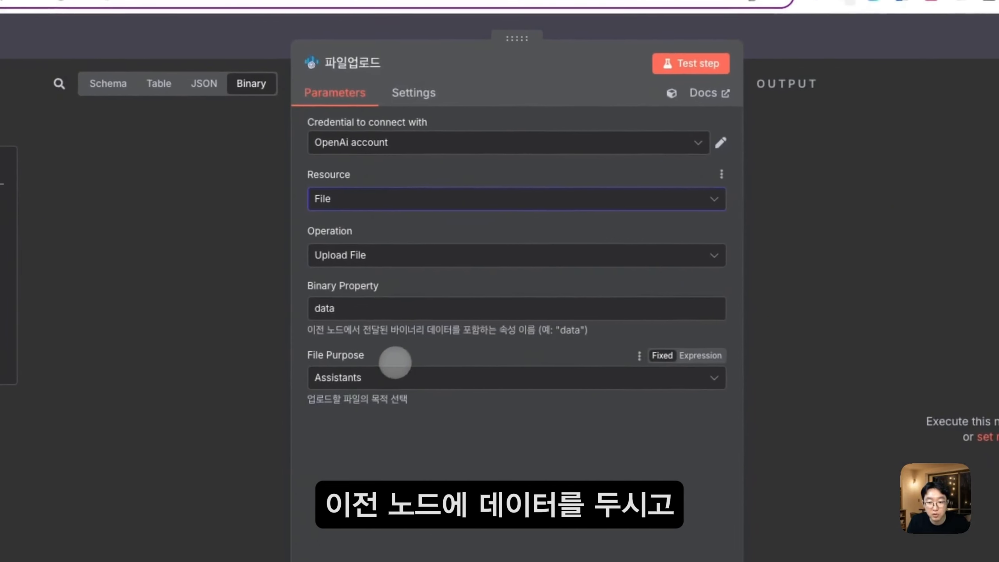
{"action": "left_click", "coordinate": [376, 378]}
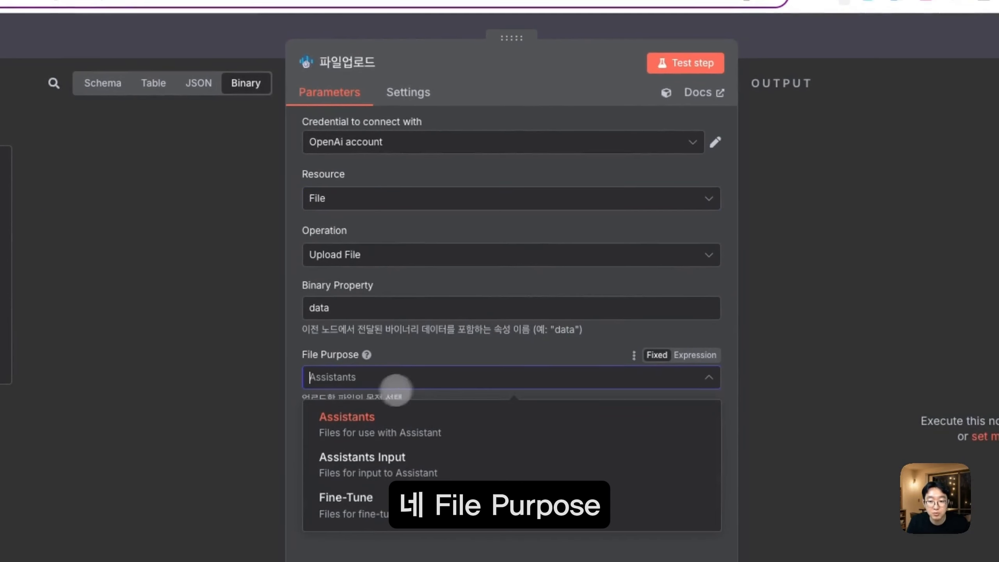
{"action": "left_click", "coordinate": [364, 422]}
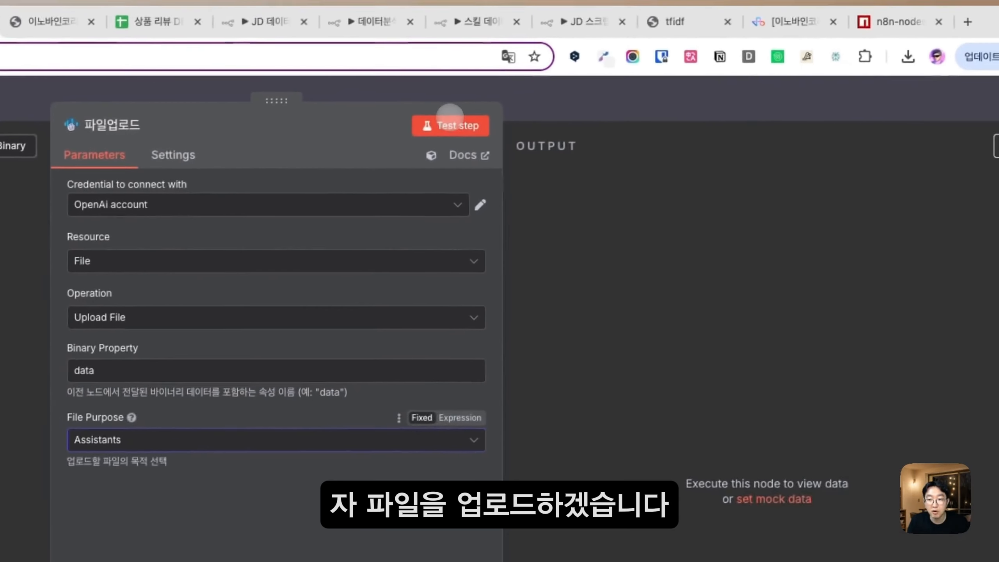
{"action": "left_click", "coordinate": [685, 59]}
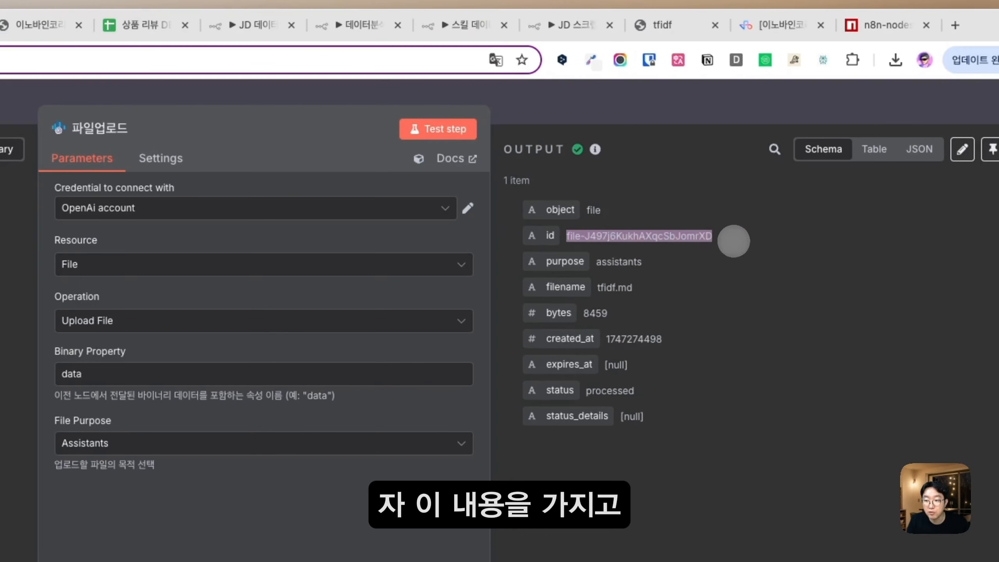
Step: Open the 리뷰 분석 어시스턴트 생성 node and choose Assistant as its Resource and Create Assistant as its Operation
{"action": "left_click", "coordinate": [581, 109]}
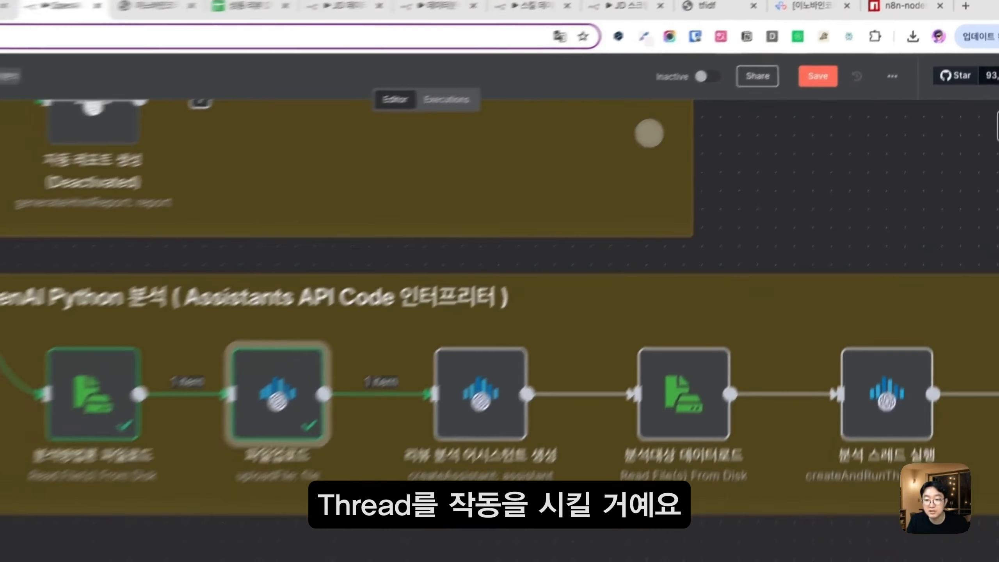
{"action": "scroll", "coordinate": [582, 316], "scroll_direction": "right", "scroll_amount": 5}
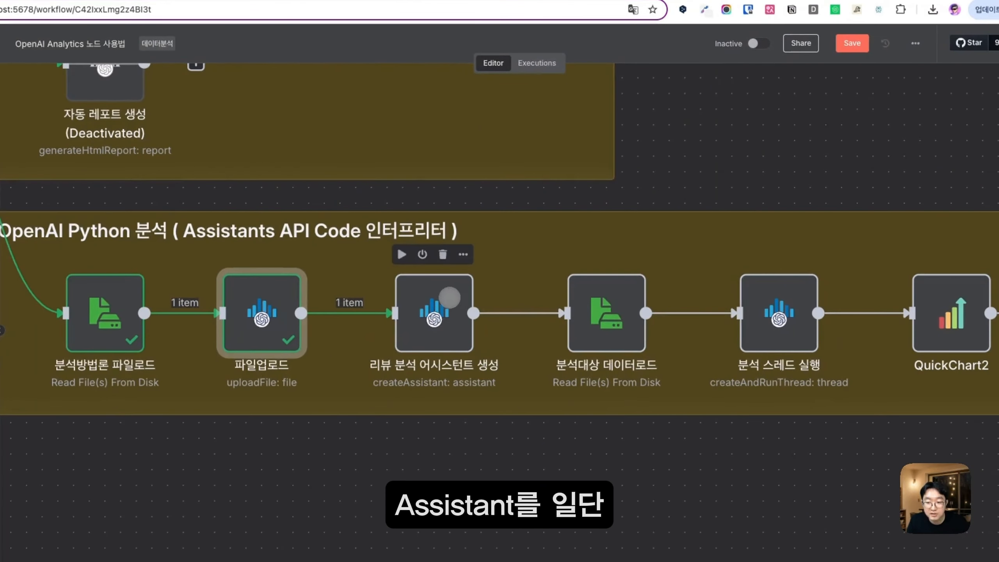
{"action": "double_click", "coordinate": [448, 298]}
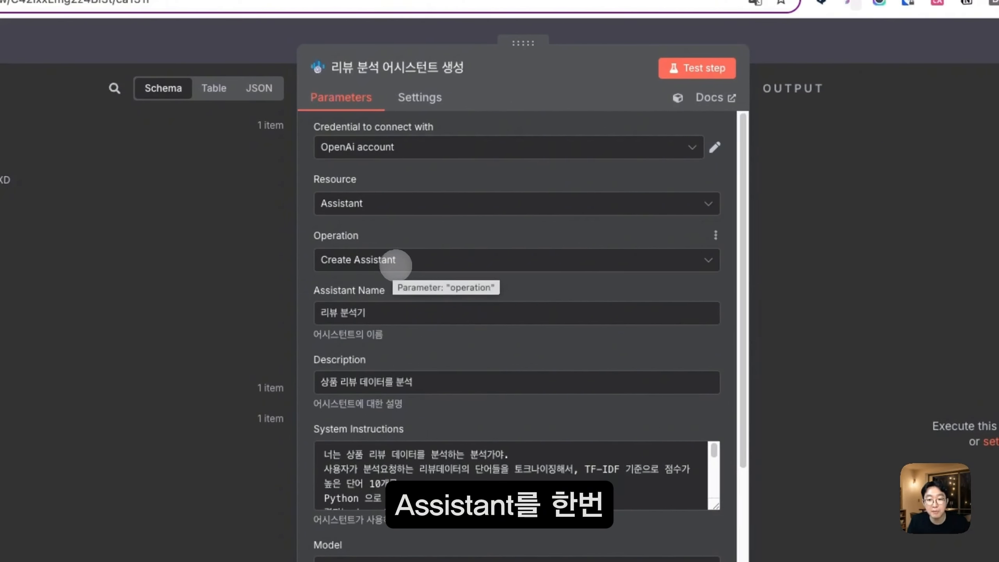
{"action": "scroll", "coordinate": [402, 270], "scroll_direction": "down", "scroll_amount": 1}
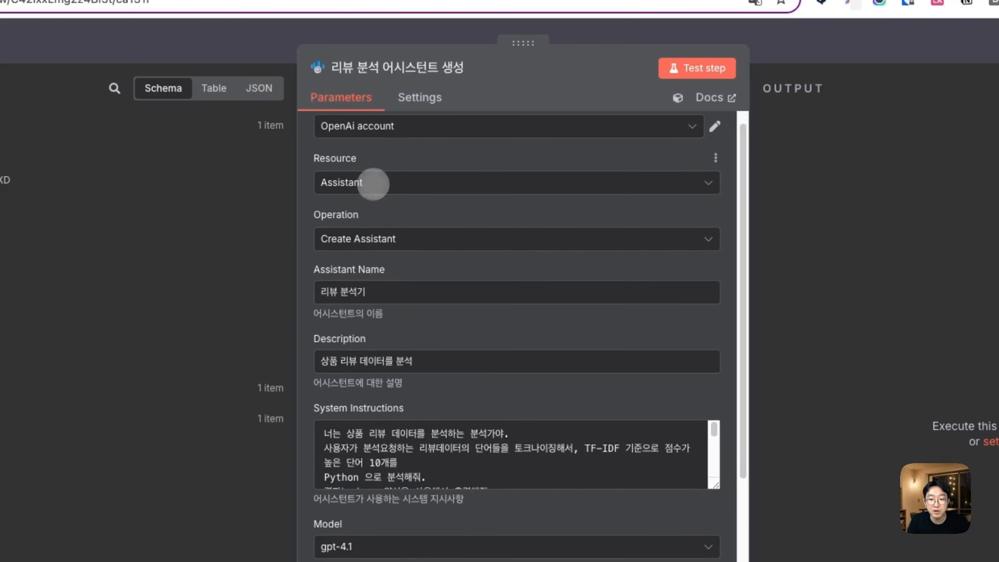
{"action": "left_click", "coordinate": [369, 187]}
{"action": "left_click", "coordinate": [372, 188]}
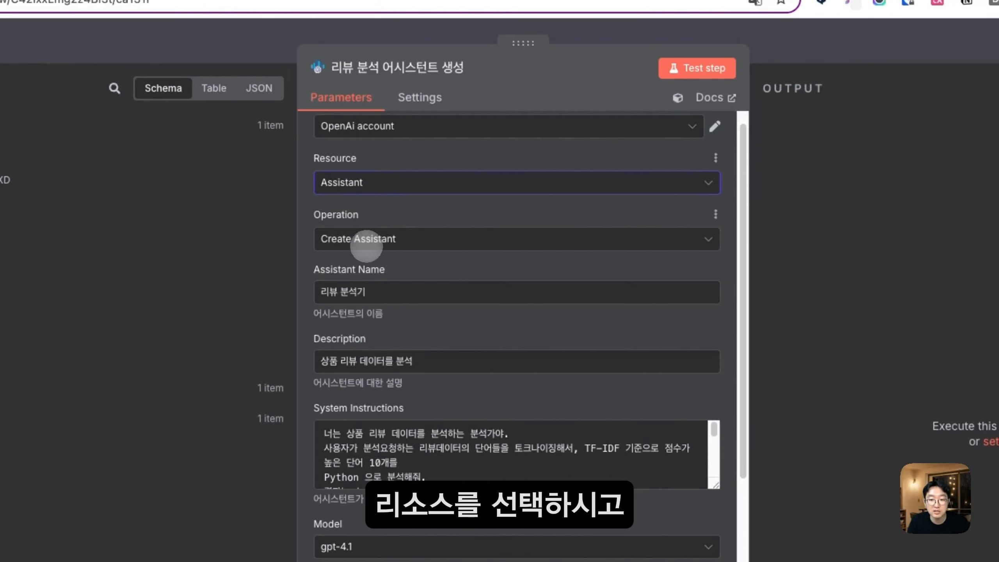
{"action": "left_click", "coordinate": [366, 238]}
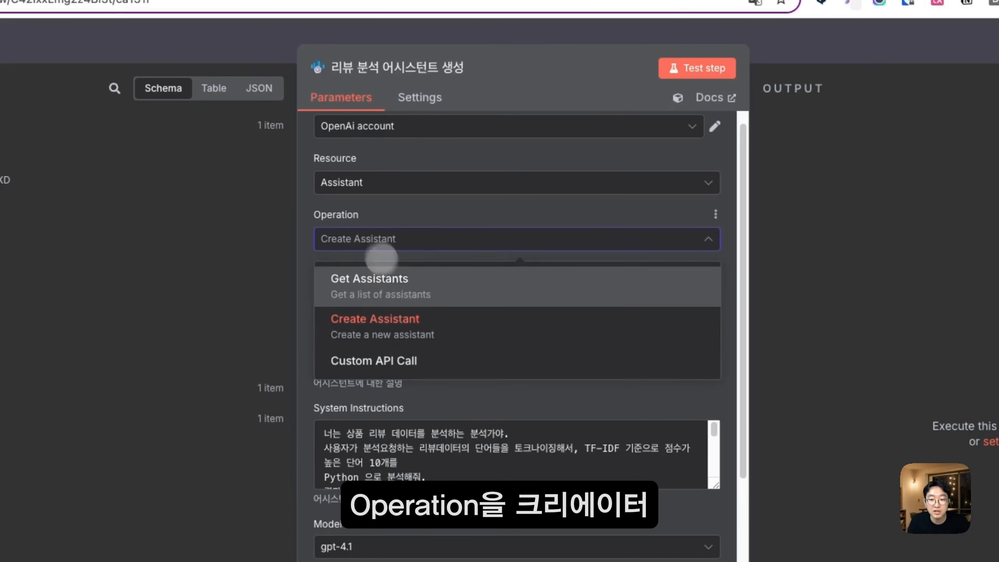
{"action": "left_click", "coordinate": [399, 326]}
Step: Review the assistant's name, description and System Instructions, including the TF-IDF analysis request and the JSON response format
{"action": "scroll", "coordinate": [409, 323], "scroll_direction": "down", "scroll_amount": 1}
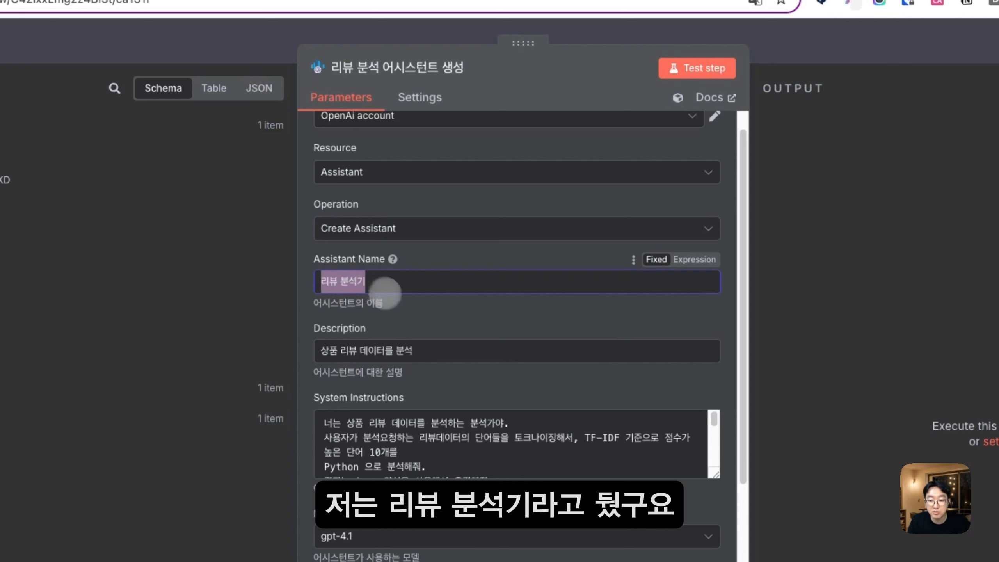
{"action": "scroll", "coordinate": [381, 311], "scroll_direction": "down", "scroll_amount": 2}
{"action": "left_click_drag", "start_coordinate": [436, 318], "coordinate": [297, 313]}
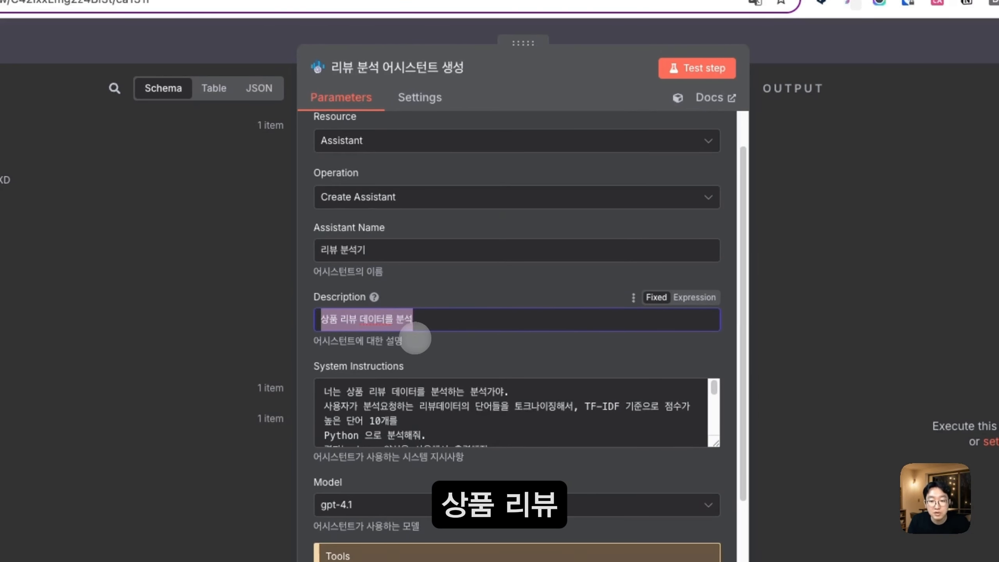
{"action": "scroll", "coordinate": [412, 337], "scroll_direction": "down", "scroll_amount": 2}
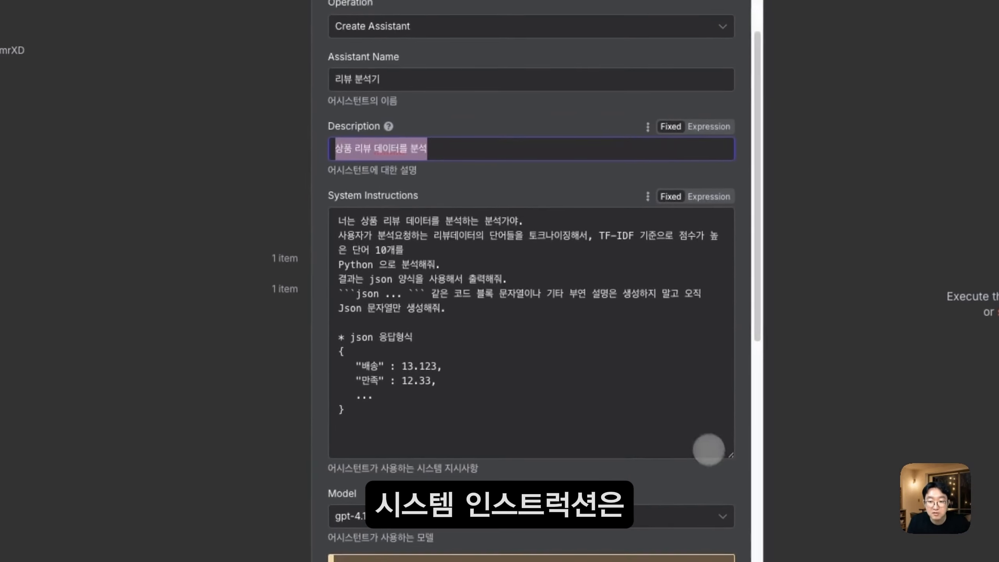
{"action": "scroll", "coordinate": [492, 500], "scroll_direction": "down", "scroll_amount": 2}
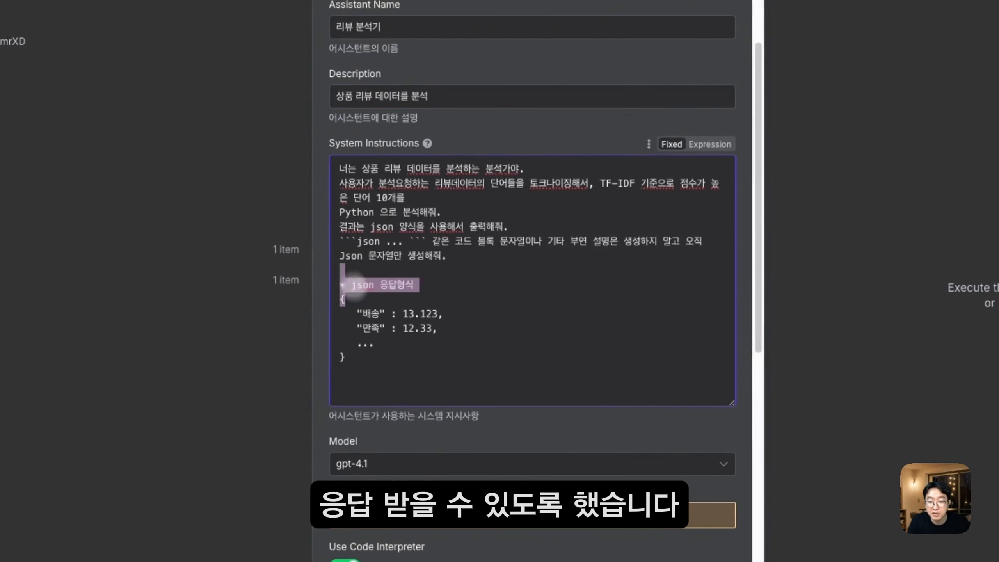
{"action": "left_click_drag", "start_coordinate": [384, 168], "coordinate": [533, 248]}
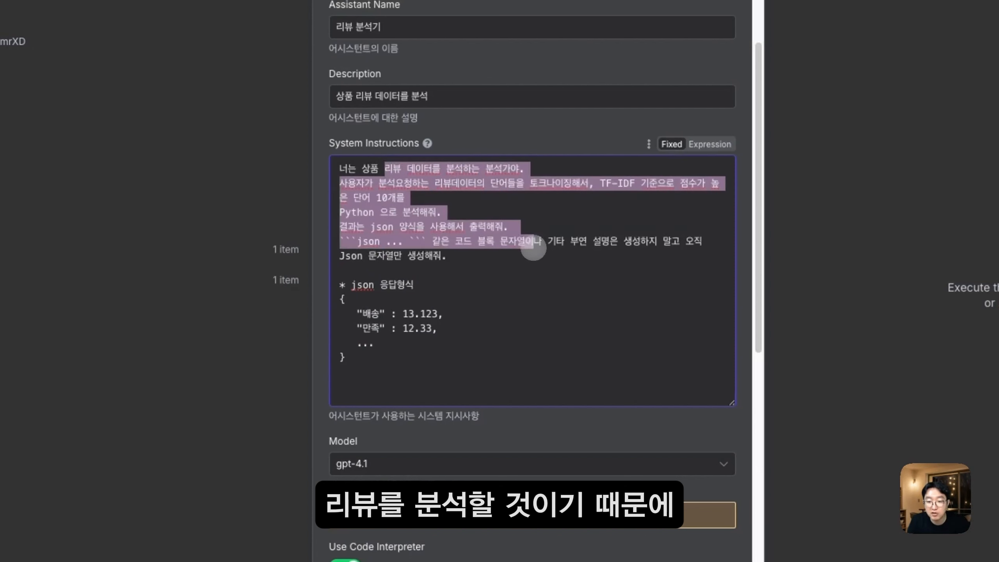
{"action": "left_click_drag", "start_coordinate": [341, 270], "coordinate": [426, 362]}
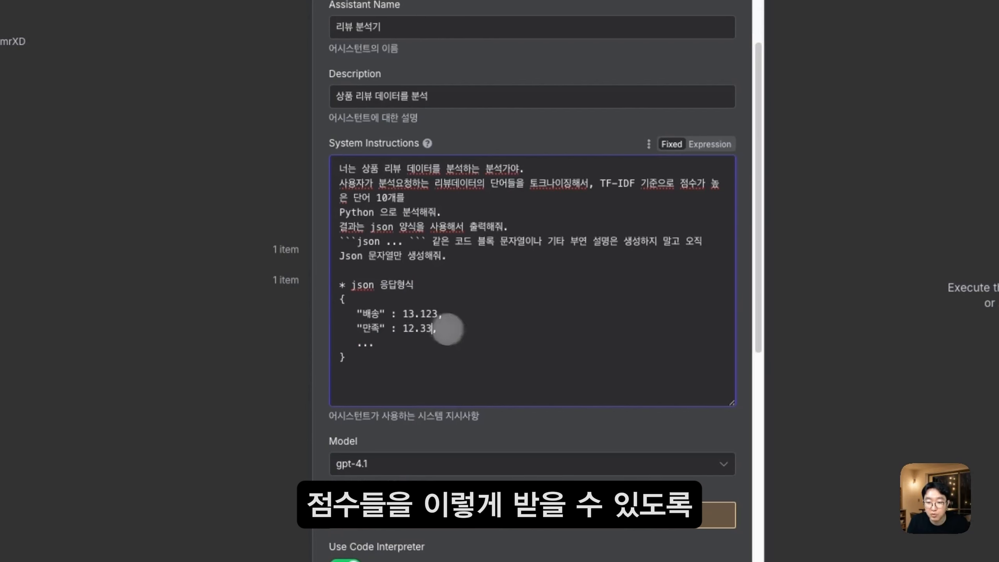
{"action": "left_click_drag", "start_coordinate": [421, 379], "coordinate": [245, 174]}
Step: Examine the assistant's model, Code Interpreter and File Search tools, Response Format and advanced settings
{"action": "scroll", "coordinate": [397, 341], "scroll_direction": "down", "scroll_amount": 4}
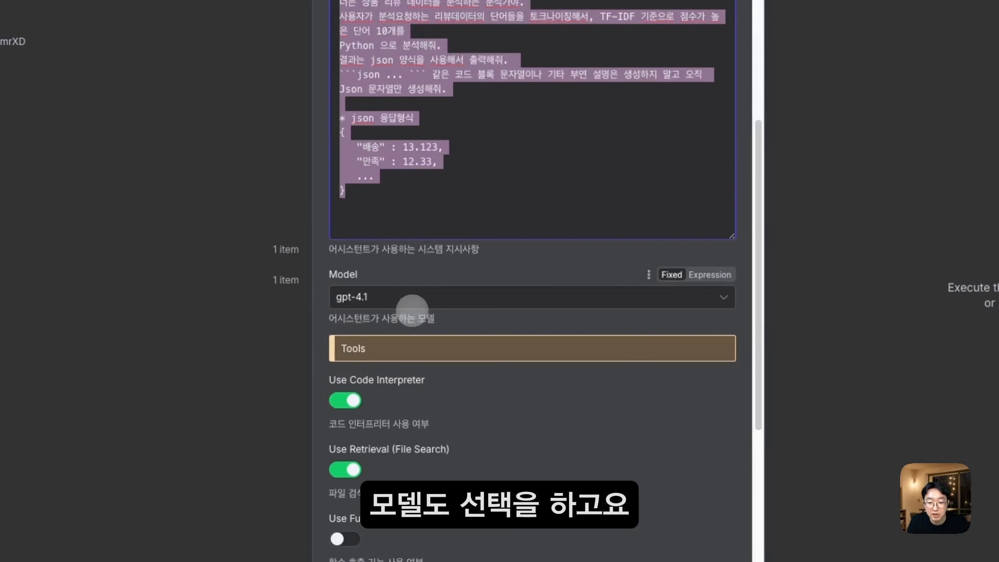
{"action": "scroll", "coordinate": [412, 310], "scroll_direction": "down", "scroll_amount": 1}
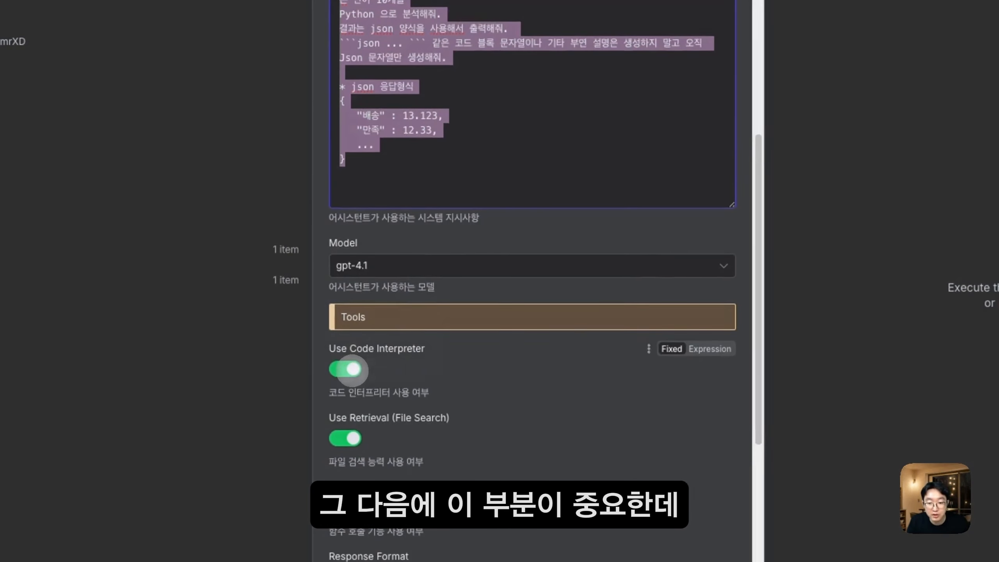
{"action": "scroll", "coordinate": [352, 364], "scroll_direction": "down", "scroll_amount": 1}
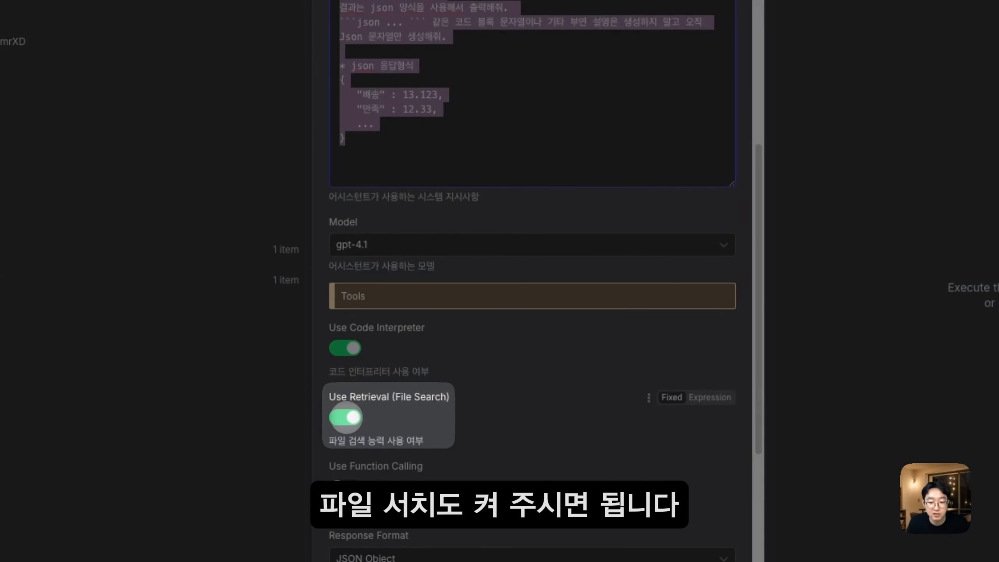
{"action": "scroll", "coordinate": [351, 425], "scroll_direction": "down", "scroll_amount": 3}
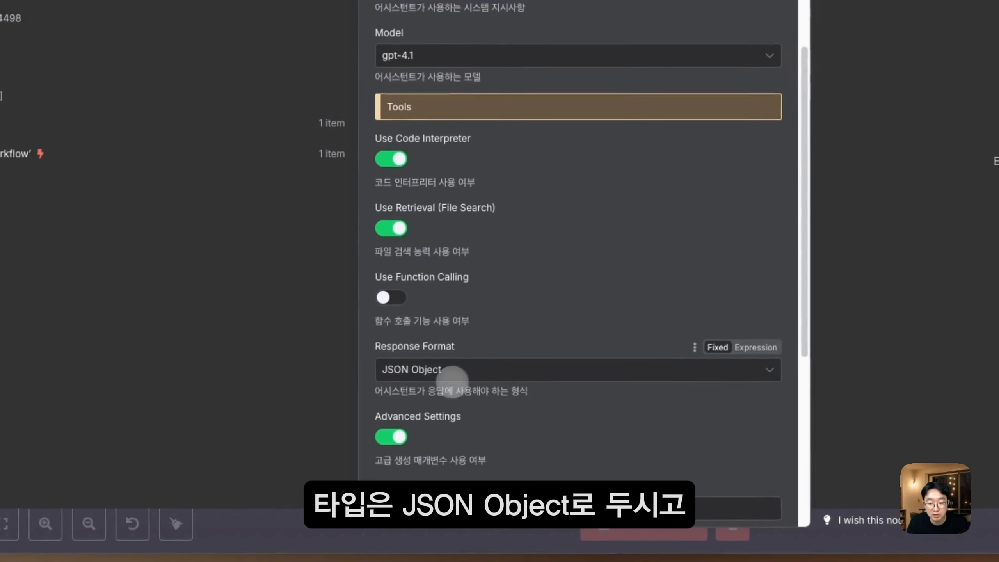
{"action": "scroll", "coordinate": [401, 419], "scroll_direction": "down", "scroll_amount": 2}
{"action": "scroll", "coordinate": [465, 370], "scroll_direction": "down", "scroll_amount": 6}
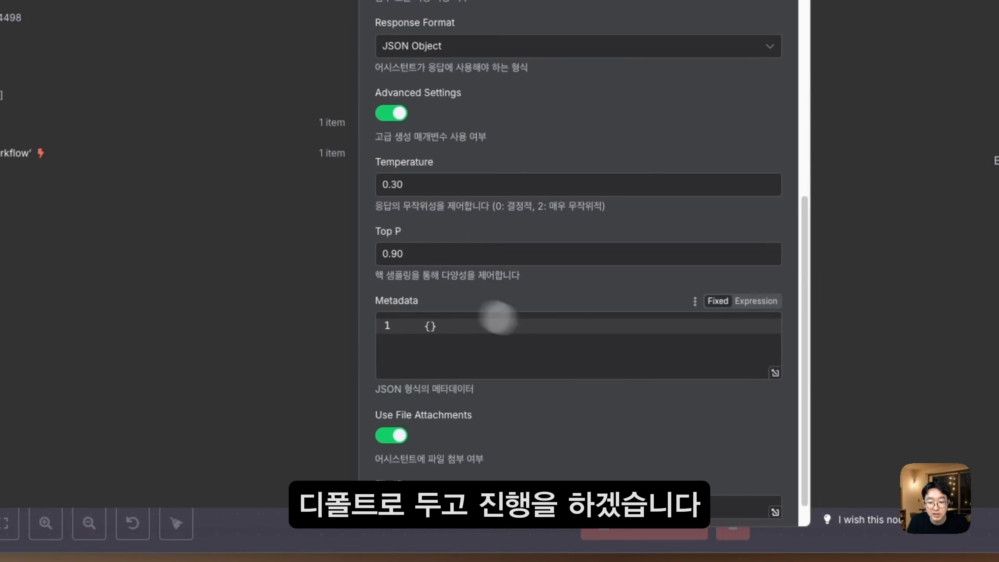
Step: Map the uploaded file's id into File IDs, run the node to create the assistant, and check its output
{"action": "scroll", "coordinate": [594, 353], "scroll_direction": "down", "scroll_amount": 1}
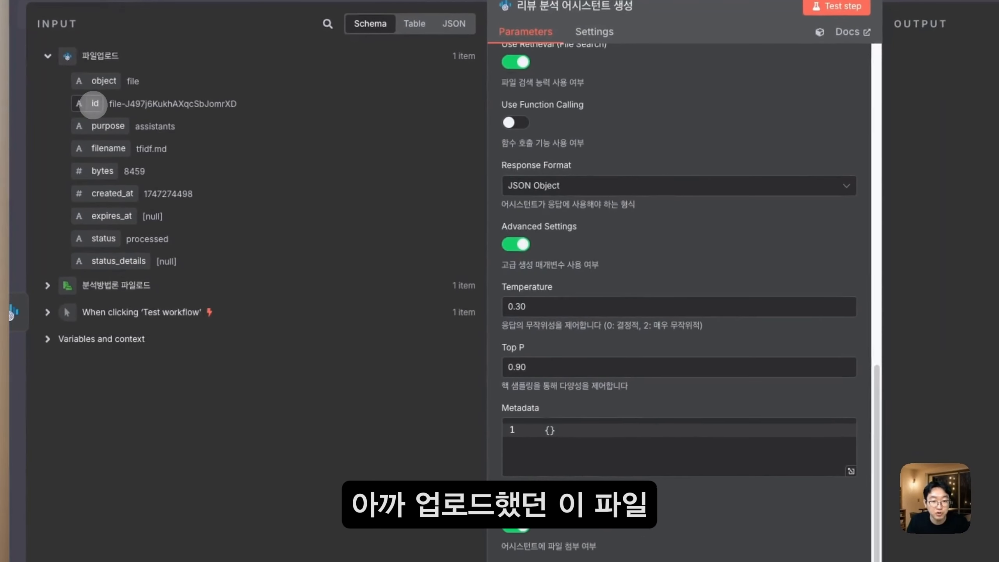
{"action": "left_click_drag", "start_coordinate": [91, 104], "coordinate": [500, 498]}
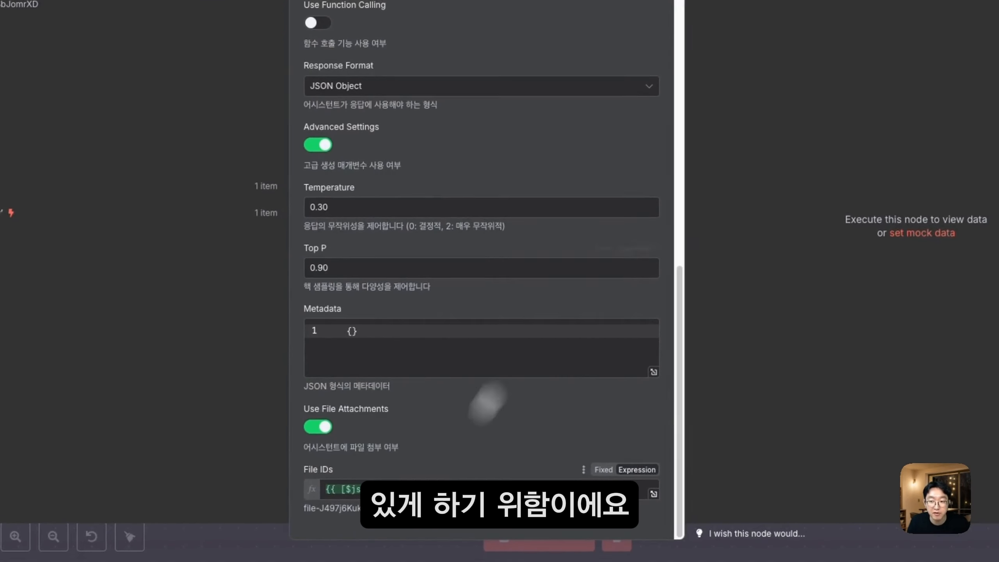
{"action": "left_click", "coordinate": [584, 45]}
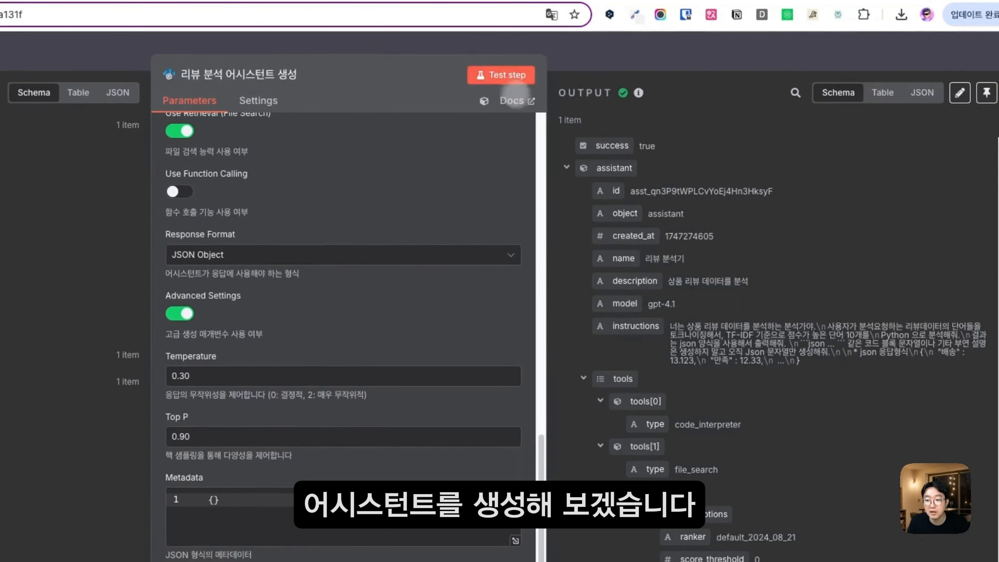
{"action": "scroll", "coordinate": [608, 122], "scroll_direction": "down", "scroll_amount": 3}
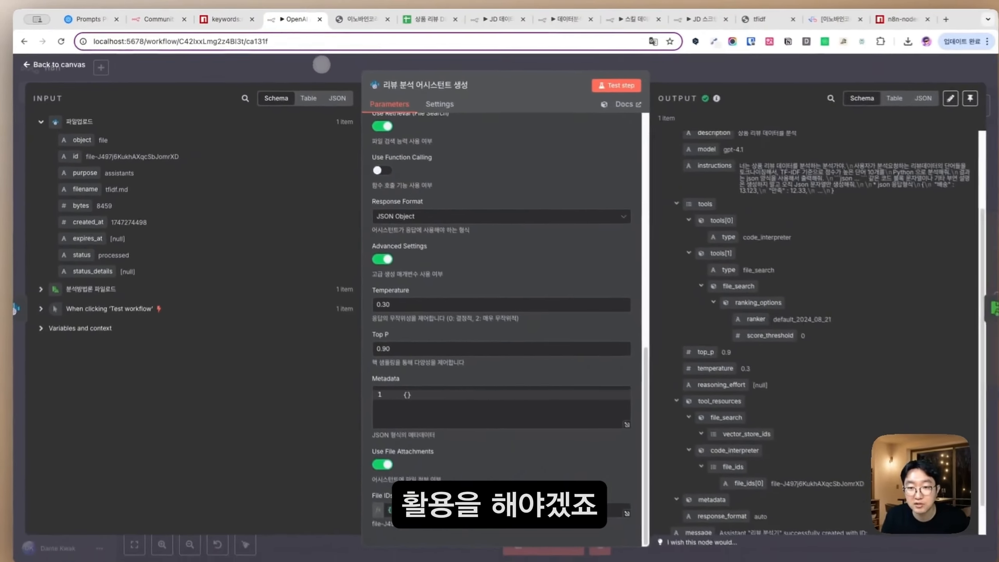
{"action": "left_click", "coordinate": [372, 85]}
Step: Open the 분석대상 데이터로드 node and run it to load reviews.csv from disk
{"action": "double_click", "coordinate": [612, 294]}
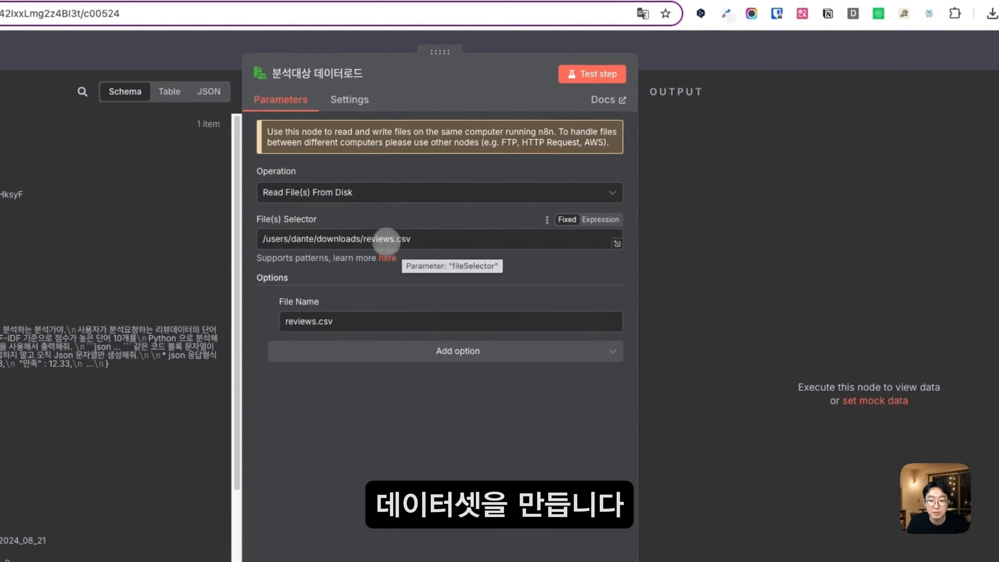
{"action": "double_click", "coordinate": [385, 238]}
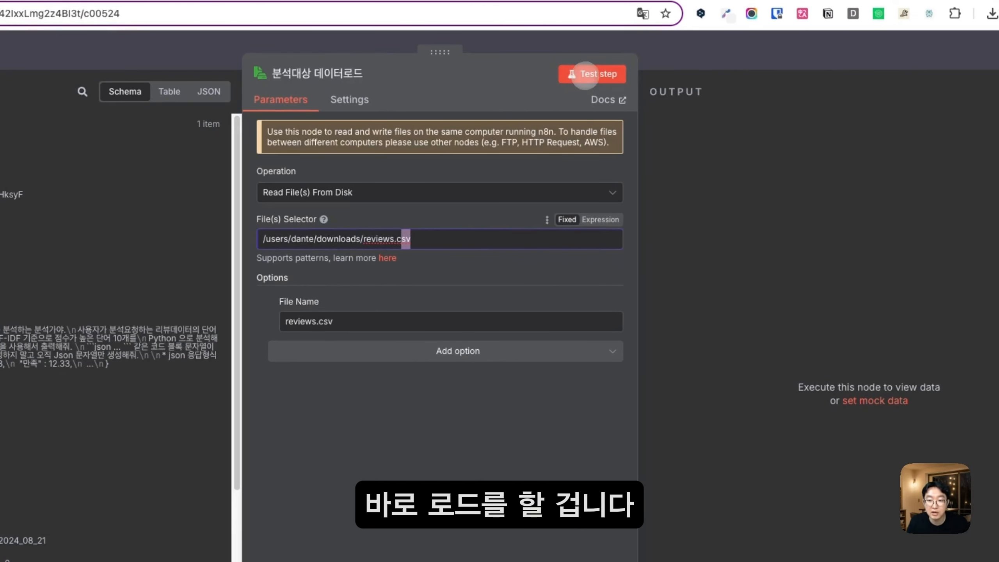
{"action": "left_click", "coordinate": [585, 74]}
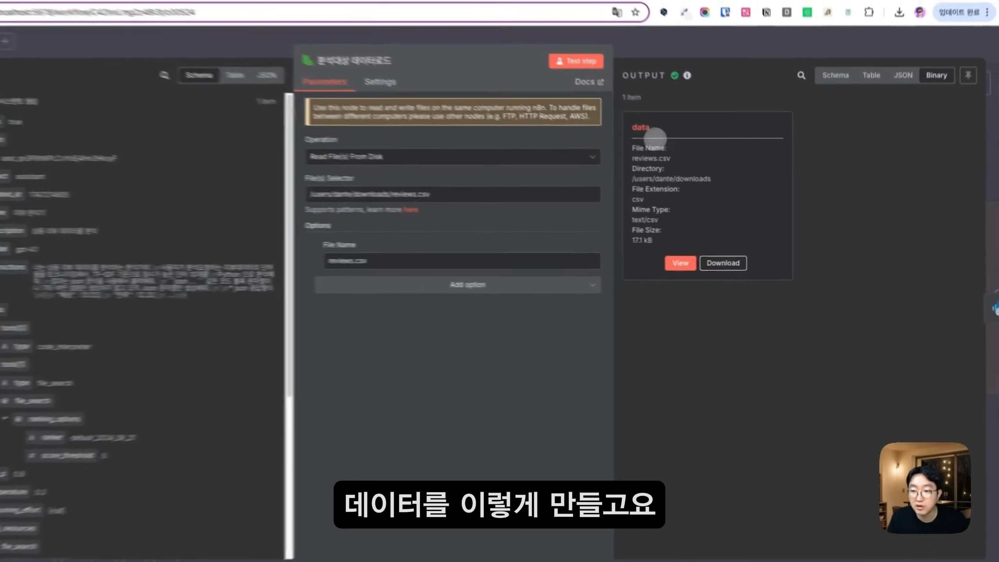
{"action": "left_click", "coordinate": [314, 35]}
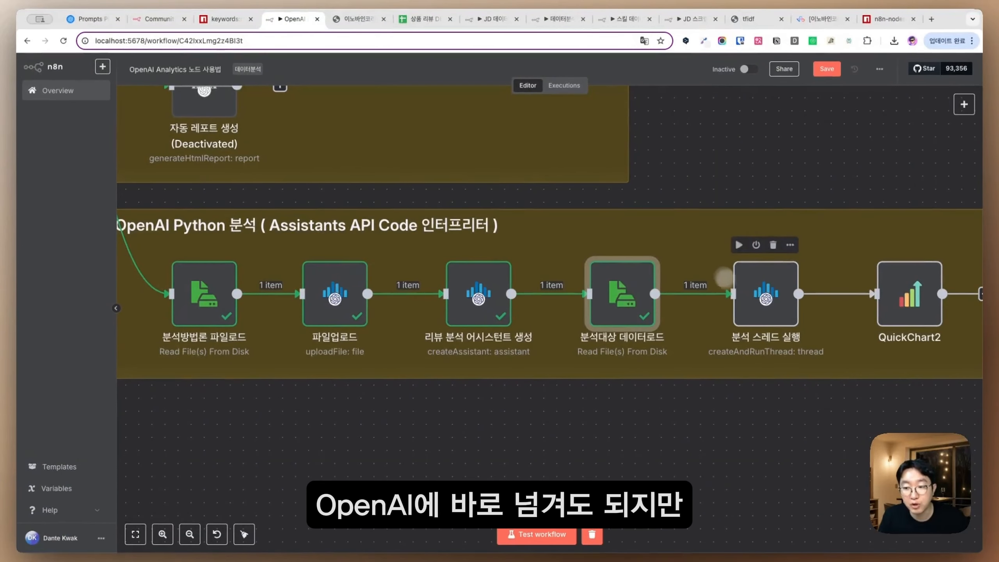
Step: Open the 분석 스레드 실행 node and choose Thread as its Resource and Single Message as its Message Input Method
{"action": "double_click", "coordinate": [757, 293]}
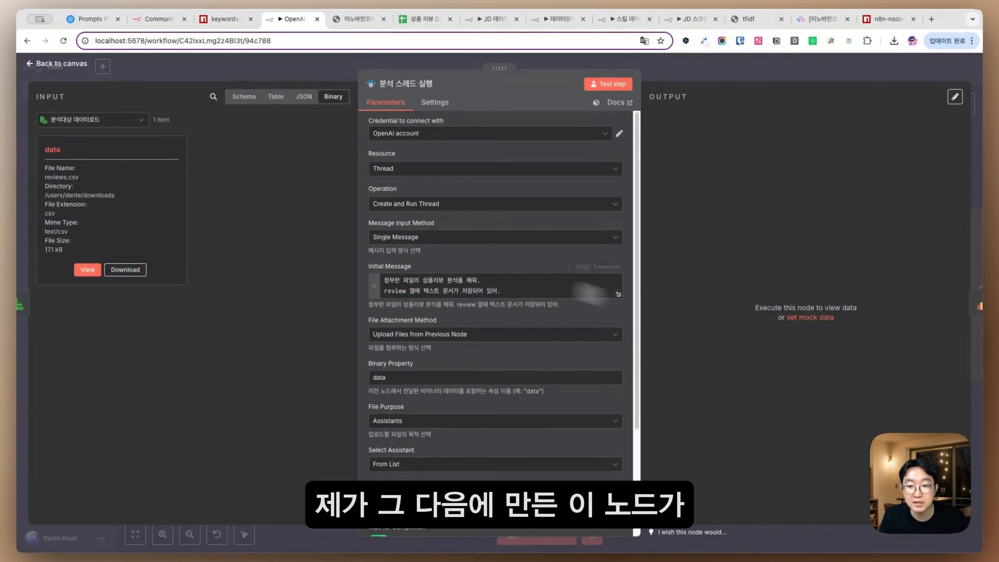
{"action": "scroll", "coordinate": [573, 319], "scroll_direction": "down", "scroll_amount": 1}
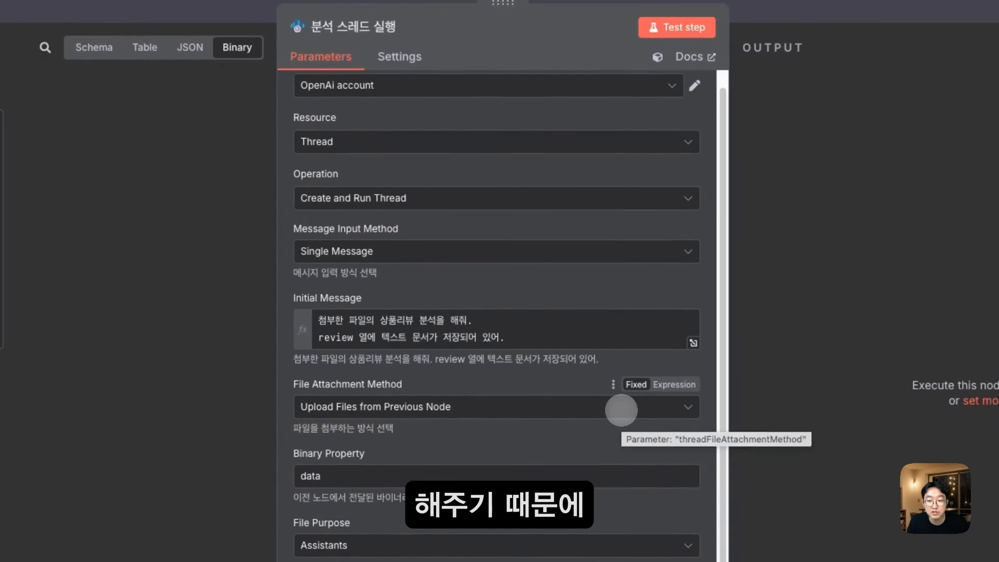
{"action": "scroll", "coordinate": [620, 410], "scroll_direction": "up", "scroll_amount": 1}
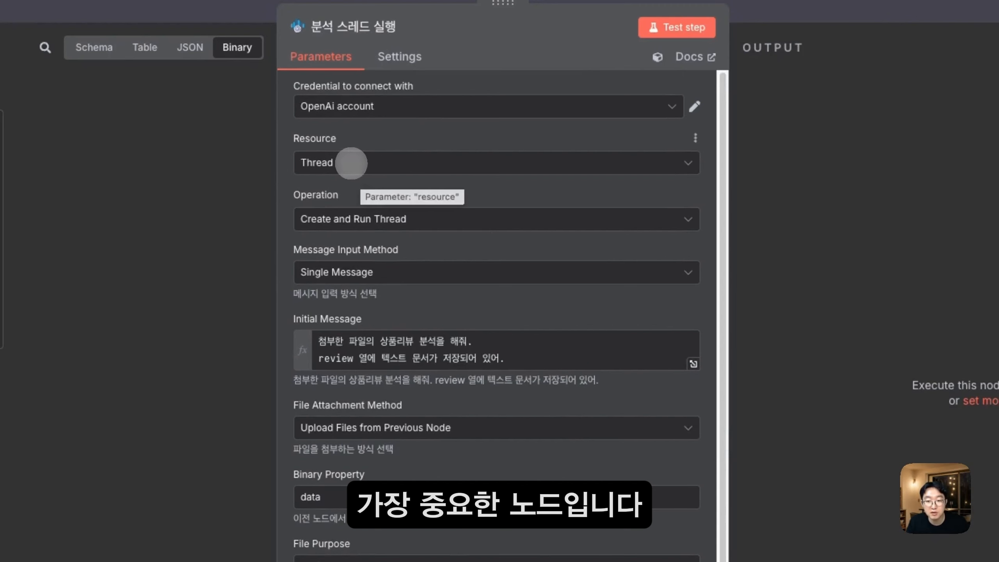
{"action": "left_click", "coordinate": [351, 162]}
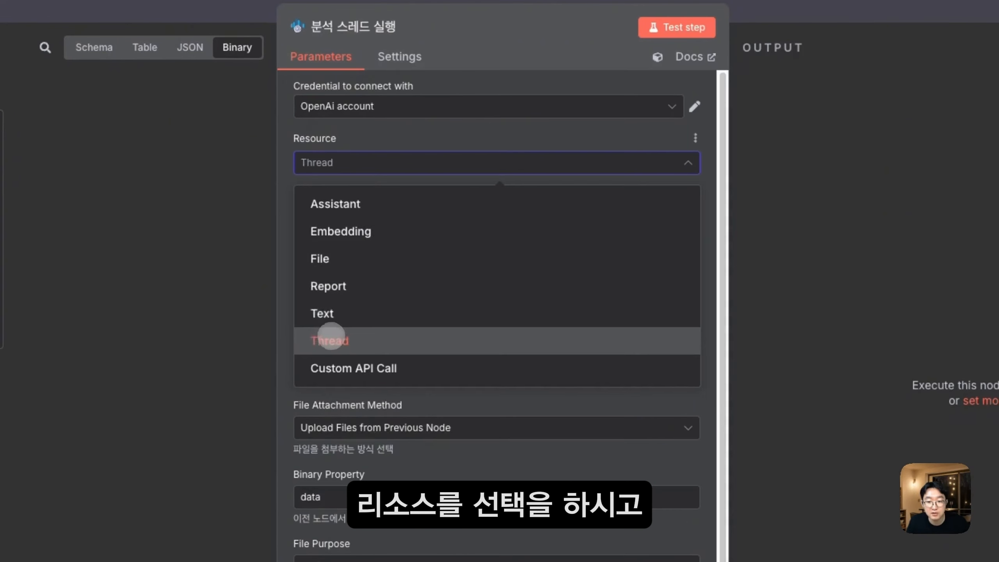
{"action": "left_click", "coordinate": [330, 340]}
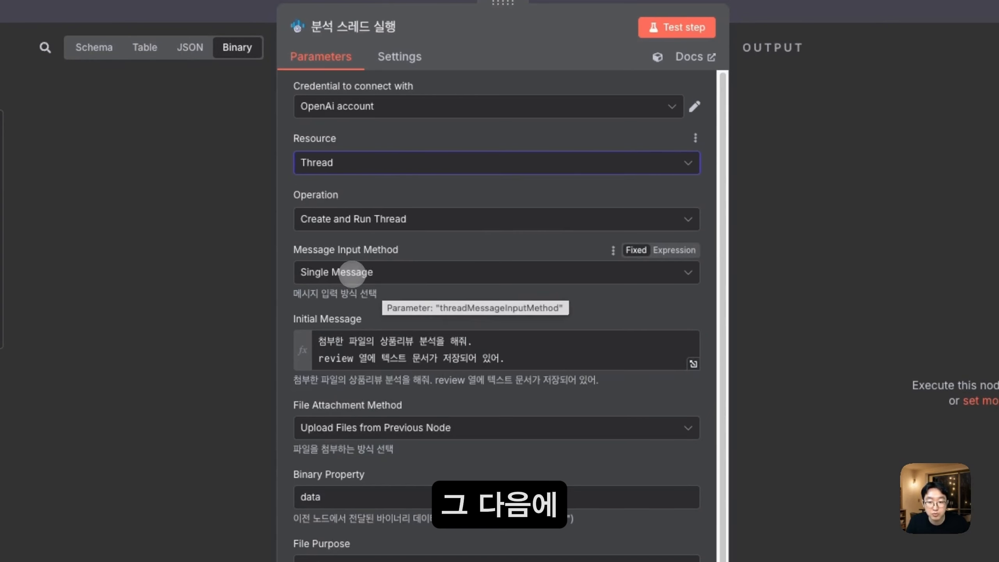
{"action": "left_click", "coordinate": [352, 272]}
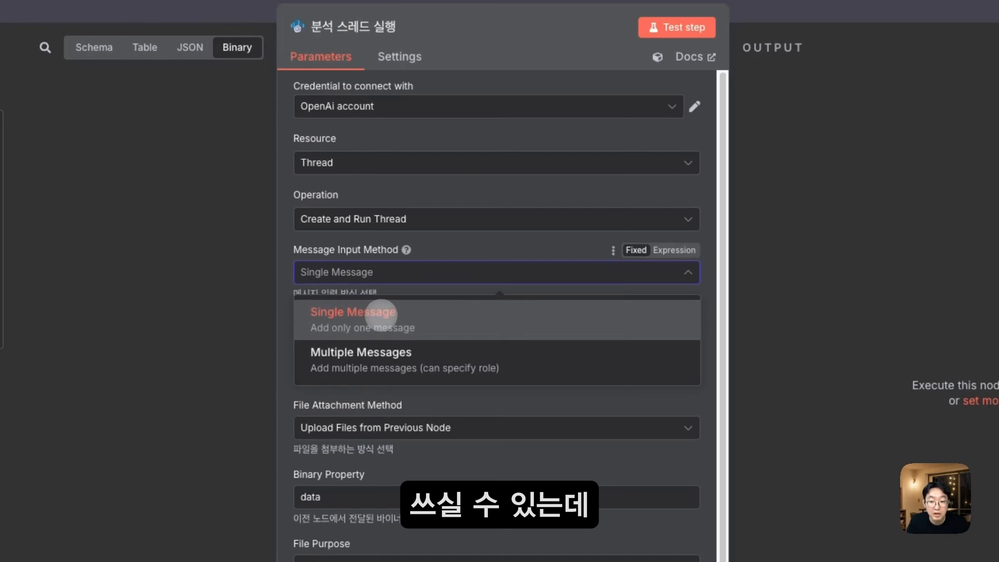
{"action": "left_click", "coordinate": [381, 315]}
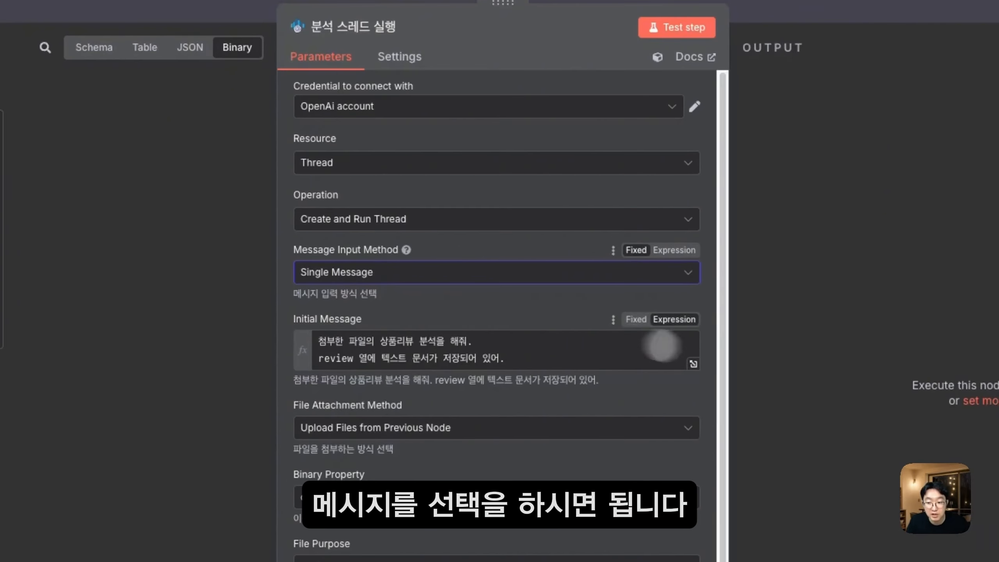
Step: Review the Initial Message, Binary Property and File Purpose, choosing Upload Files from Previous Node as the File Attachment Method
{"action": "left_click", "coordinate": [694, 363]}
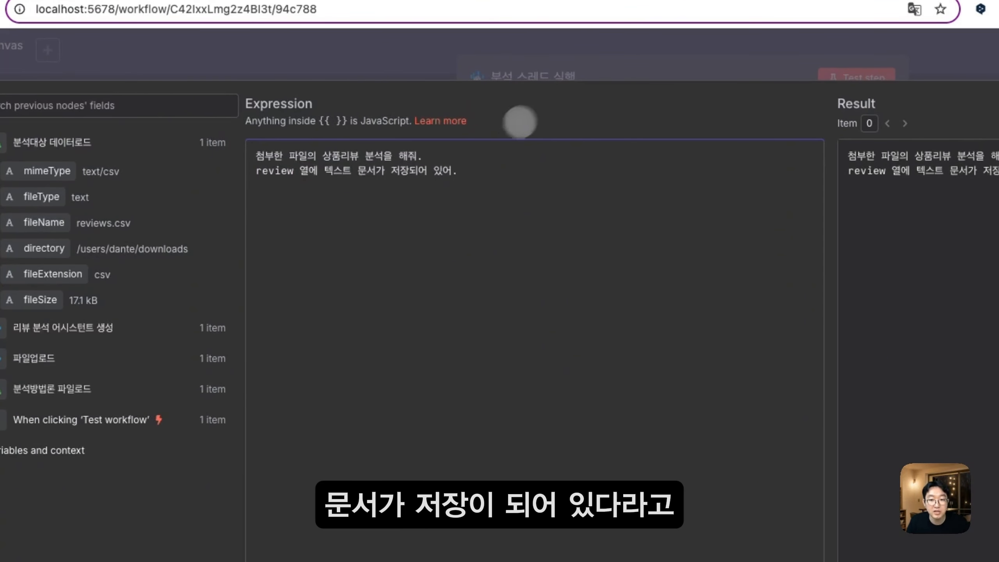
{"action": "left_click", "coordinate": [431, 59]}
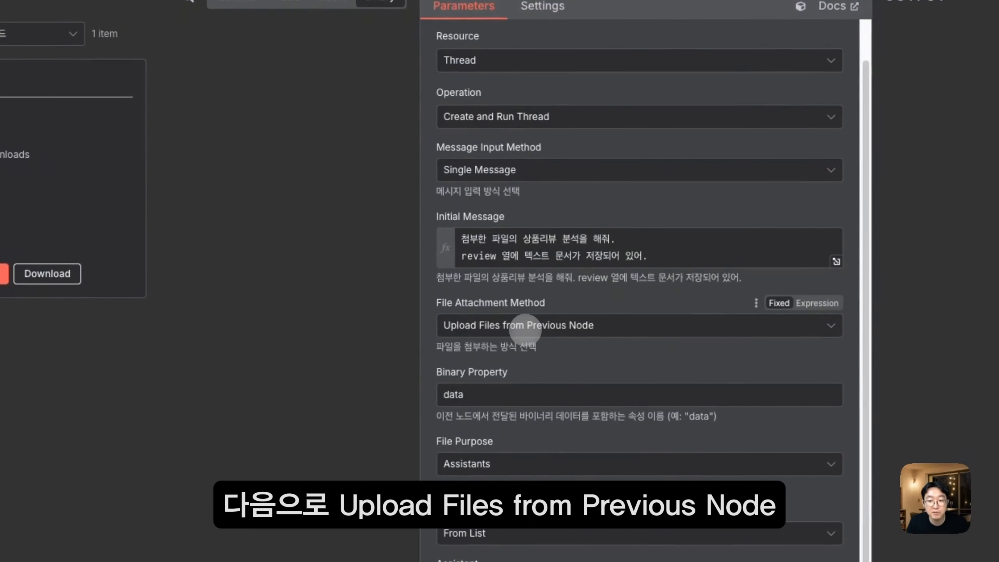
{"action": "left_click", "coordinate": [527, 331]}
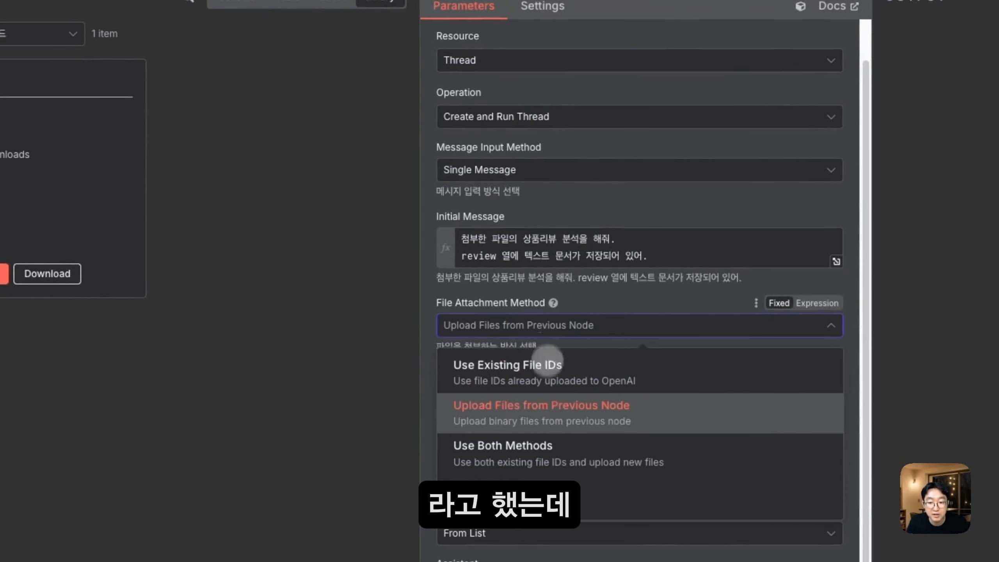
{"action": "left_click", "coordinate": [554, 417]}
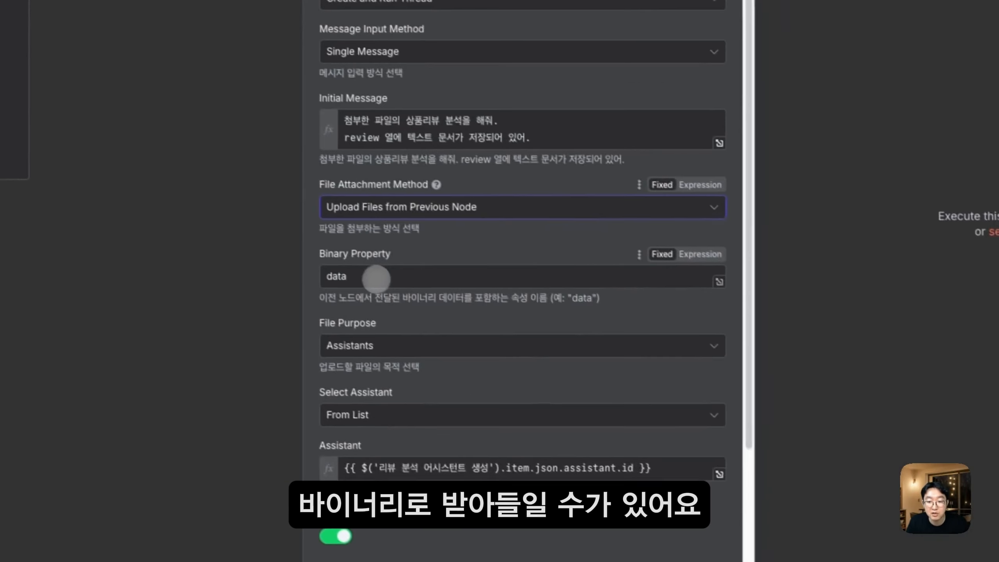
{"action": "left_click", "coordinate": [482, 340]}
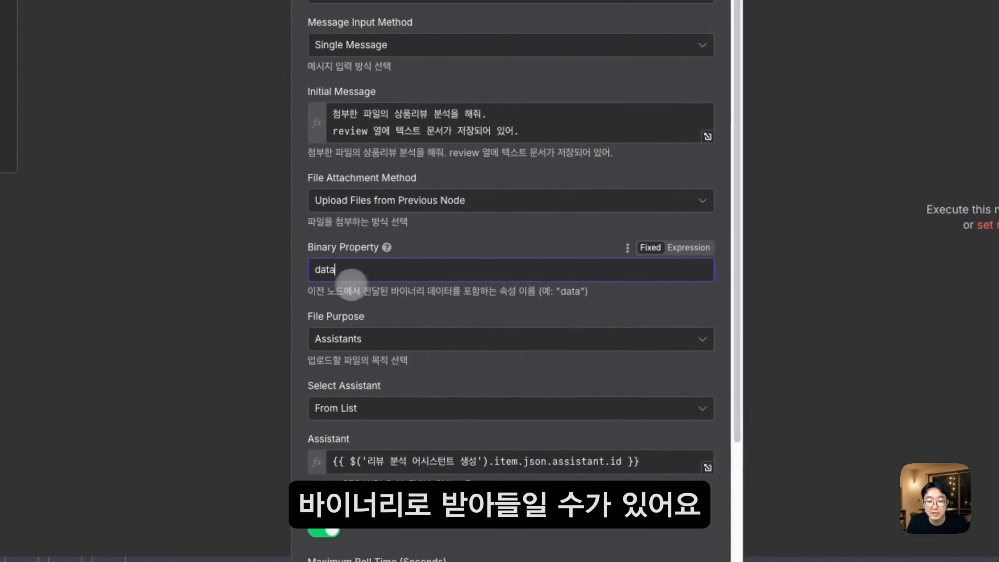
{"action": "scroll", "coordinate": [392, 295], "scroll_direction": "down", "scroll_amount": 2}
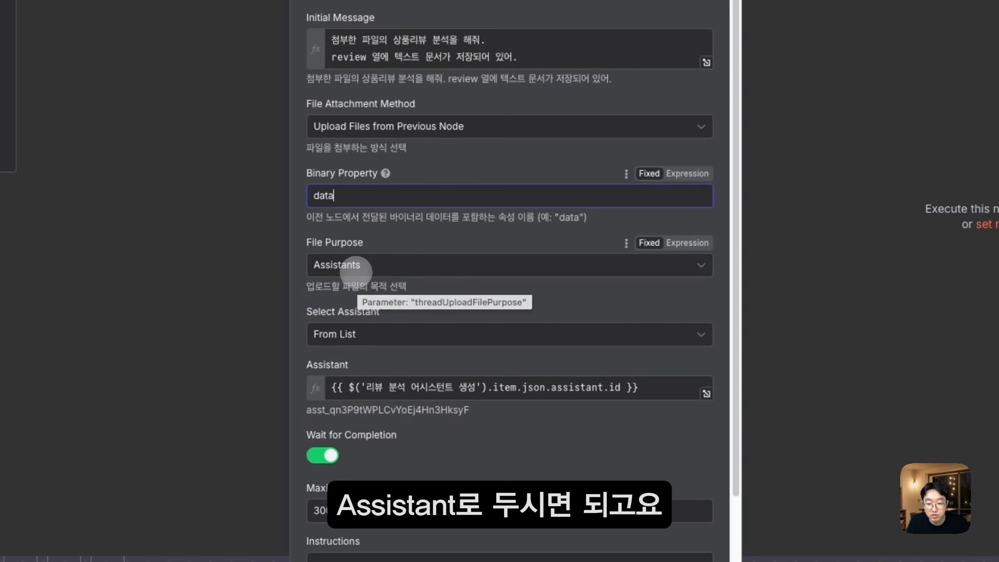
{"action": "scroll", "coordinate": [356, 272], "scroll_direction": "down", "scroll_amount": 2}
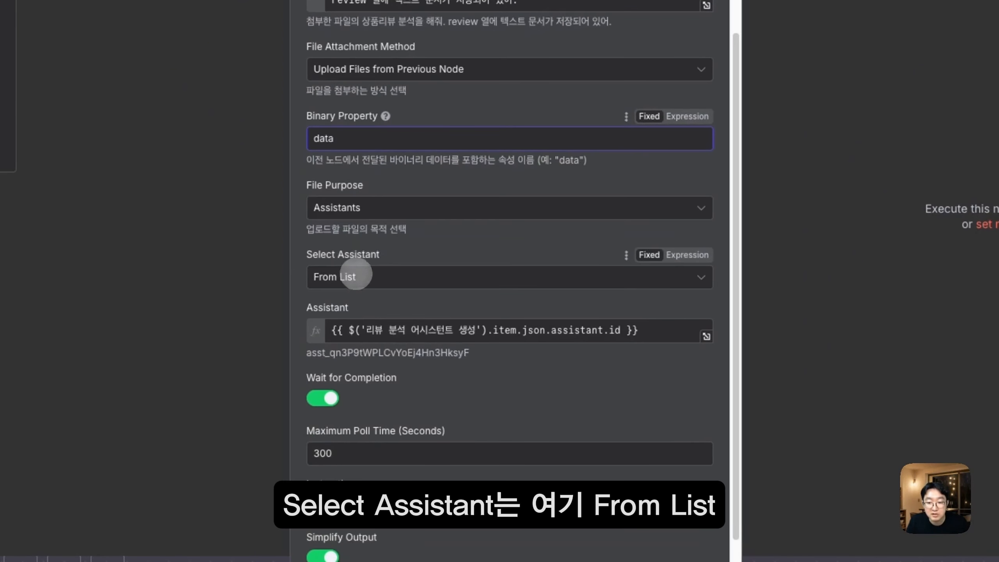
Step: Set Select Assistant to From List and pick 상품 리뷰 데이터 분석기 as the fixed Assistant
{"action": "left_click", "coordinate": [356, 277]}
{"action": "left_click", "coordinate": [356, 320]}
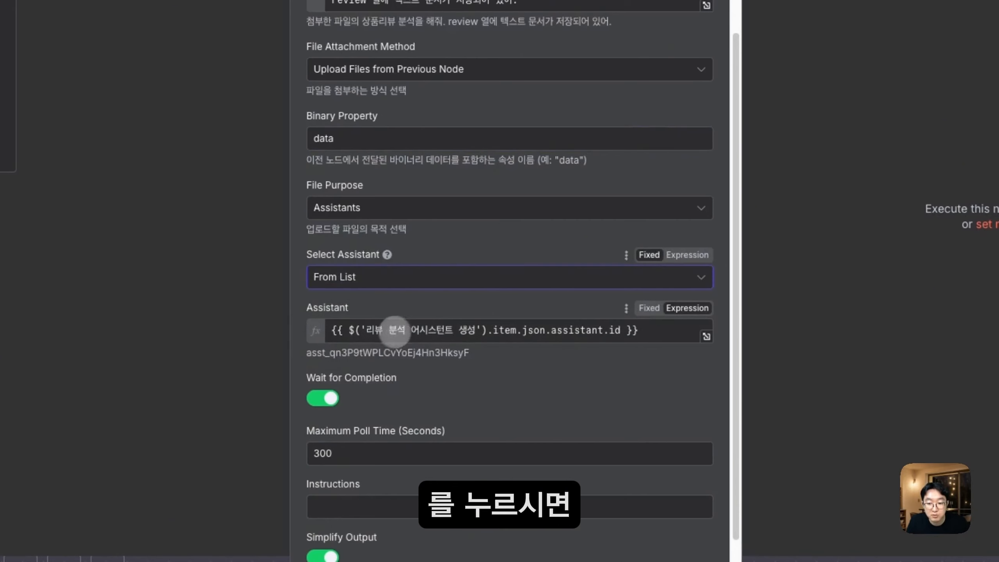
{"action": "left_click", "coordinate": [395, 330]}
{"action": "left_click", "coordinate": [383, 370]}
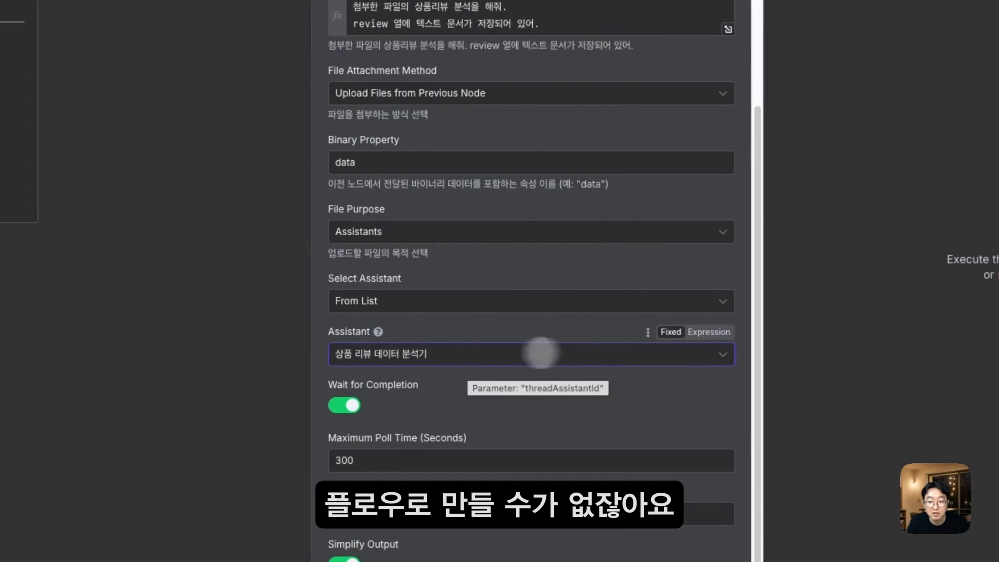
Step: Replace the fixed Assistant value with an expression mapping the assistant id from the 리뷰 분석 어시스턴트 생성 node's output
{"action": "left_click", "coordinate": [702, 296]}
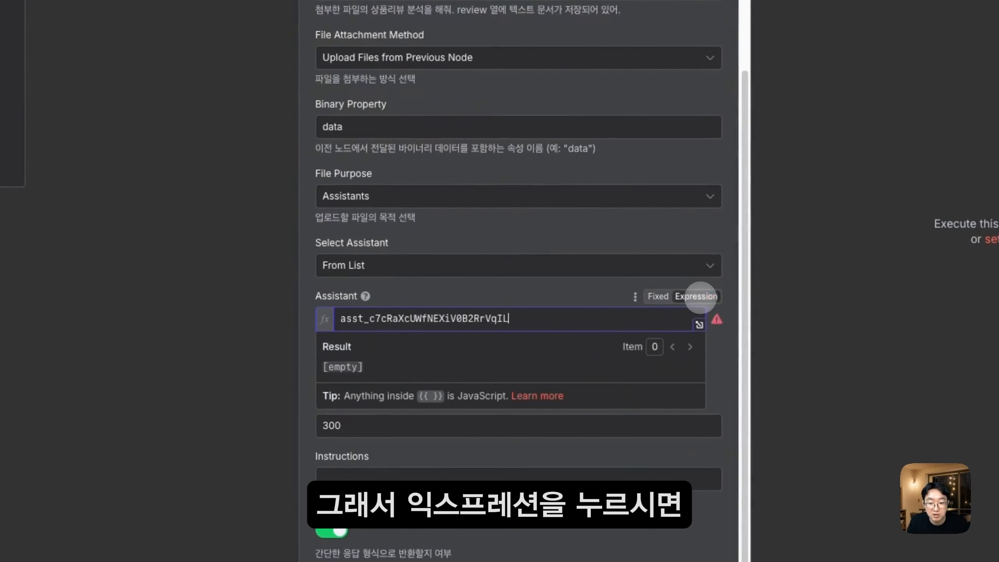
{"action": "left_click_drag", "start_coordinate": [533, 316], "coordinate": [285, 316]}
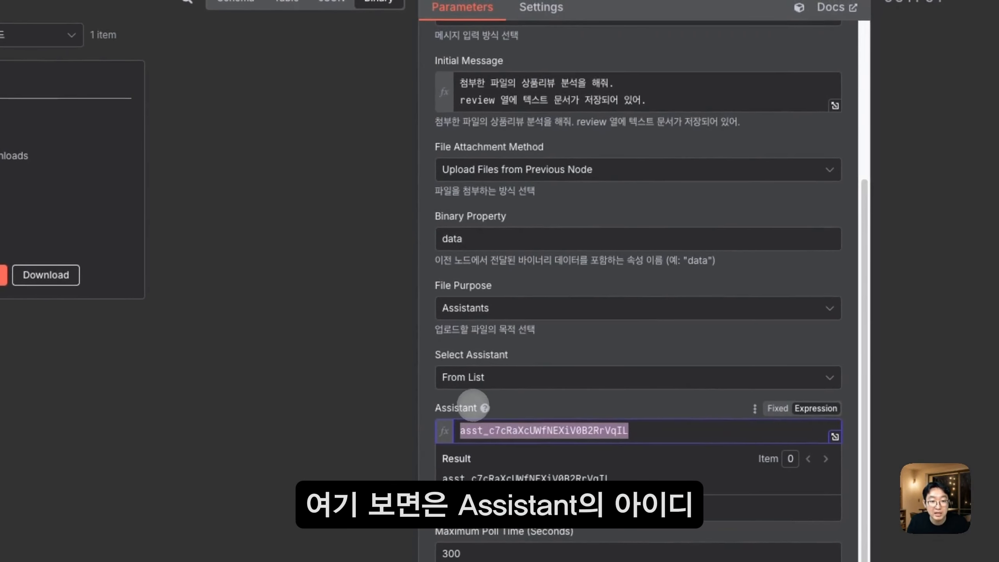
{"action": "scroll", "coordinate": [541, 421], "scroll_direction": "down", "scroll_amount": 1}
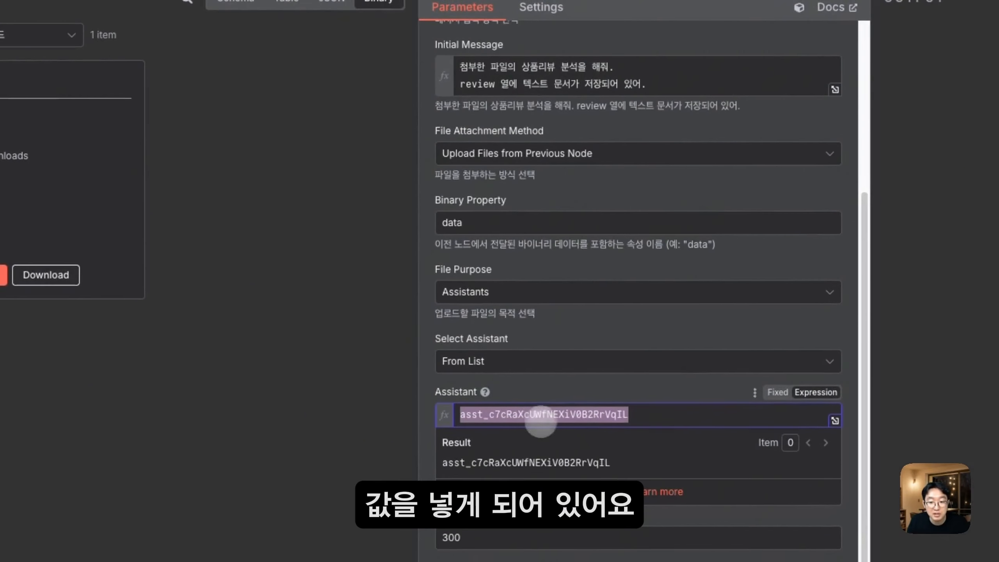
{"action": "key", "text": "BackSpace"}
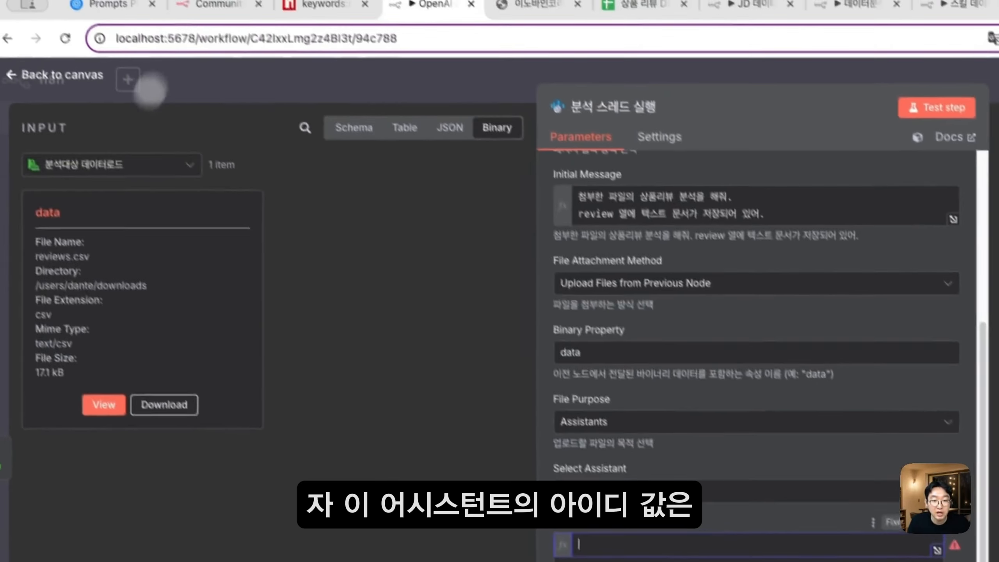
{"action": "left_click", "coordinate": [42, 35]}
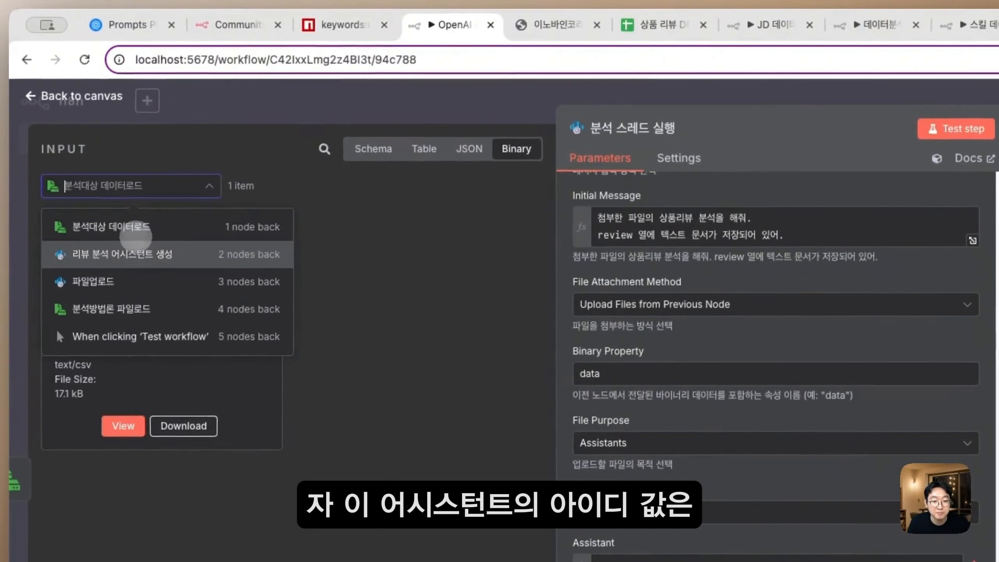
{"action": "left_click", "coordinate": [133, 250]}
{"action": "scroll", "coordinate": [120, 397], "scroll_direction": "down", "scroll_amount": 2}
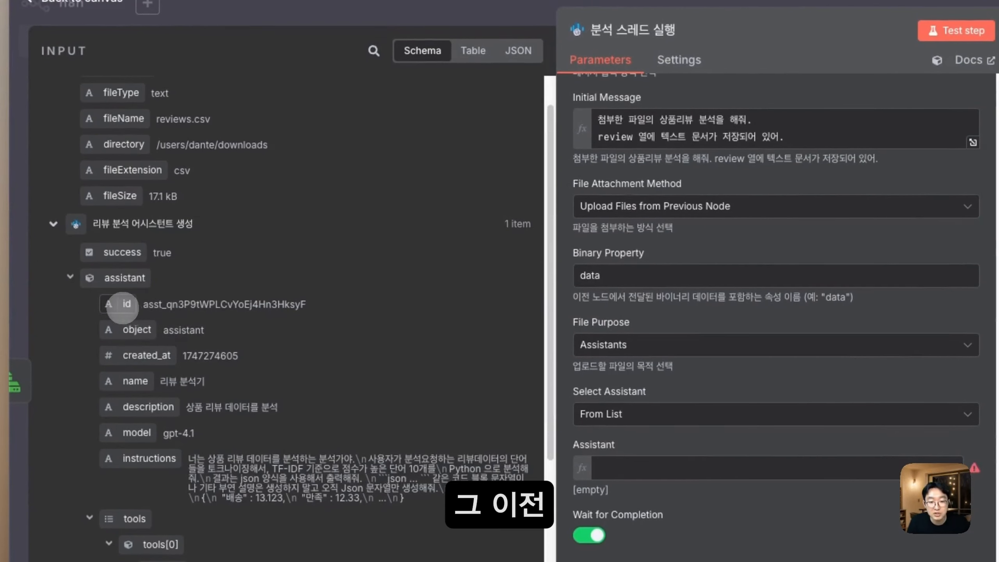
{"action": "left_click_drag", "start_coordinate": [283, 305], "coordinate": [645, 468]}
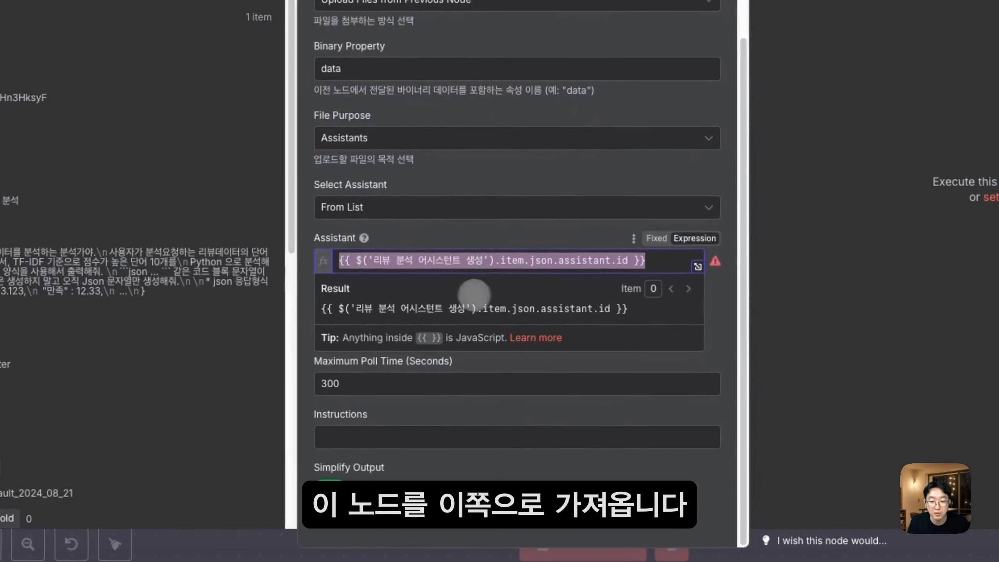
Step: Set Select Assistant to By ID using the expression {{ $('리뷰 분석 어시스턴트 생성').item.json.assistant.id }}, and run the 분석 스레드 실행 node
{"action": "left_click", "coordinate": [433, 207]}
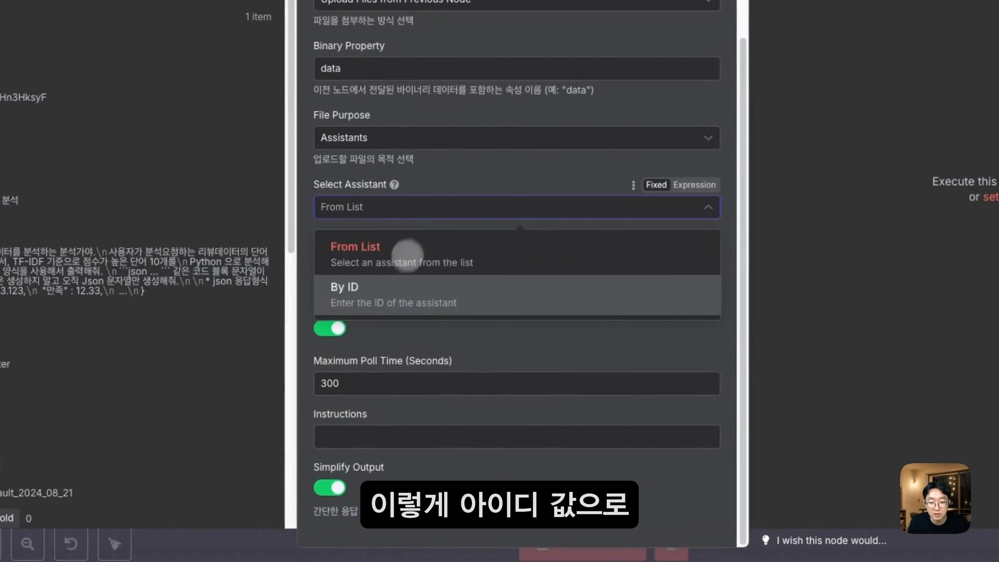
{"action": "left_click", "coordinate": [411, 282]}
{"action": "left_click", "coordinate": [384, 254]}
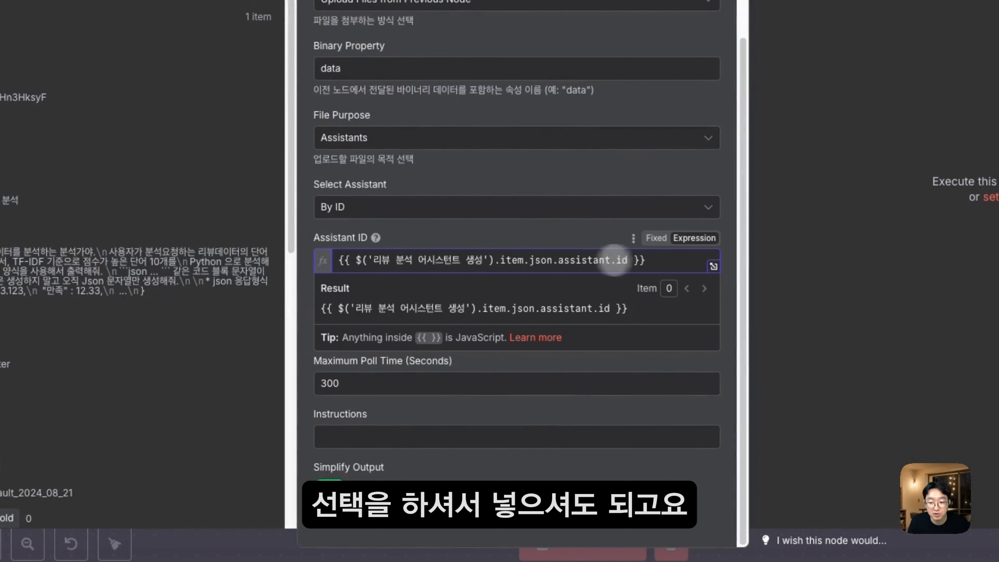
{"action": "left_click", "coordinate": [682, 235]}
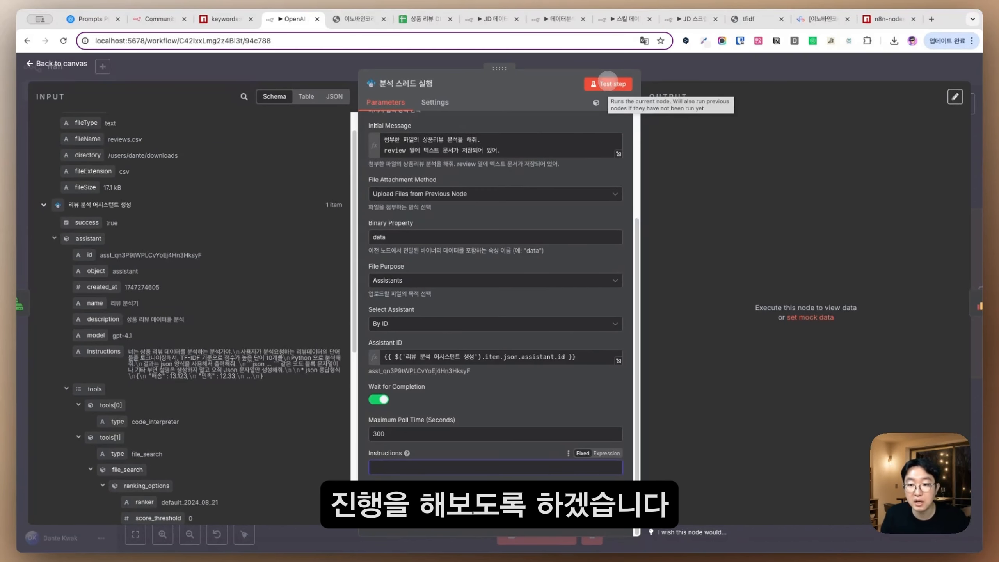
{"action": "left_click", "coordinate": [607, 83]}
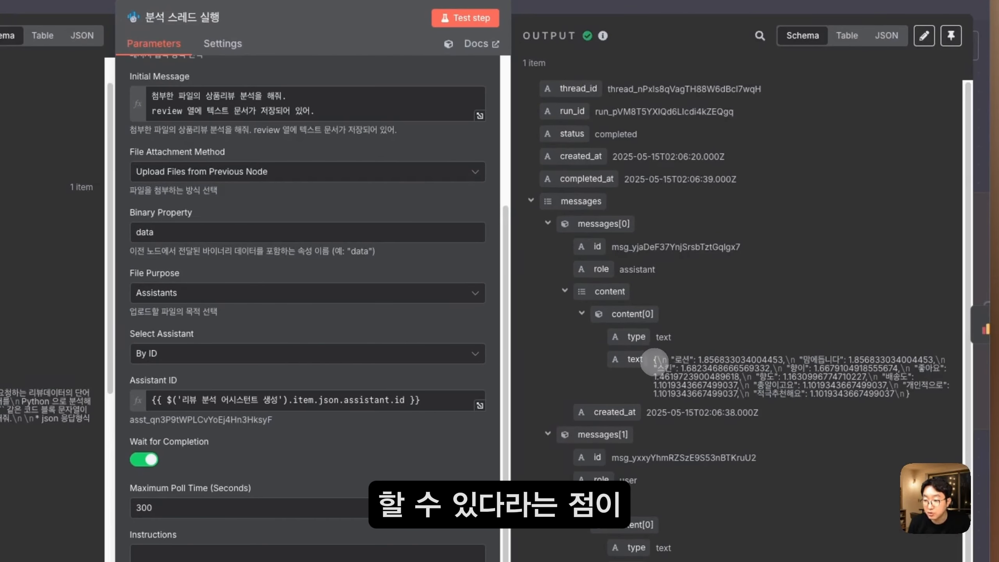
{"action": "left_click", "coordinate": [634, 7]}
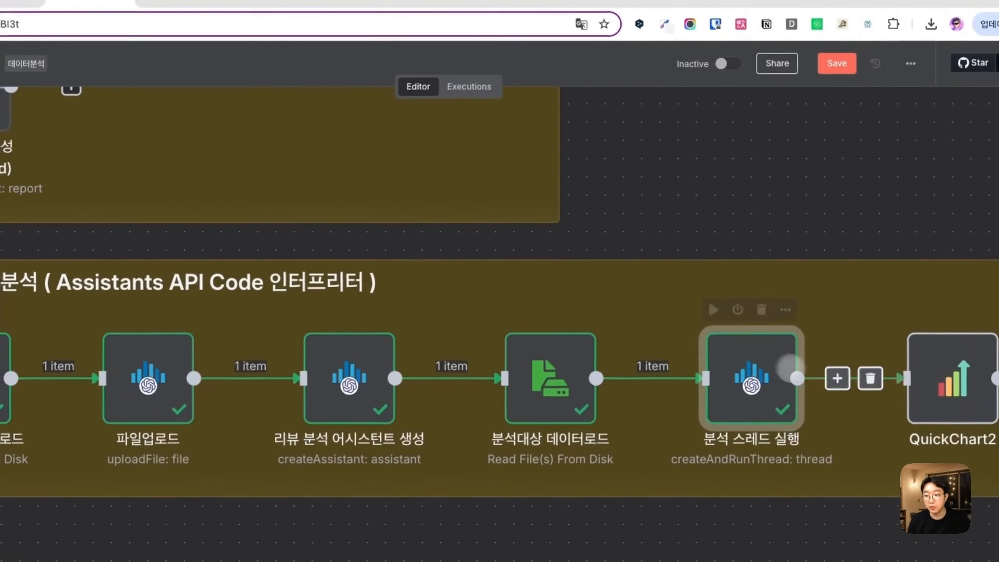
Step: Open the QuickChart2 node, review the JSON.parse expression in its Labels Array, and run it to view the bar chart
{"action": "scroll", "coordinate": [788, 366], "scroll_direction": "down", "scroll_amount": 3}
{"action": "scroll", "coordinate": [827, 373], "scroll_direction": "right", "scroll_amount": 5}
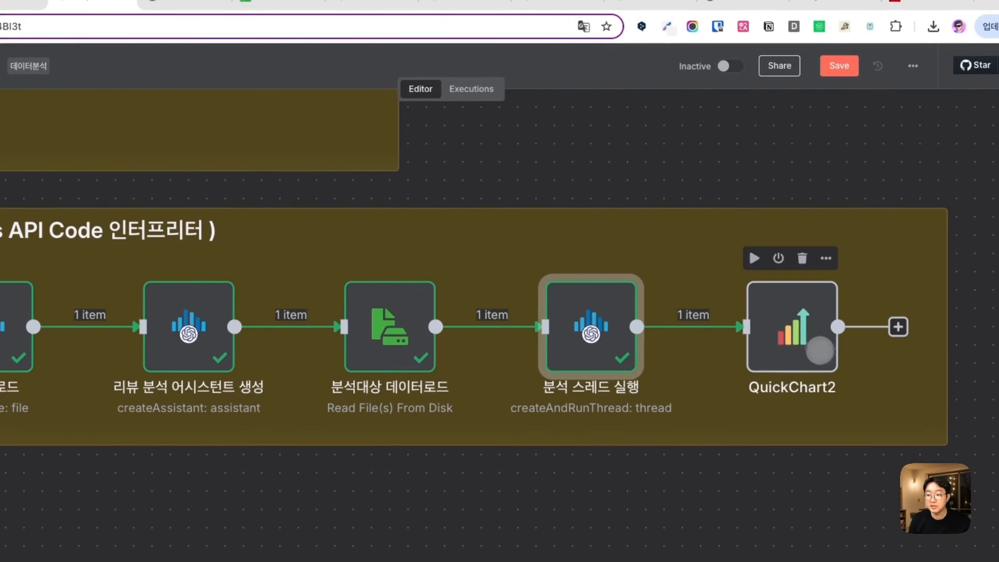
{"action": "double_click", "coordinate": [818, 350]}
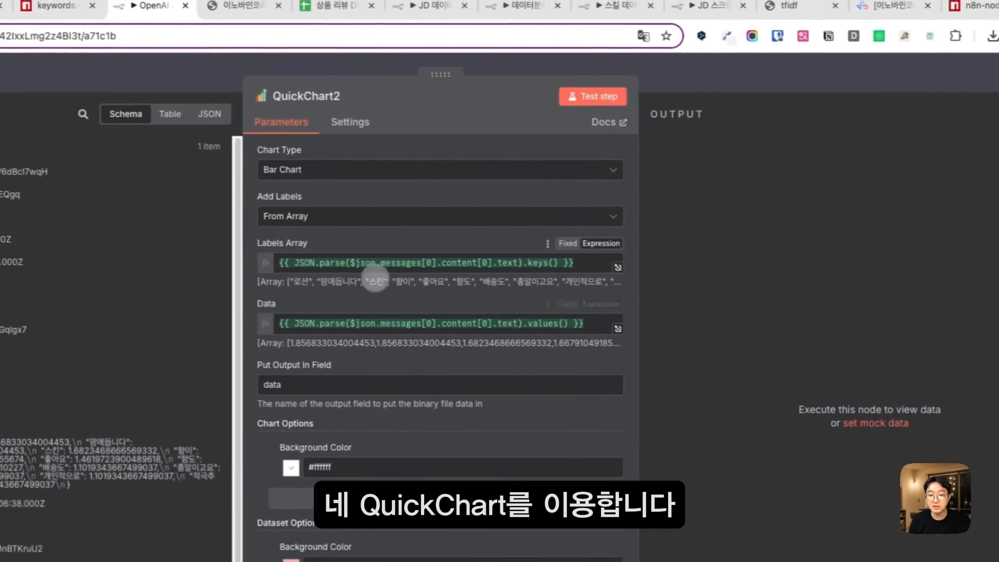
{"action": "left_click", "coordinate": [375, 263]}
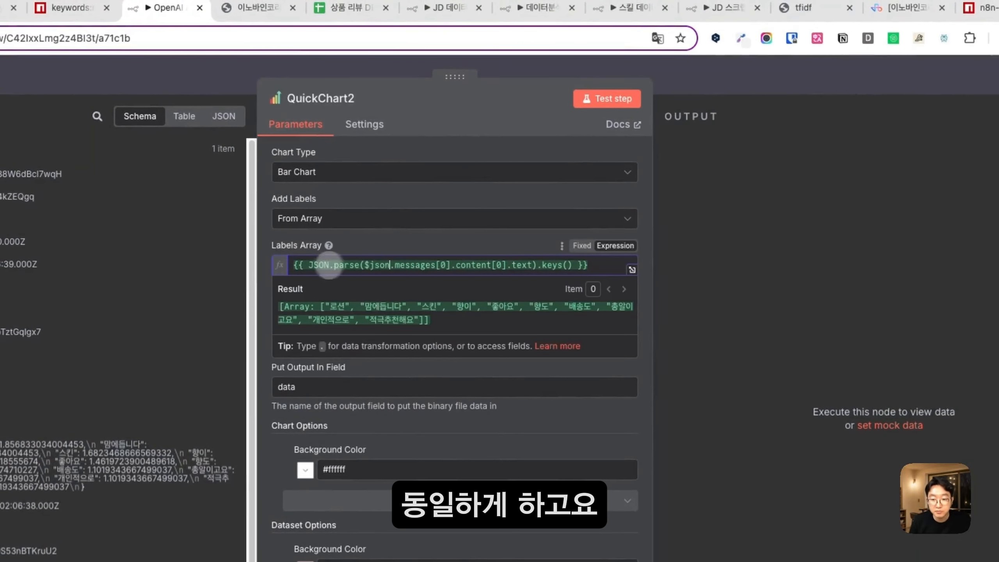
{"action": "left_click_drag", "start_coordinate": [306, 264], "coordinate": [568, 263]}
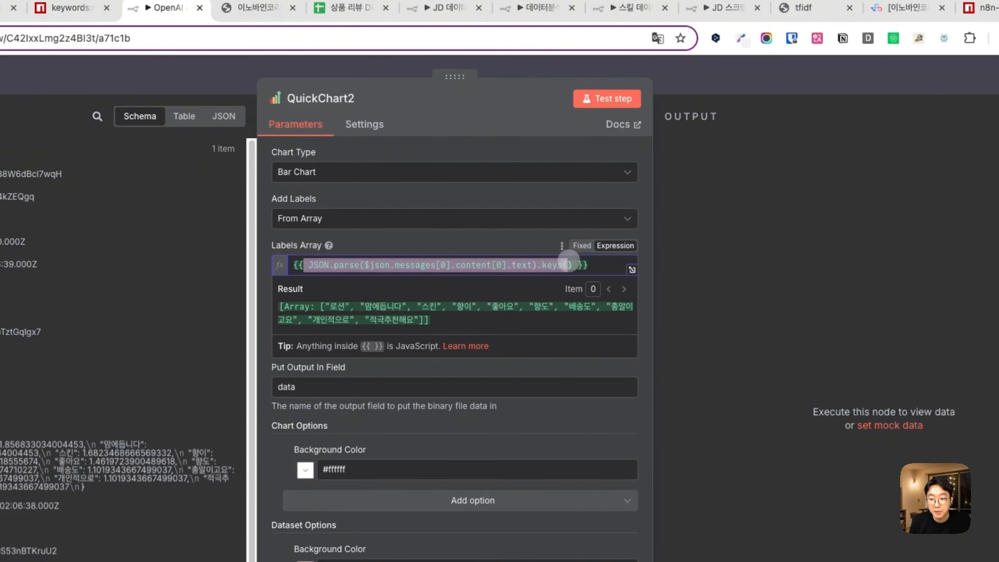
{"action": "left_click_drag", "start_coordinate": [308, 264], "coordinate": [367, 265]}
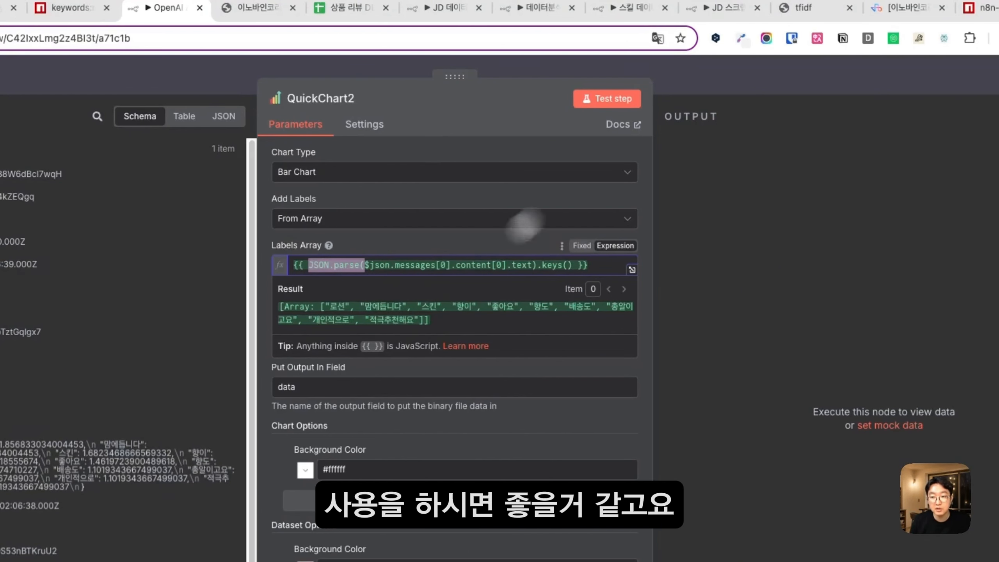
{"action": "left_click", "coordinate": [619, 99]}
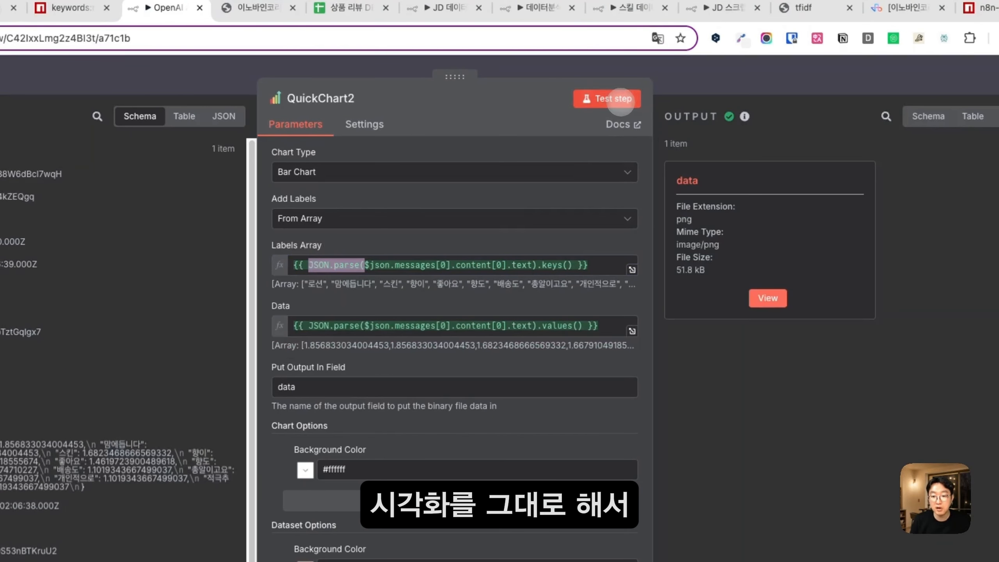
{"action": "left_click", "coordinate": [767, 298]}
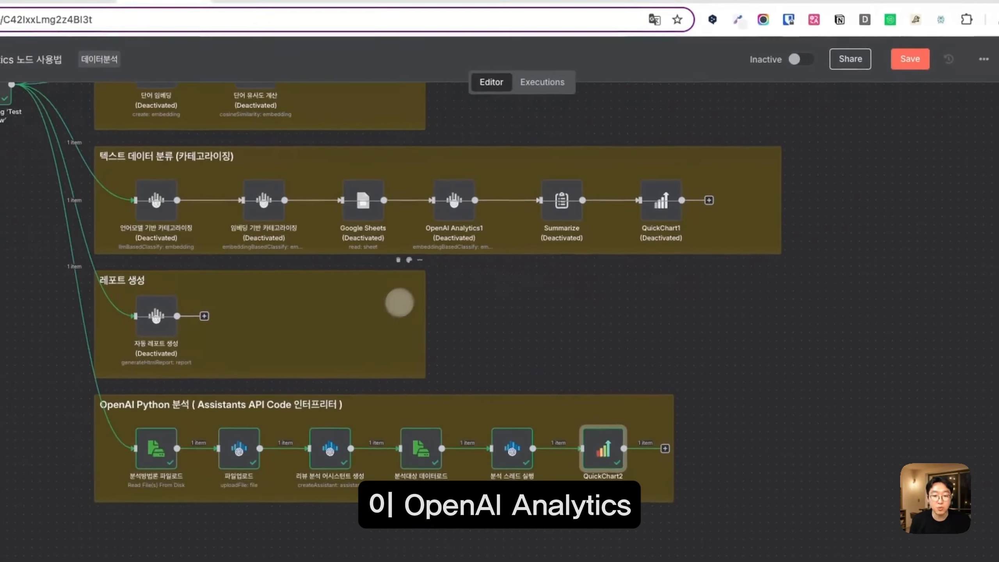
Step: Look over the workflow's sections, and switch to the JD 데이터분석 workflow to examine its embedding file, Python analysis and visualization sections
{"action": "scroll", "coordinate": [395, 305], "scroll_direction": "up", "scroll_amount": 3}
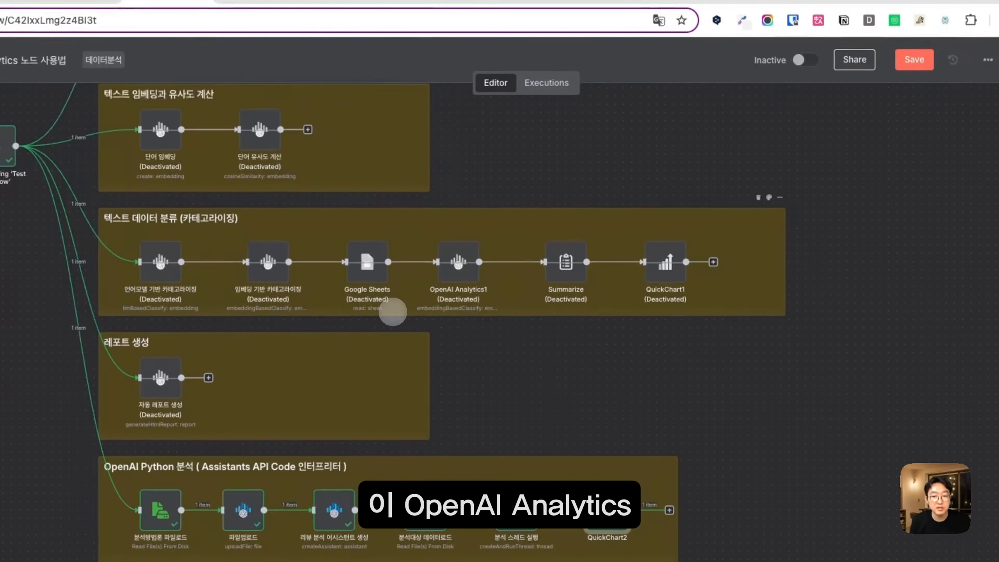
{"action": "scroll", "coordinate": [393, 312], "scroll_direction": "up", "scroll_amount": 3}
{"action": "scroll", "coordinate": [393, 311], "scroll_direction": "down", "scroll_amount": 3}
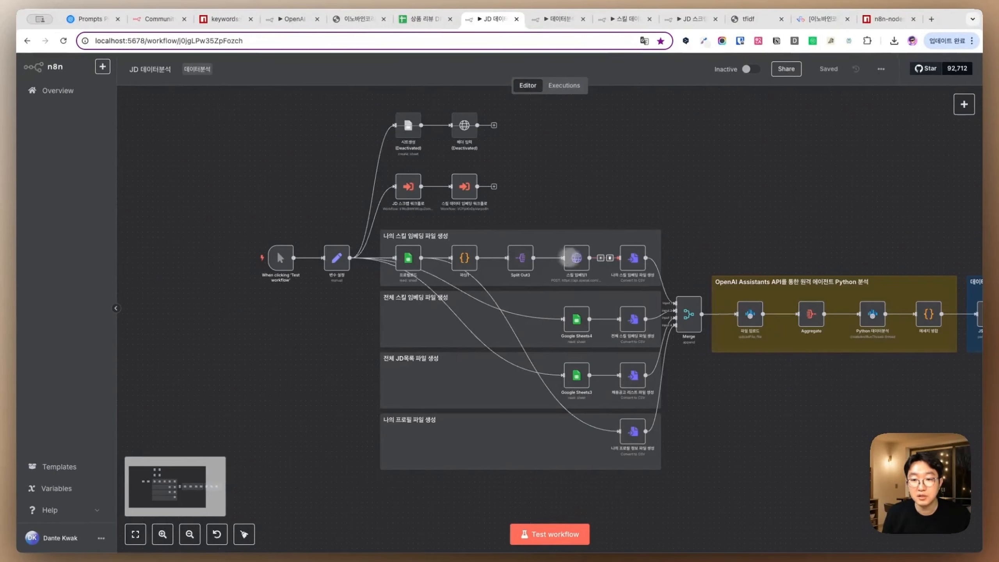
{"action": "scroll", "coordinate": [590, 259], "scroll_direction": "down", "scroll_amount": 2}
{"action": "scroll", "coordinate": [591, 263], "scroll_direction": "right", "scroll_amount": 2}
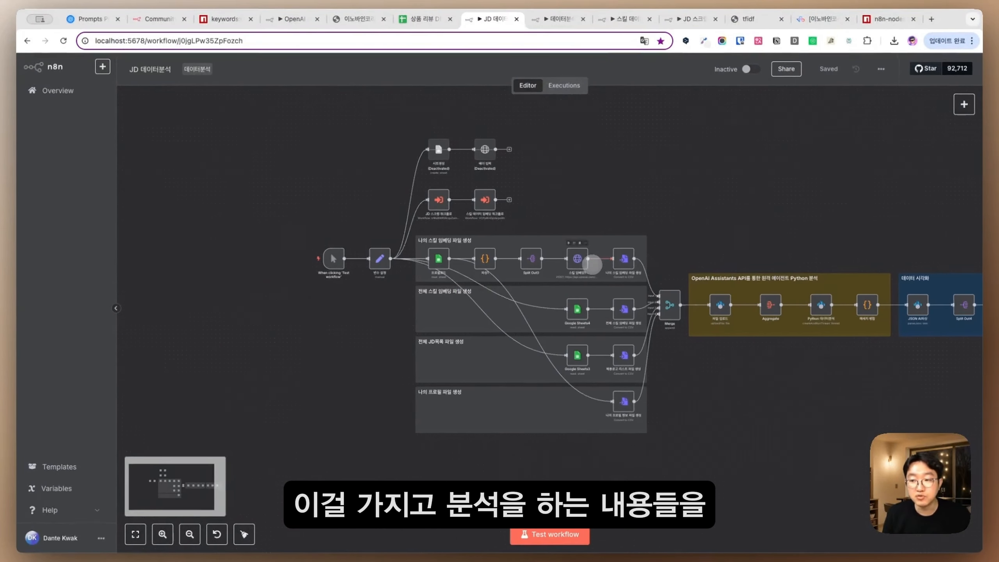
{"action": "scroll", "coordinate": [591, 264], "scroll_direction": "right", "scroll_amount": 2}
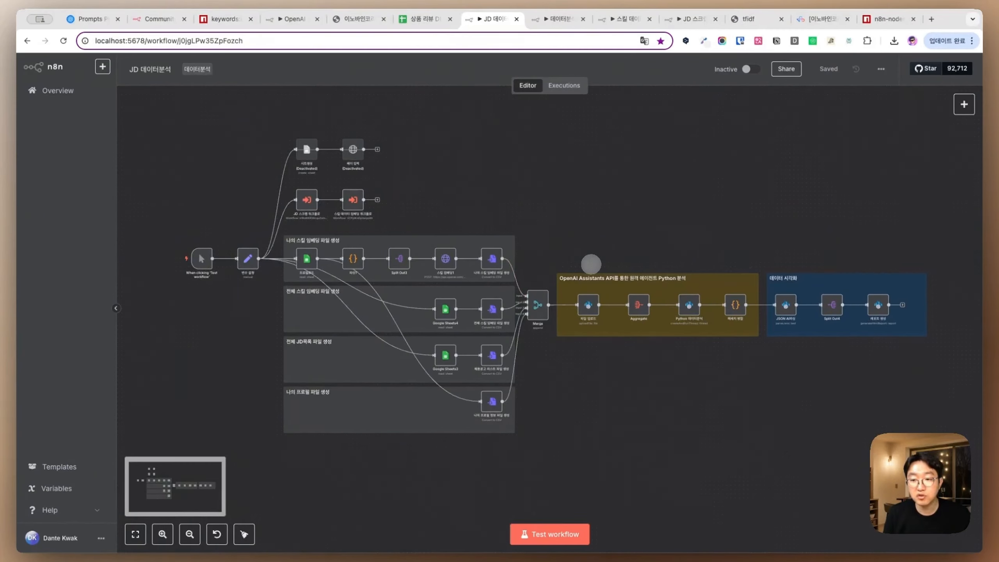
{"action": "scroll", "coordinate": [405, 242], "scroll_direction": "up", "scroll_amount": 2}
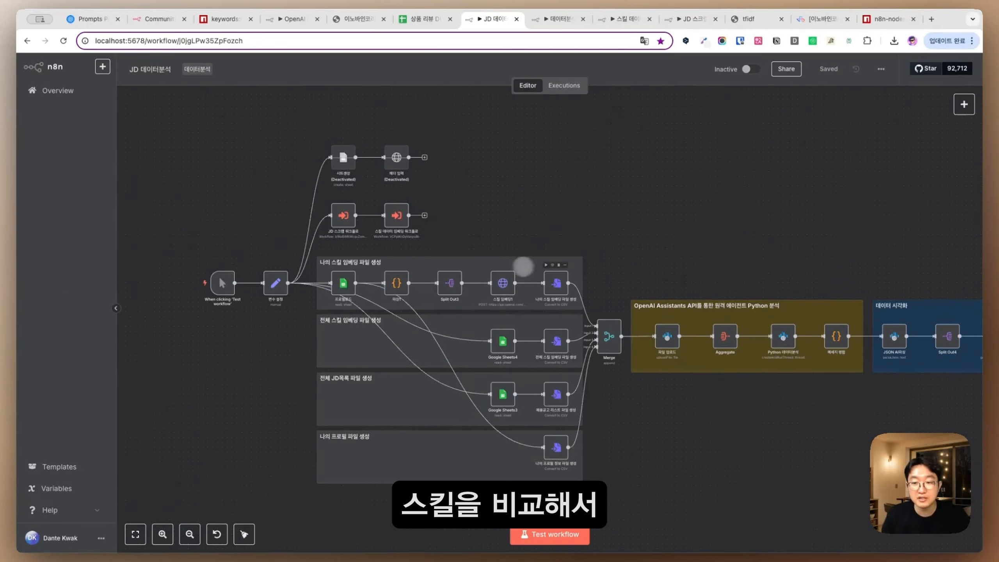
{"action": "scroll", "coordinate": [614, 258], "scroll_direction": "down", "scroll_amount": 2}
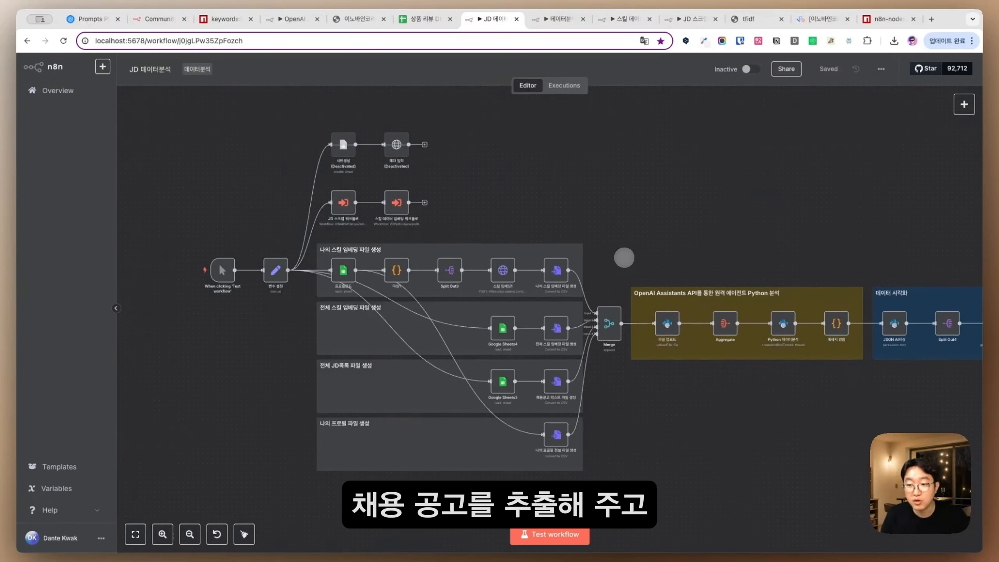
{"action": "scroll", "coordinate": [615, 259], "scroll_direction": "right", "scroll_amount": 5}
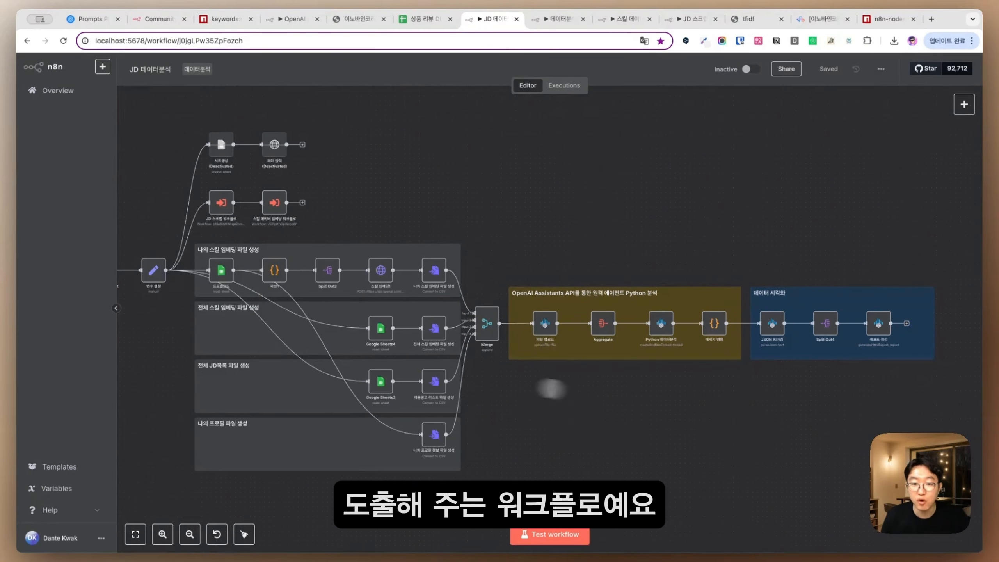
Step: Examine the OpenAI Assistants API Python analysis section of the JD 데이터분석 workflow, including its Python 데이터분석 node
{"action": "scroll", "coordinate": [759, 393], "scroll_direction": "left", "scroll_amount": 2}
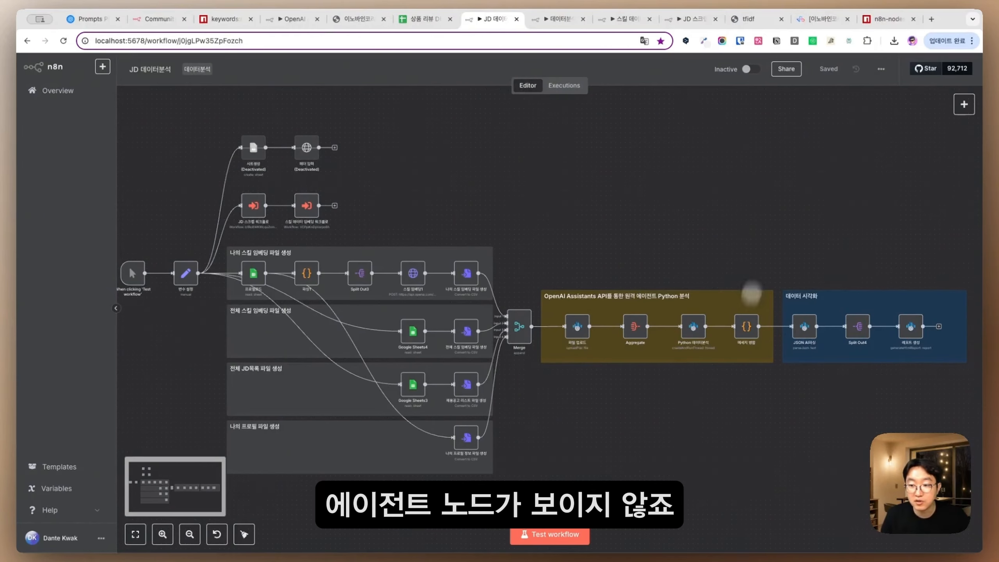
{"action": "scroll", "coordinate": [725, 359], "scroll_direction": "up", "scroll_amount": 10}
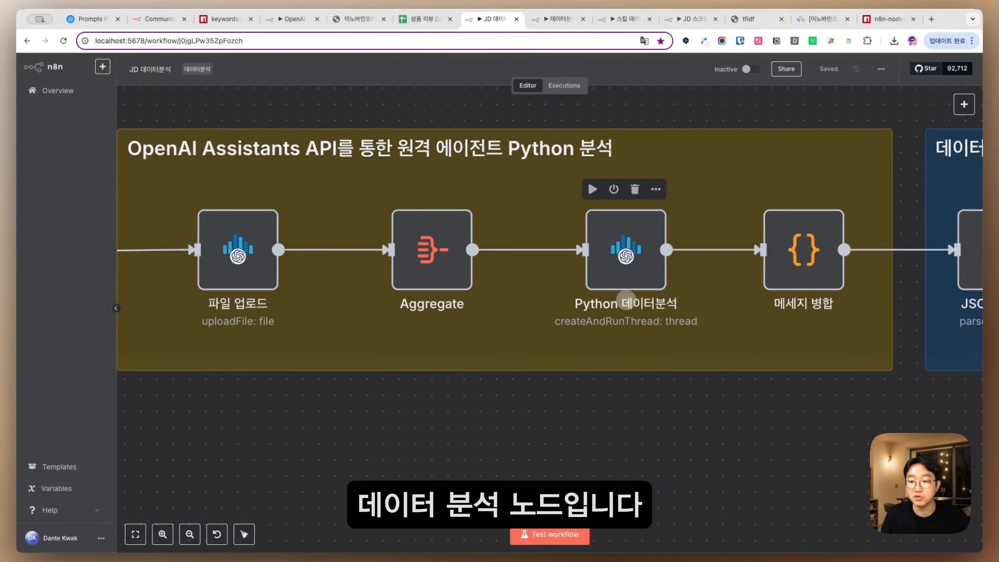
{"action": "scroll", "coordinate": [626, 299], "scroll_direction": "down", "scroll_amount": 10}
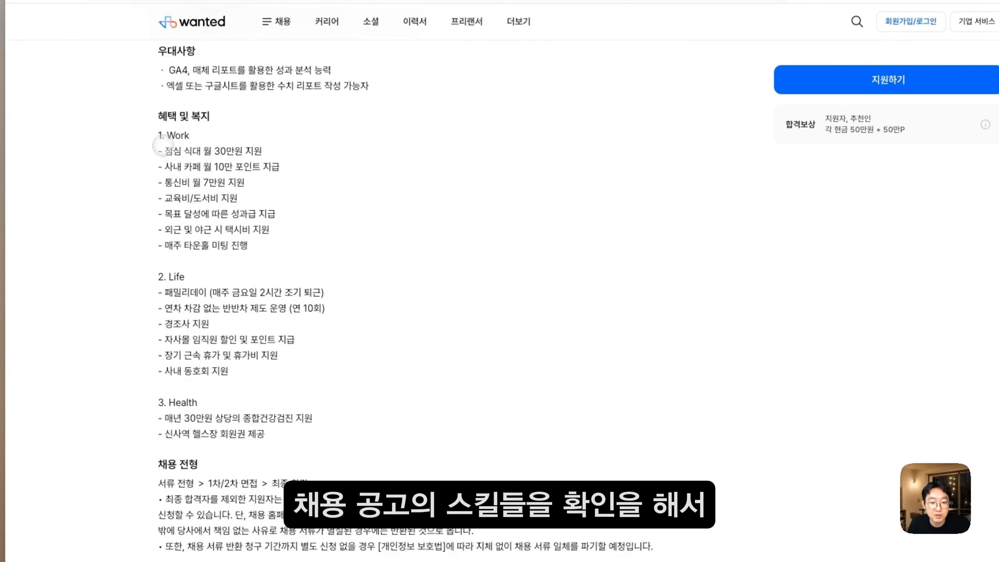
Step: Look over the Wanted job posting for [애드크래프트] 퍼포먼스 마케터, from its benefits and hiring process back to its duties and requirements
{"action": "left_click_drag", "start_coordinate": [164, 145], "coordinate": [307, 431]}
{"action": "scroll", "coordinate": [318, 381], "scroll_direction": "down", "scroll_amount": 1}
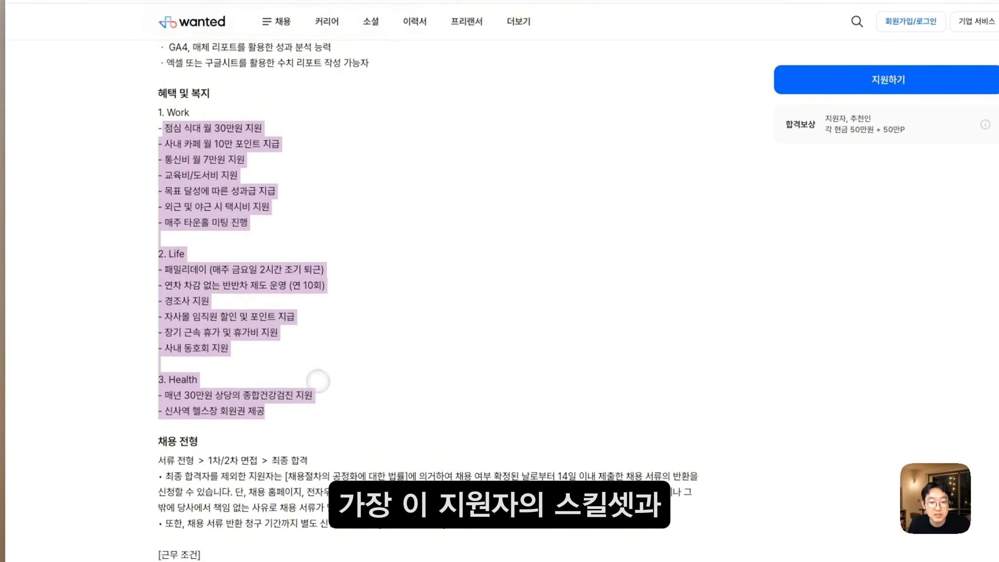
{"action": "scroll", "coordinate": [317, 380], "scroll_direction": "down", "scroll_amount": 3}
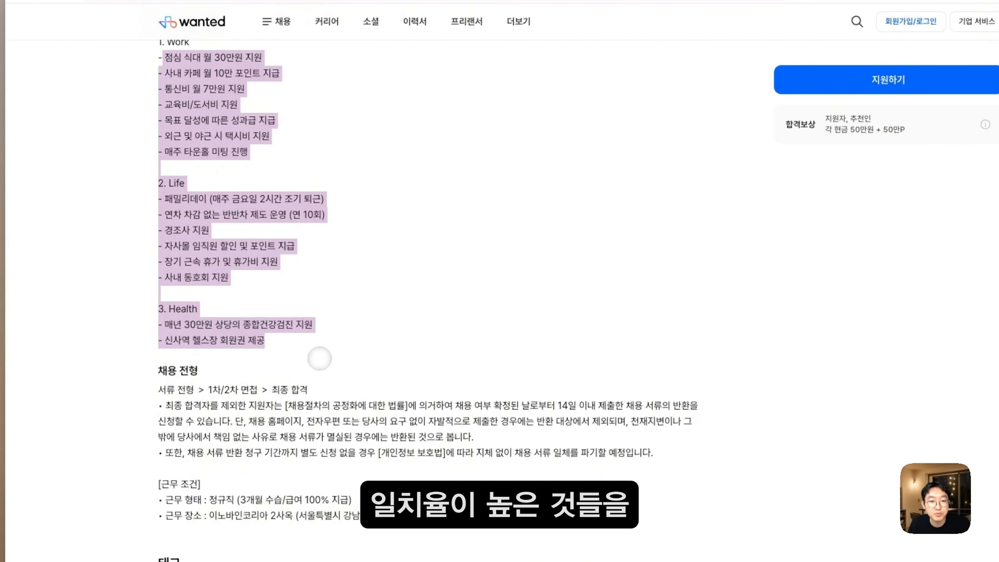
{"action": "scroll", "coordinate": [319, 358], "scroll_direction": "up", "scroll_amount": 15}
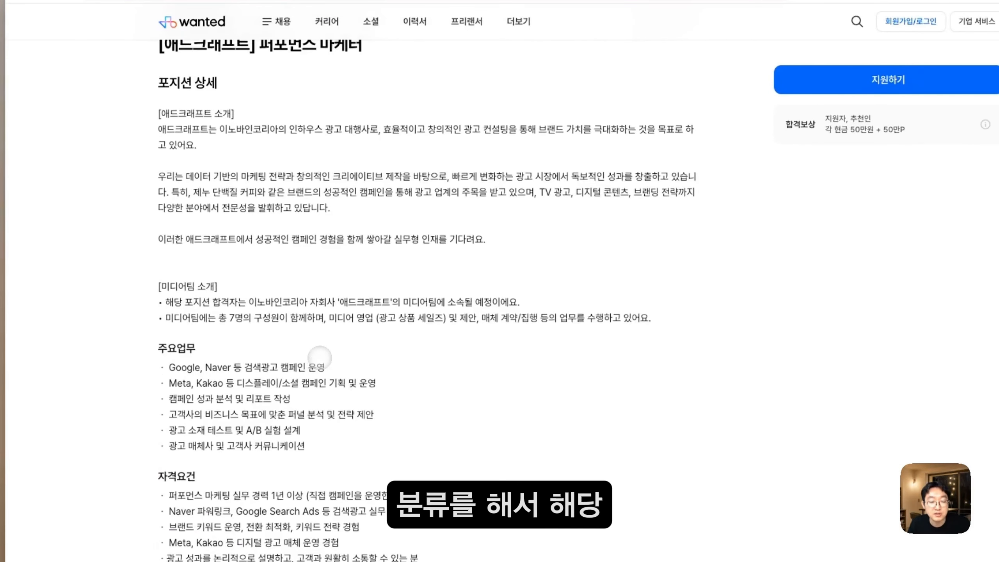
{"action": "scroll", "coordinate": [319, 358], "scroll_direction": "up", "scroll_amount": 3}
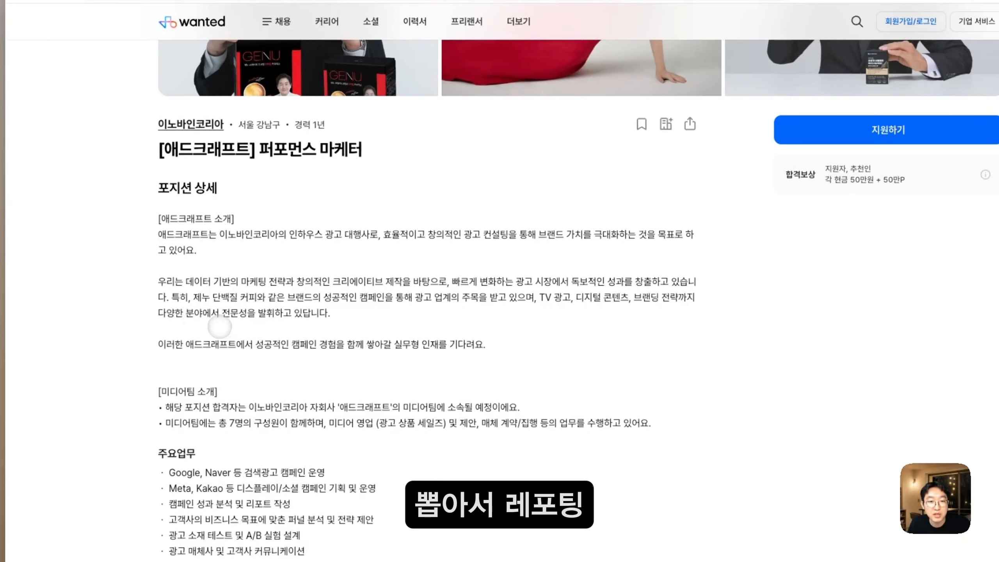
Step: Switch to the JD 데이터분석 workflow and examine its deactivated sheet creation and JD 스크랩 워크플로 nodes
{"action": "left_click", "coordinate": [111, 10]}
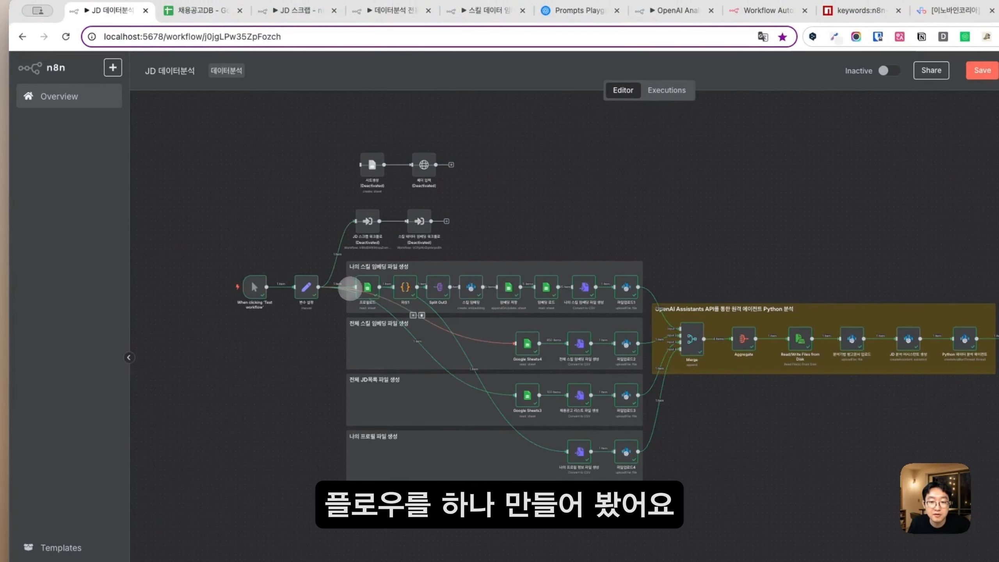
{"action": "scroll", "coordinate": [348, 286], "scroll_direction": "up", "scroll_amount": 5}
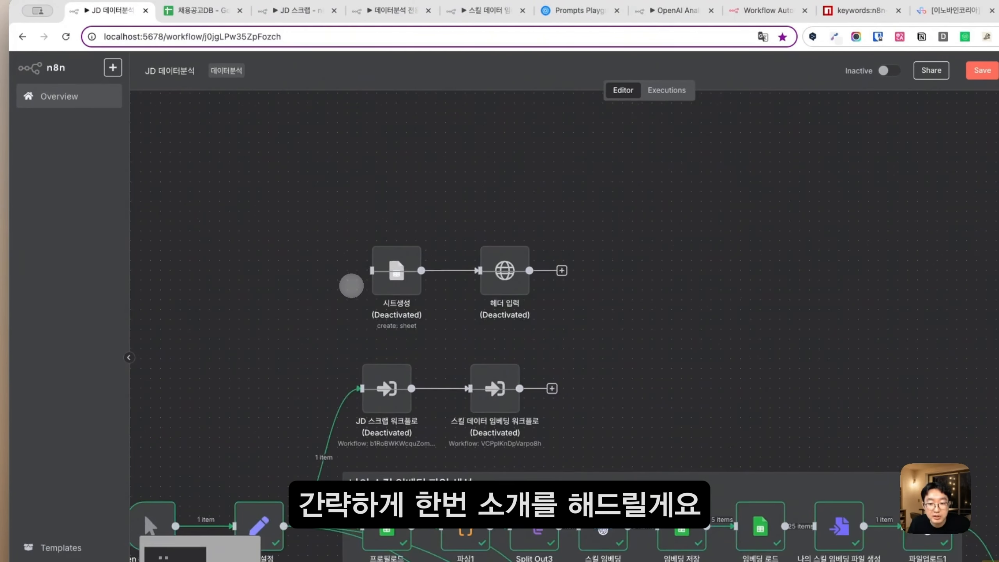
{"action": "scroll", "coordinate": [351, 285], "scroll_direction": "down", "scroll_amount": 3}
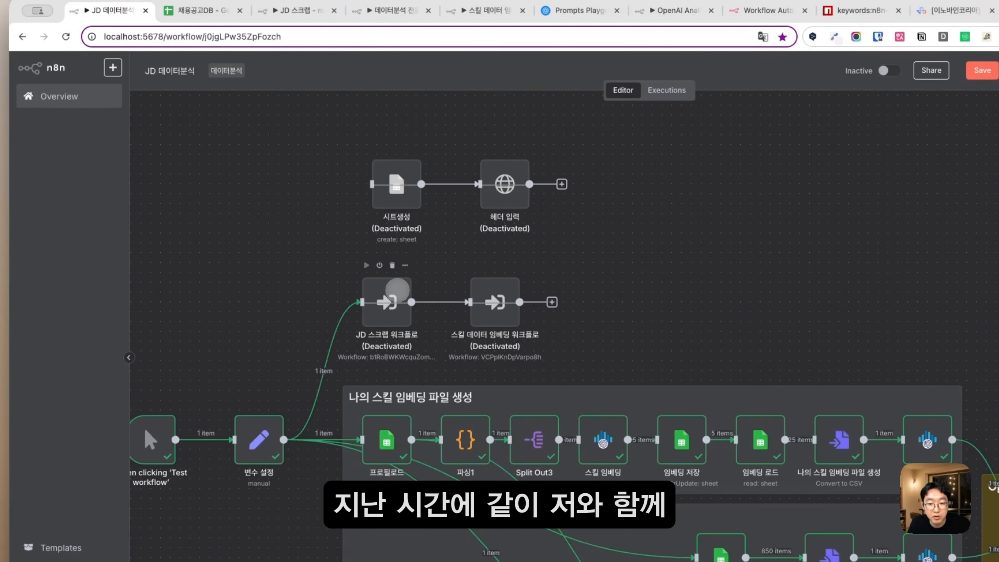
{"action": "scroll", "coordinate": [397, 290], "scroll_direction": "up", "scroll_amount": 2}
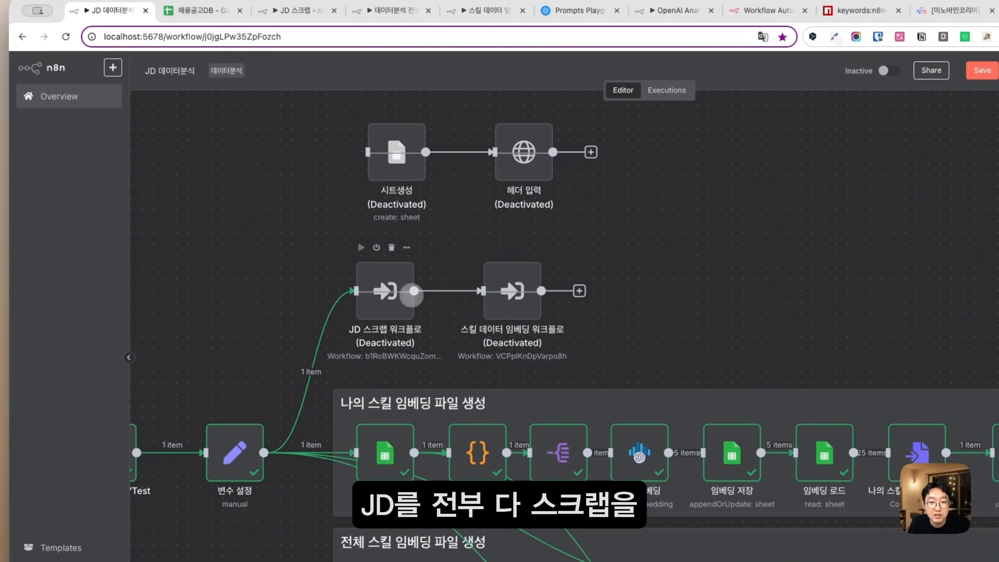
Step: Open the 채용공고DB spreadsheet and review the scraped job postings, then the profile's summary, skills, desired roles and target salary
{"action": "left_click", "coordinate": [192, 12]}
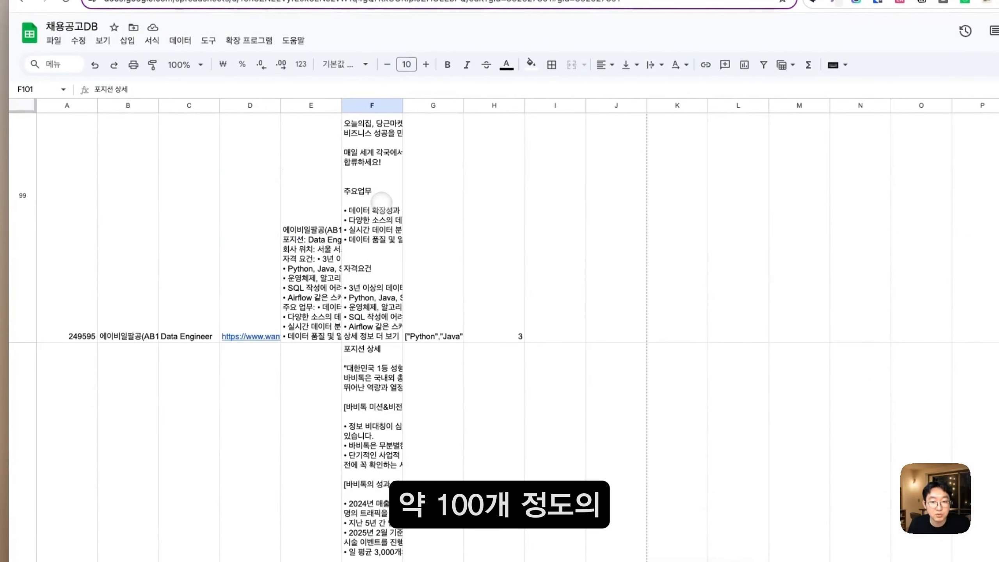
{"action": "left_click", "coordinate": [381, 202]}
{"action": "key", "text": "super+Up"}
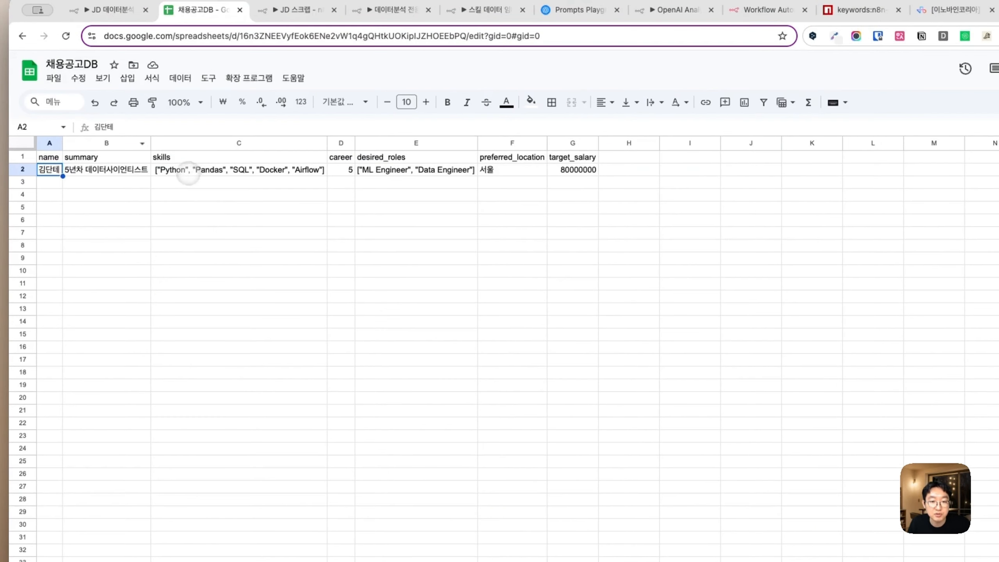
{"action": "left_click", "coordinate": [176, 173]}
{"action": "left_click", "coordinate": [369, 172]}
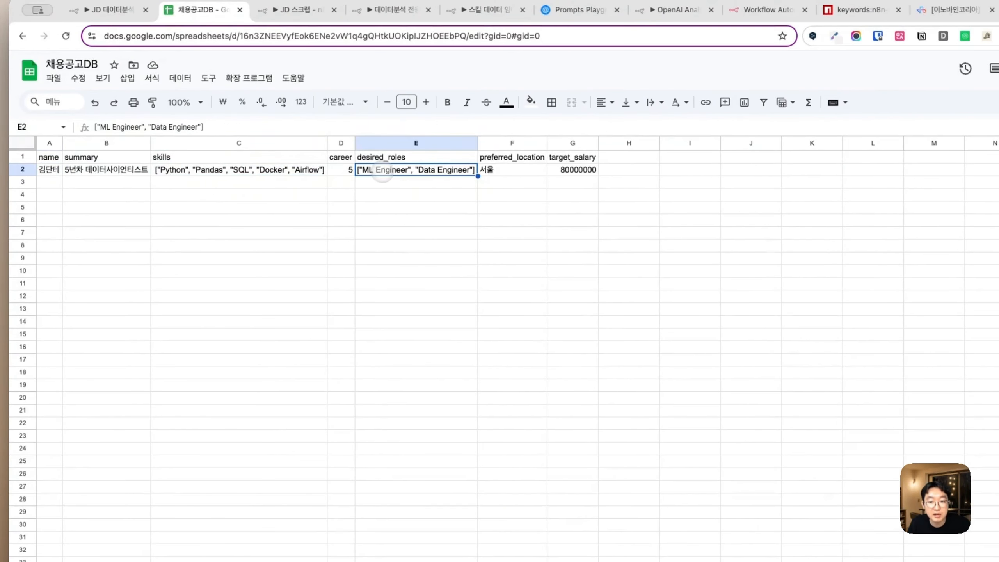
{"action": "left_click", "coordinate": [564, 171]}
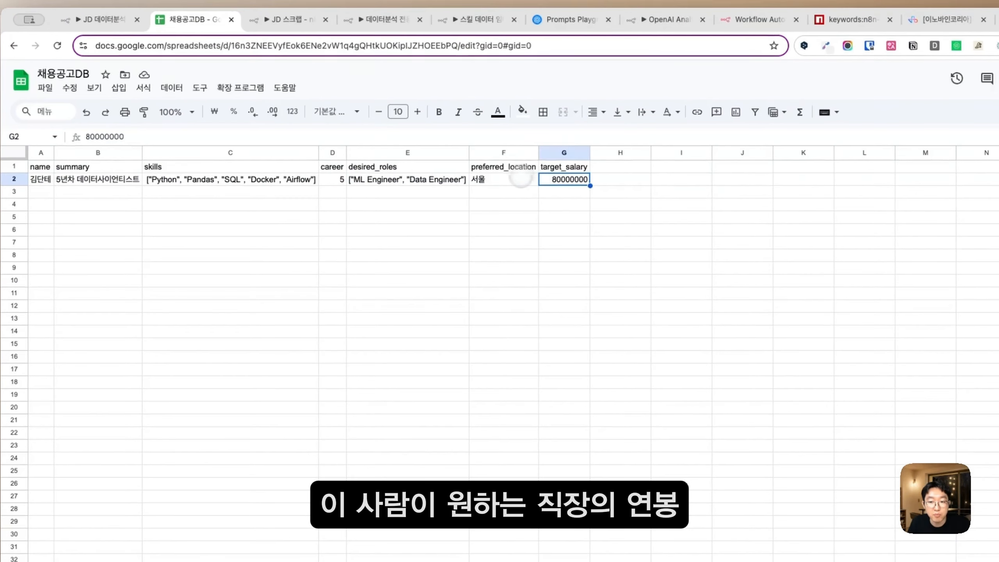
{"action": "left_click", "coordinate": [98, 179]}
{"action": "left_click", "coordinate": [378, 182]}
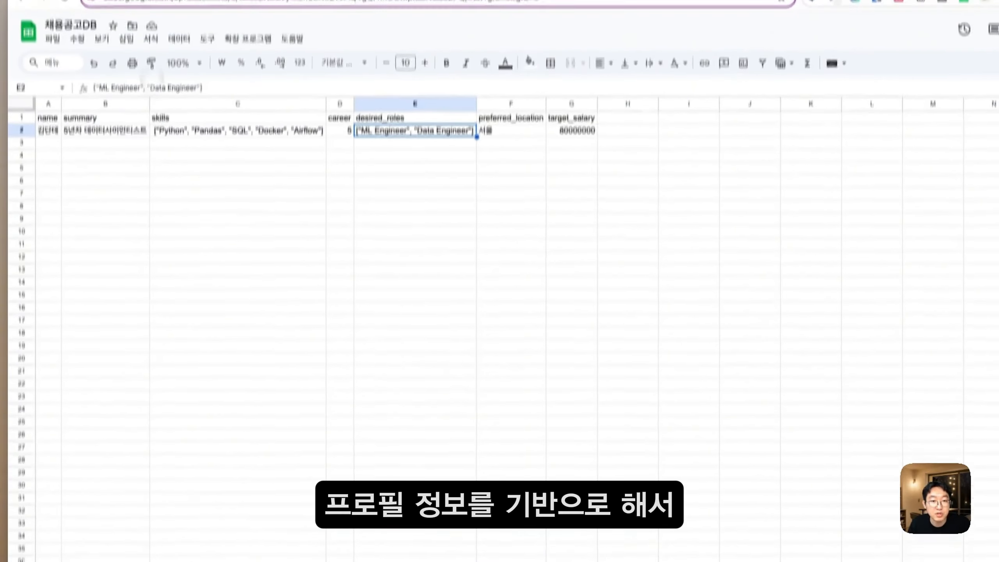
Step: Look at the workflow's 스킬 데이터 임베딩 워크플로 node, and browse the skill embeddings in the 스킬 sheet of 채용공고DB
{"action": "left_click", "coordinate": [107, 13]}
{"action": "scroll", "coordinate": [478, 254], "scroll_direction": "down", "scroll_amount": 3}
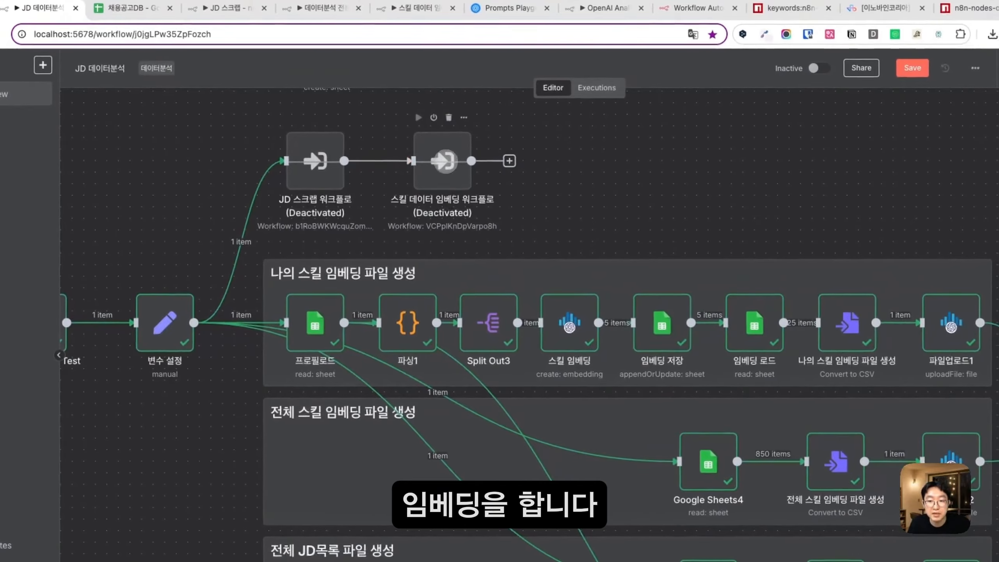
{"action": "left_click", "coordinate": [131, 9]}
{"action": "scroll", "coordinate": [133, 240], "scroll_direction": "down", "scroll_amount": 12}
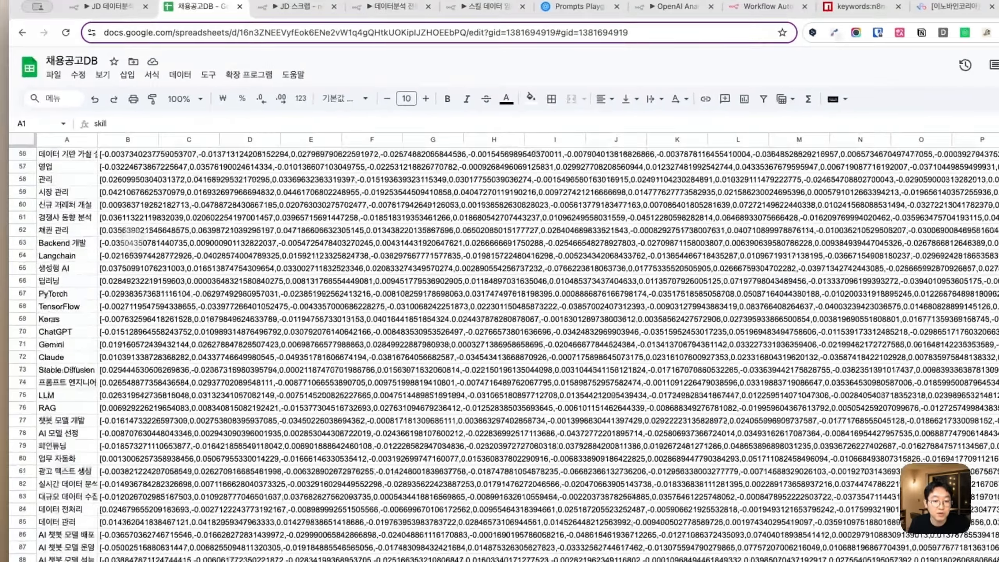
{"action": "scroll", "coordinate": [503, 354], "scroll_direction": "down", "scroll_amount": 20}
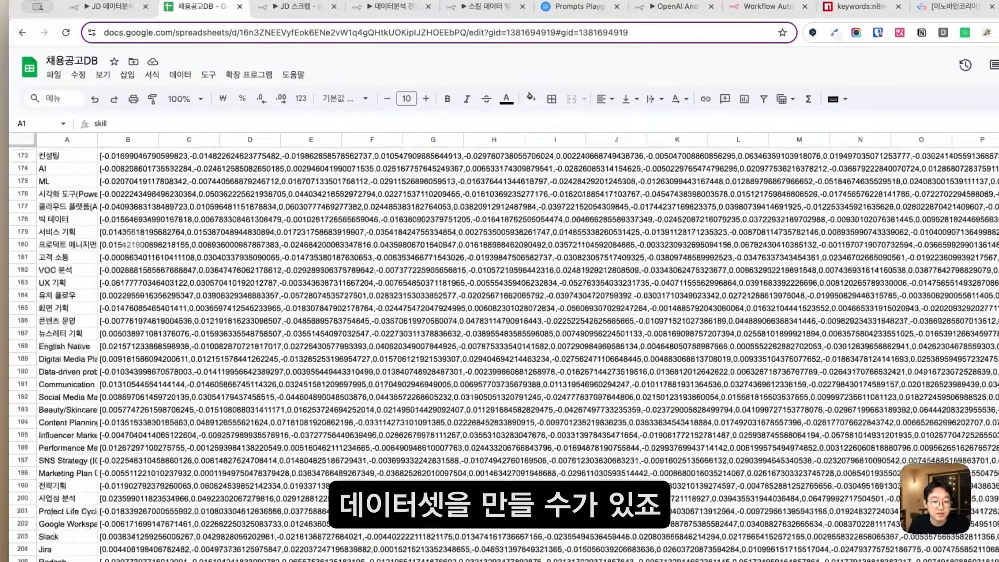
{"action": "scroll", "coordinate": [133, 240], "scroll_direction": "down", "scroll_amount": 20}
{"action": "left_click", "coordinate": [67, 193]}
{"action": "scroll", "coordinate": [67, 193], "scroll_direction": "down", "scroll_amount": 4}
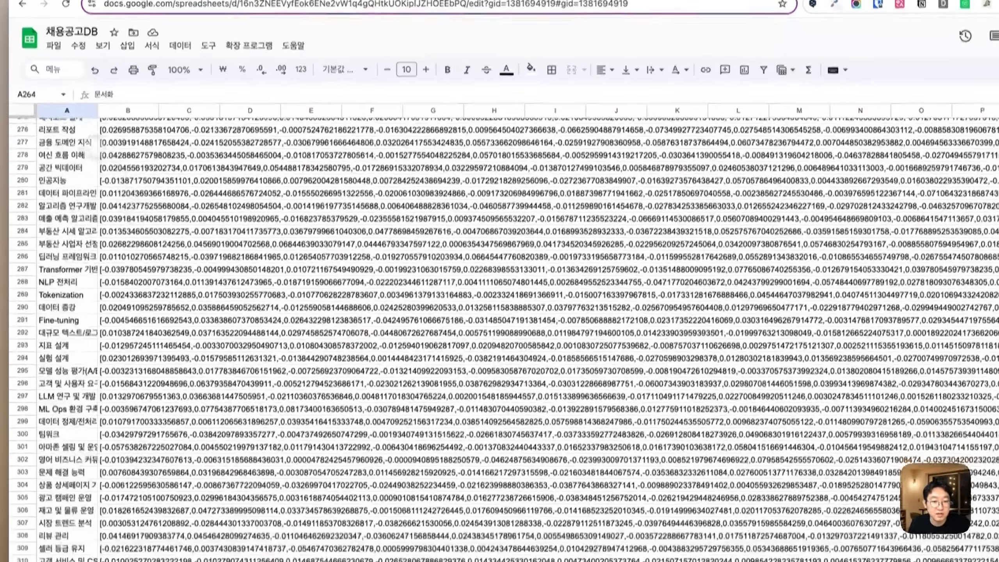
{"action": "scroll", "coordinate": [503, 315], "scroll_direction": "down", "scroll_amount": 2}
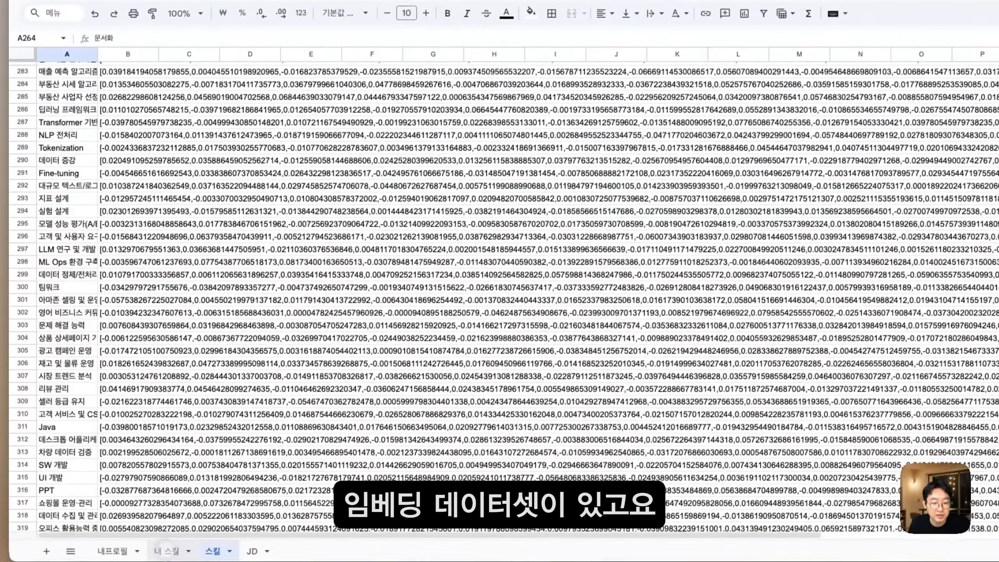
Step: Open the 내 스킬 sheet and inspect the embedding vectors for the Python, Pandas, SQL, Docker and Airflow skills
{"action": "left_click", "coordinate": [166, 556]}
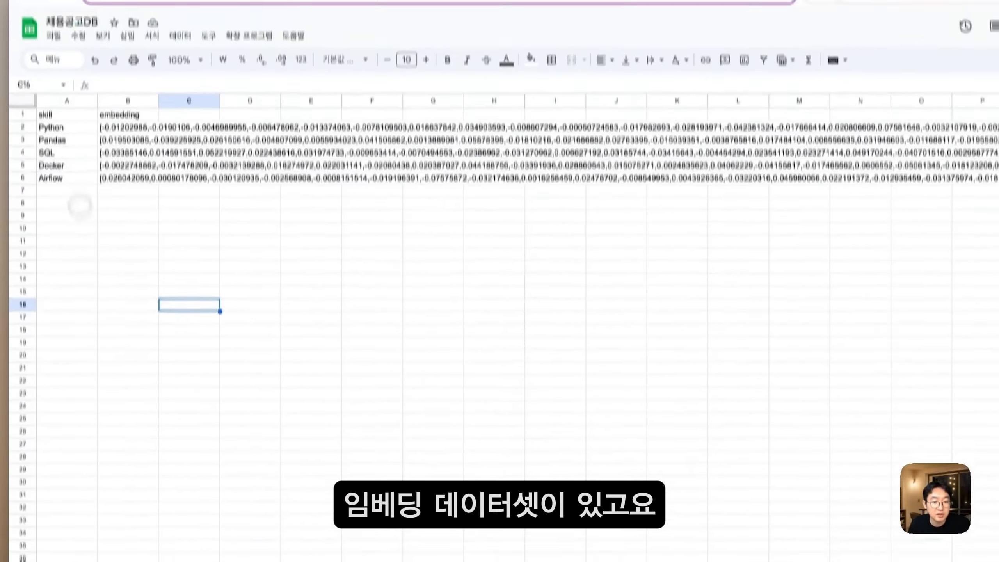
{"action": "left_click_drag", "start_coordinate": [62, 165], "coordinate": [151, 232]}
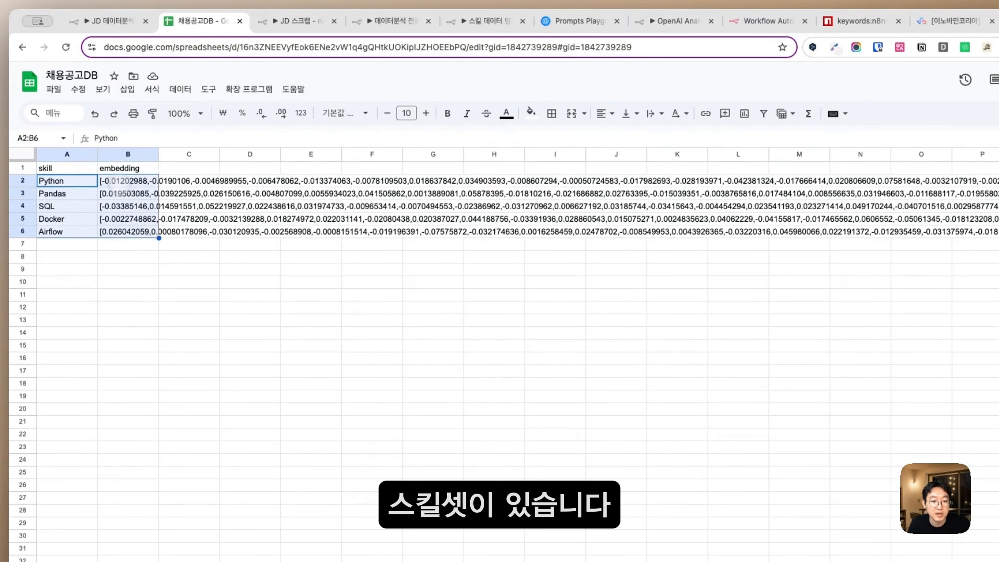
{"action": "left_click", "coordinate": [124, 181]}
{"action": "left_click", "coordinate": [114, 193]}
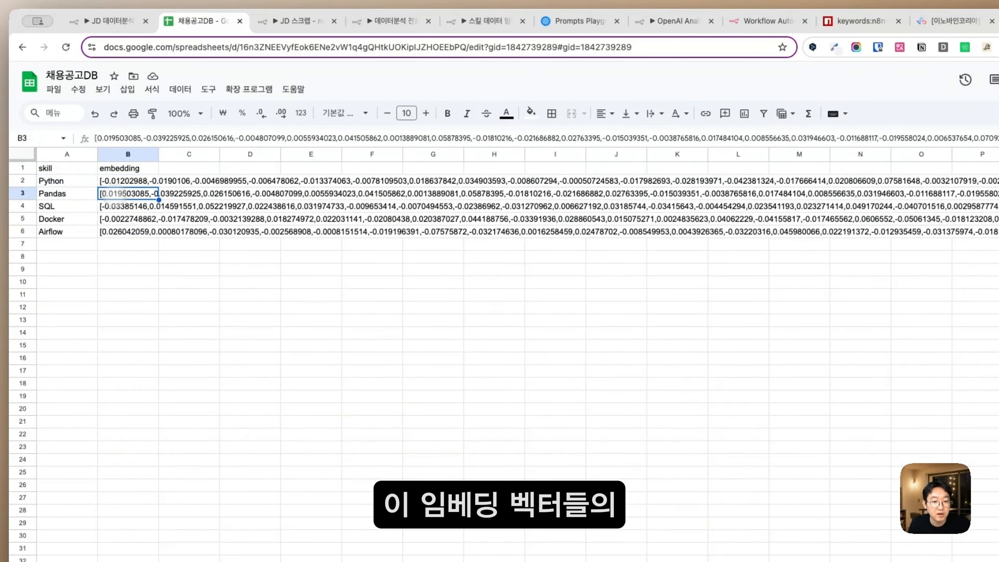
{"action": "left_click", "coordinate": [117, 205]}
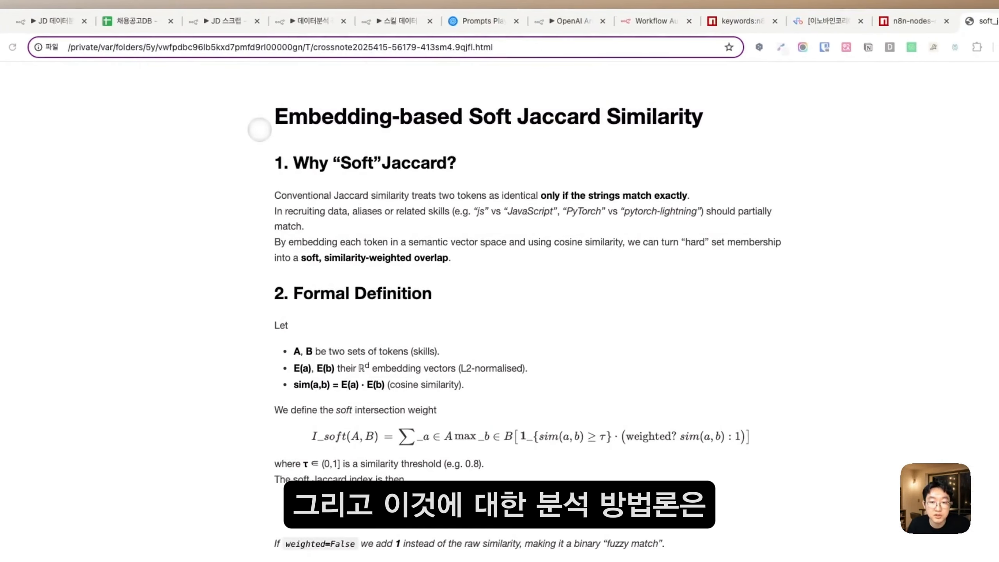
Step: Read through the Embedding-based Soft Jaccard Similarity document, covering its formal definition, algorithm steps, Python example and parameter choices
{"action": "left_click", "coordinate": [280, 114]}
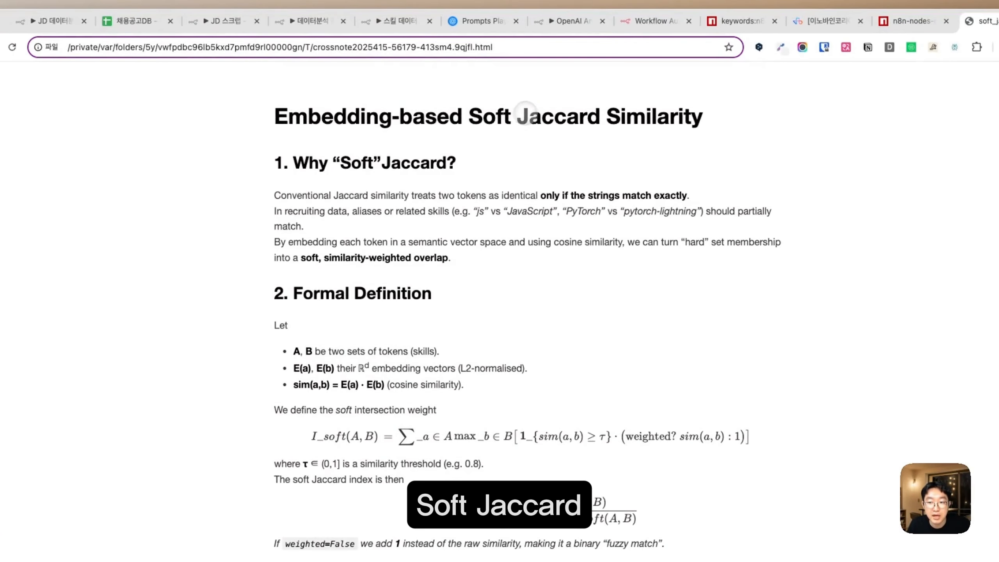
{"action": "scroll", "coordinate": [515, 114], "scroll_direction": "down", "scroll_amount": 5}
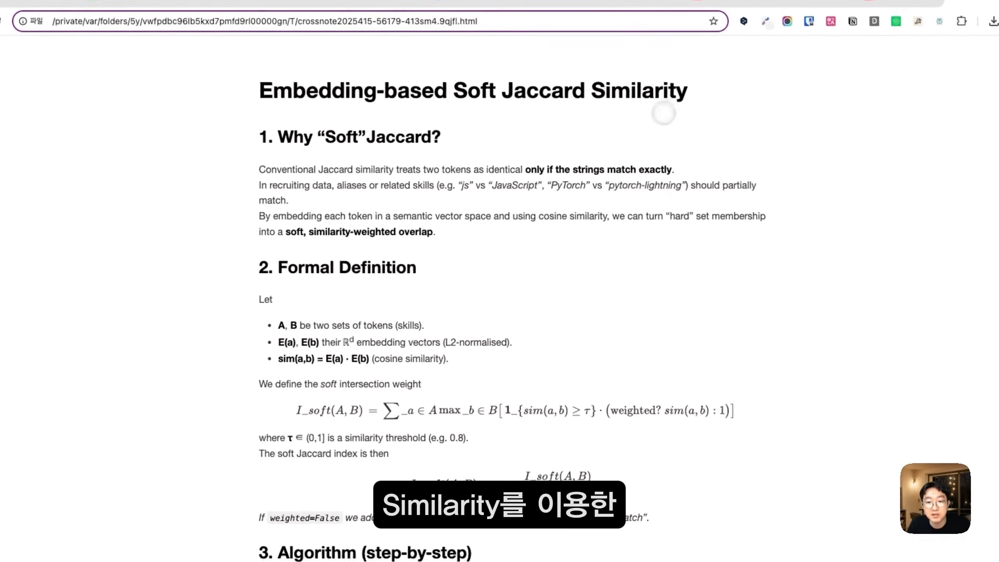
{"action": "scroll", "coordinate": [495, 124], "scroll_direction": "down", "scroll_amount": 15}
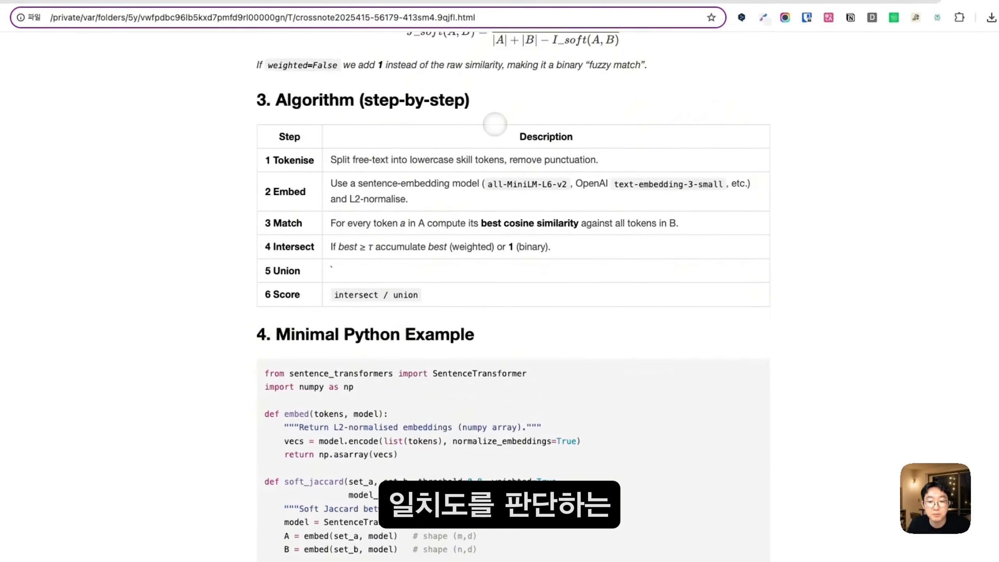
{"action": "scroll", "coordinate": [495, 125], "scroll_direction": "down", "scroll_amount": 6}
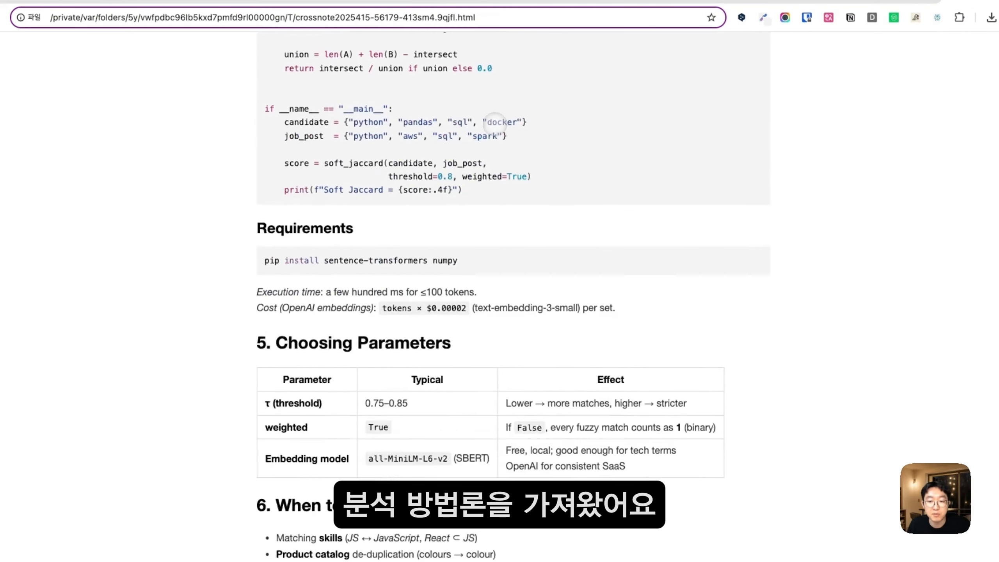
{"action": "scroll", "coordinate": [497, 127], "scroll_direction": "up", "scroll_amount": 10}
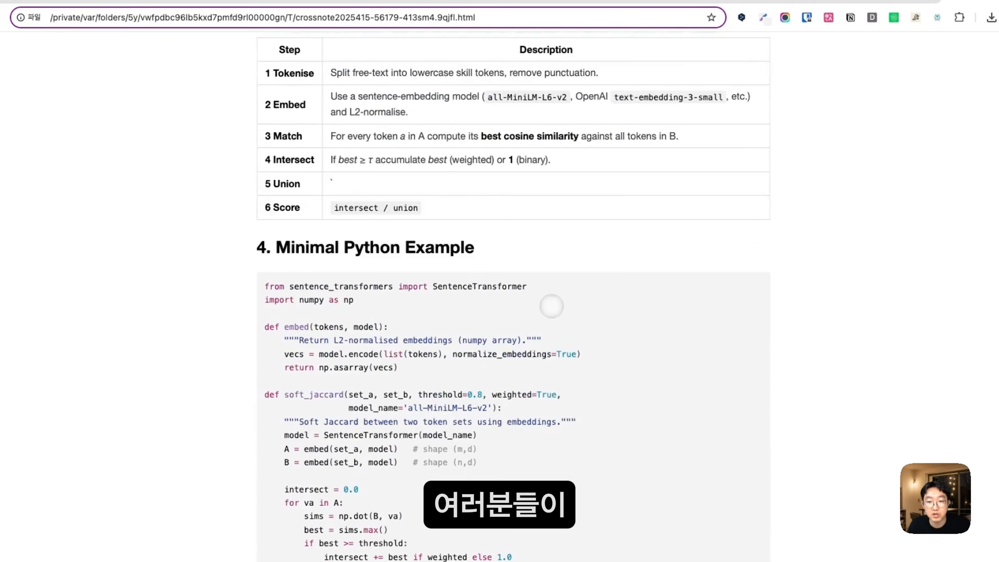
{"action": "scroll", "coordinate": [549, 298], "scroll_direction": "up", "scroll_amount": 8}
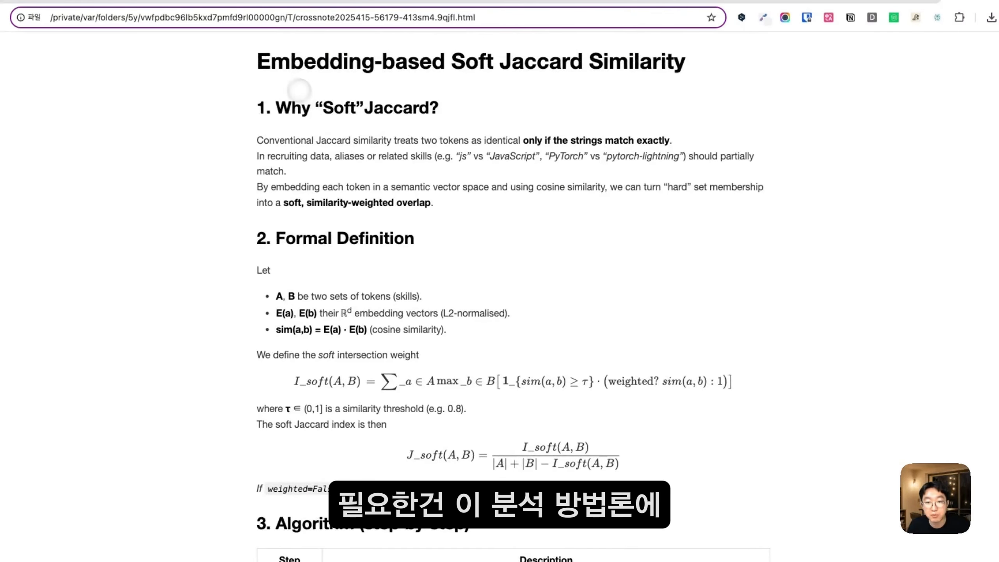
{"action": "left_click_drag", "start_coordinate": [259, 61], "coordinate": [627, 283]}
{"action": "scroll", "coordinate": [643, 339], "scroll_direction": "down", "scroll_amount": 5}
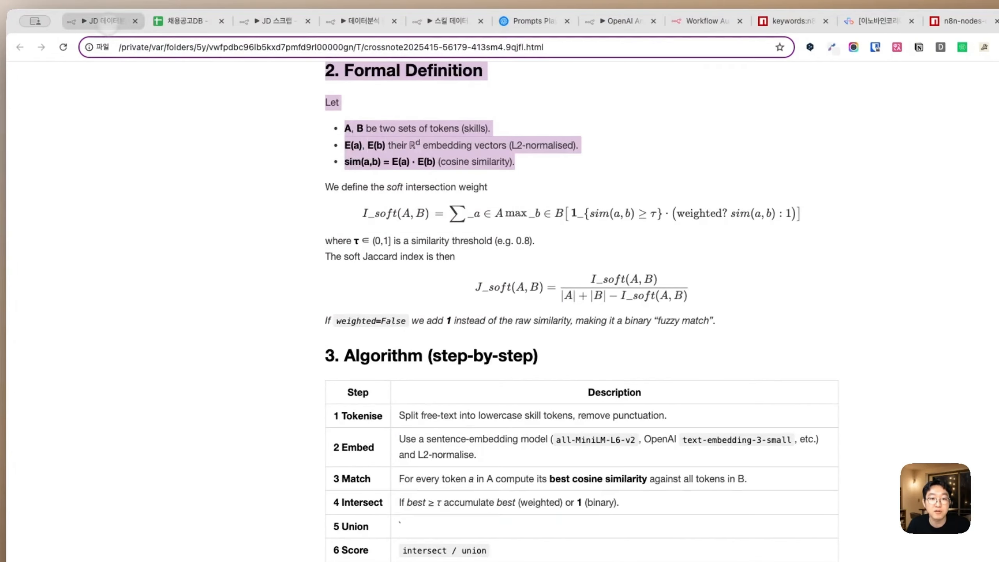
Step: Return to the JD 데이터분석 workflow and follow the CSV creation and file upload branches leading into the Merge node
{"action": "left_click", "coordinate": [103, 20]}
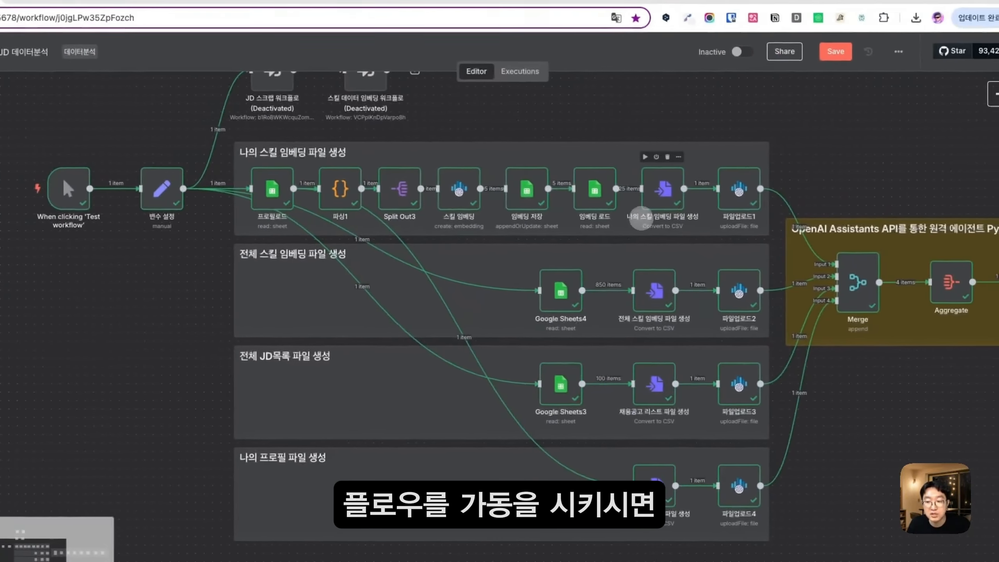
{"action": "scroll", "coordinate": [723, 198], "scroll_direction": "right", "scroll_amount": 2}
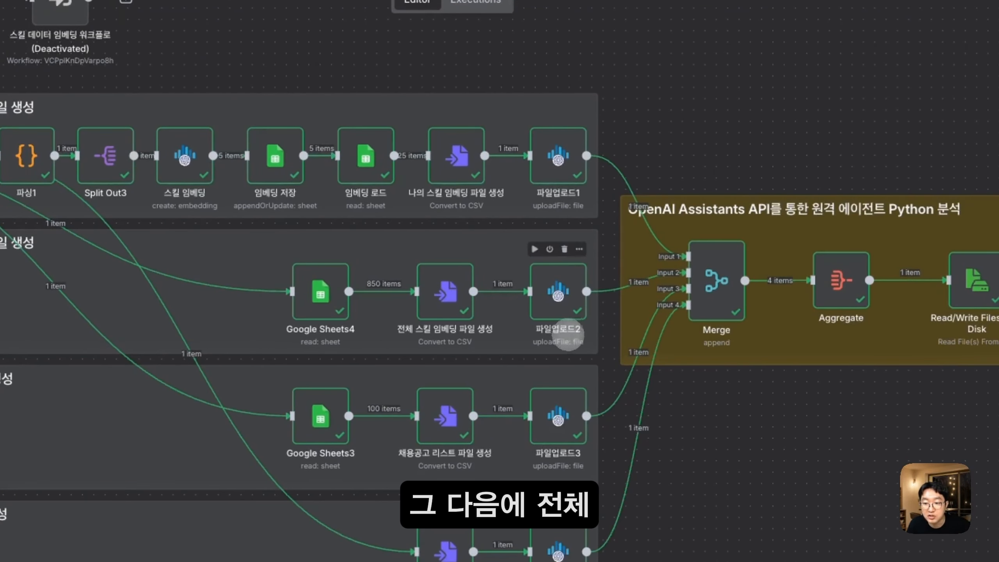
{"action": "scroll", "coordinate": [575, 324], "scroll_direction": "down", "scroll_amount": 2}
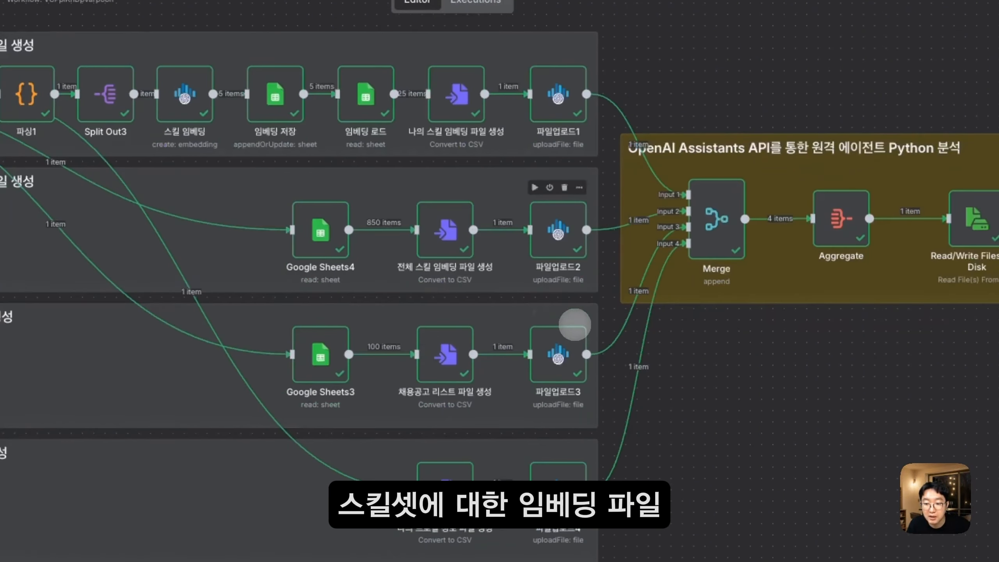
Step: Follow the flow past the Merge node and inspect the file upload settings of the 분석기법 참고문서 업로드 node
{"action": "scroll", "coordinate": [592, 402], "scroll_direction": "right", "scroll_amount": 2}
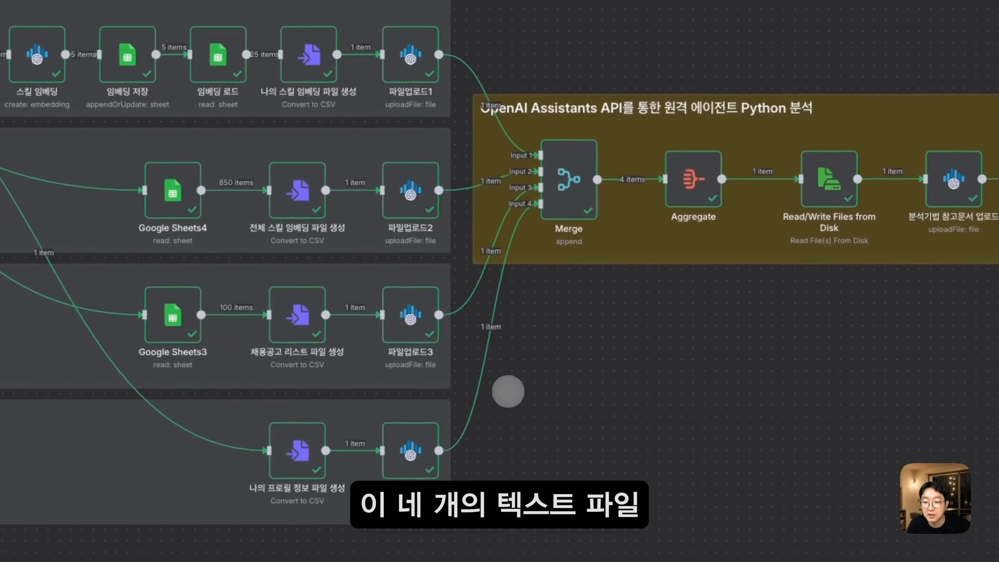
{"action": "scroll", "coordinate": [665, 180], "scroll_direction": "right", "scroll_amount": 6}
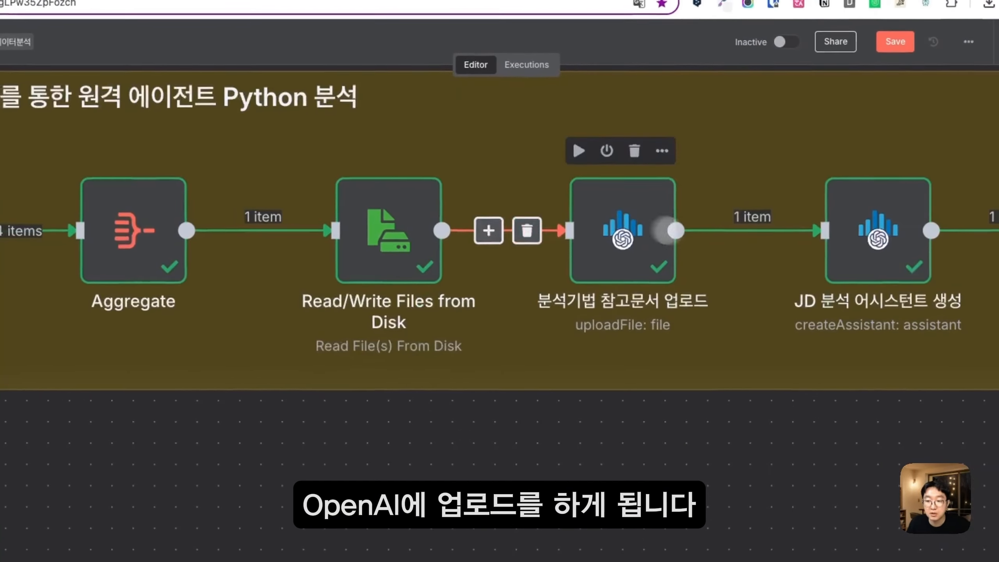
{"action": "double_click", "coordinate": [619, 216]}
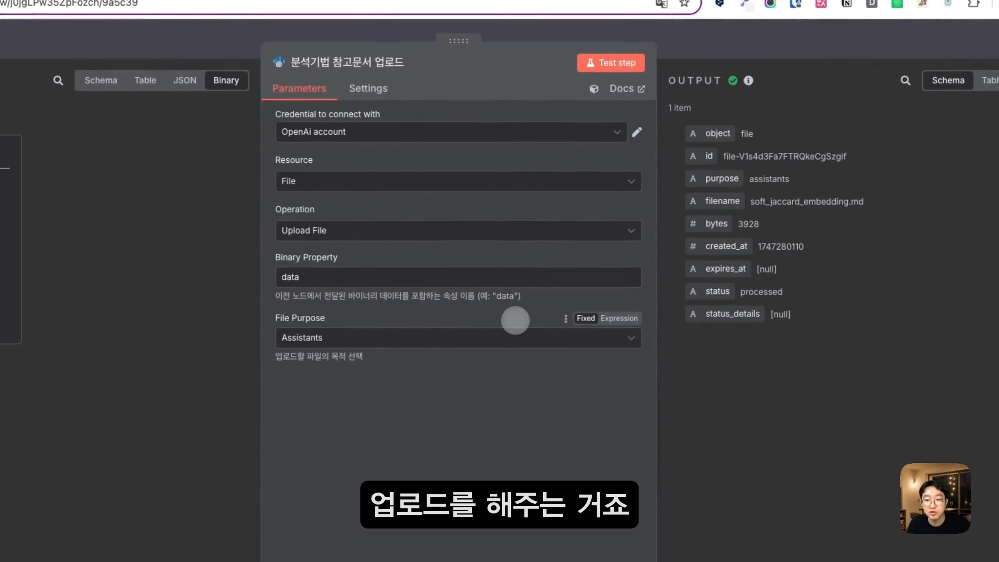
{"action": "key", "text": "Escape"}
Step: Open the Python 데이터 분석 에이전트 node and review its thread message, file attachment settings and File IDs expression
{"action": "scroll", "coordinate": [699, 276], "scroll_direction": "right", "scroll_amount": 5}
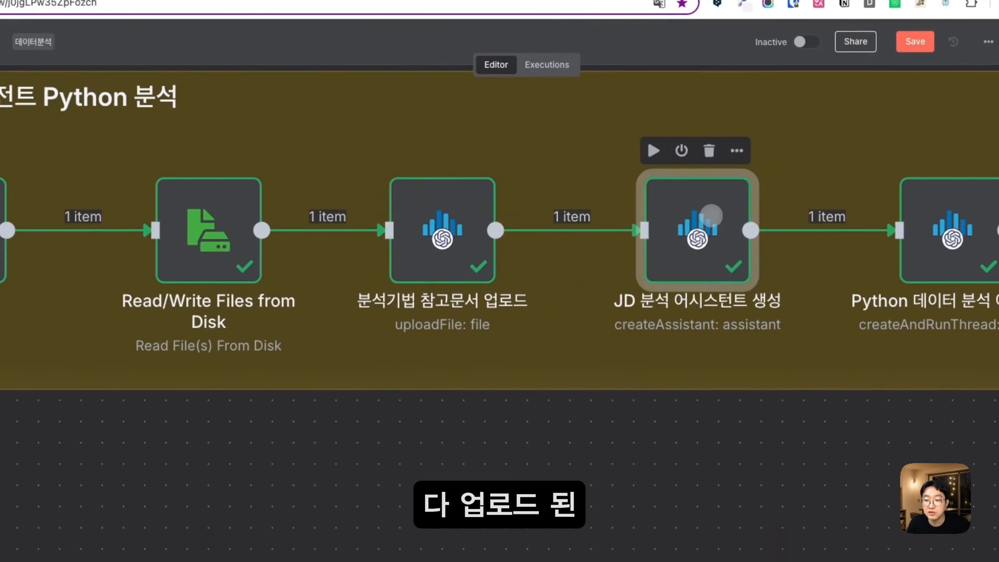
{"action": "double_click", "coordinate": [710, 215]}
{"action": "scroll", "coordinate": [431, 319], "scroll_direction": "down", "scroll_amount": 6}
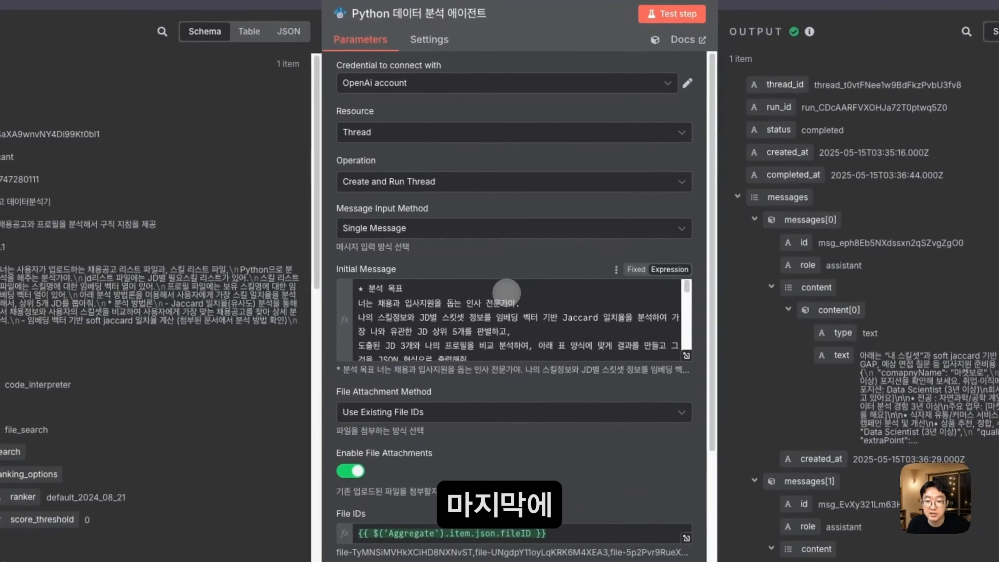
{"action": "scroll", "coordinate": [468, 393], "scroll_direction": "down", "scroll_amount": 8}
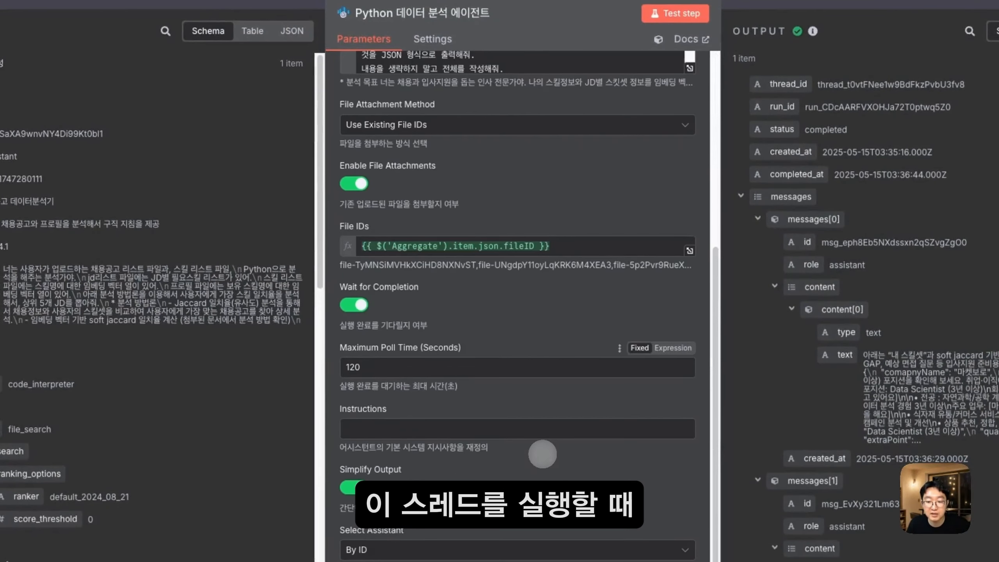
{"action": "scroll", "coordinate": [188, 406], "scroll_direction": "down", "scroll_amount": 10}
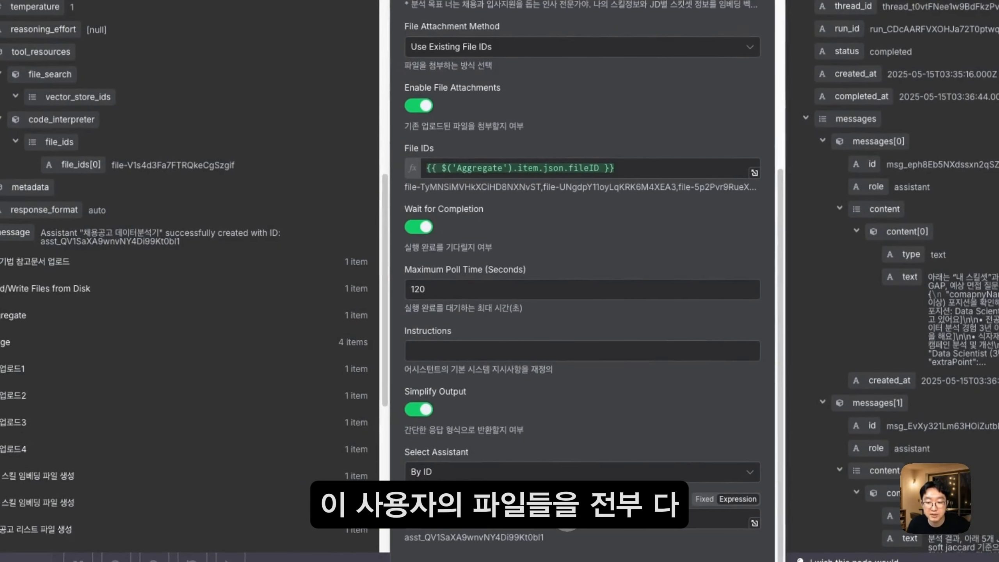
{"action": "left_click_drag", "start_coordinate": [625, 170], "coordinate": [381, 152]}
{"action": "left_click", "coordinate": [605, 125]}
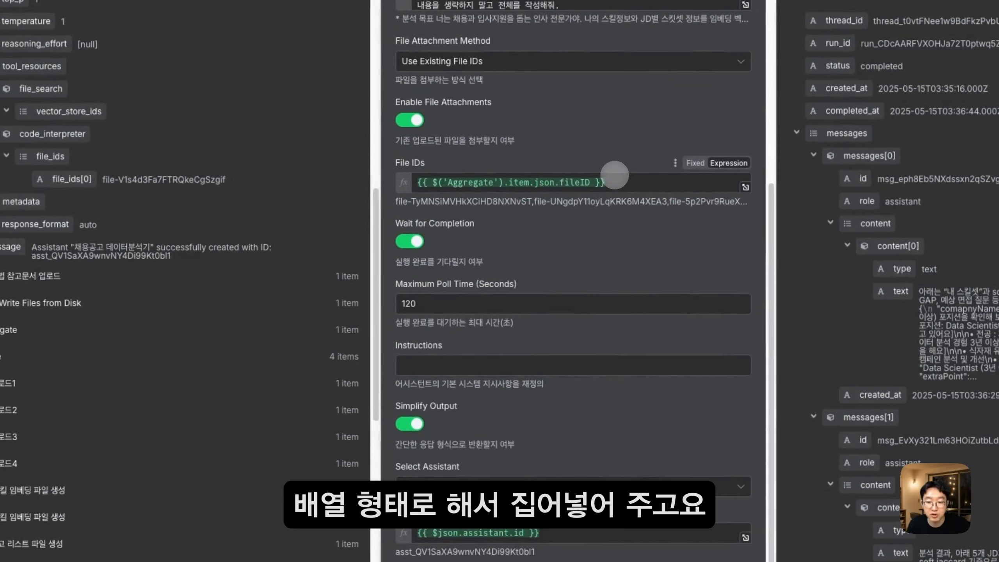
Step: Set the Maximum Poll Time of the Python 데이터 분석 에이전트 node to 600 seconds
{"action": "left_click_drag", "start_coordinate": [414, 303], "coordinate": [255, 277]}
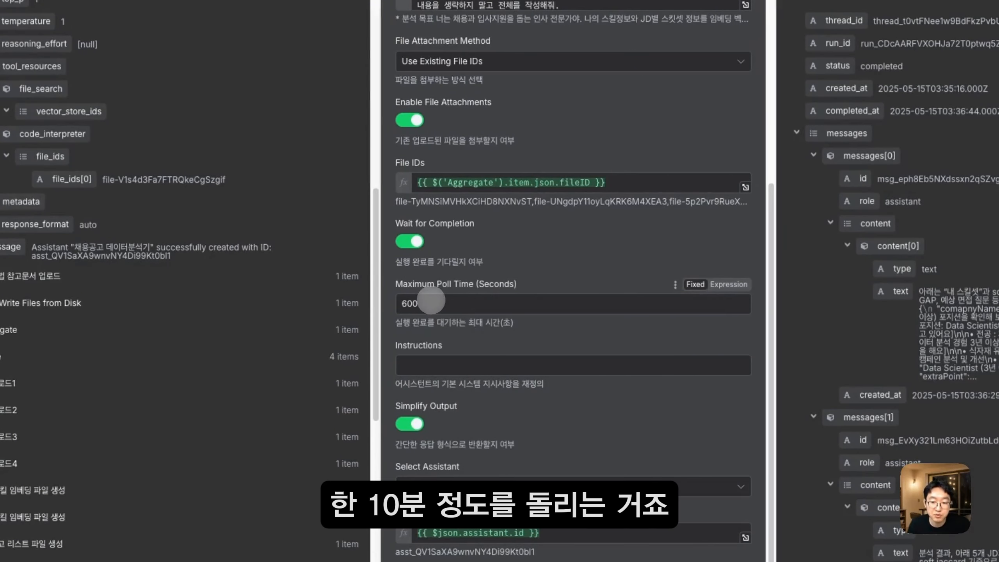
{"action": "double_click", "coordinate": [426, 302]}
{"action": "scroll", "coordinate": [445, 286], "scroll_direction": "up", "scroll_amount": 1}
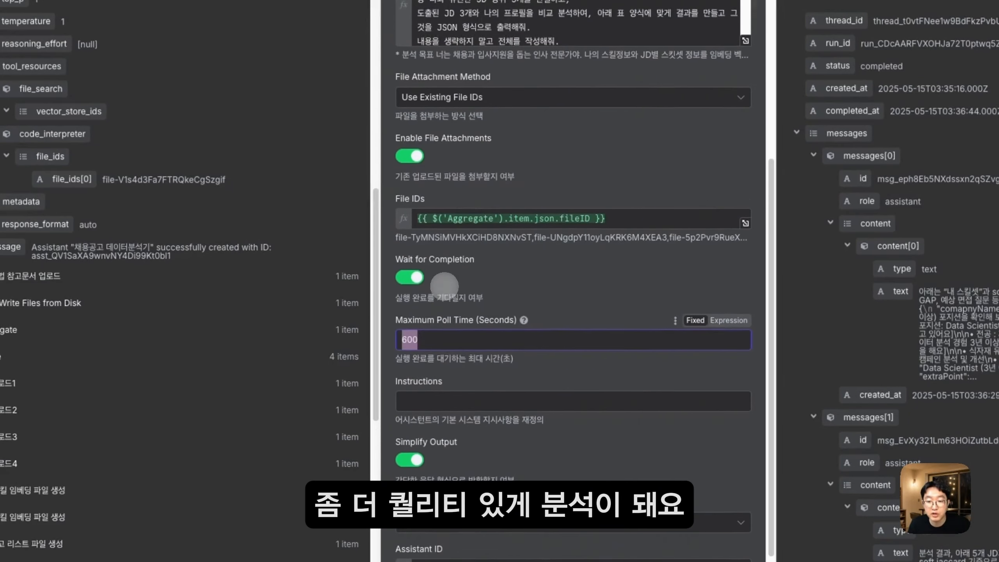
{"action": "scroll", "coordinate": [437, 342], "scroll_direction": "down", "scroll_amount": 1}
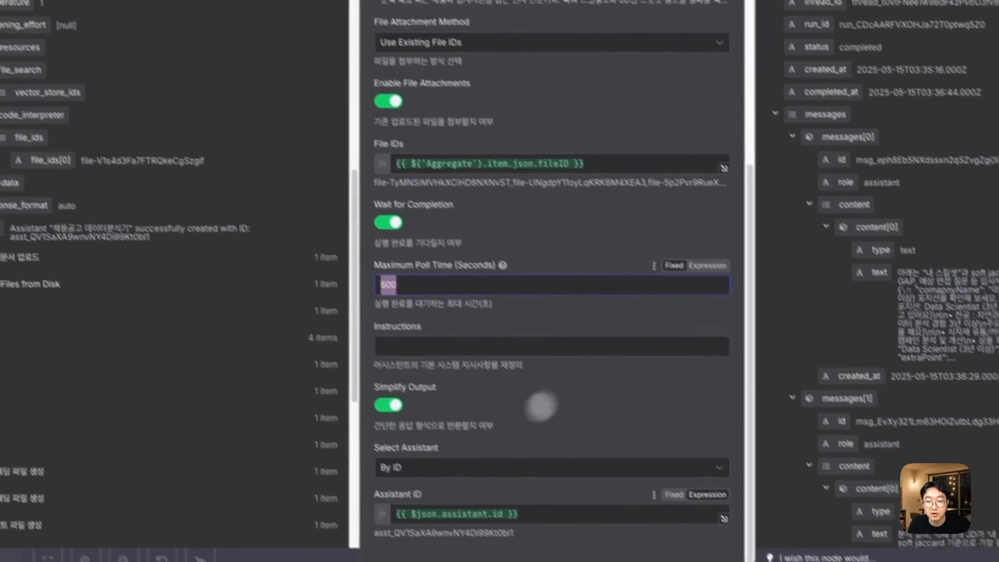
{"action": "scroll", "coordinate": [427, 468], "scroll_direction": "up", "scroll_amount": 7}
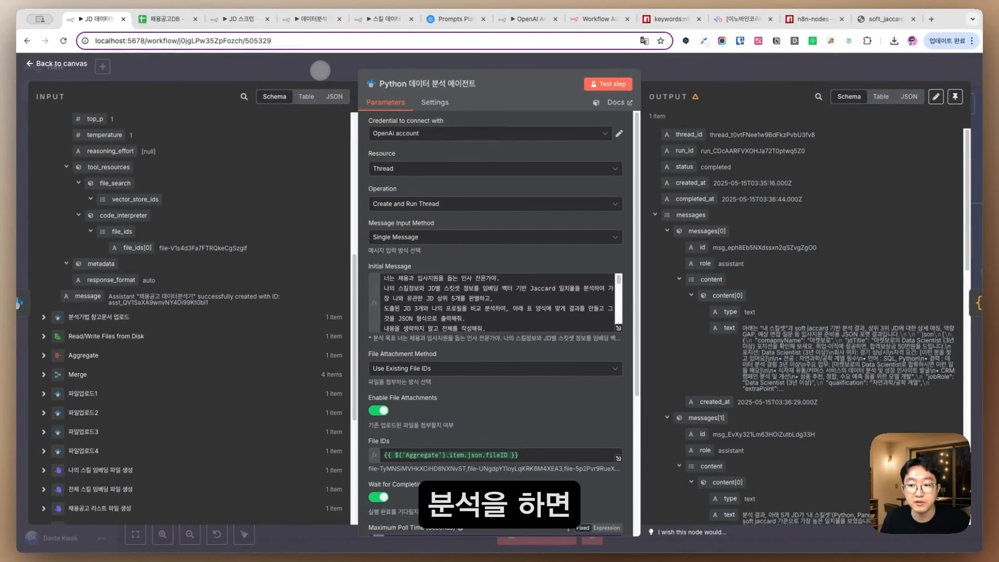
Step: Inspect the agent's output message text, and review the required result JSON format in the Initial Message expression
{"action": "left_click_drag", "start_coordinate": [742, 328], "coordinate": [816, 387]}
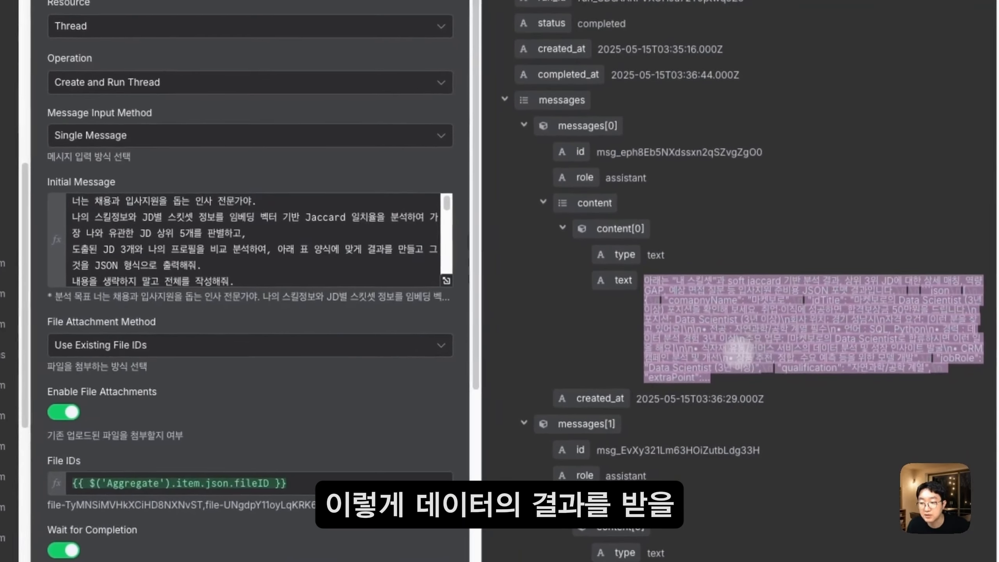
{"action": "scroll", "coordinate": [311, 238], "scroll_direction": "down", "scroll_amount": 1}
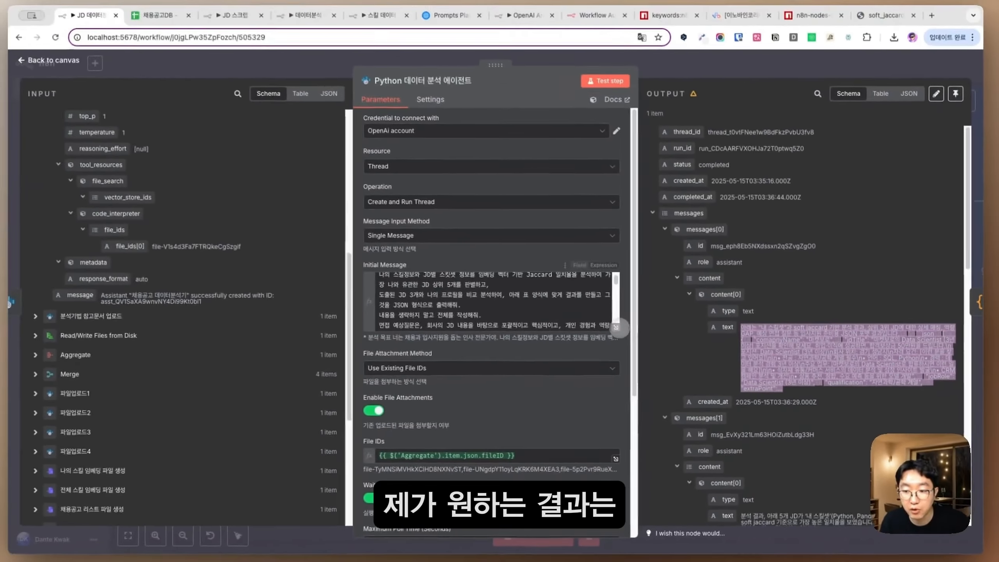
{"action": "left_click", "coordinate": [590, 320]}
{"action": "scroll", "coordinate": [393, 149], "scroll_direction": "down", "scroll_amount": 1}
{"action": "left_click_drag", "start_coordinate": [236, 166], "coordinate": [354, 329]}
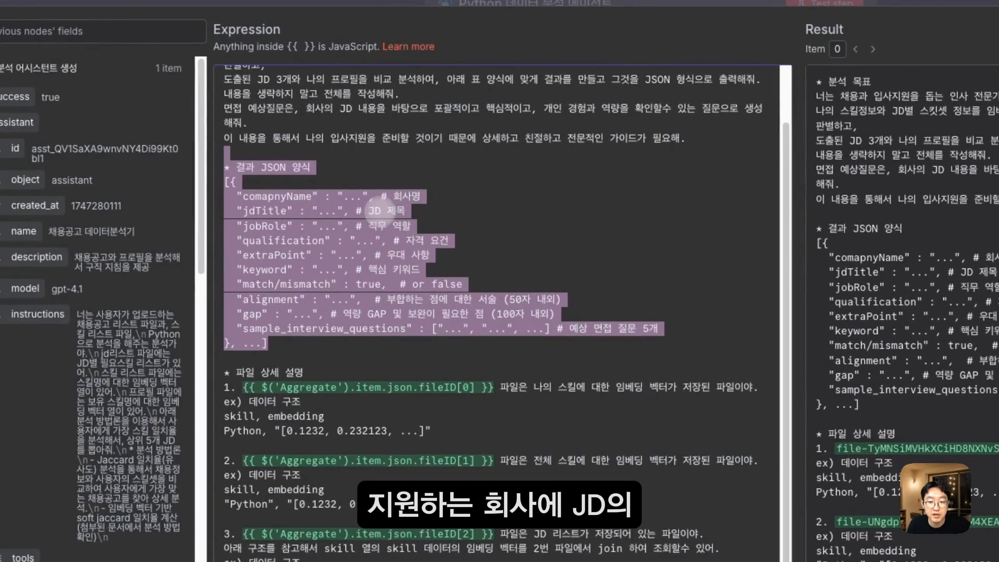
{"action": "left_click", "coordinate": [380, 211]}
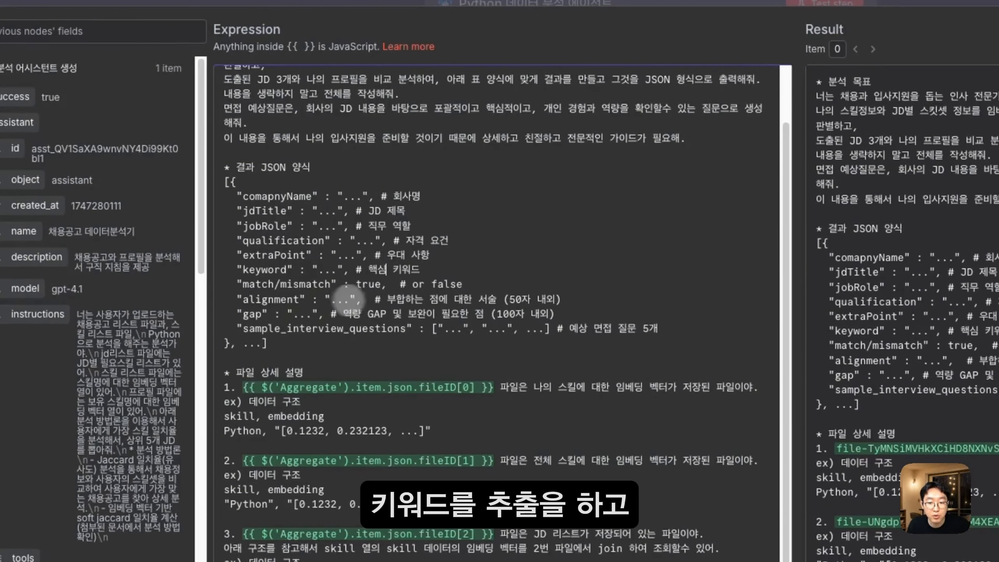
{"action": "left_click_drag", "start_coordinate": [387, 299], "coordinate": [514, 298]}
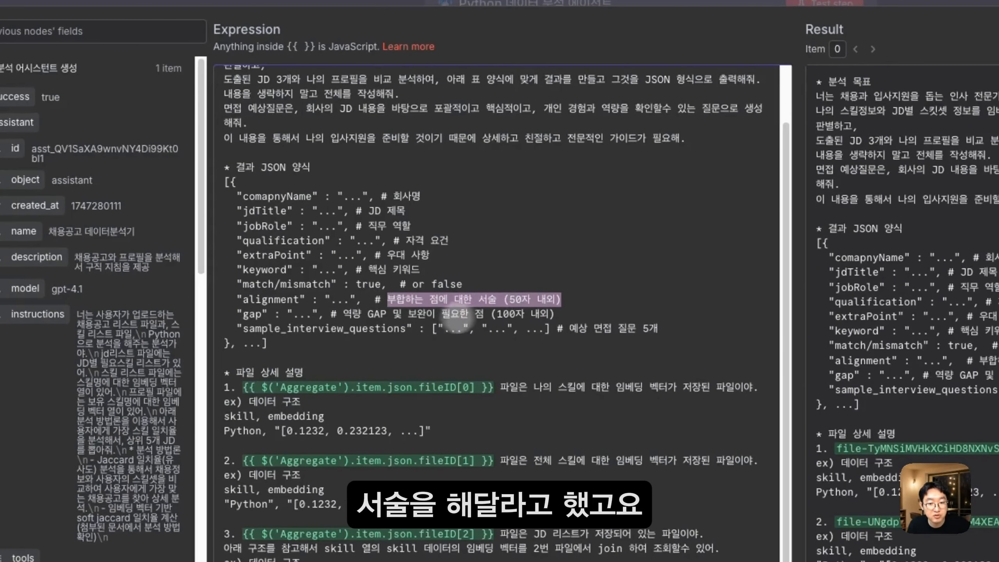
{"action": "left_click_drag", "start_coordinate": [344, 314], "coordinate": [423, 314]}
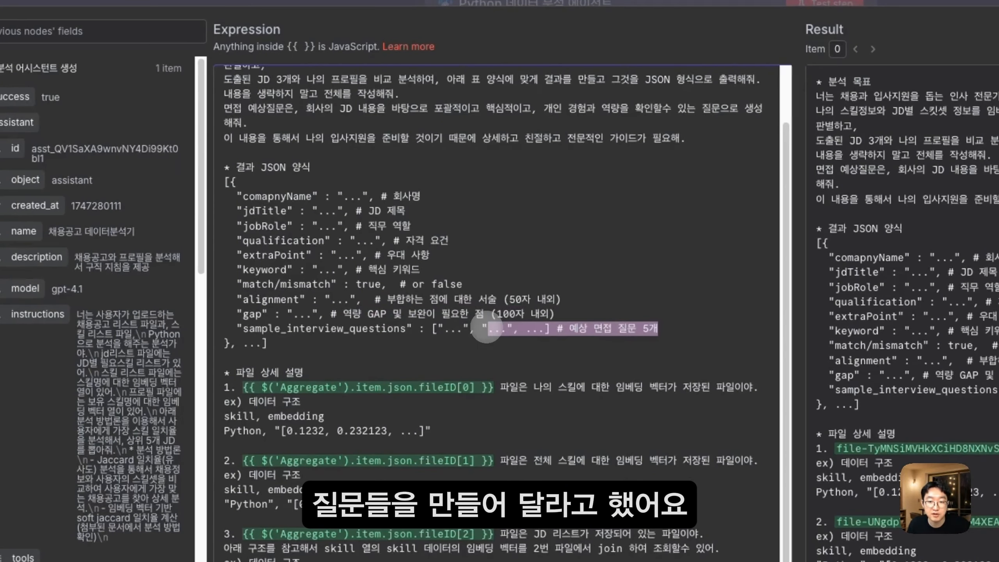
{"action": "scroll", "coordinate": [487, 327], "scroll_direction": "up", "scroll_amount": 3}
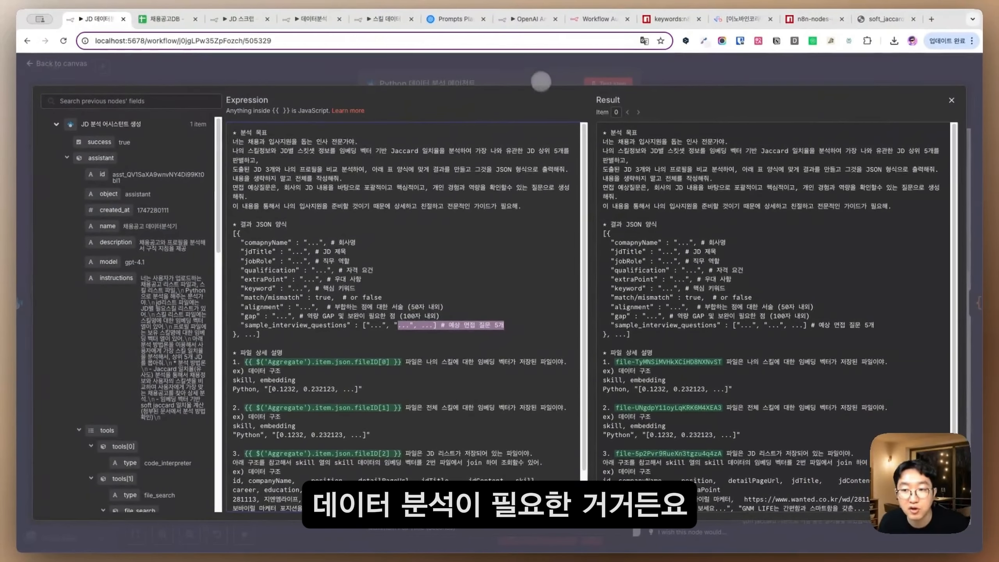
{"action": "left_click", "coordinate": [541, 82]}
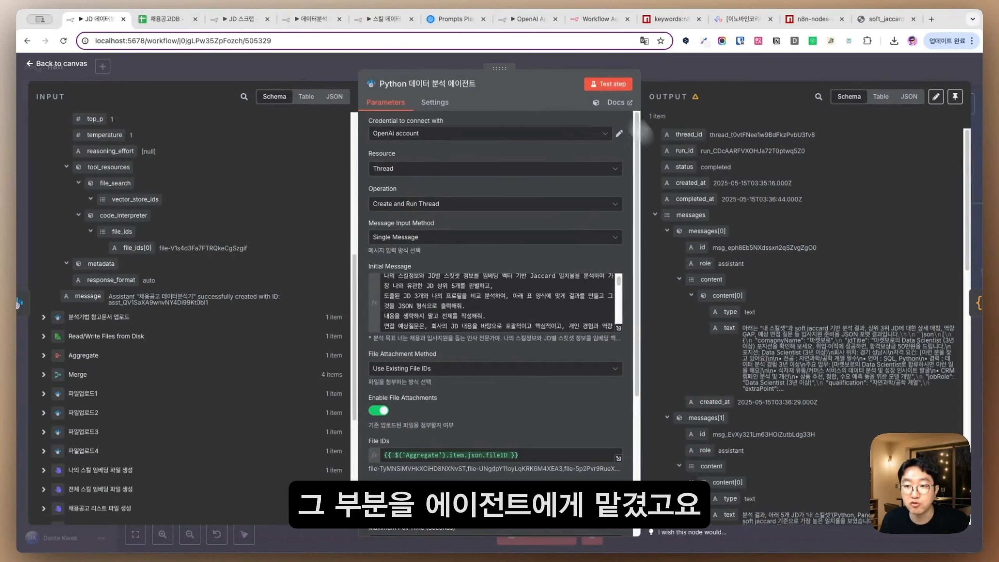
Step: Open the 레포트 생성 node in the 데이터 시각화 section and download its report.html output
{"action": "left_click", "coordinate": [581, 59]}
{"action": "scroll", "coordinate": [668, 187], "scroll_direction": "right", "scroll_amount": 10}
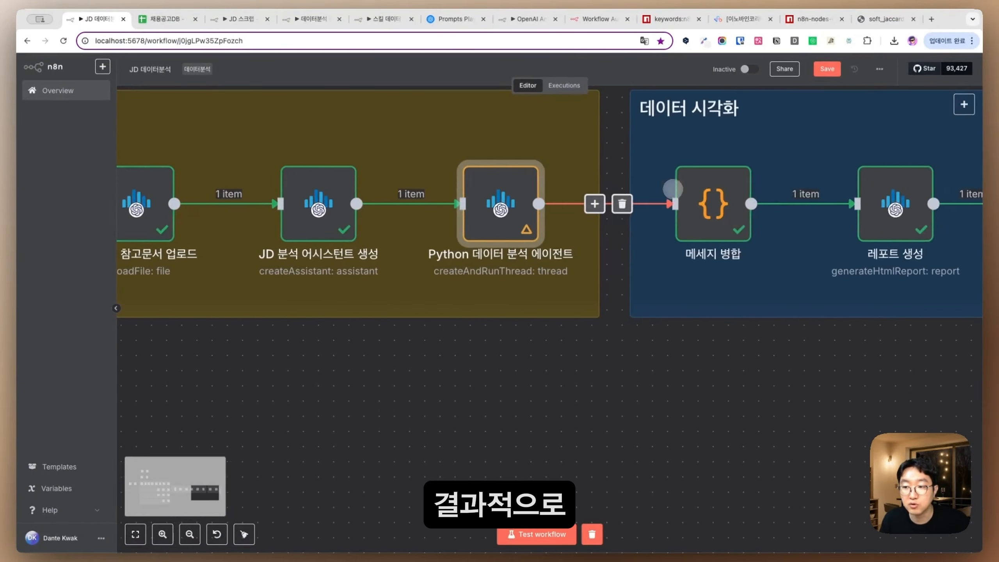
{"action": "scroll", "coordinate": [655, 210], "scroll_direction": "down", "scroll_amount": 1}
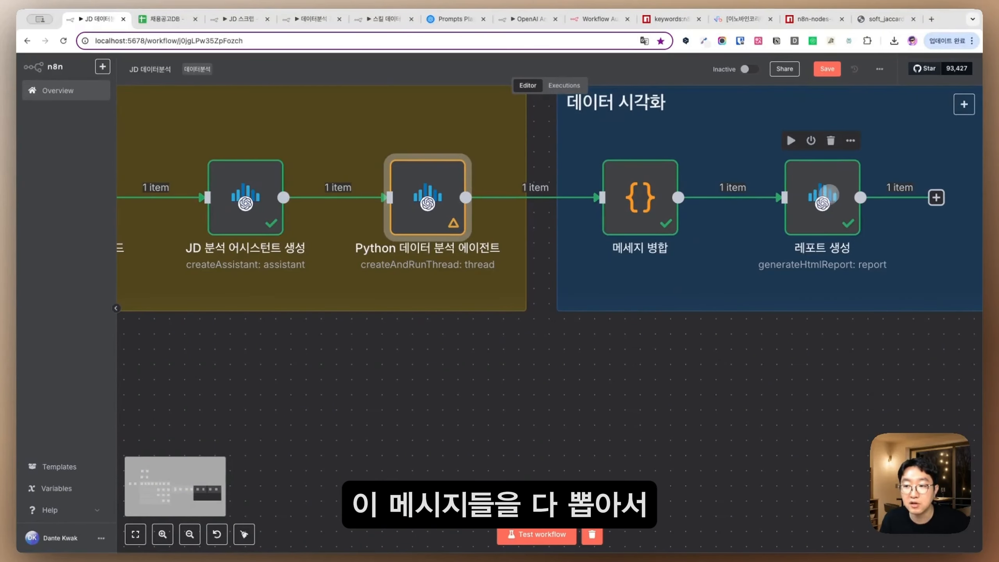
{"action": "double_click", "coordinate": [831, 183]}
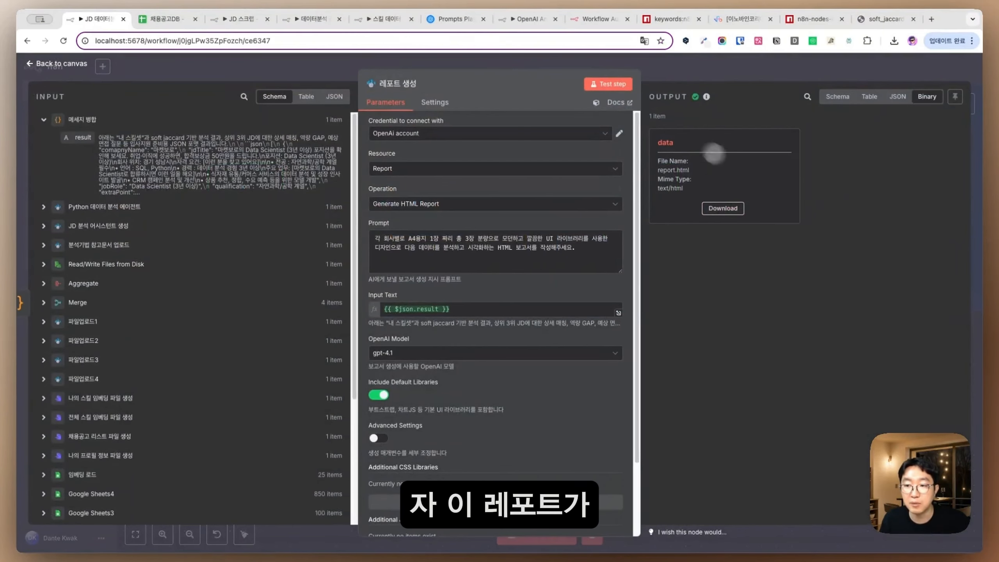
{"action": "left_click", "coordinate": [723, 208]}
Step: Browse report.html, and read the JD summary, required keywords and skill matching section for 마켓보로
{"action": "scroll", "coordinate": [429, 161], "scroll_direction": "down", "scroll_amount": 15}
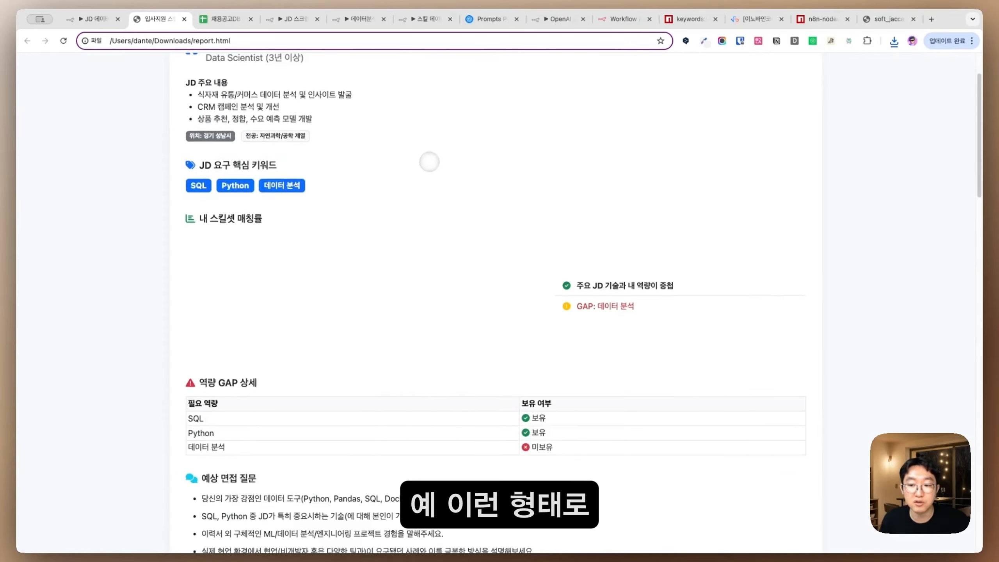
{"action": "scroll", "coordinate": [429, 162], "scroll_direction": "up", "scroll_amount": 15}
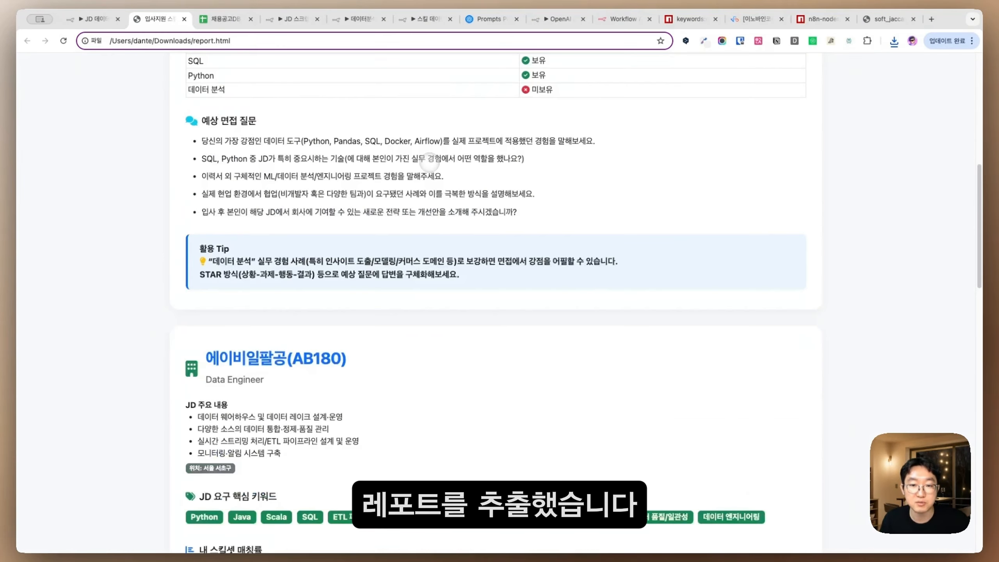
{"action": "scroll", "coordinate": [322, 147], "scroll_direction": "up", "scroll_amount": 5}
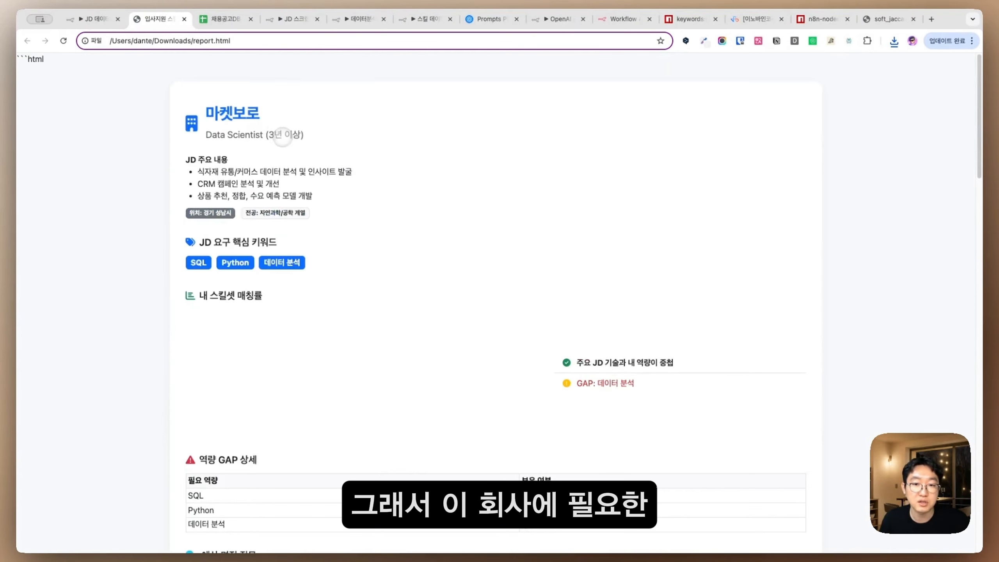
{"action": "scroll", "coordinate": [270, 251], "scroll_direction": "down", "scroll_amount": 1}
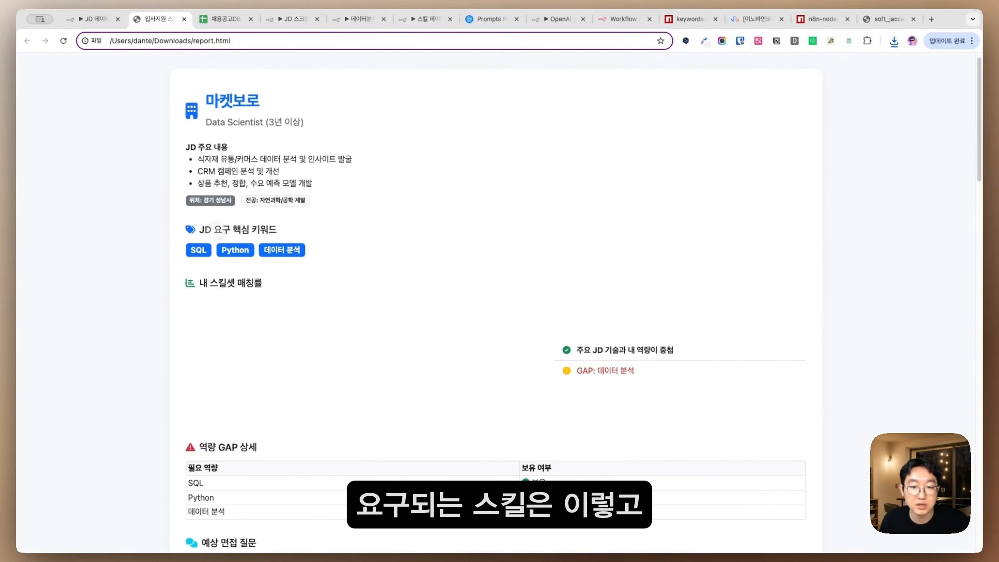
{"action": "scroll", "coordinate": [258, 228], "scroll_direction": "down", "scroll_amount": 3}
{"action": "scroll", "coordinate": [345, 234], "scroll_direction": "down", "scroll_amount": 2}
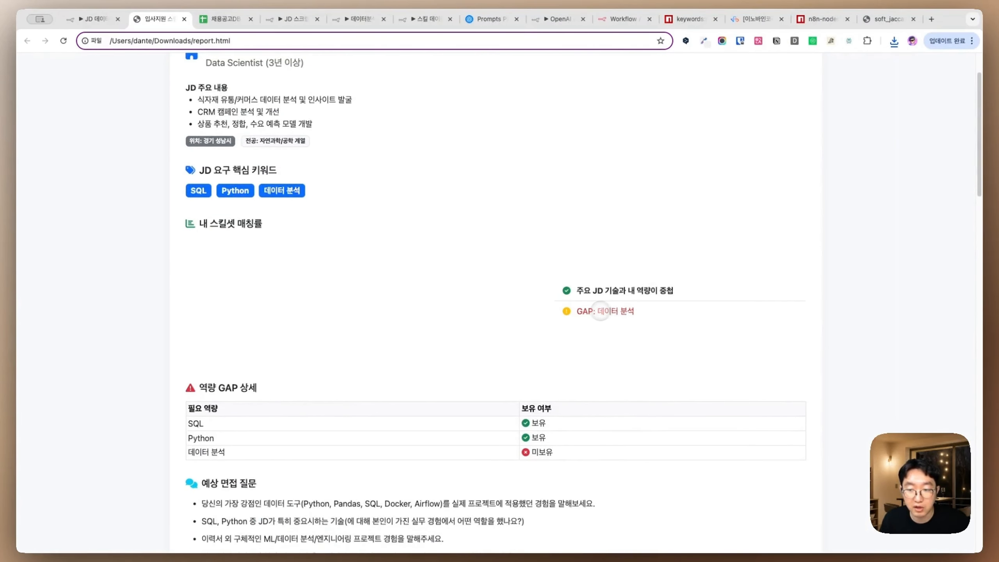
Step: Read the 역량 GAP 상세 table, the 예상 면접 질문 list and the 활용 Tip box for 마켓보로
{"action": "scroll", "coordinate": [649, 310], "scroll_direction": "down", "scroll_amount": 4}
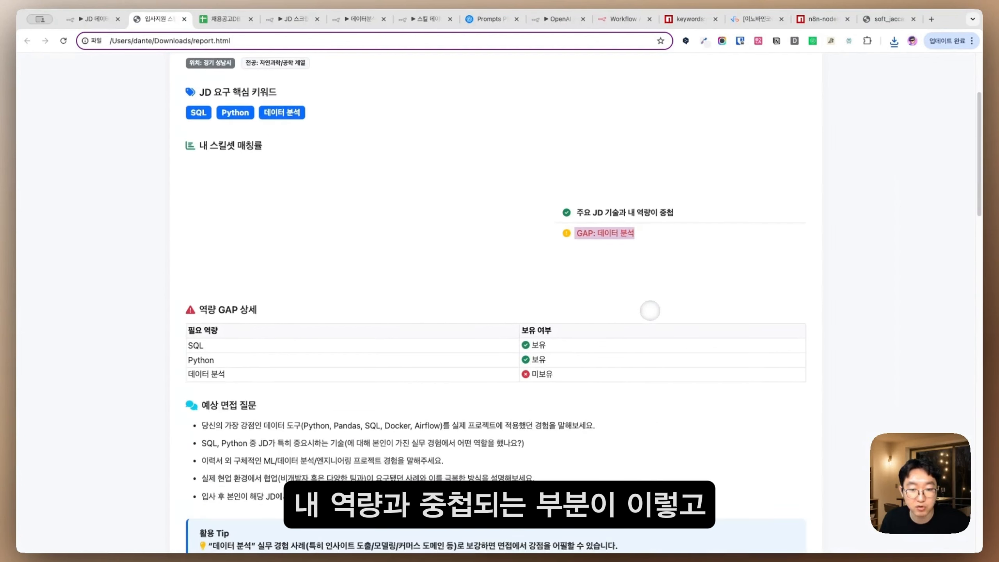
{"action": "scroll", "coordinate": [344, 381], "scroll_direction": "down", "scroll_amount": 1}
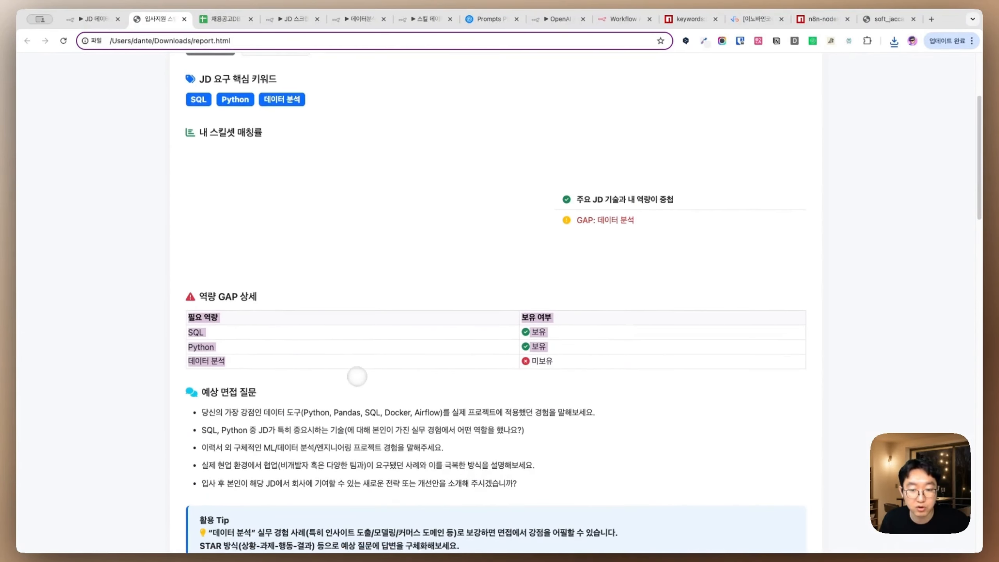
{"action": "scroll", "coordinate": [501, 359], "scroll_direction": "down", "scroll_amount": 7}
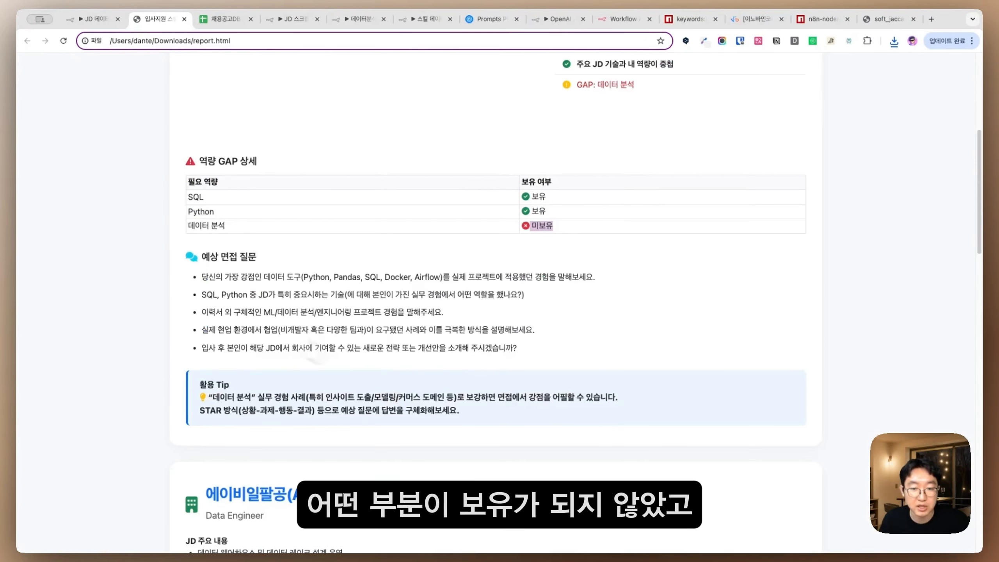
{"action": "left_click_drag", "start_coordinate": [200, 253], "coordinate": [540, 328]}
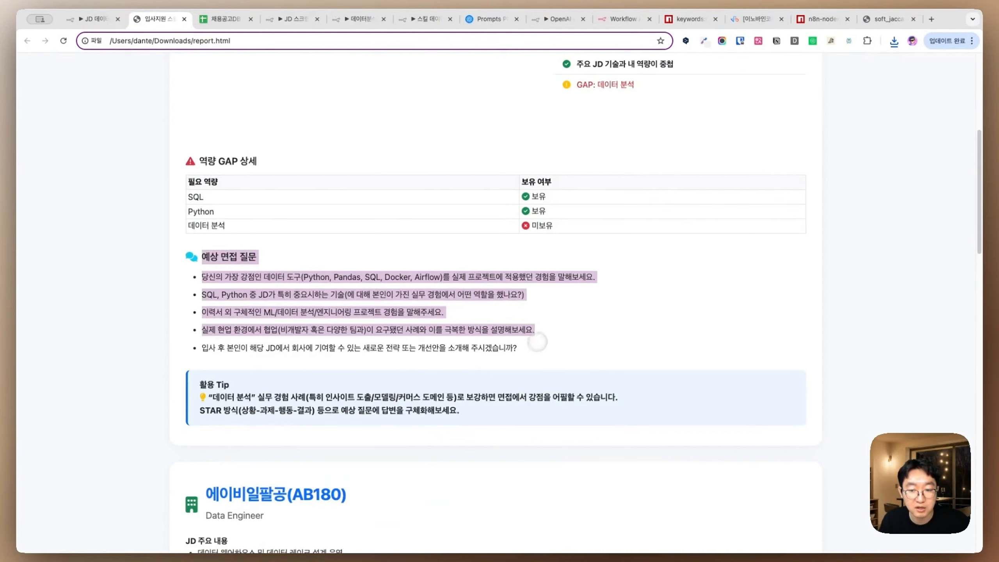
{"action": "left_click_drag", "start_coordinate": [459, 410], "coordinate": [197, 386]}
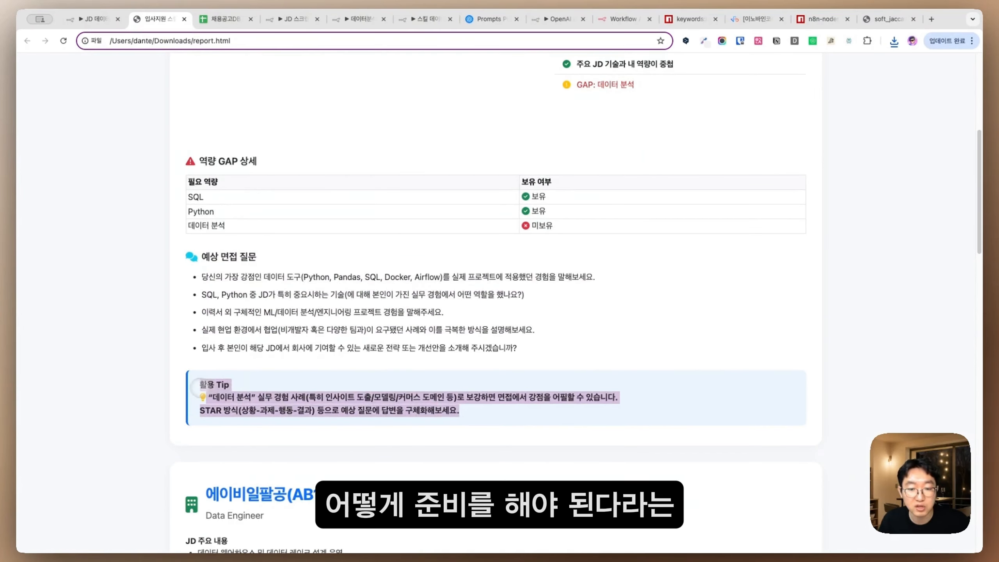
{"action": "scroll", "coordinate": [253, 367], "scroll_direction": "up", "scroll_amount": 8}
{"action": "scroll", "coordinate": [285, 350], "scroll_direction": "down", "scroll_amount": 12}
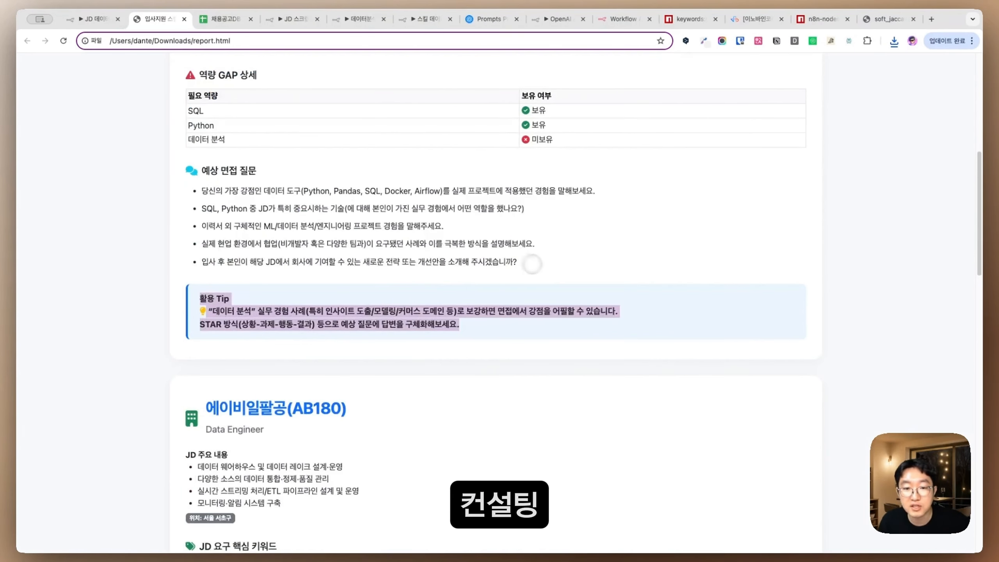
{"action": "scroll", "coordinate": [397, 228], "scroll_direction": "up", "scroll_amount": 1}
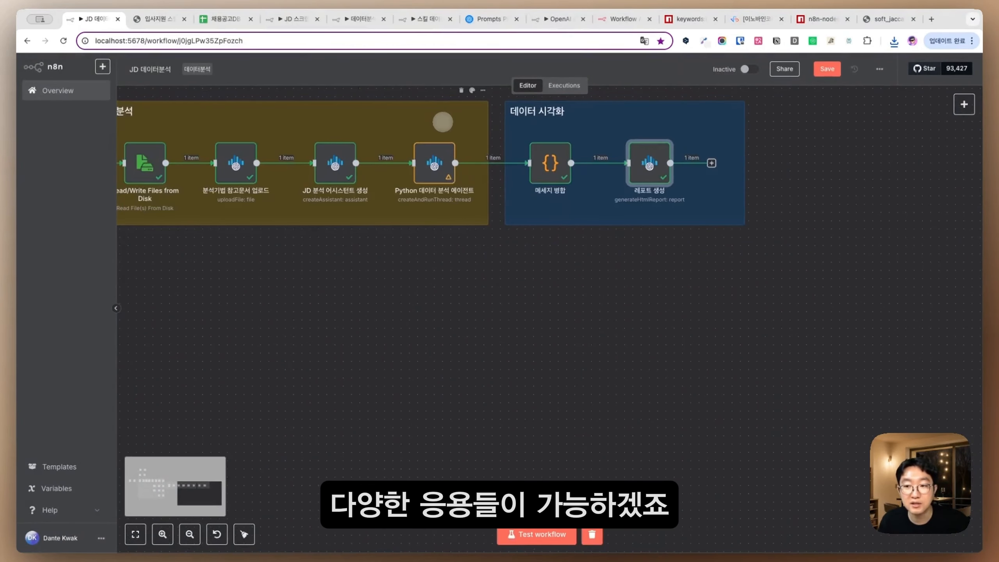
Step: Return to the JD 데이터분석 workflow and view it whole, from the trigger to the 데이터 시각화 section
{"action": "scroll", "coordinate": [442, 122], "scroll_direction": "left", "scroll_amount": 3}
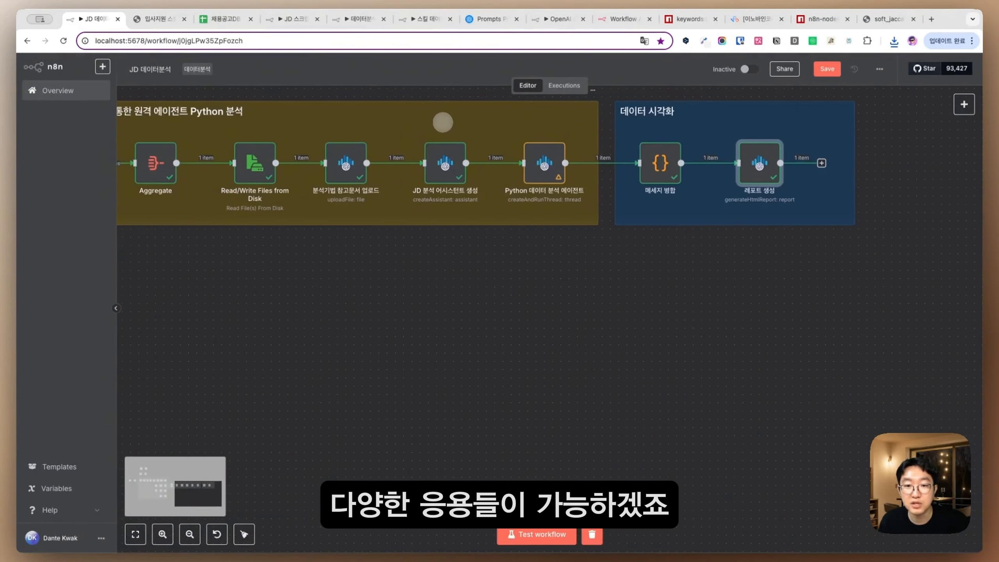
{"action": "scroll", "coordinate": [443, 122], "scroll_direction": "down", "scroll_amount": 3}
{"action": "scroll", "coordinate": [442, 122], "scroll_direction": "up", "scroll_amount": 3}
{"action": "scroll", "coordinate": [443, 122], "scroll_direction": "right", "scroll_amount": 1}
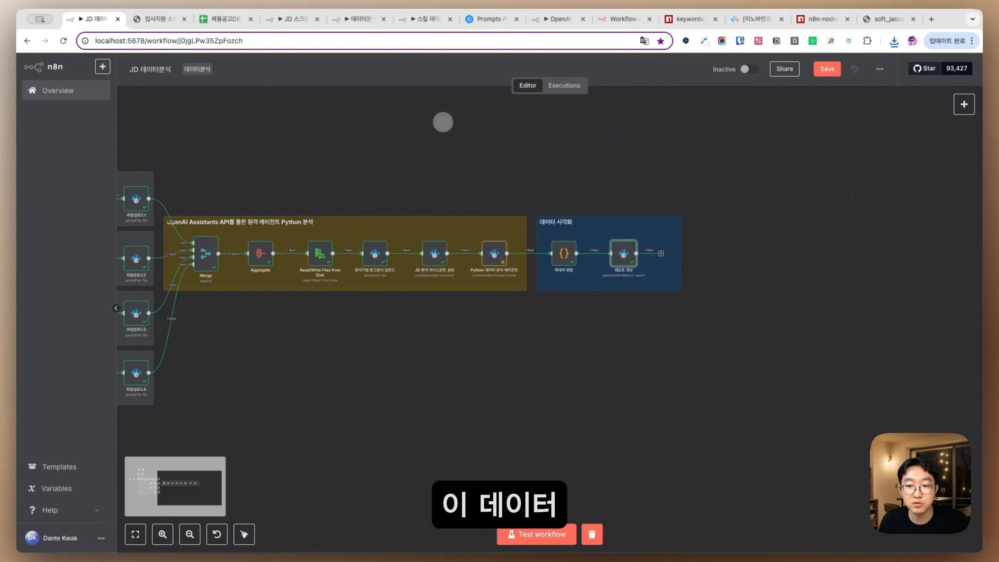
{"action": "scroll", "coordinate": [442, 122], "scroll_direction": "up", "scroll_amount": 2}
{"action": "scroll", "coordinate": [446, 168], "scroll_direction": "left", "scroll_amount": 7}
{"action": "scroll", "coordinate": [446, 168], "scroll_direction": "down", "scroll_amount": 2}
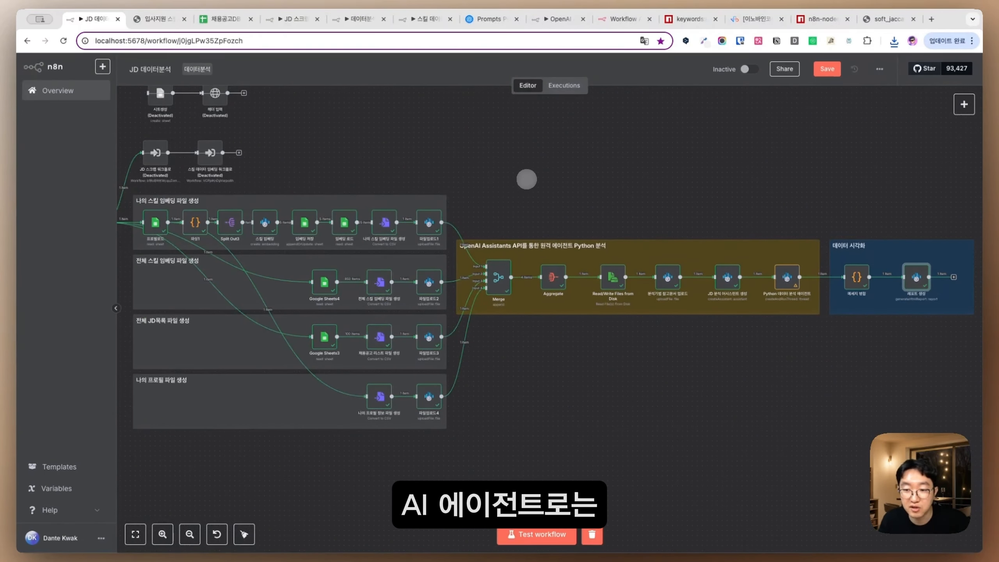
{"action": "scroll", "coordinate": [527, 179], "scroll_direction": "down", "scroll_amount": 2}
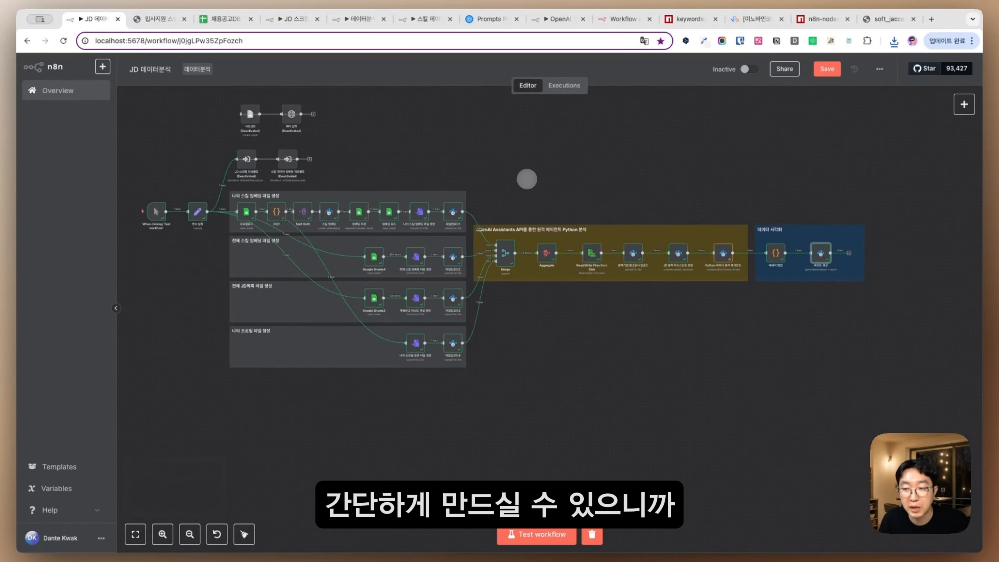